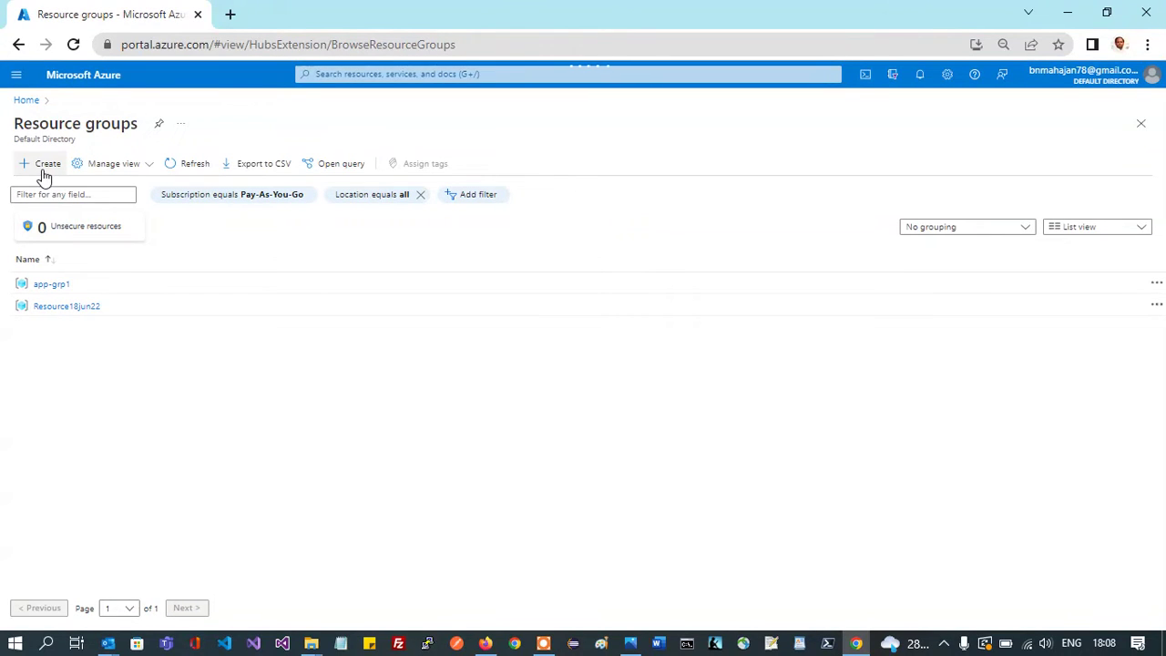
# Create a resource group named rgforADF in the (US) East US region.
pyautogui.click(45, 170)
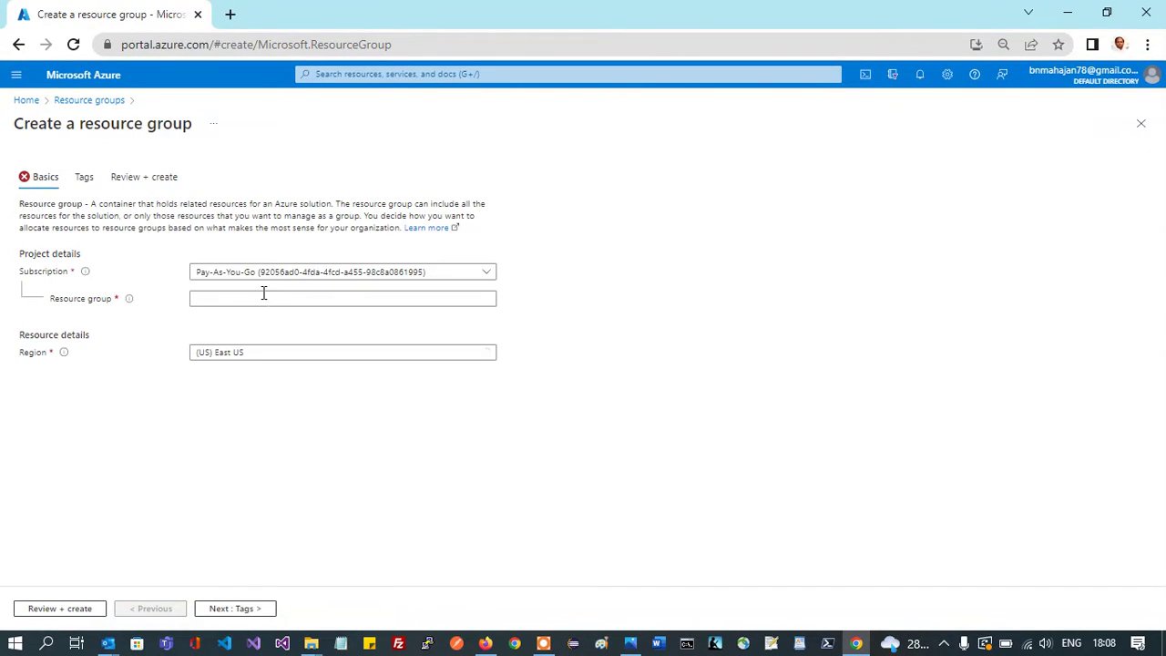
pyautogui.click(262, 298)
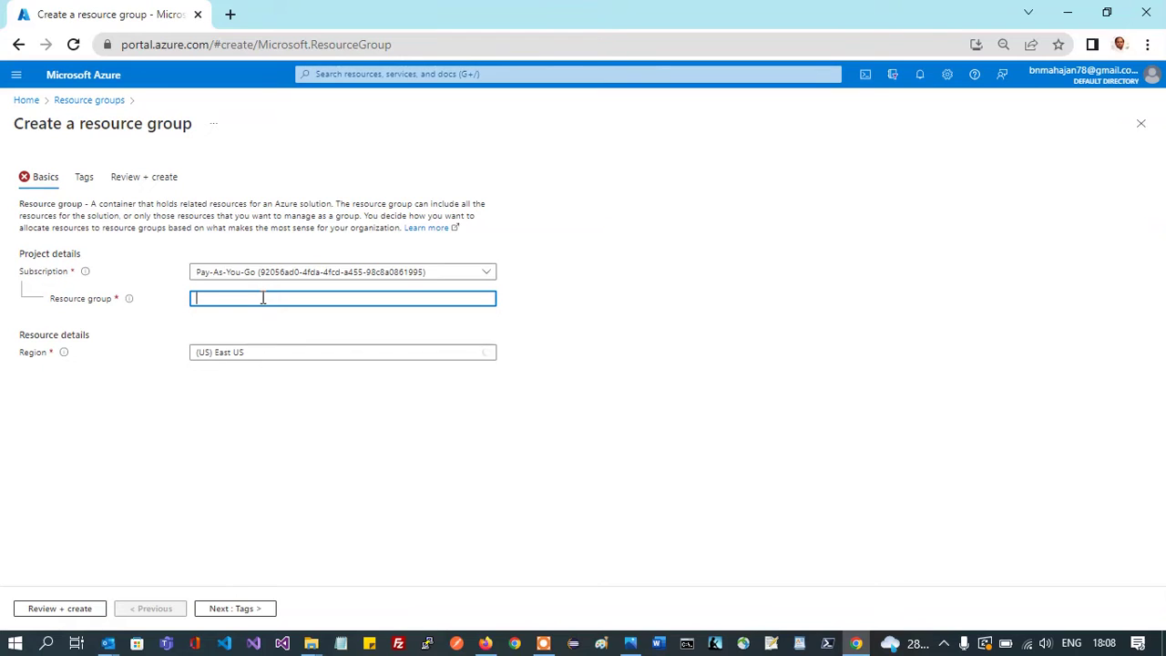
pyautogui.write('R')
pyautogui.write('rg')
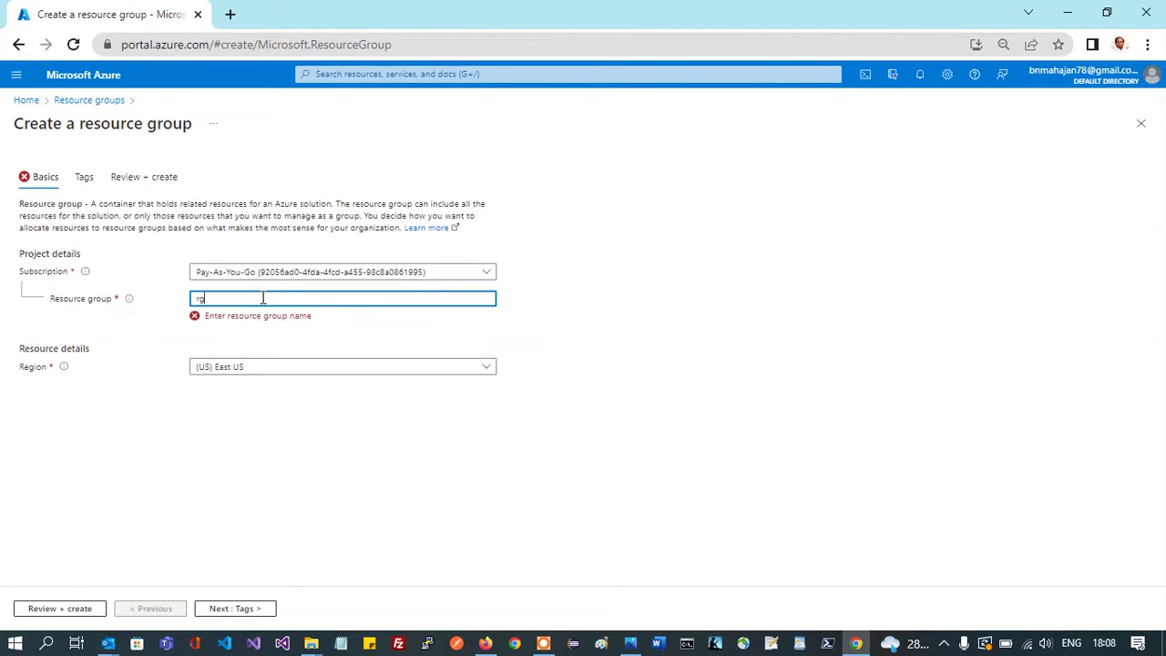
pyautogui.write('forADF')
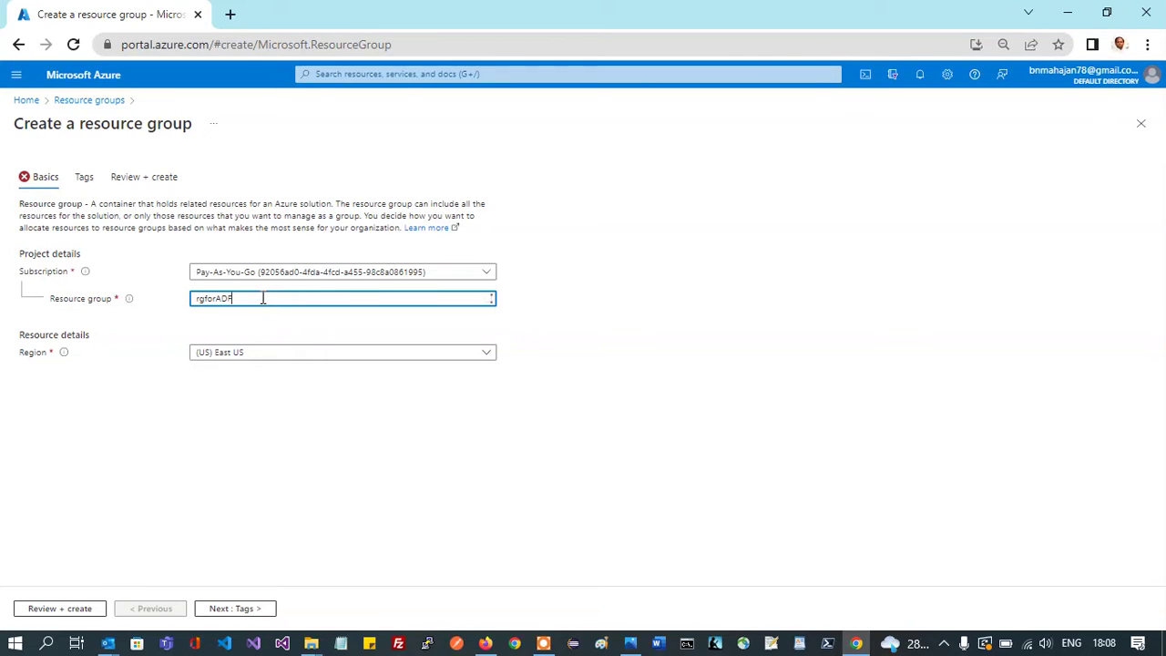
pyautogui.click(301, 360)
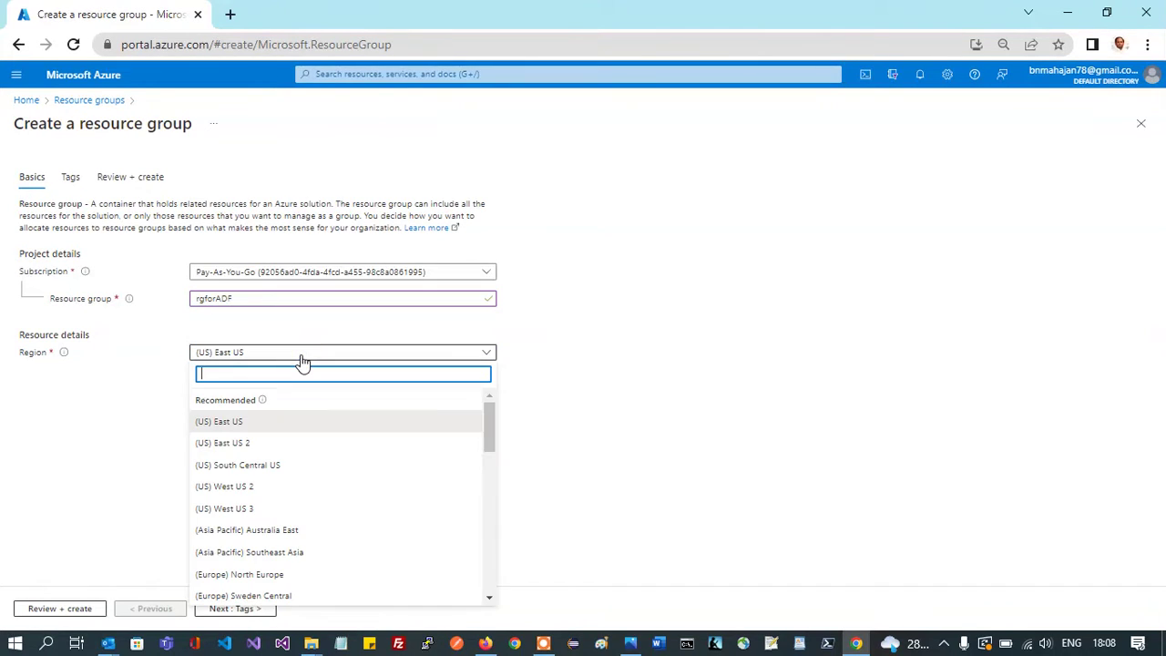
pyautogui.click(248, 424)
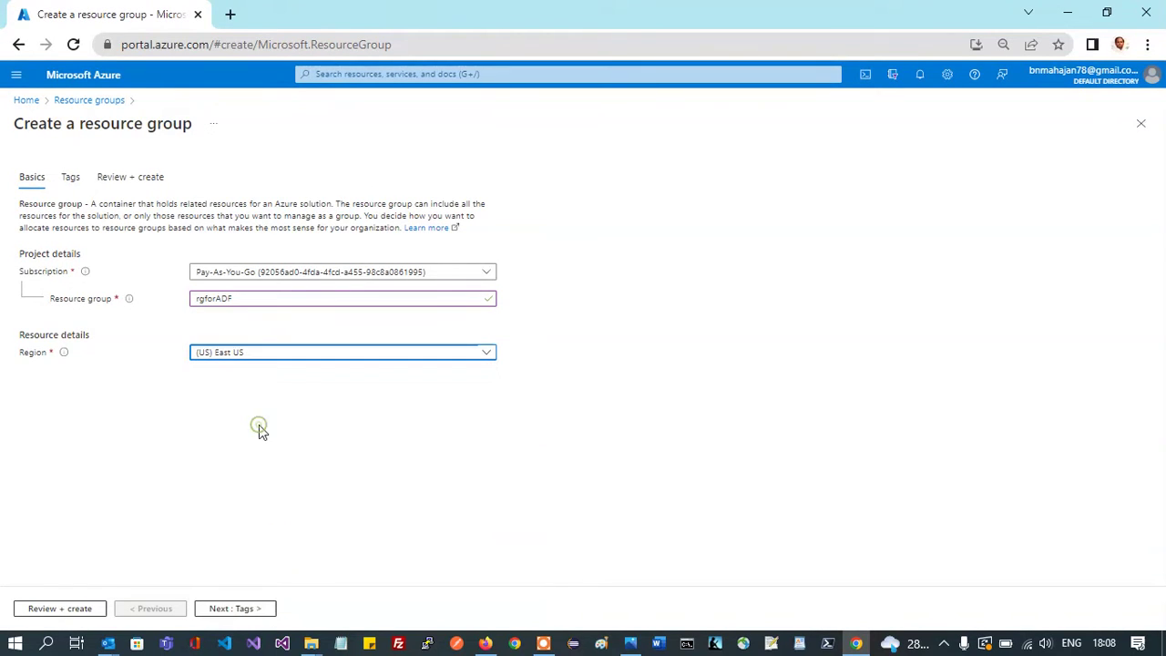
pyautogui.click(255, 611)
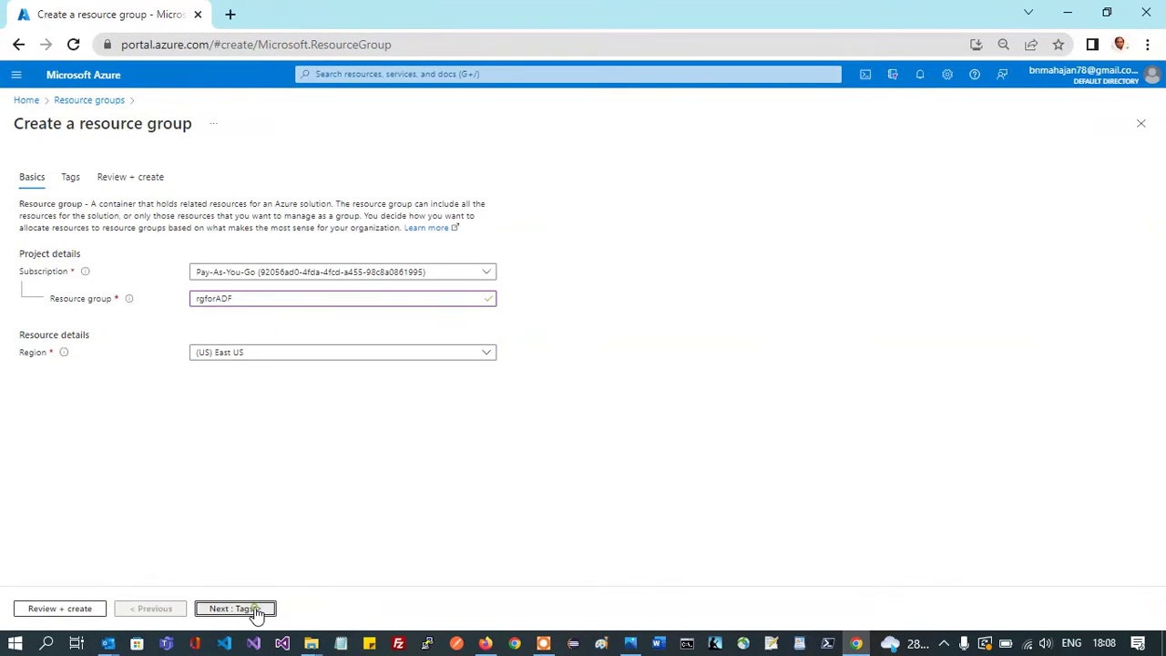
pyautogui.click(255, 610)
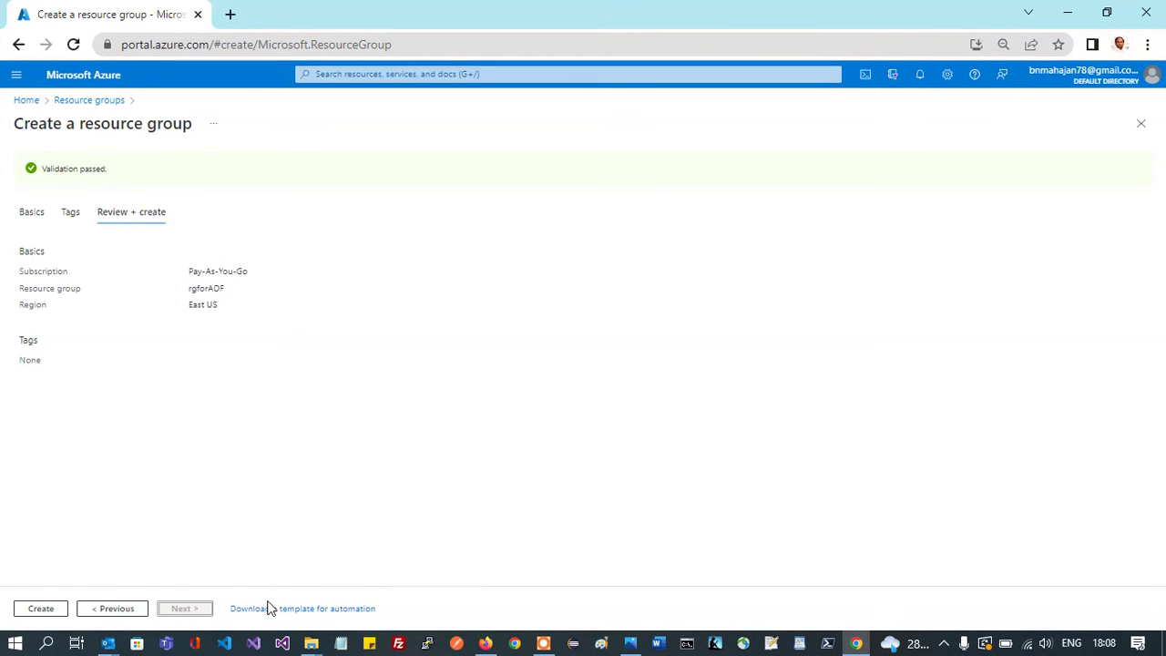
pyautogui.click(41, 610)
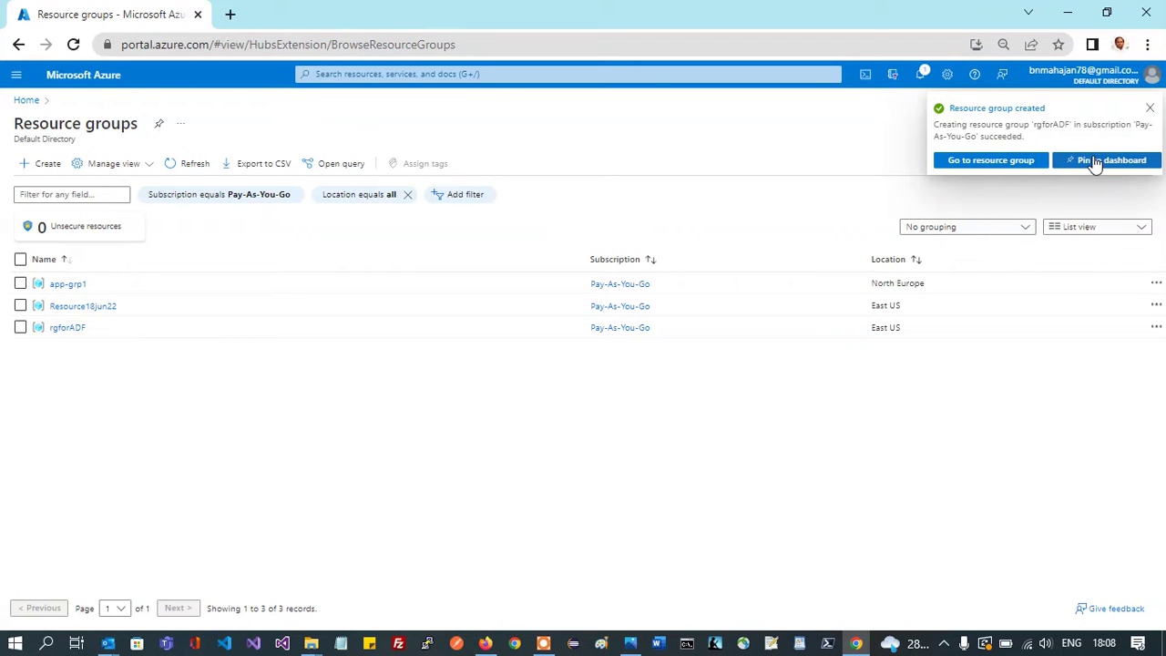
# Open the rgforADF resource group and pin it to a new private dashboard named ADFDashboard.
pyautogui.click(1002, 168)
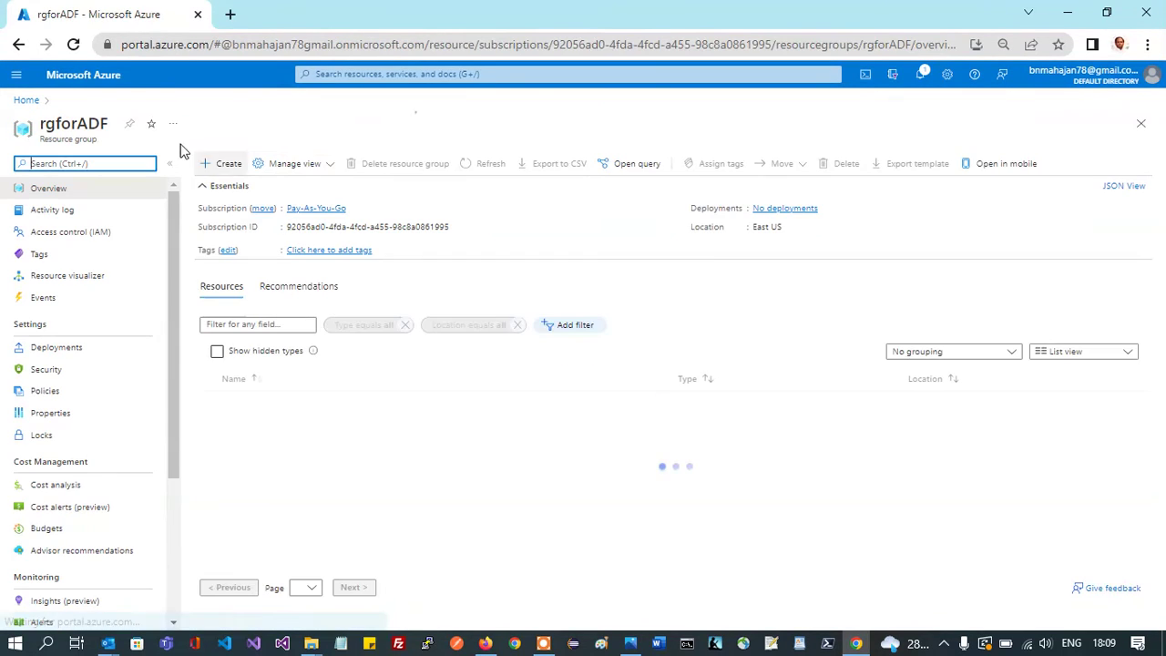
pyautogui.click(129, 133)
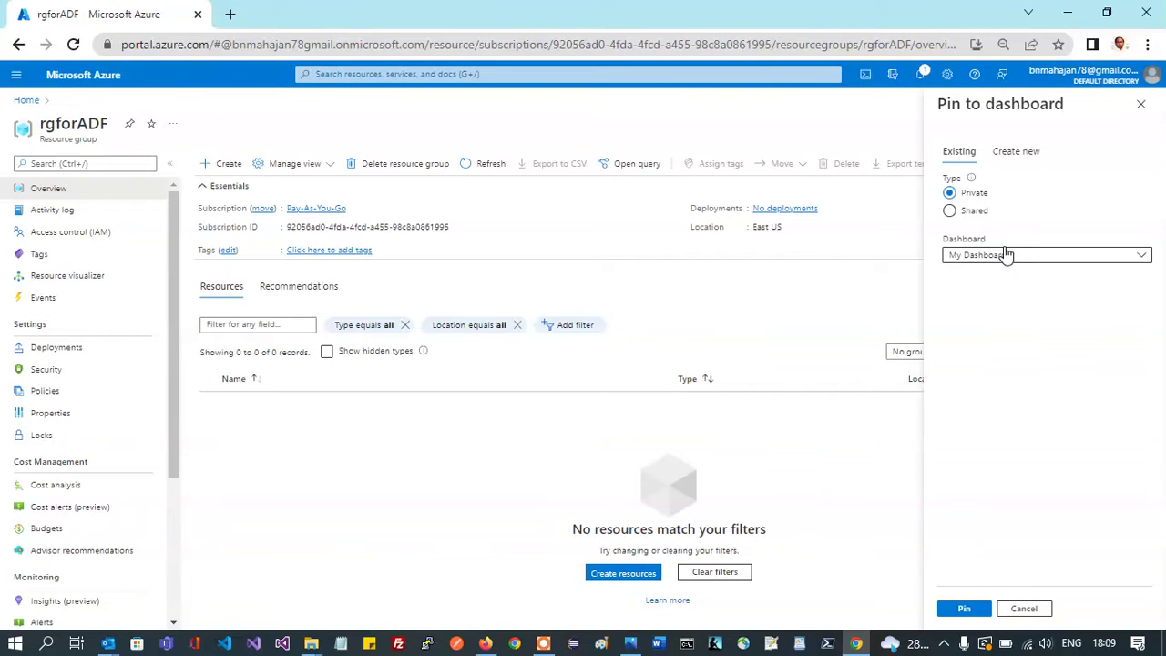
pyautogui.click(1018, 153)
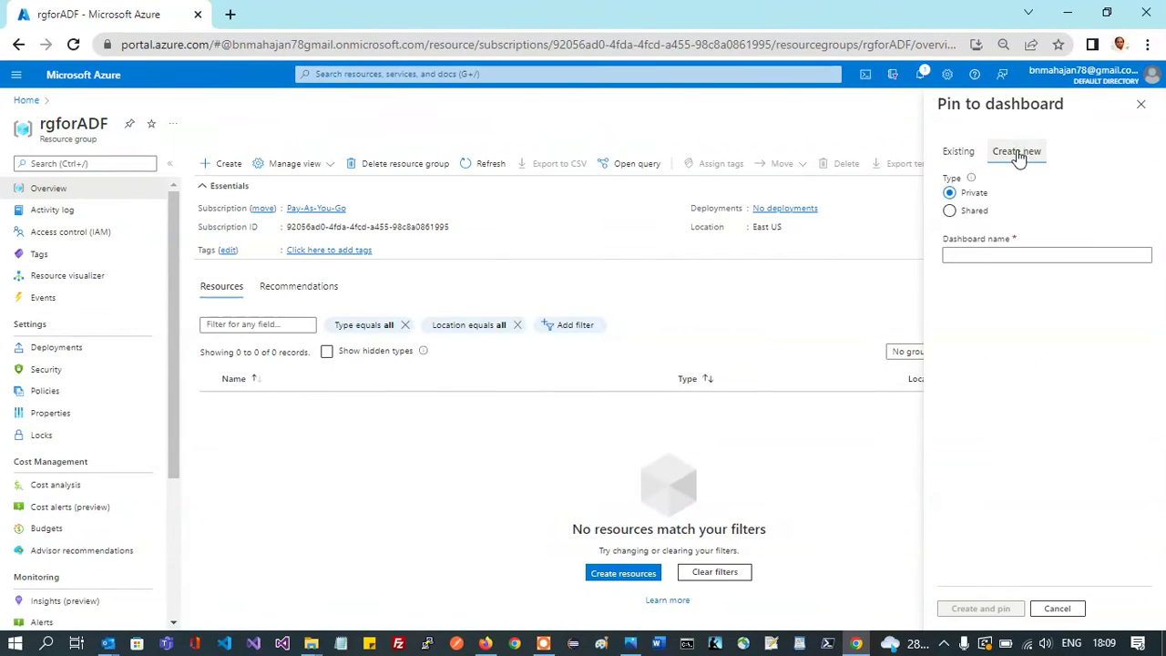
pyautogui.click(979, 256)
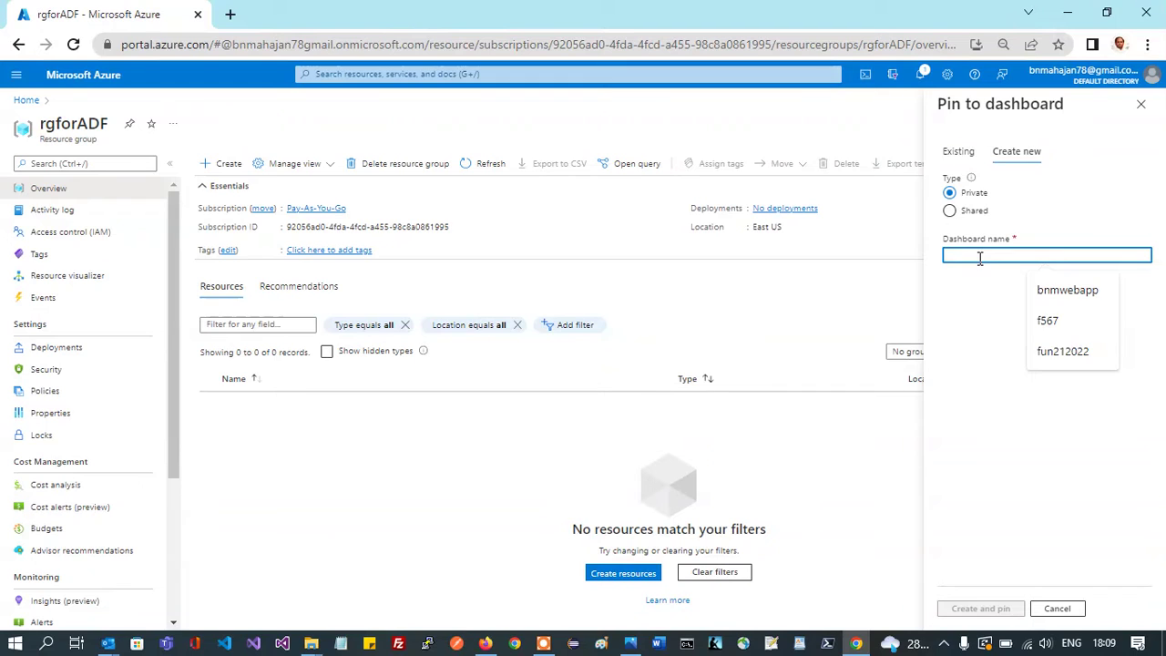
pyautogui.write('ADFDashb')
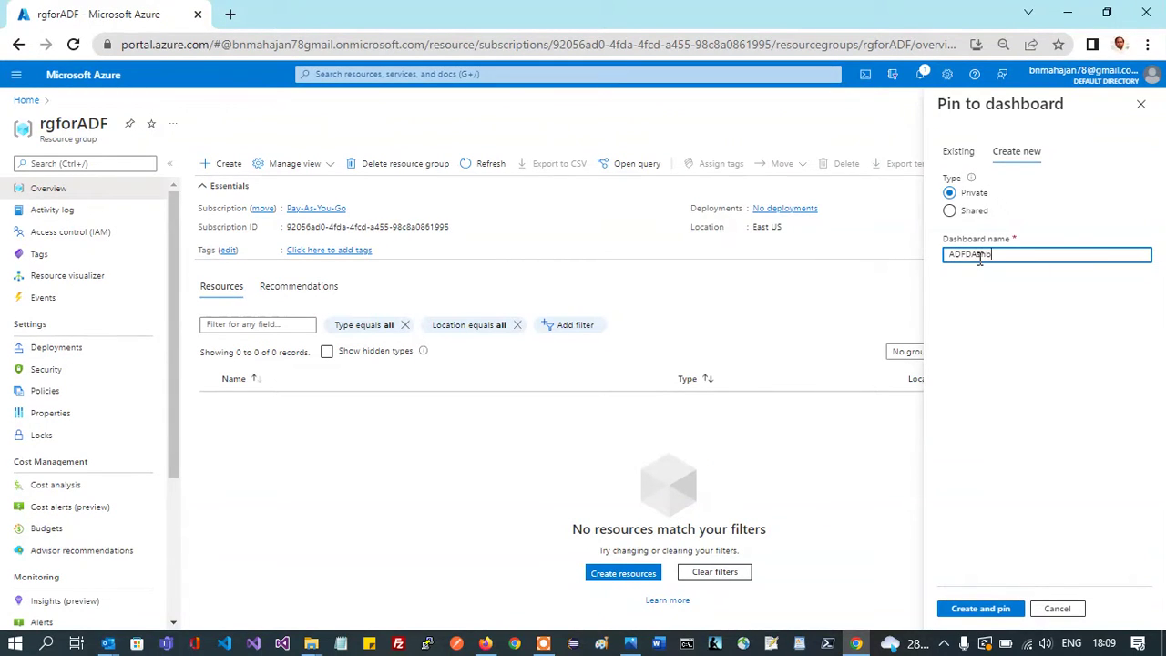
pyautogui.write('oard')
pyautogui.click(980, 608)
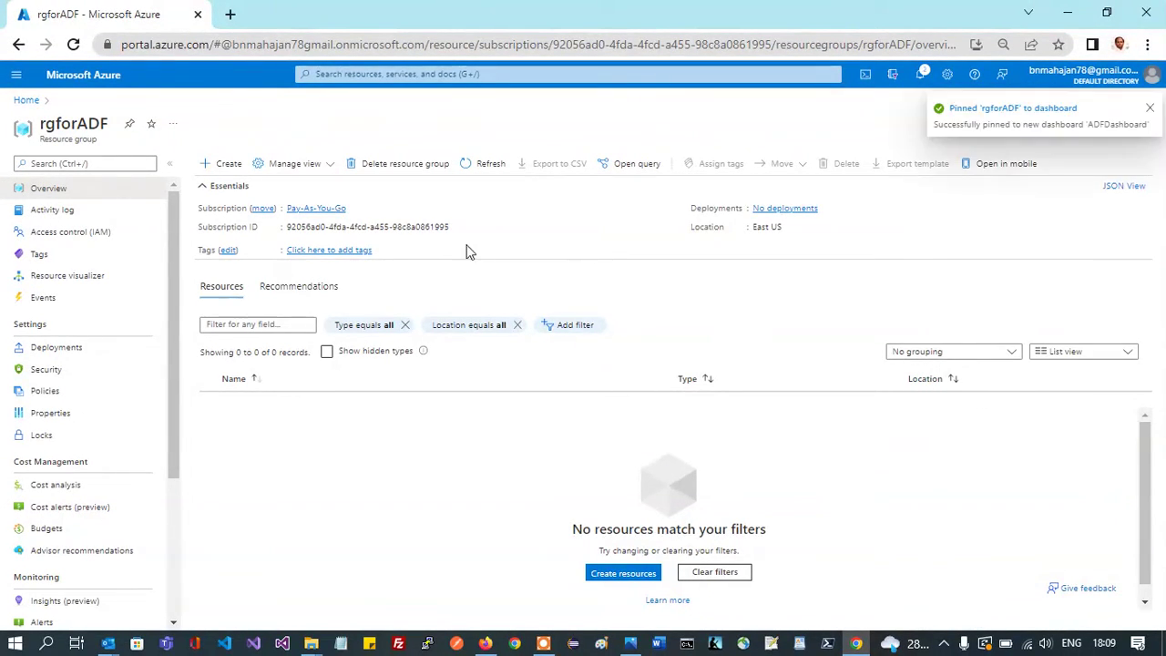
# Pin the rgforADF resource group to the existing ADFDashboard as well, and open that dashboard.
pyautogui.click(125, 128)
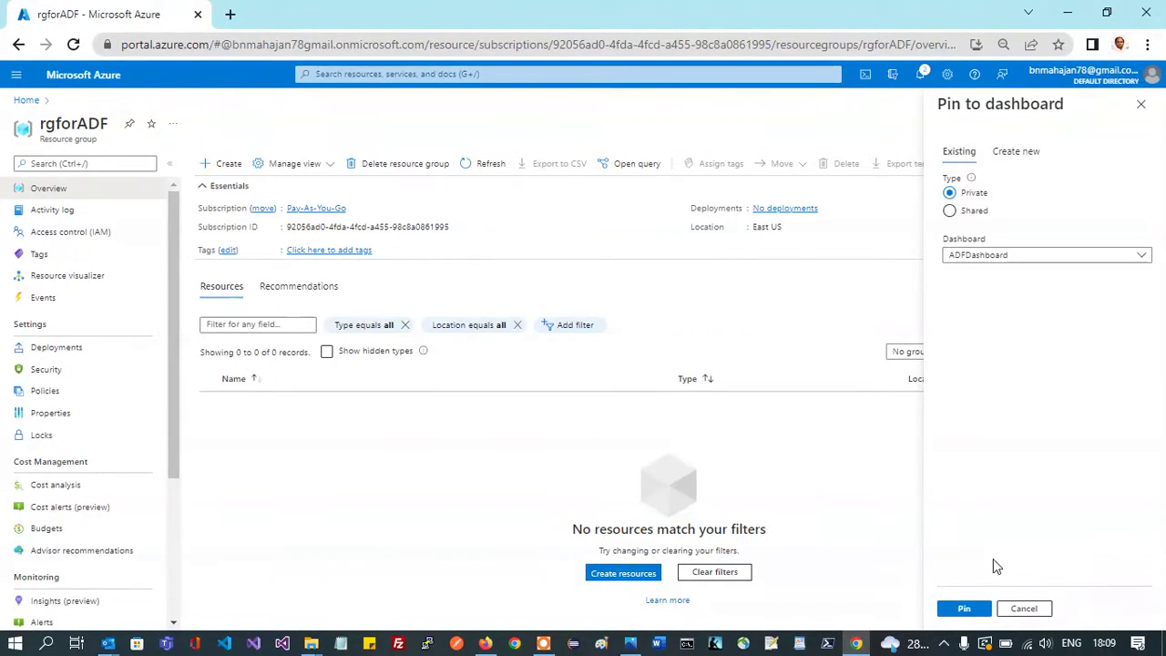
pyautogui.click(965, 611)
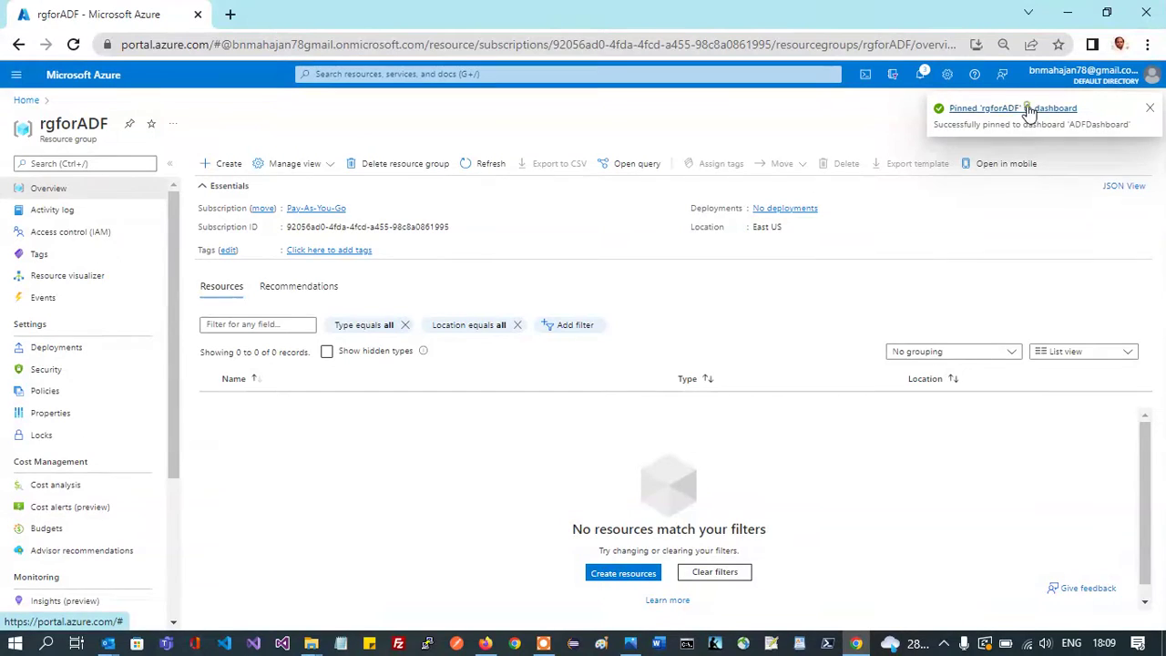
pyautogui.click(1028, 109)
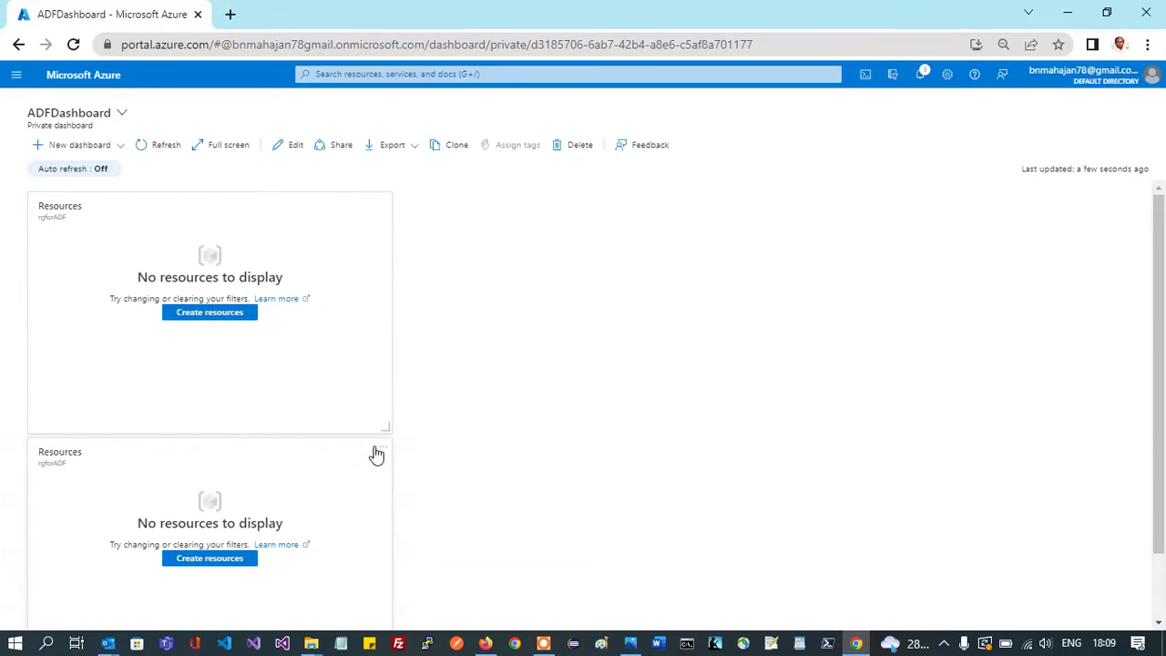
# Remove the second, duplicate rgforADF tile from ADFDashboard and save the dashboard.
pyautogui.click(382, 449)
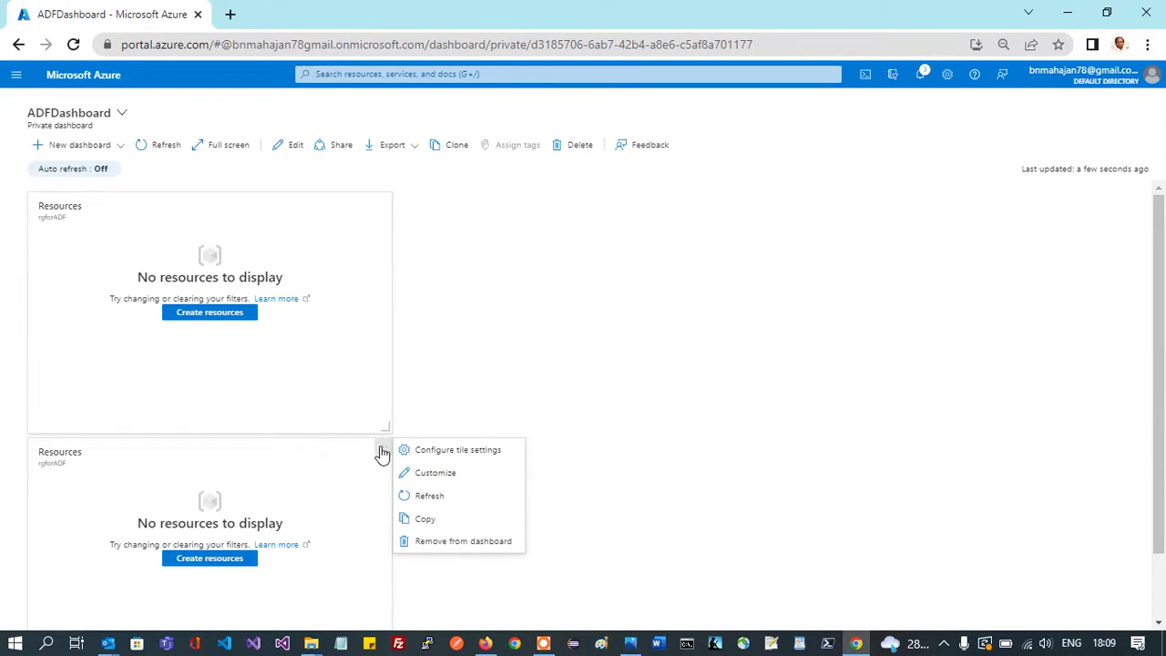
pyautogui.click(489, 550)
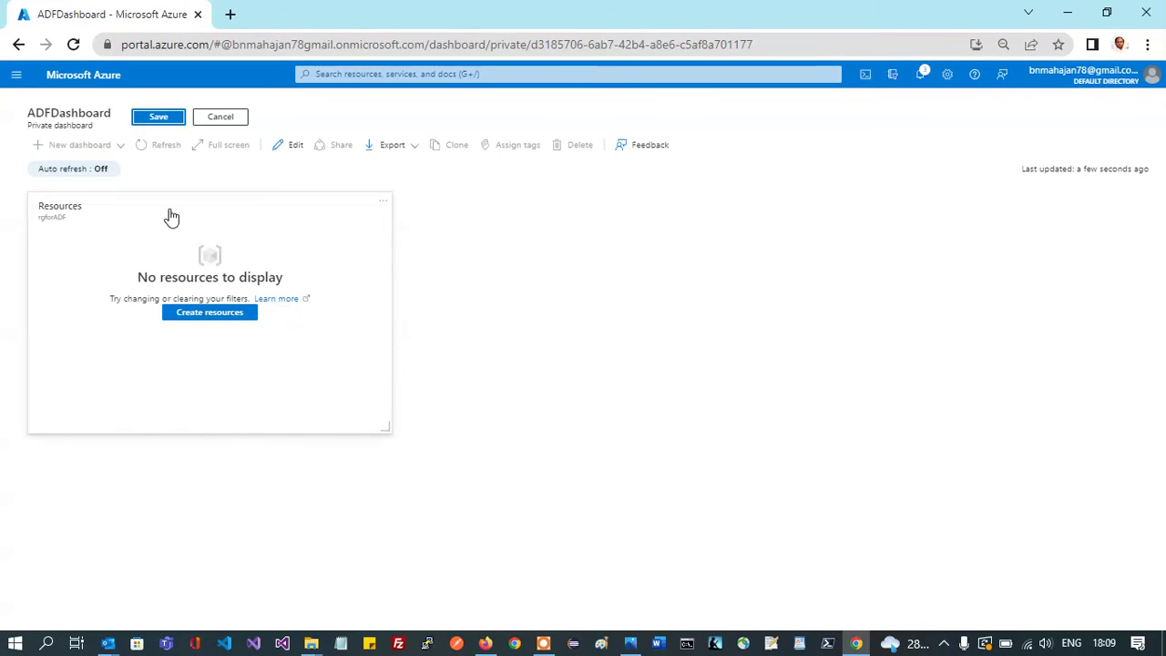
pyautogui.click(158, 119)
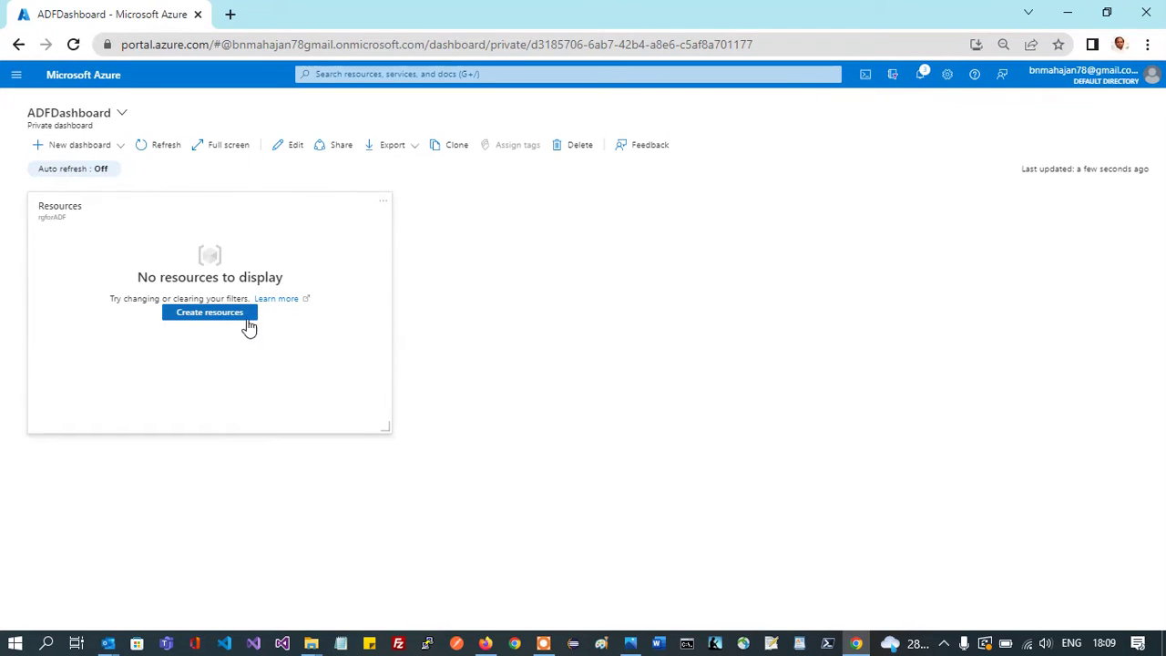
# Open the rgforADF resource group from its dashboard tile and search its menu for Azure.
pyautogui.click(233, 319)
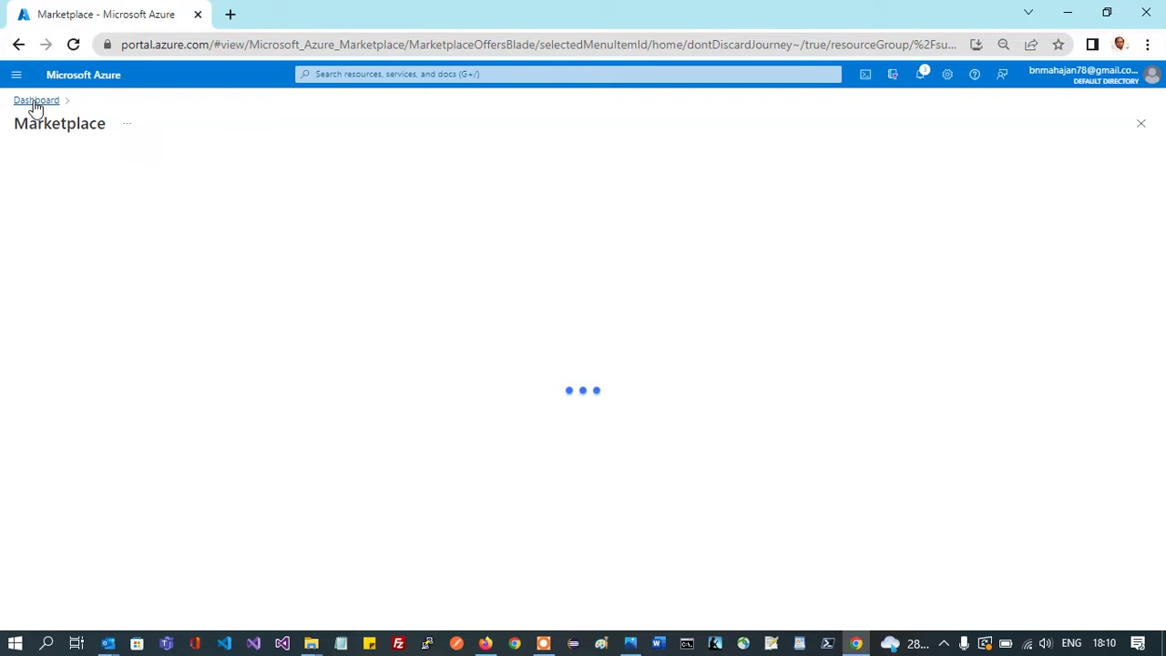
pyautogui.click(35, 103)
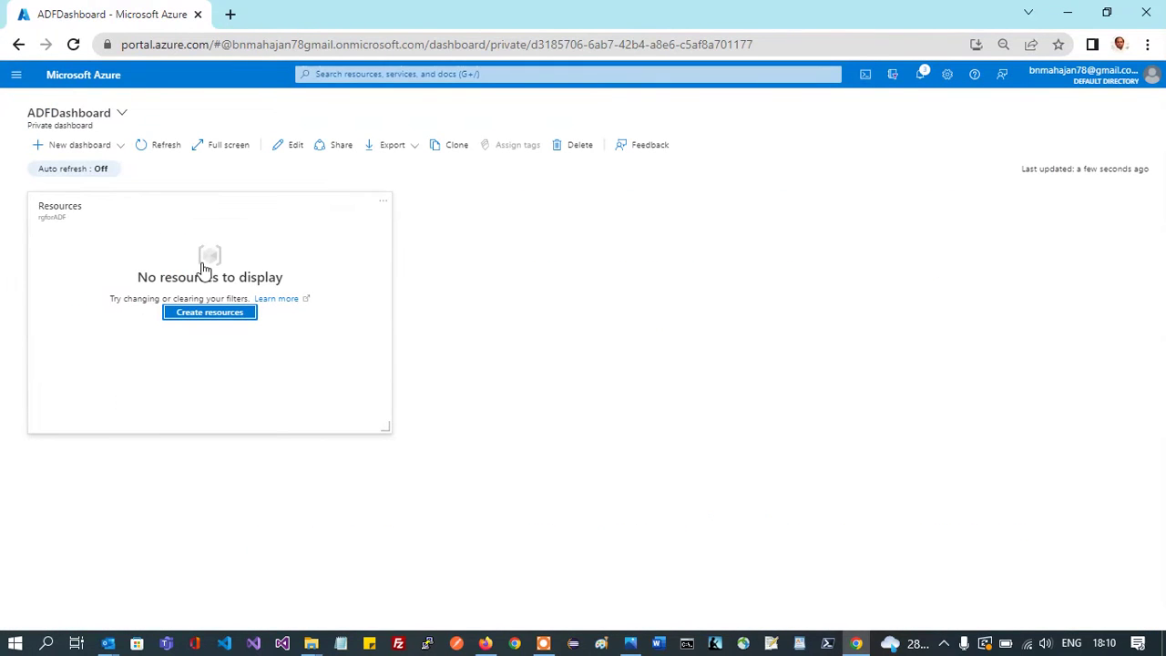
pyautogui.click(58, 217)
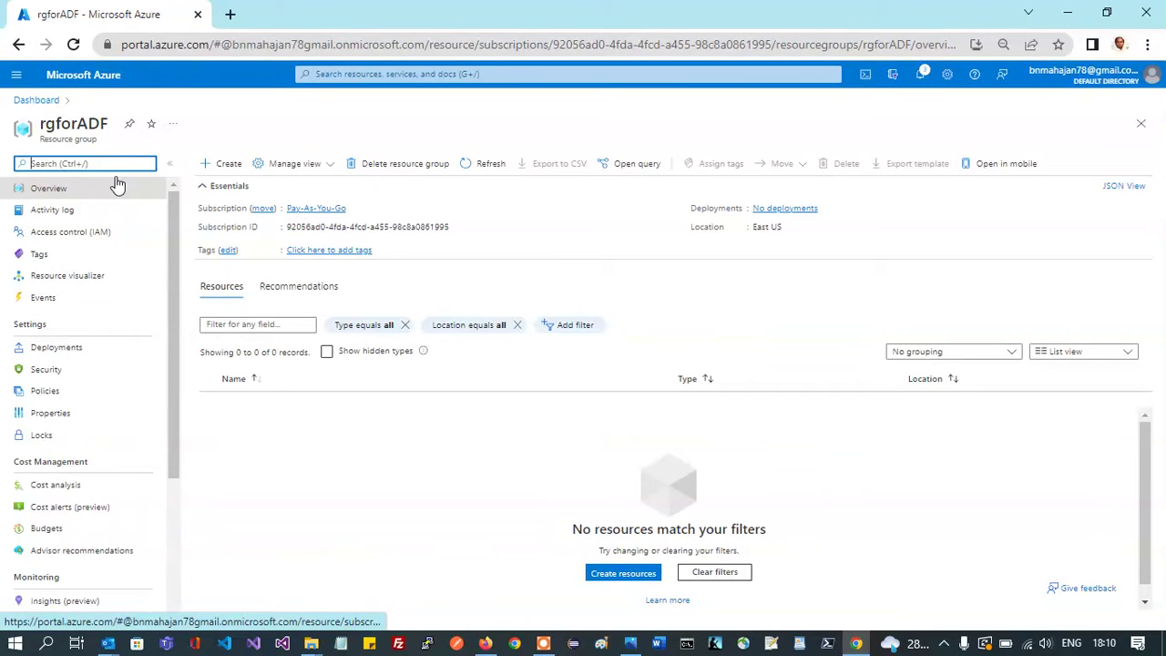
pyautogui.write('A')
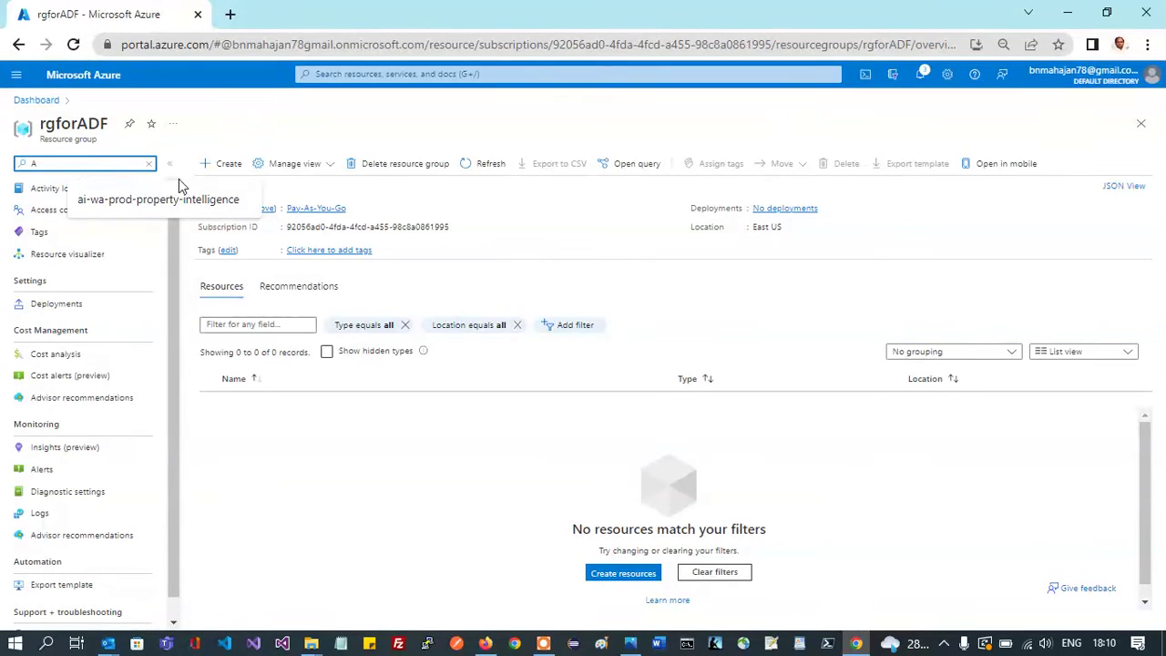
pyautogui.write('zure')
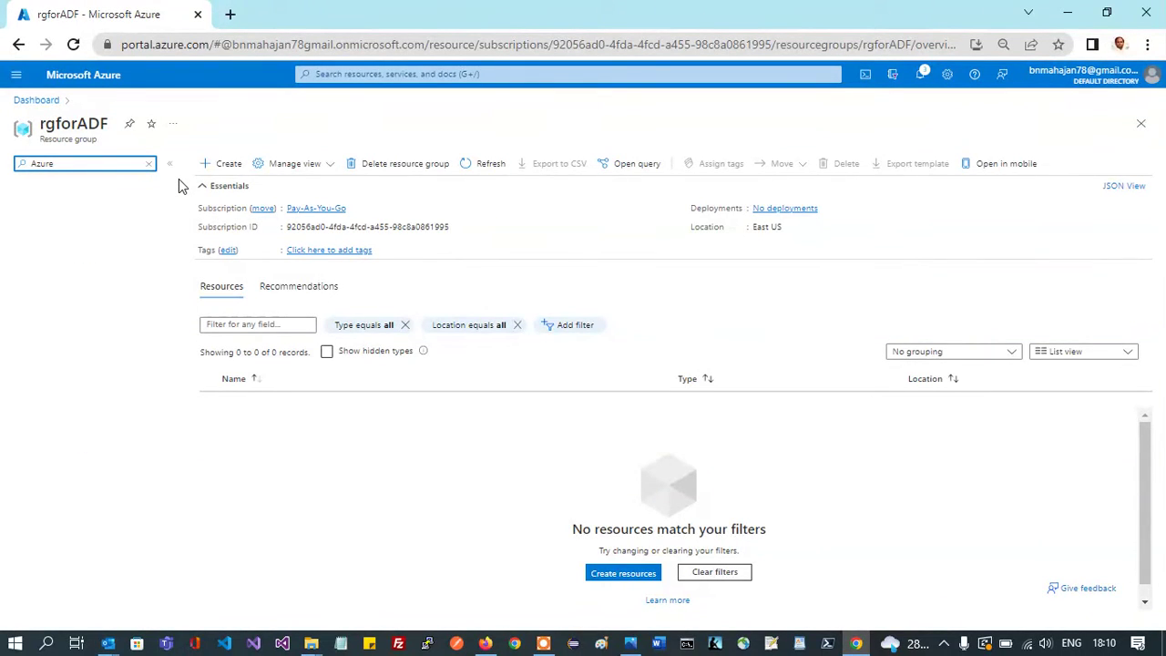
# Start adding a resource to rgforADF and search the Marketplace for azure data factory.
pyautogui.click(231, 167)
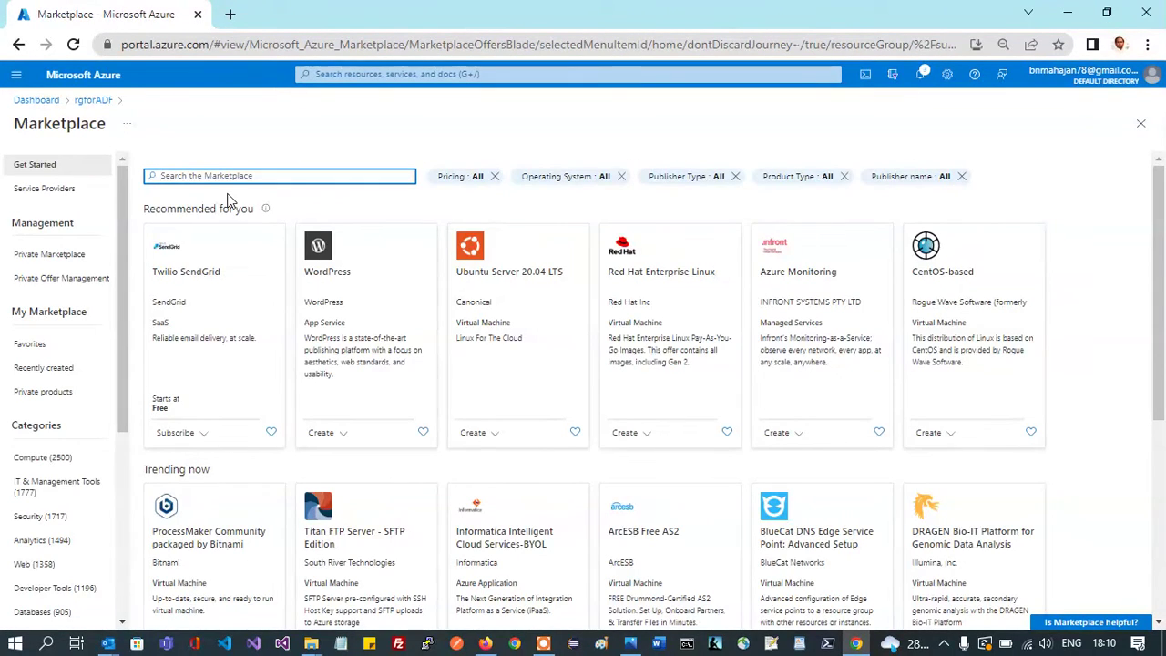
pyautogui.write('azu')
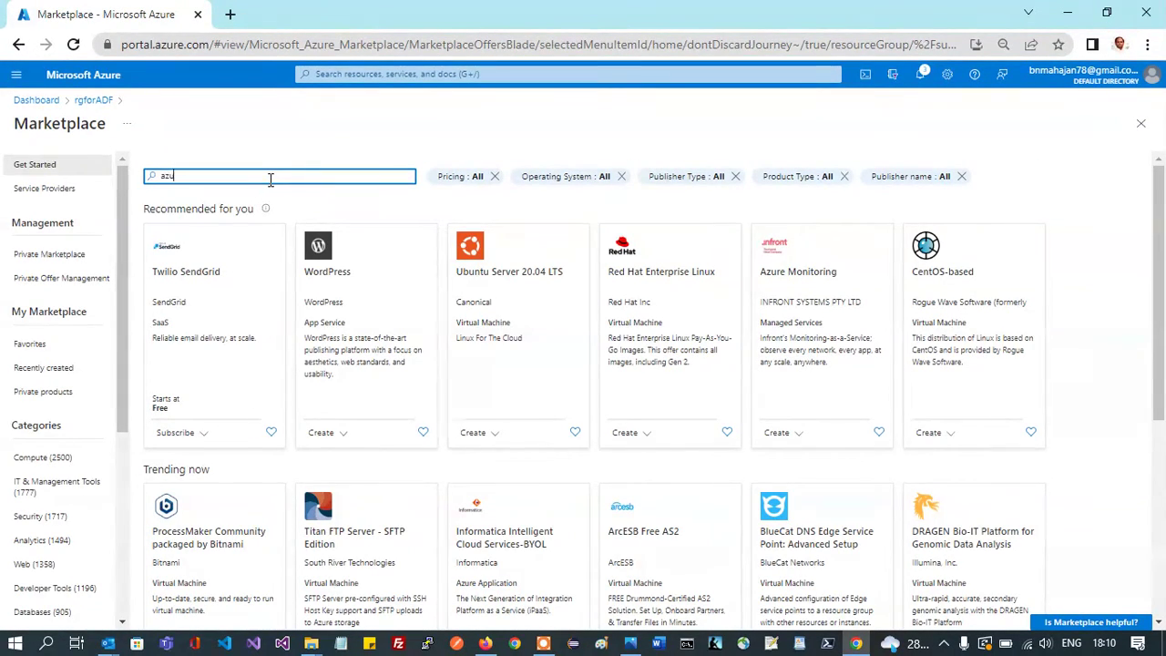
pyautogui.write('re data')
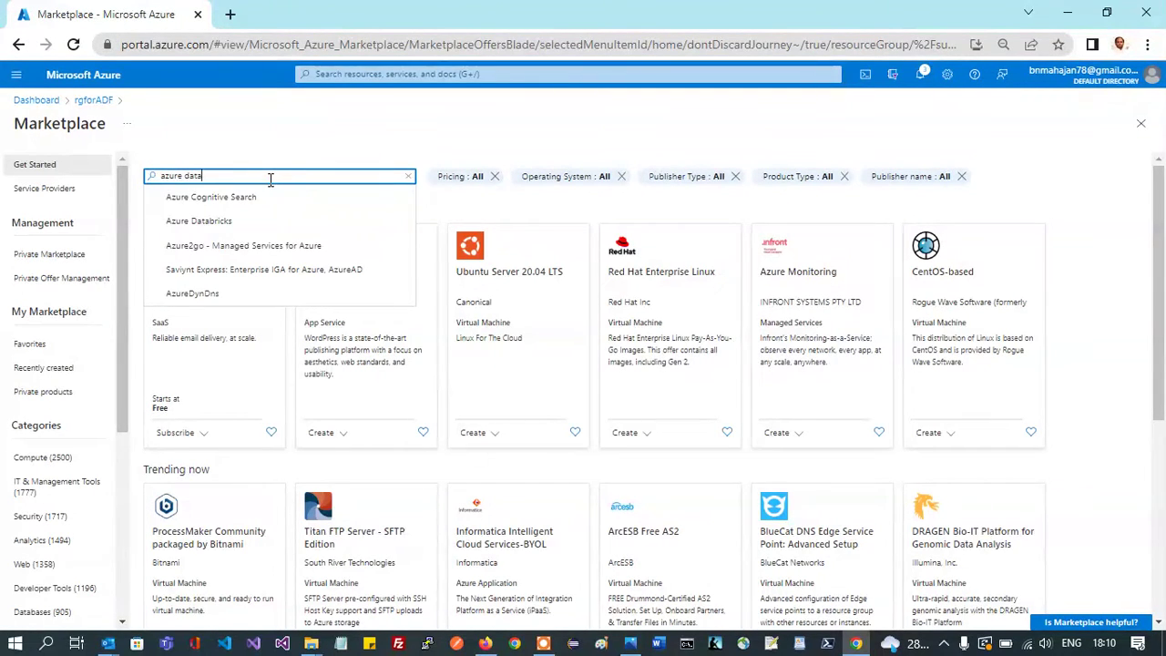
pyautogui.write(' fac')
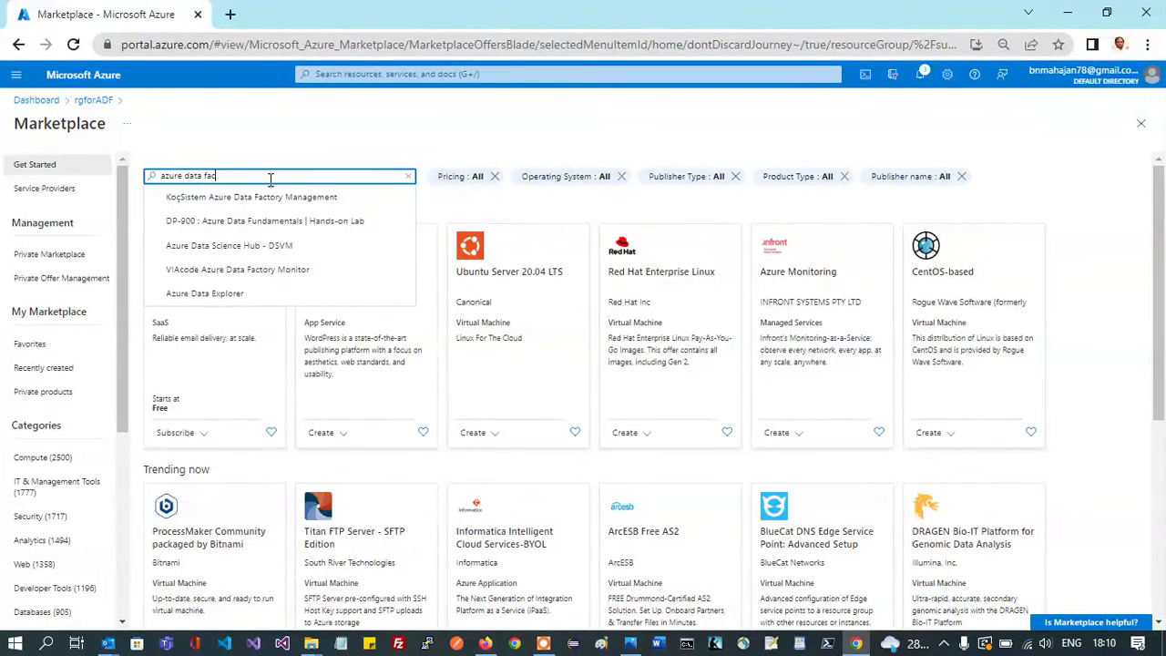
pyautogui.write('tory')
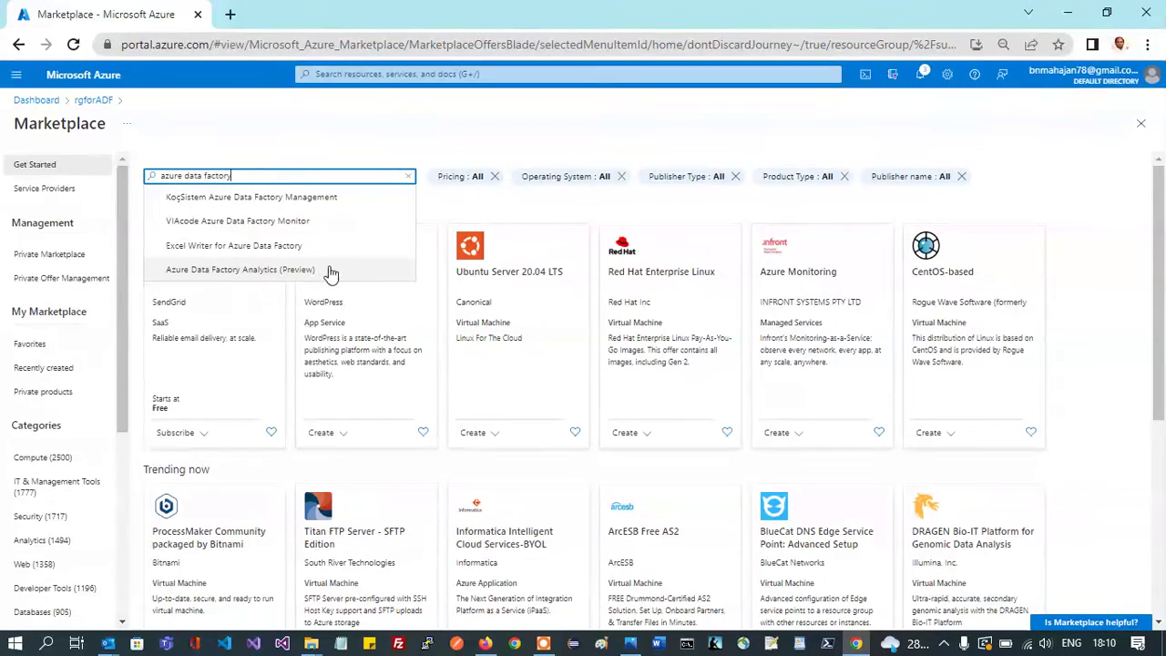
pyautogui.press('Return')
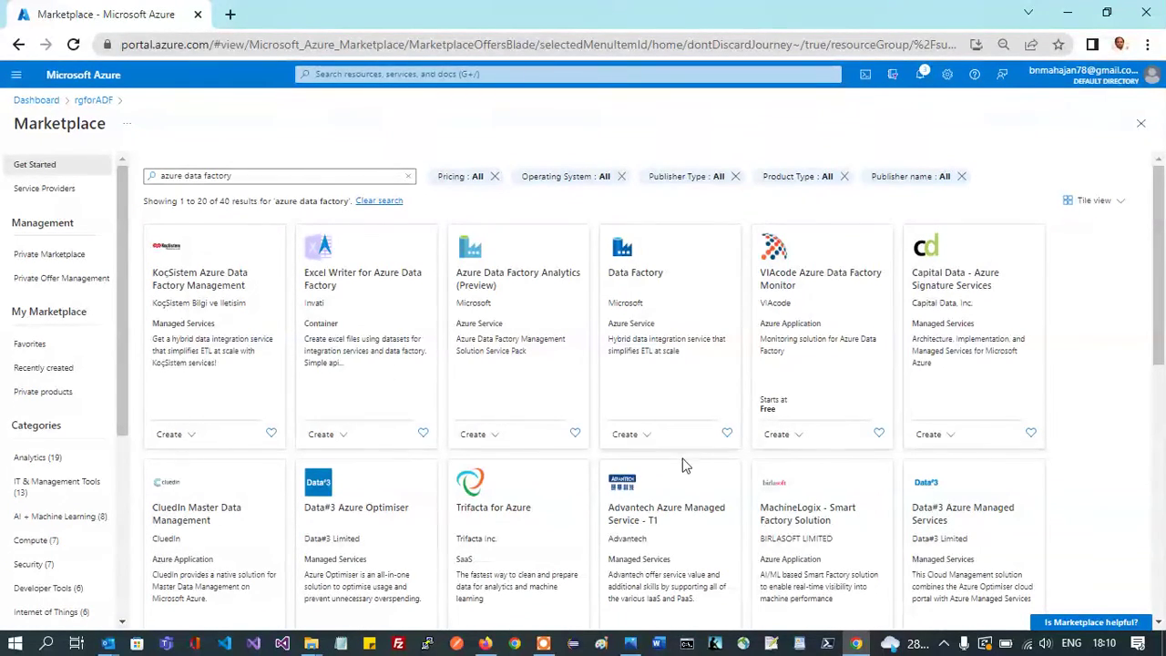
# Start creating a Microsoft Data Factory in rgforADF and name the instance adf2aug22.
pyautogui.click(648, 275)
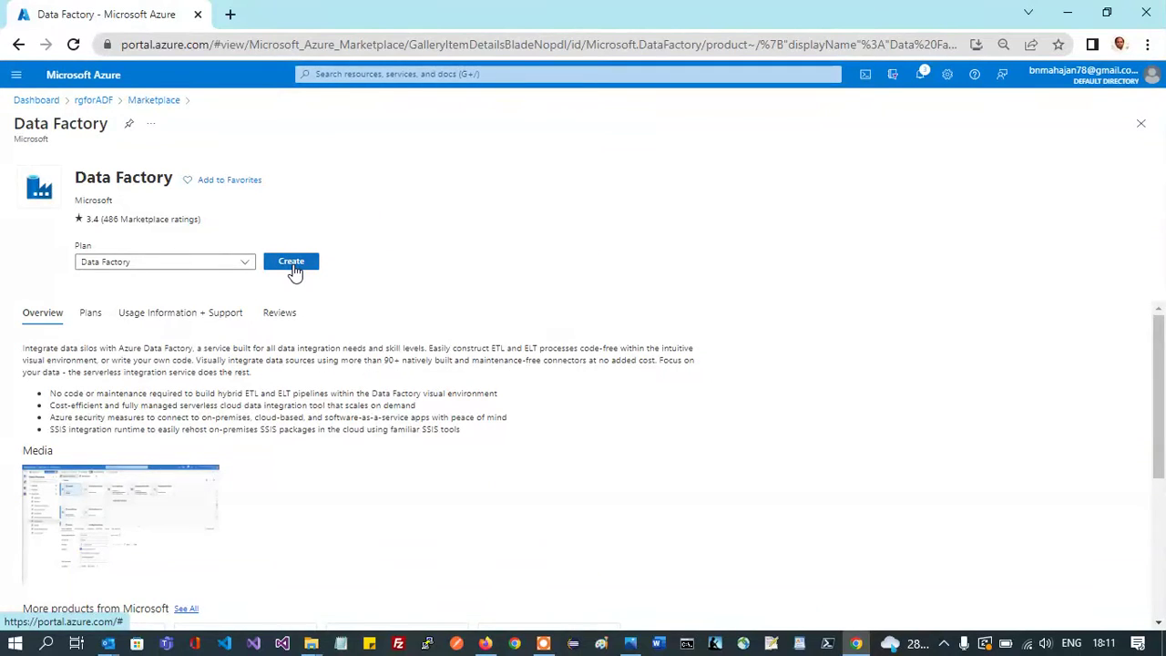
pyautogui.click(295, 266)
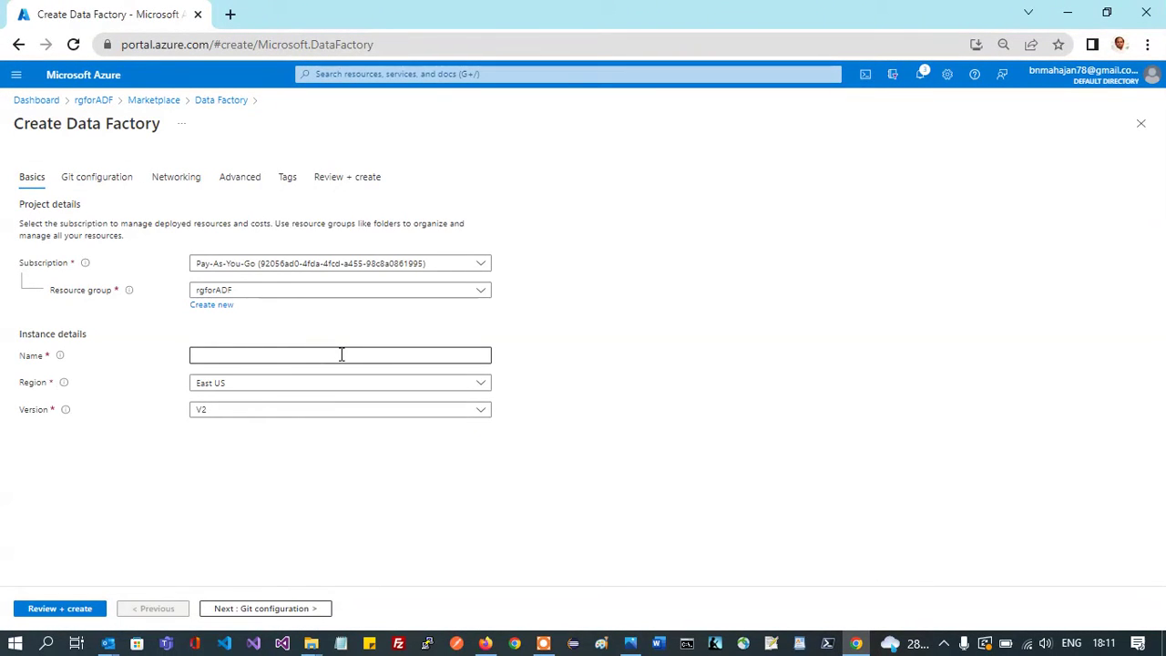
pyautogui.click(290, 355)
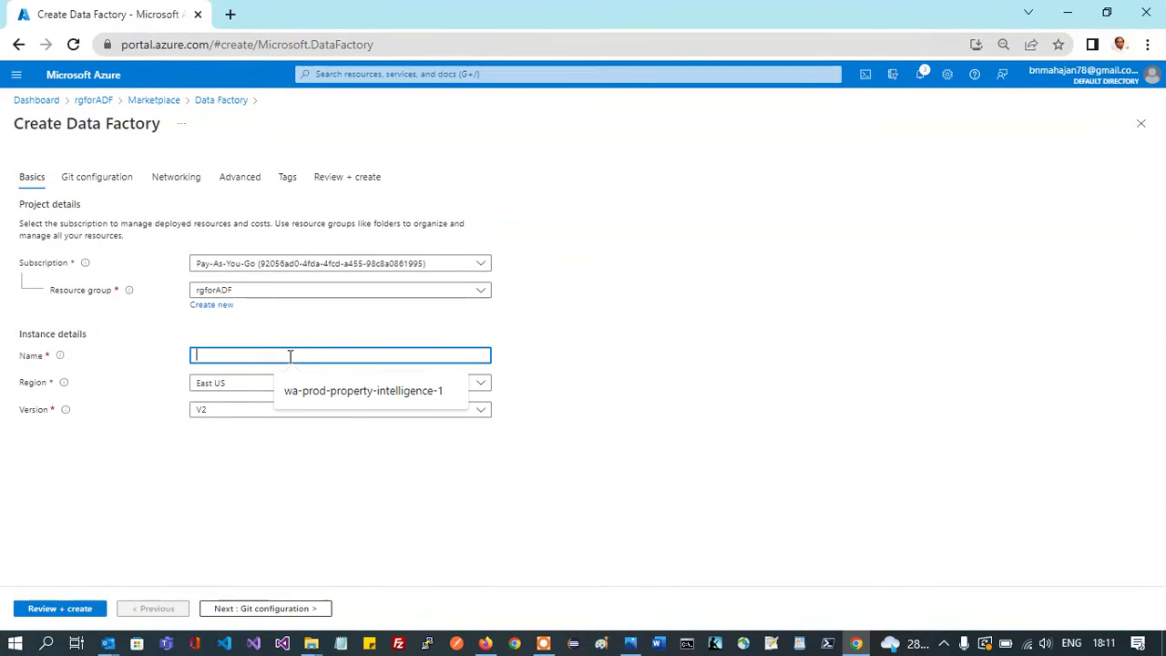
pyautogui.write('adf')
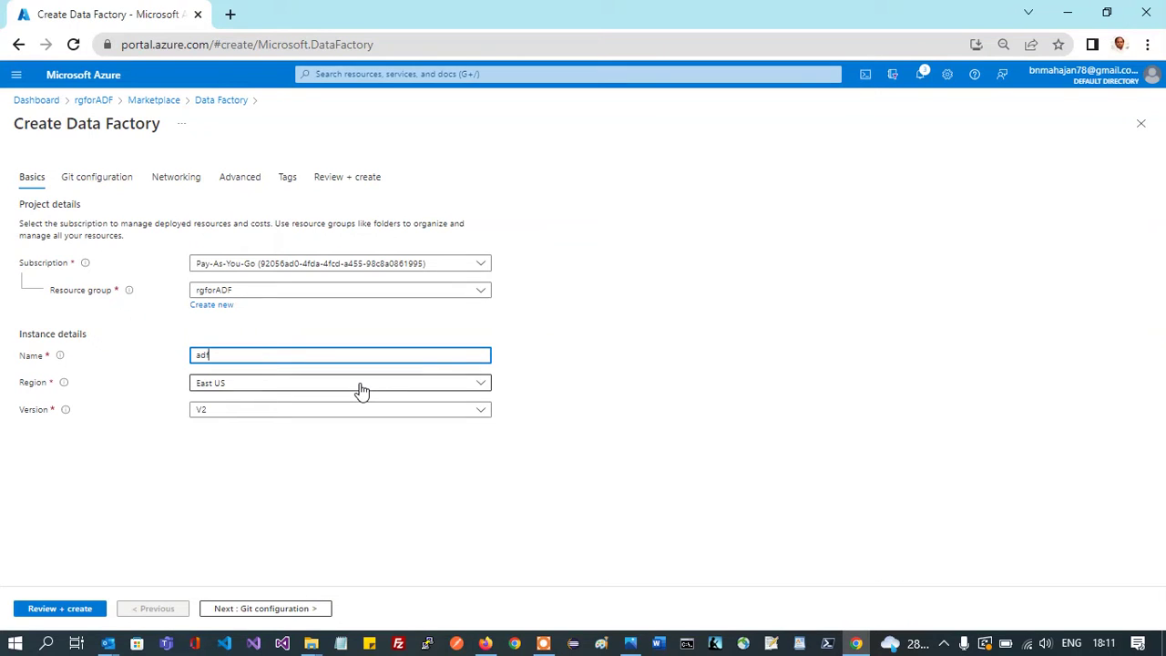
pyautogui.write('2aug22')
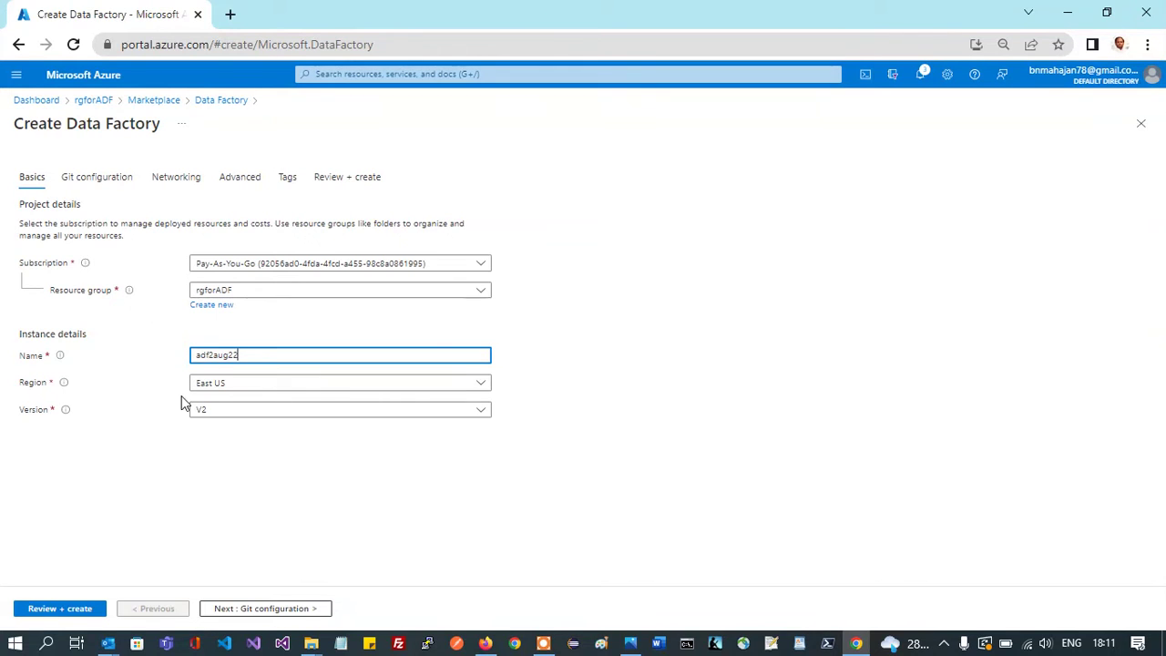
pyautogui.click(250, 390)
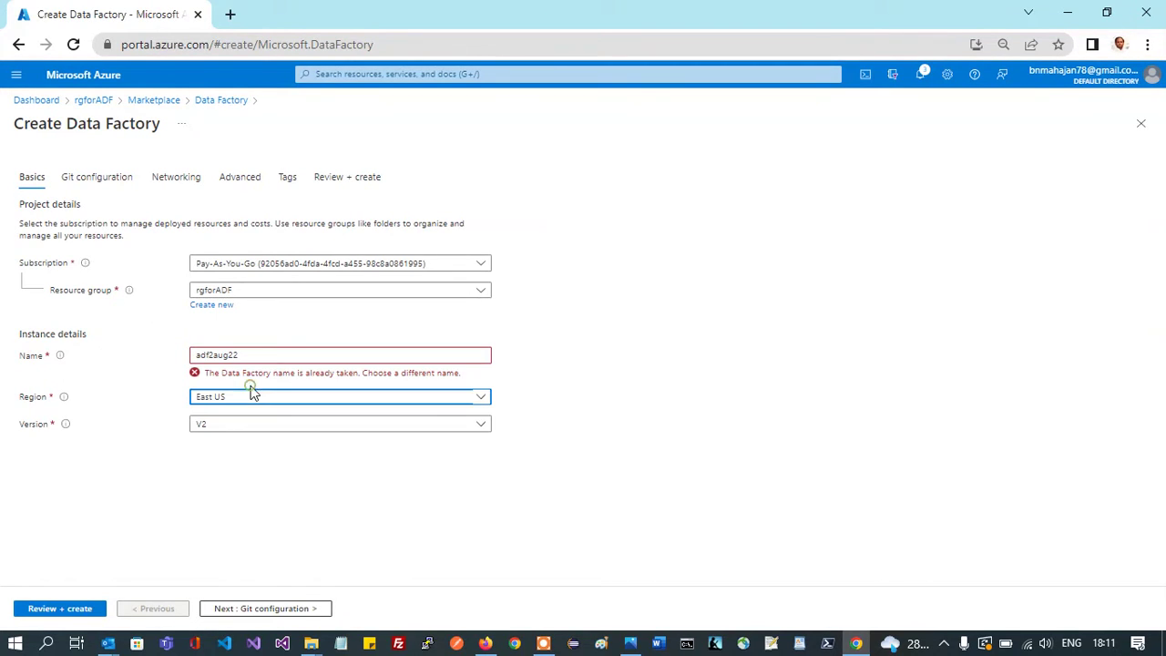
pyautogui.click(316, 356)
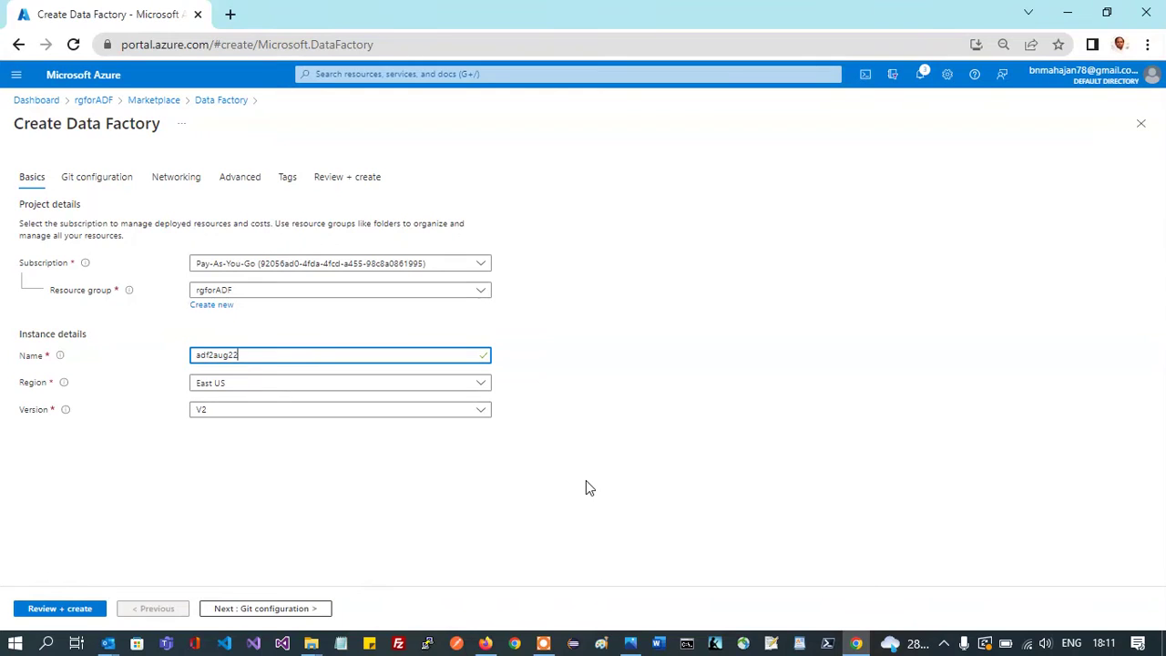
pyautogui.click(586, 480)
# Review the region and version choices for the data factory, keeping East US and V2.
pyautogui.click(294, 385)
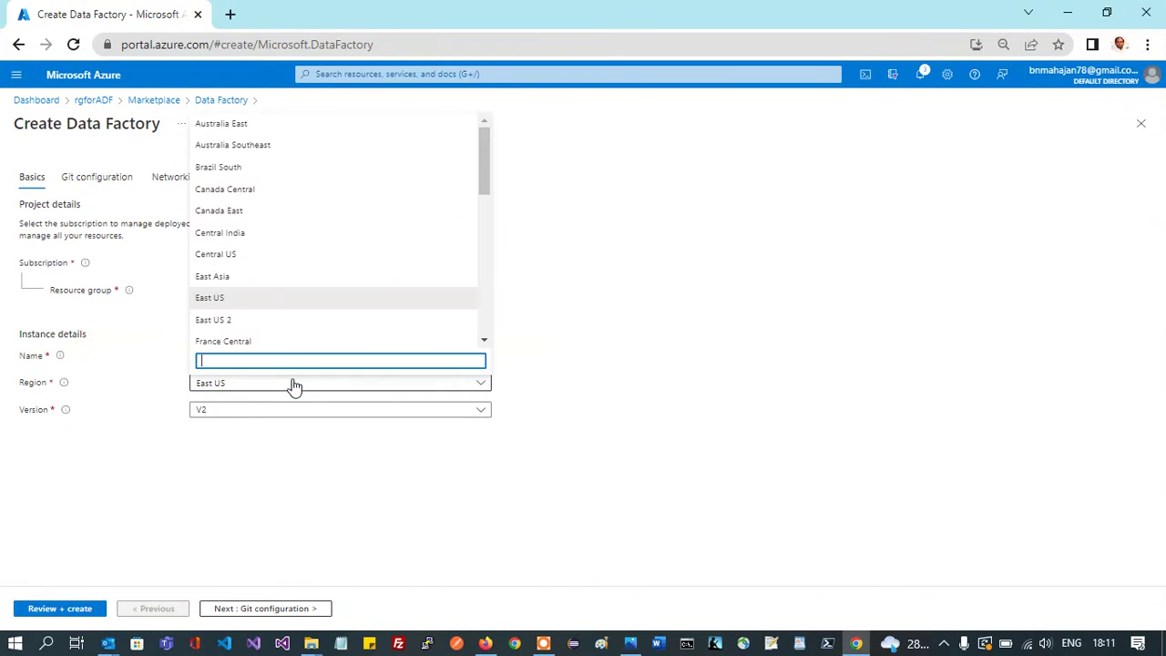
pyautogui.click(292, 385)
pyautogui.click(620, 428)
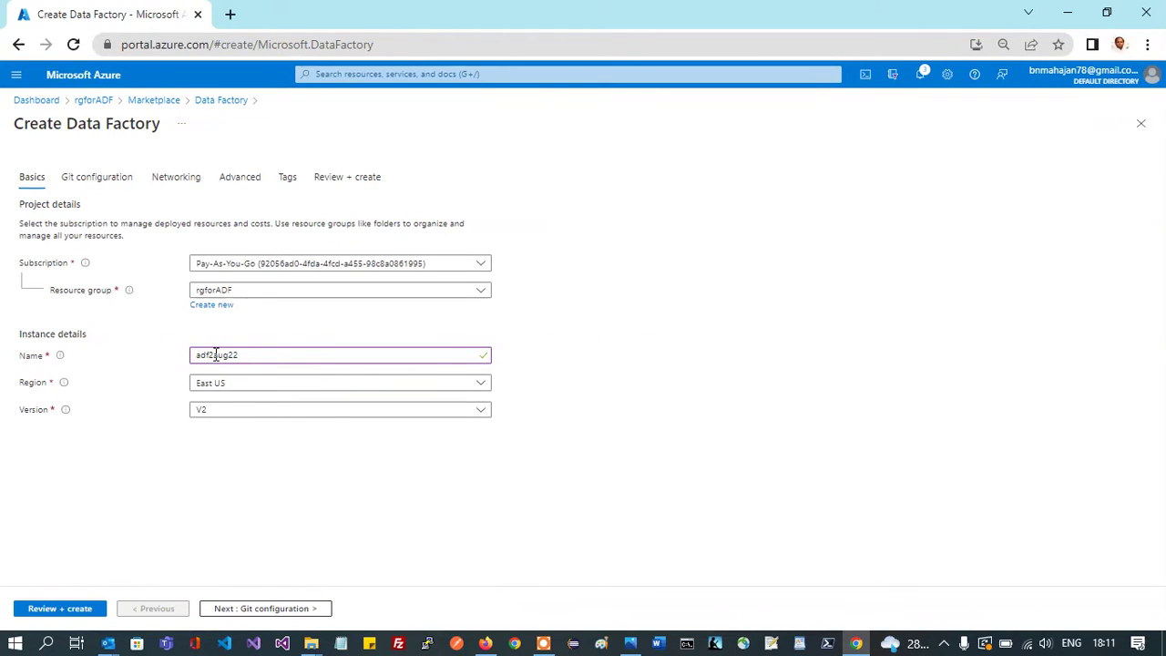
pyautogui.click(260, 413)
pyautogui.click(223, 412)
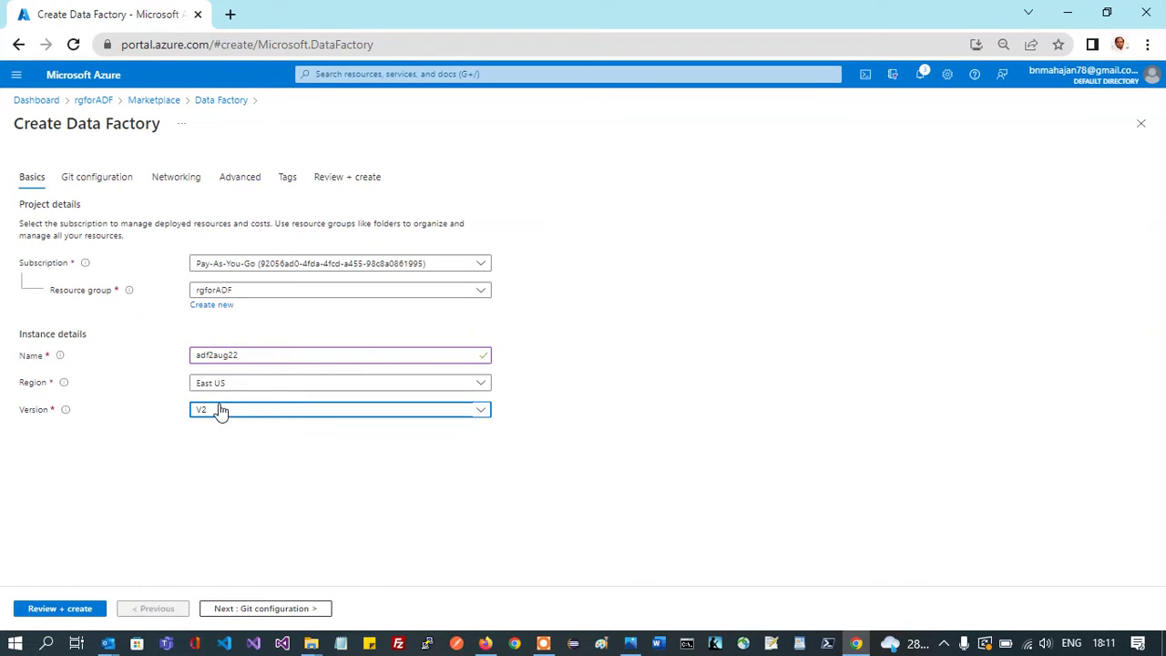
# Skip the Git configuration, keep the default networking, encryption and tag settings, and create the data factory.
pyautogui.click(270, 616)
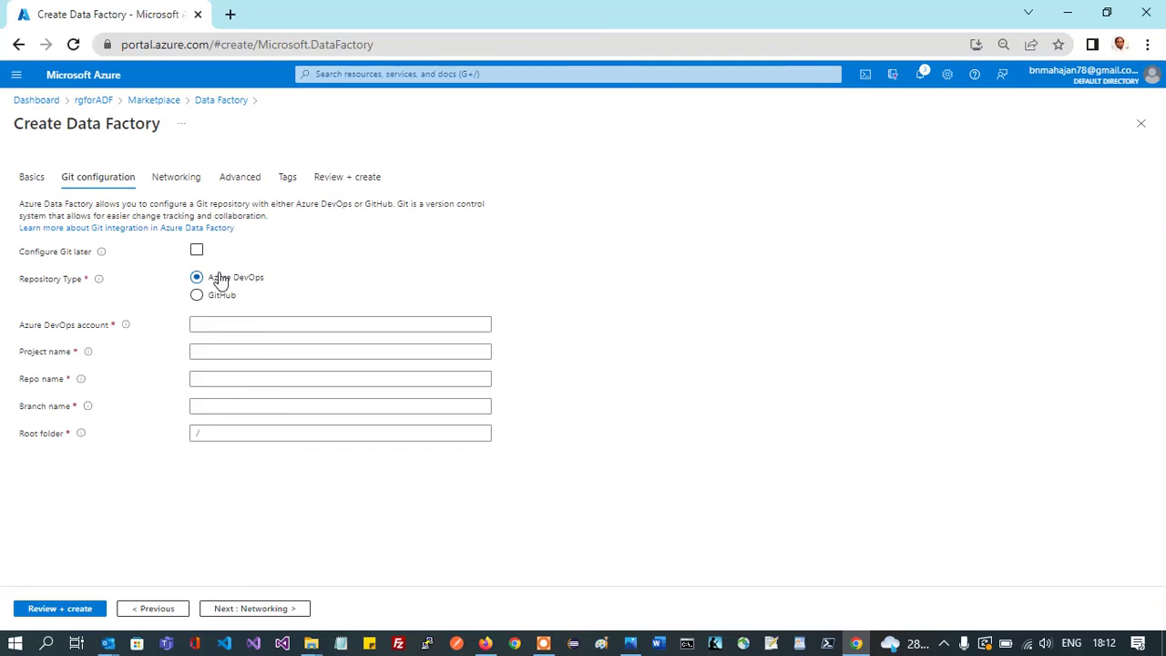
pyautogui.click(197, 251)
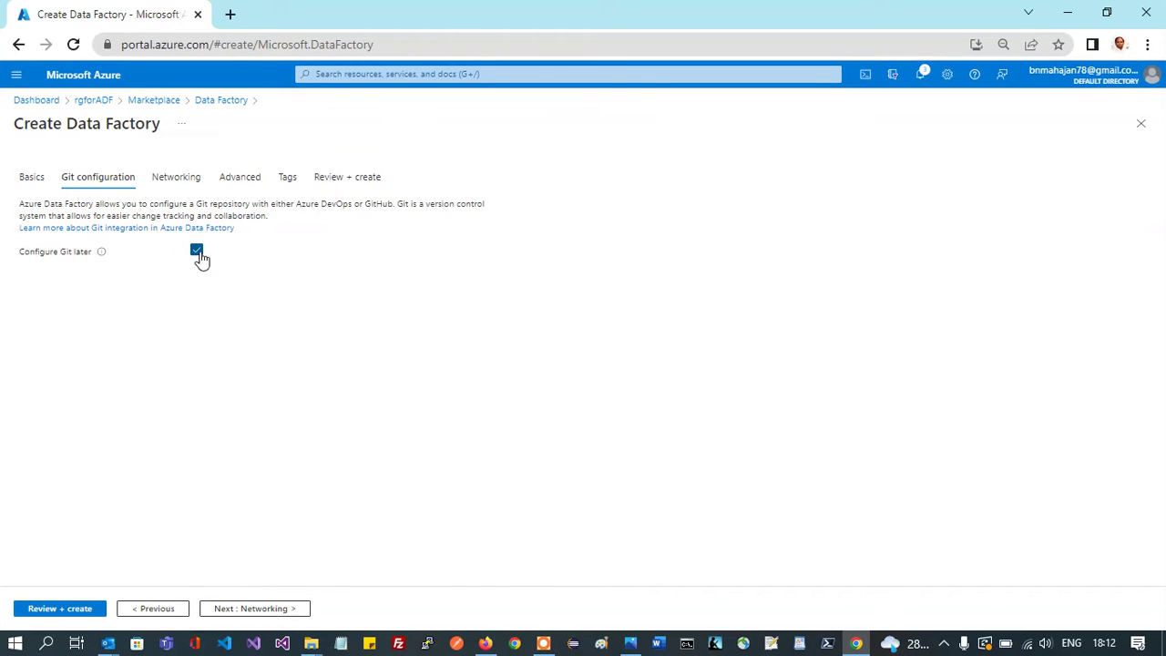
pyautogui.click(242, 612)
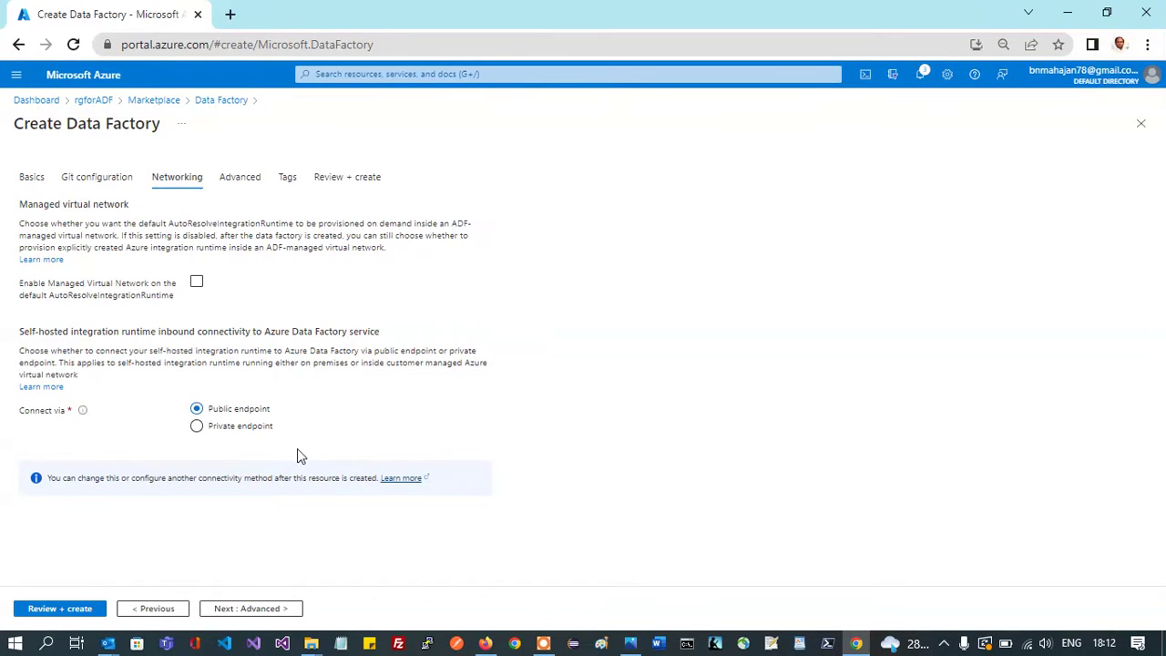
pyautogui.click(239, 610)
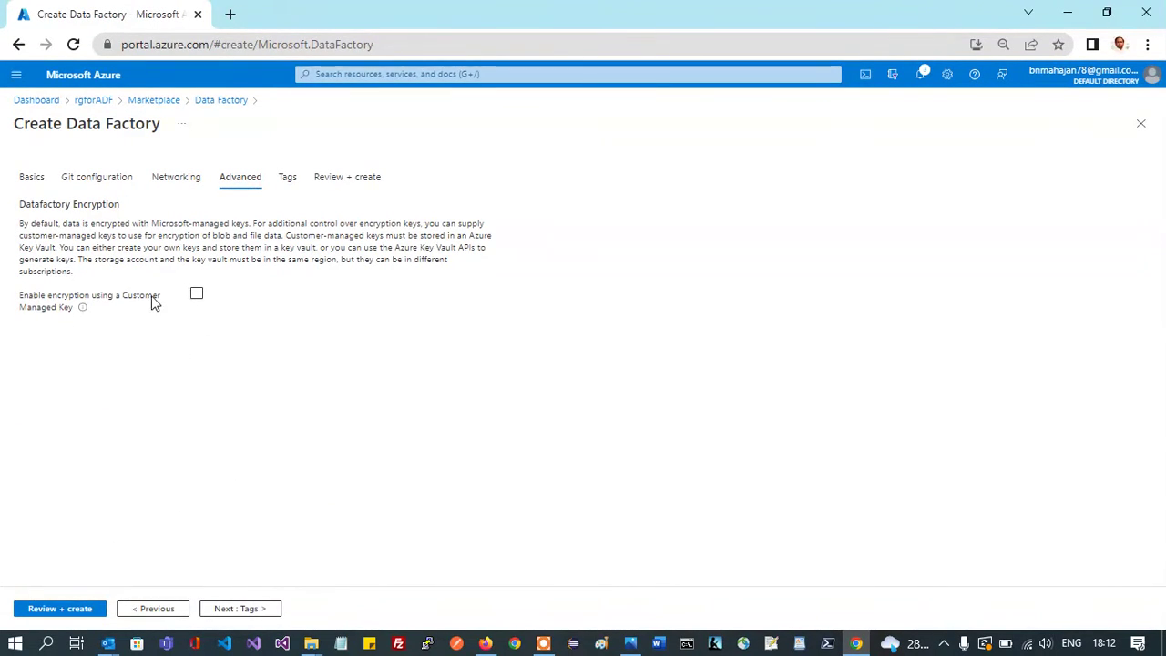
pyautogui.click(229, 610)
pyautogui.click(269, 609)
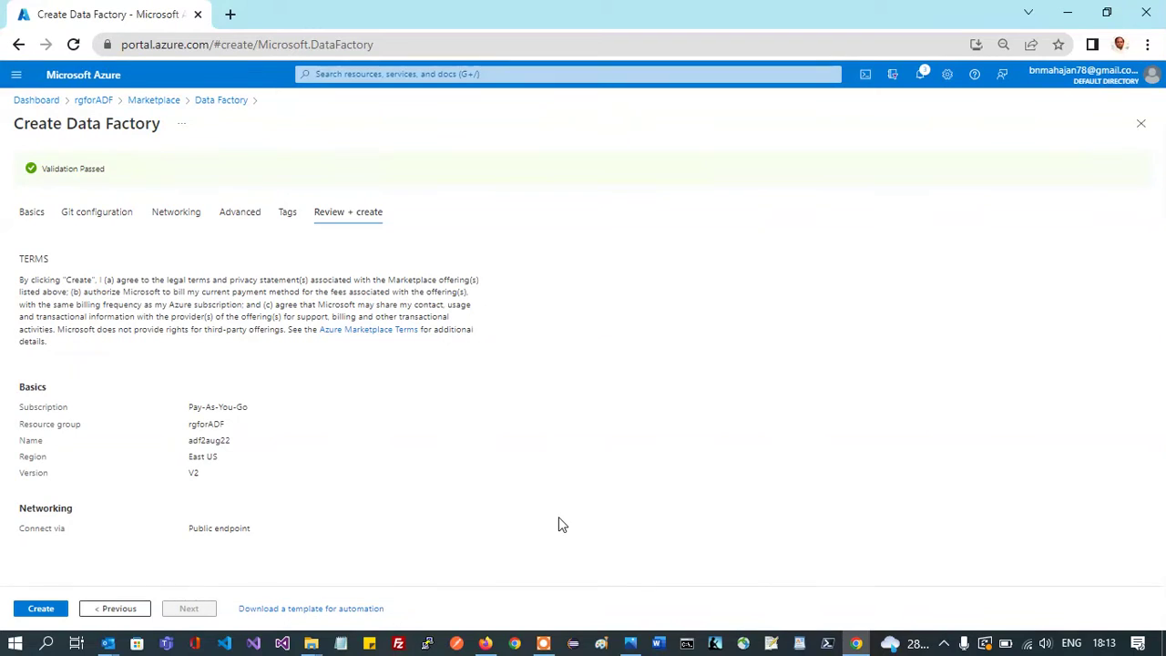
pyautogui.click(40, 609)
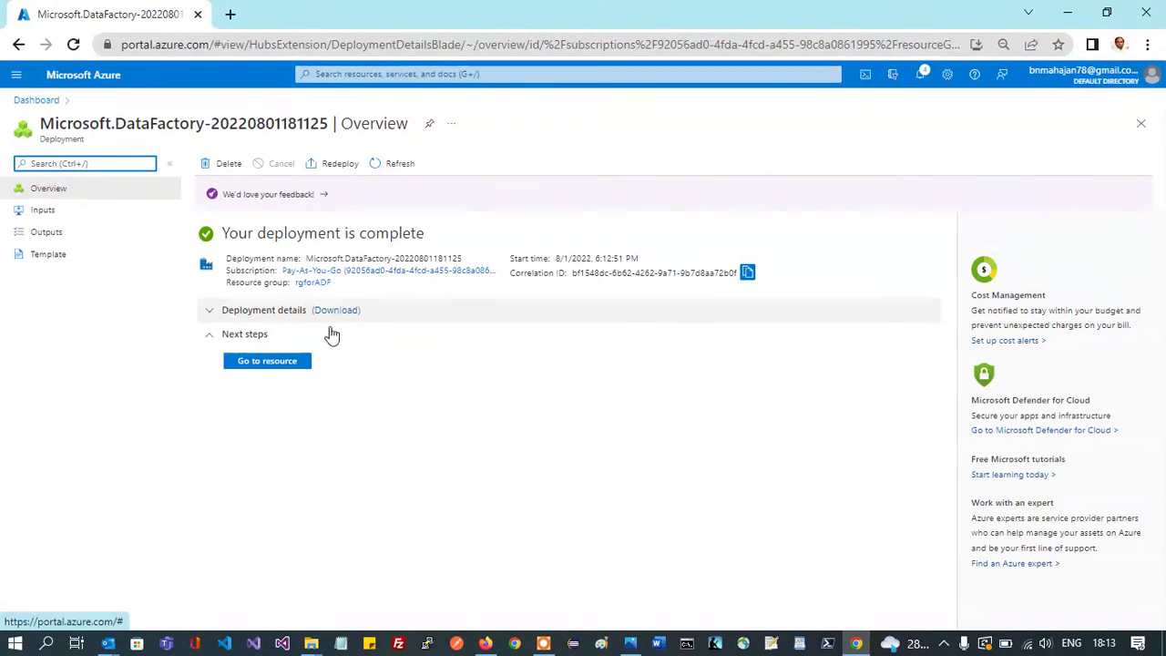
# Open the deployed adf2aug22 resource, launch its Azure Data Factory Studio and dismiss both notification banners there.
pyautogui.click(263, 363)
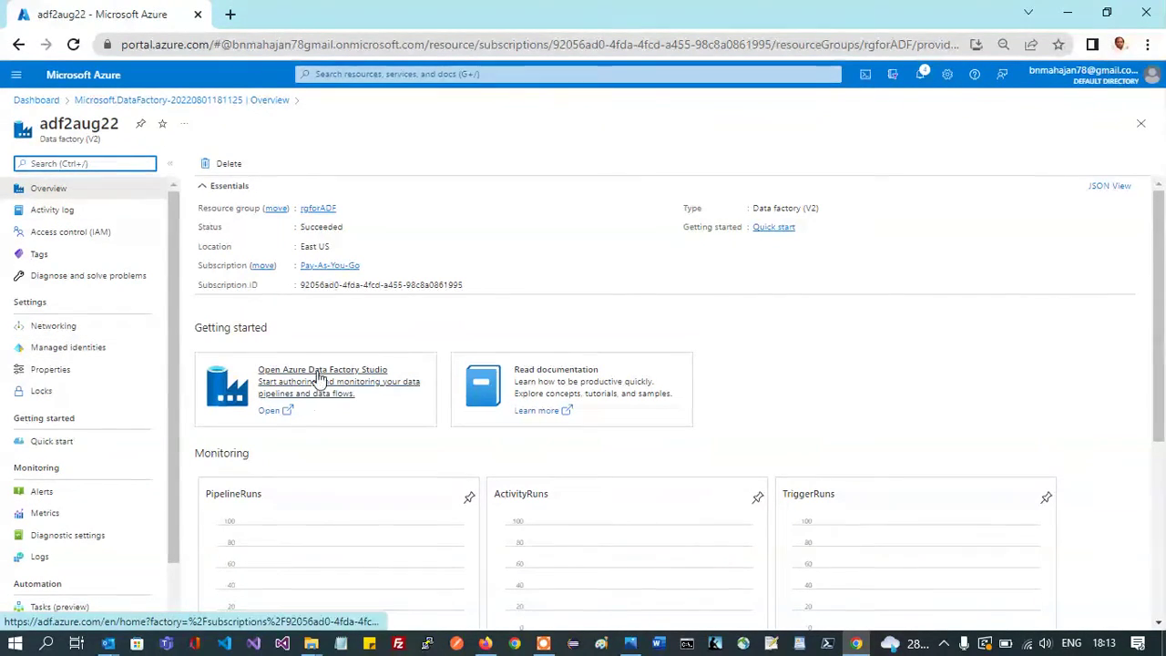
pyautogui.scroll(-2, 628, 432)
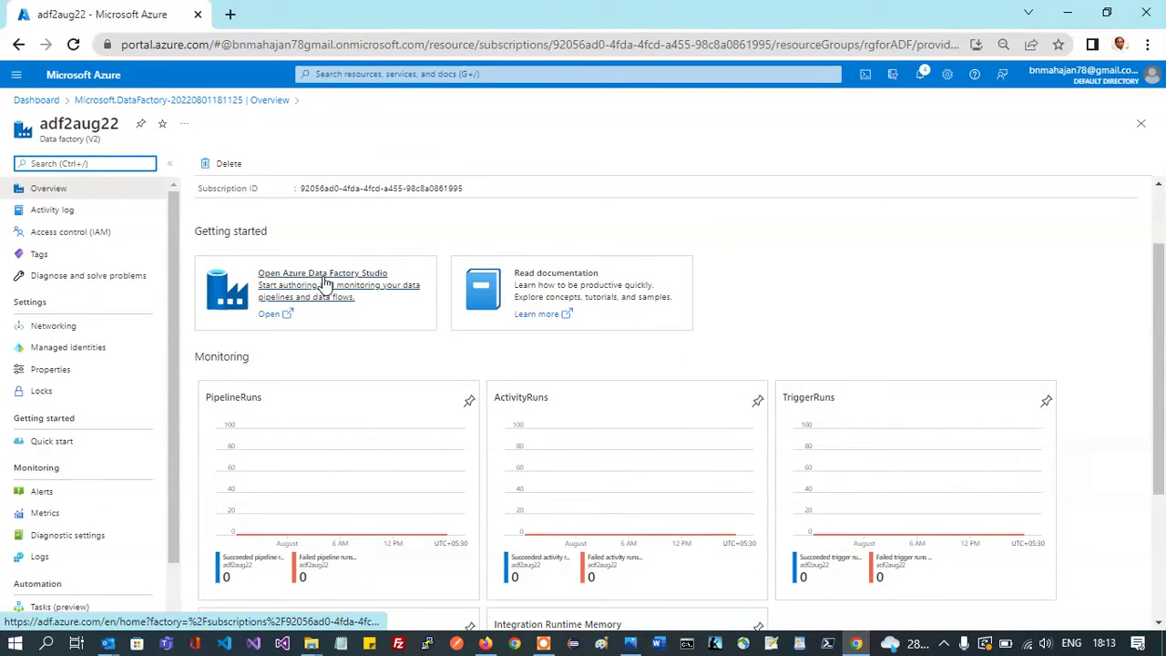
pyautogui.click(364, 276)
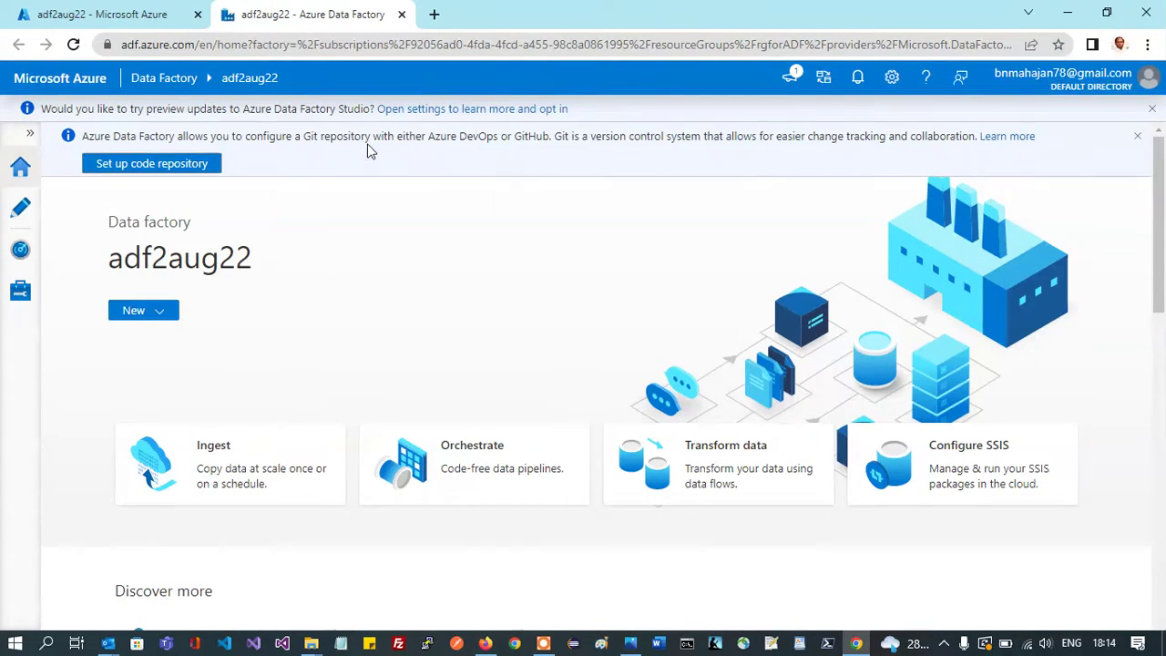
pyautogui.click(1154, 111)
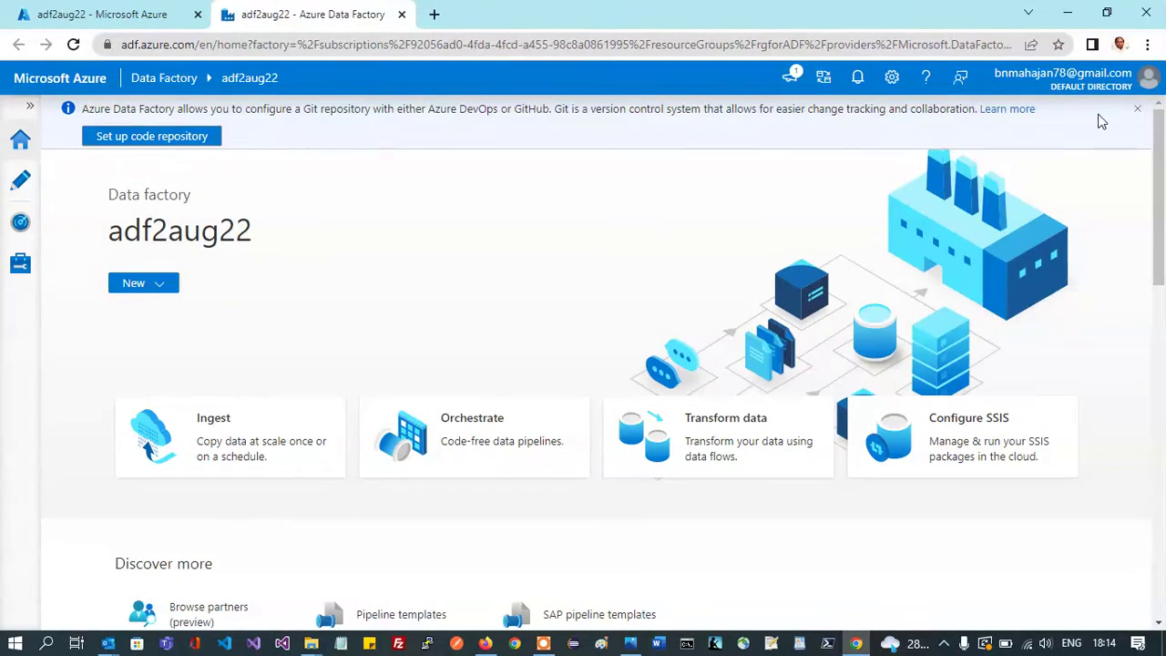
pyautogui.click(1139, 110)
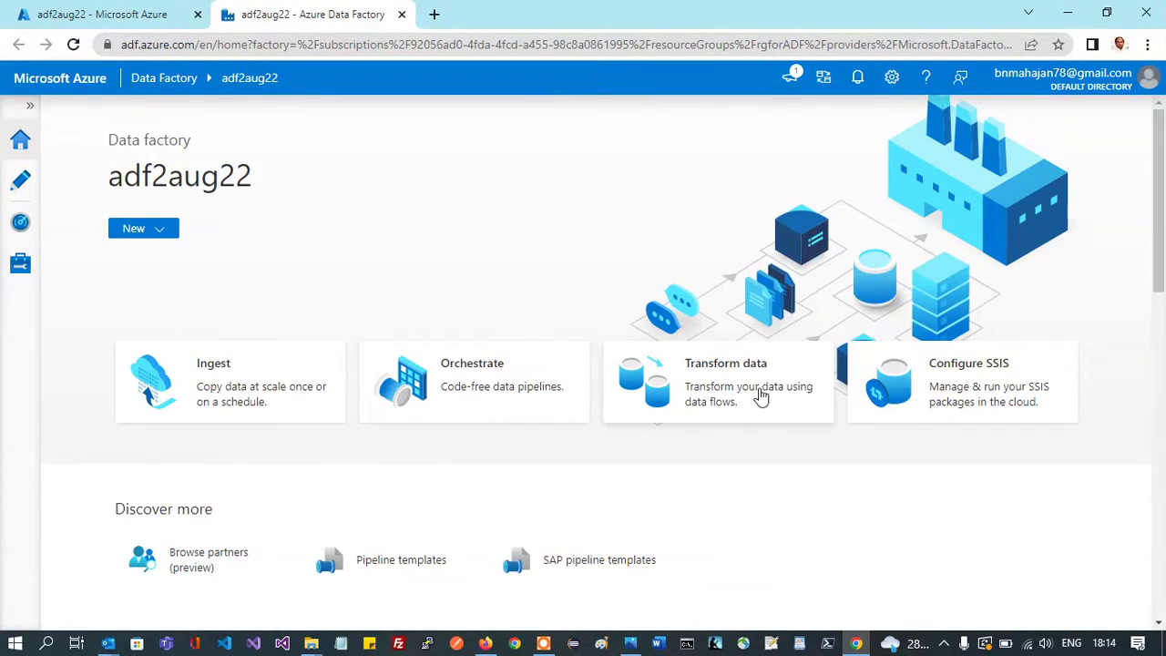
# Examine the creation options for pipelines, datasets, data flows and Power Query in the Studio's authoring area.
pyautogui.click(22, 182)
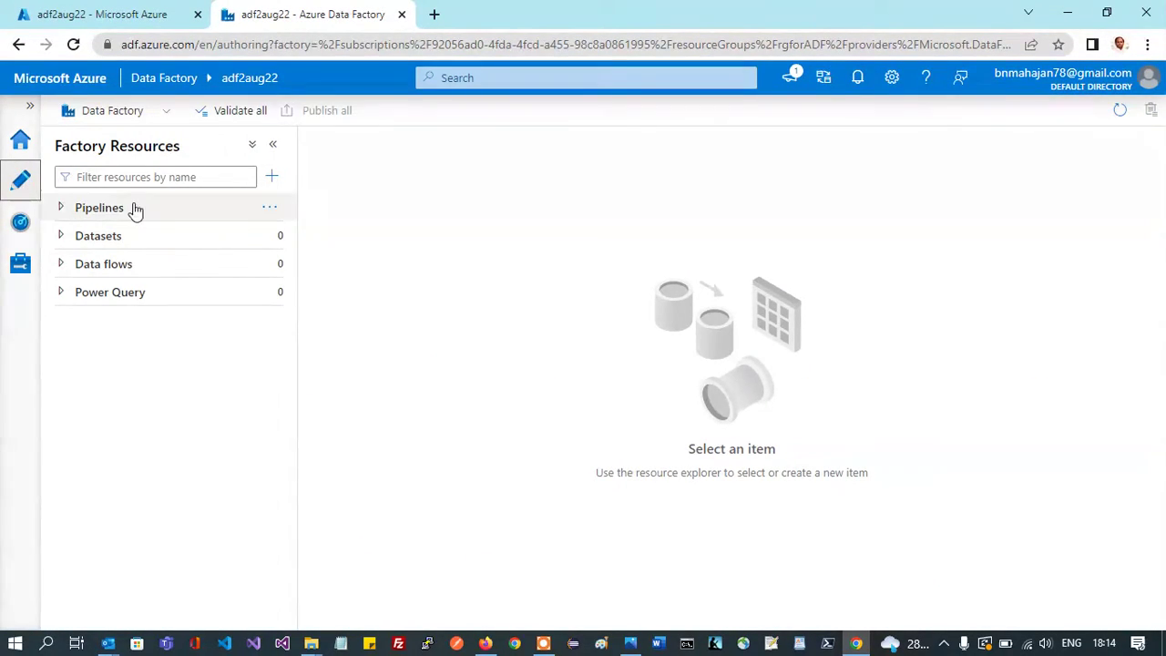
pyautogui.click(272, 211)
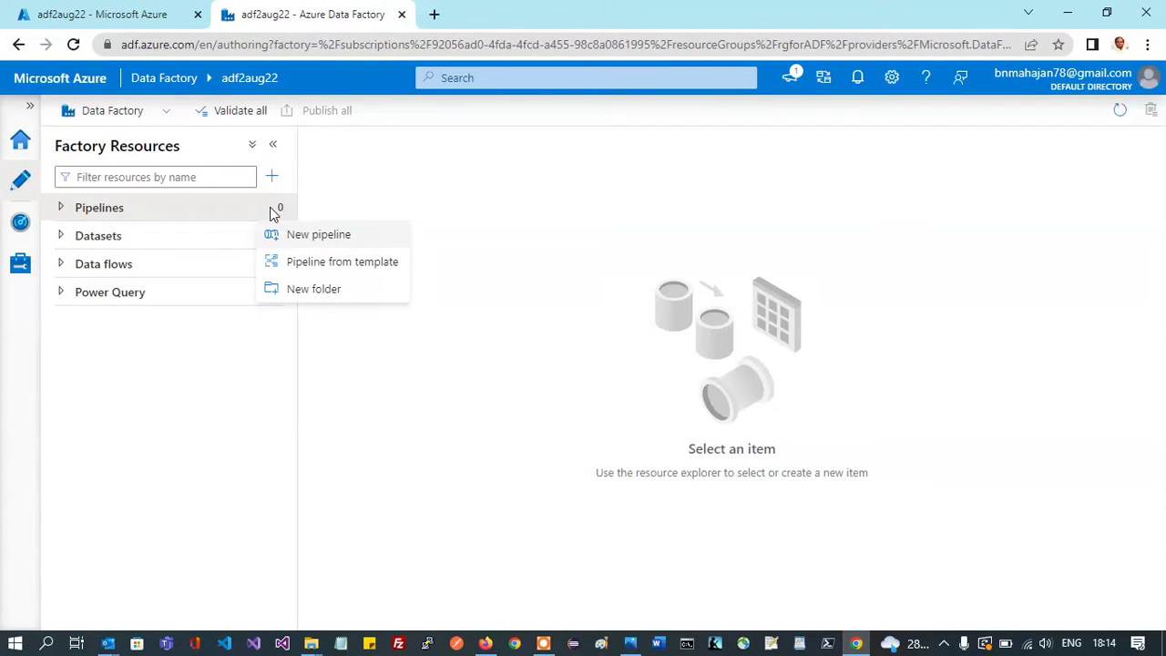
pyautogui.click(134, 240)
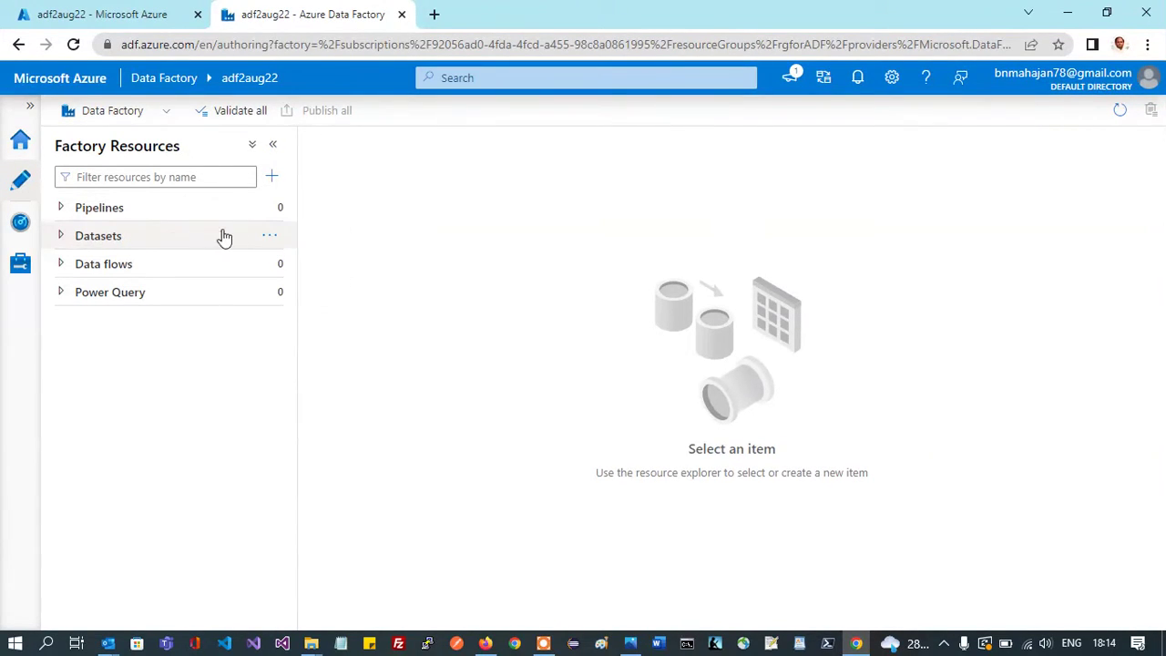
pyautogui.click(271, 238)
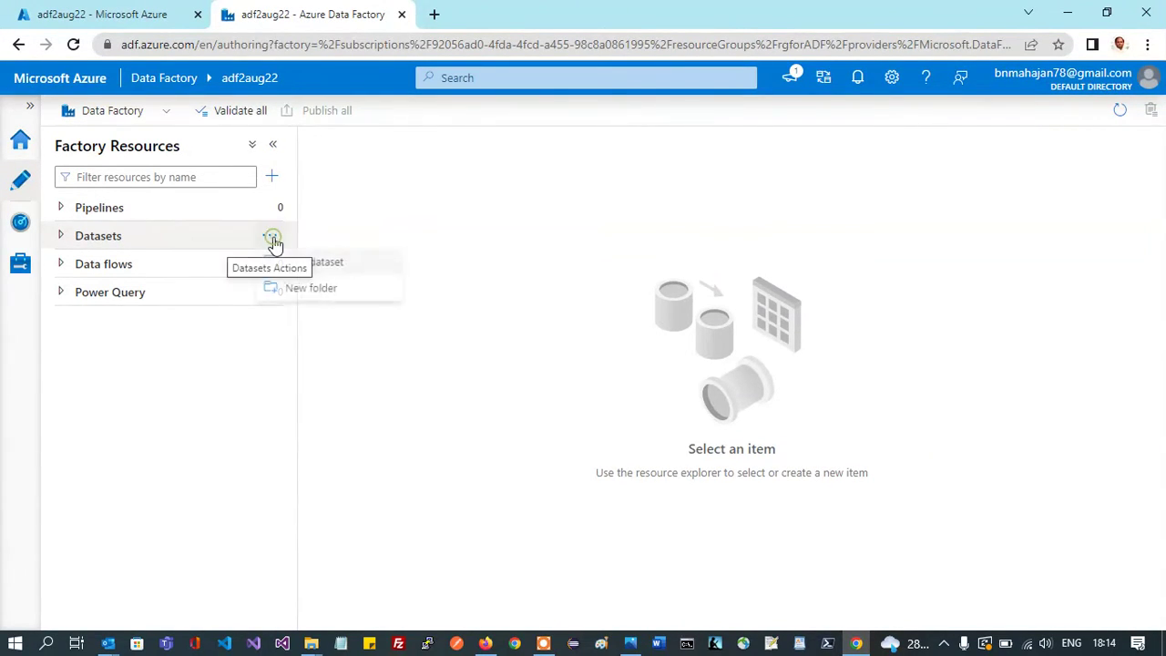
pyautogui.click(149, 265)
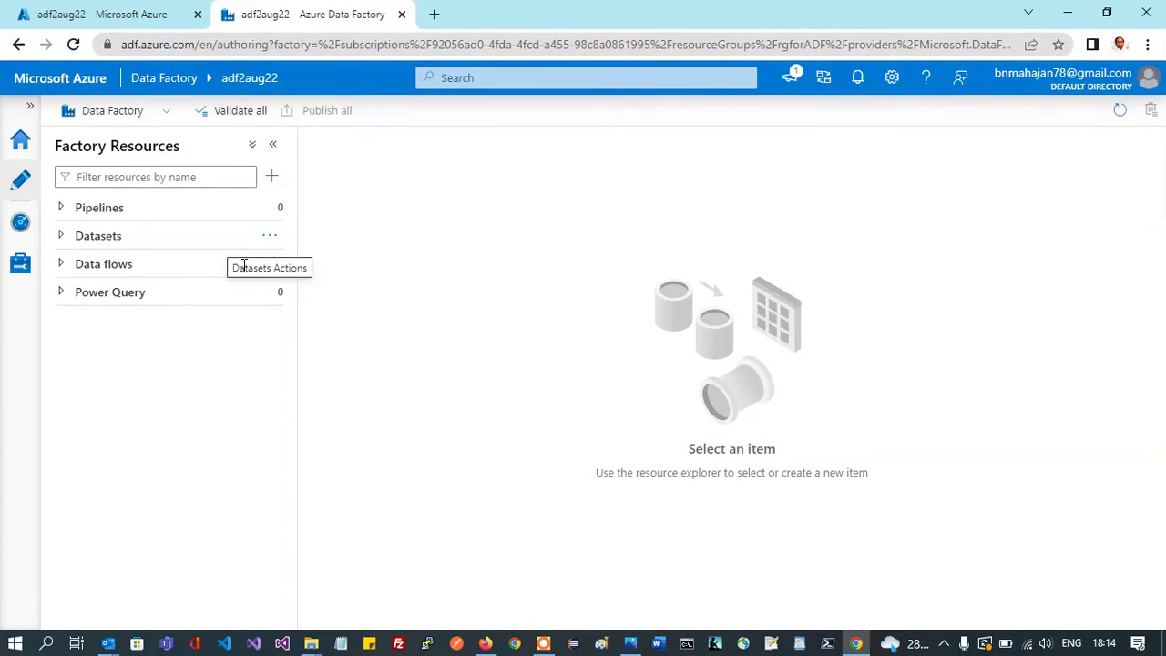
pyautogui.click(270, 264)
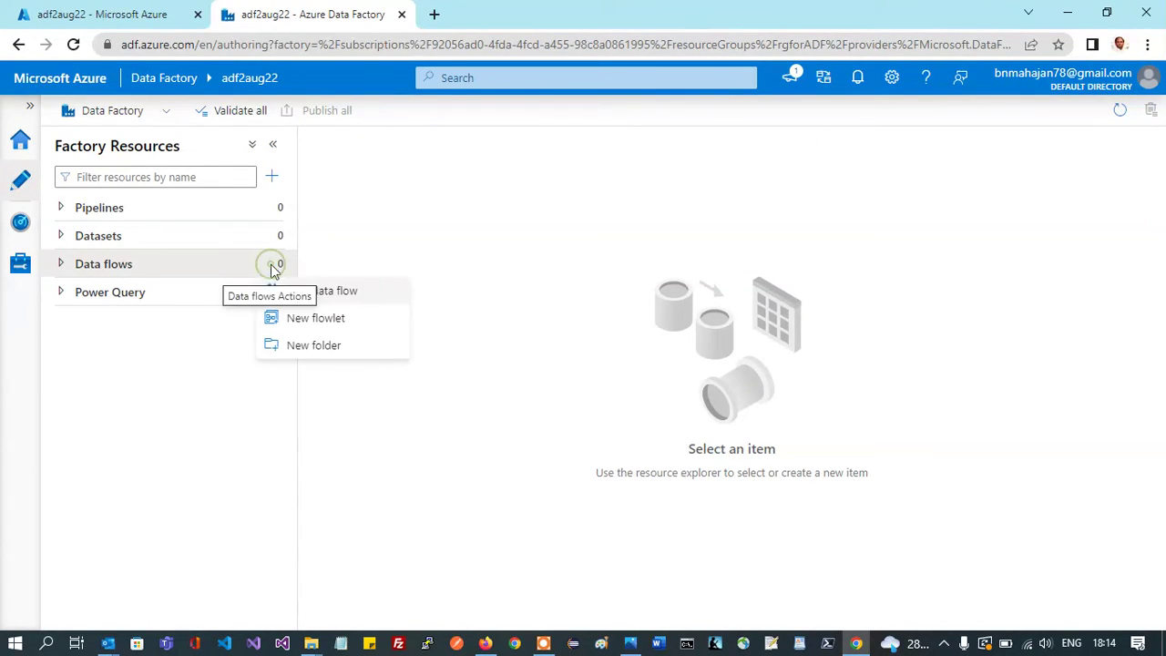
pyautogui.click(194, 310)
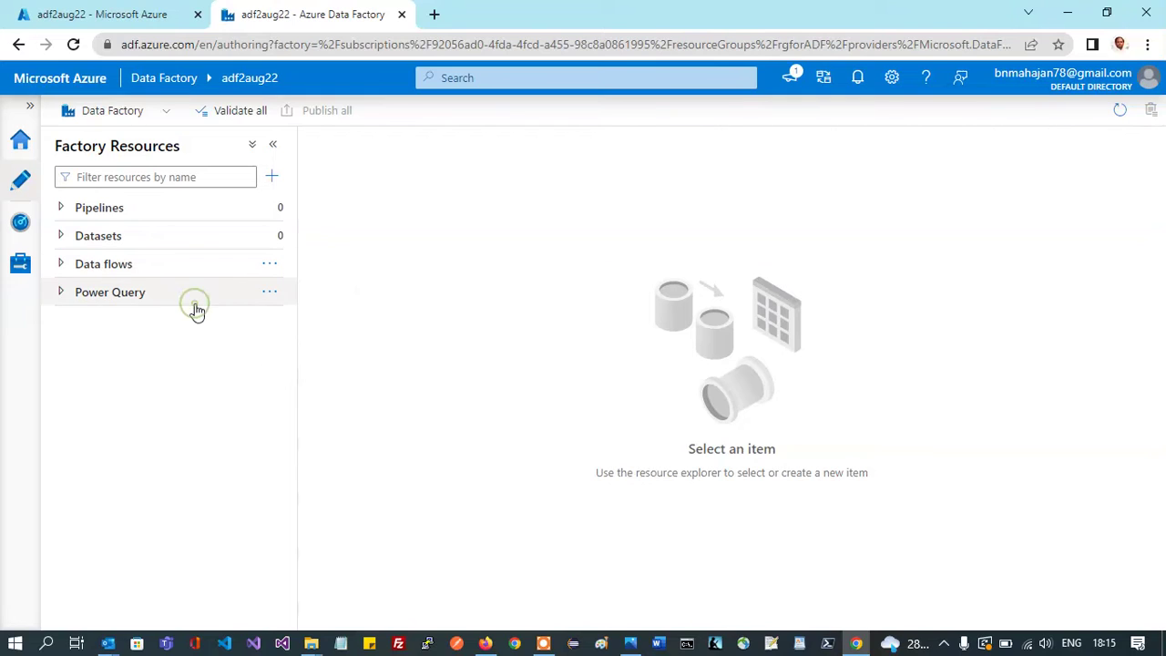
pyautogui.click(269, 297)
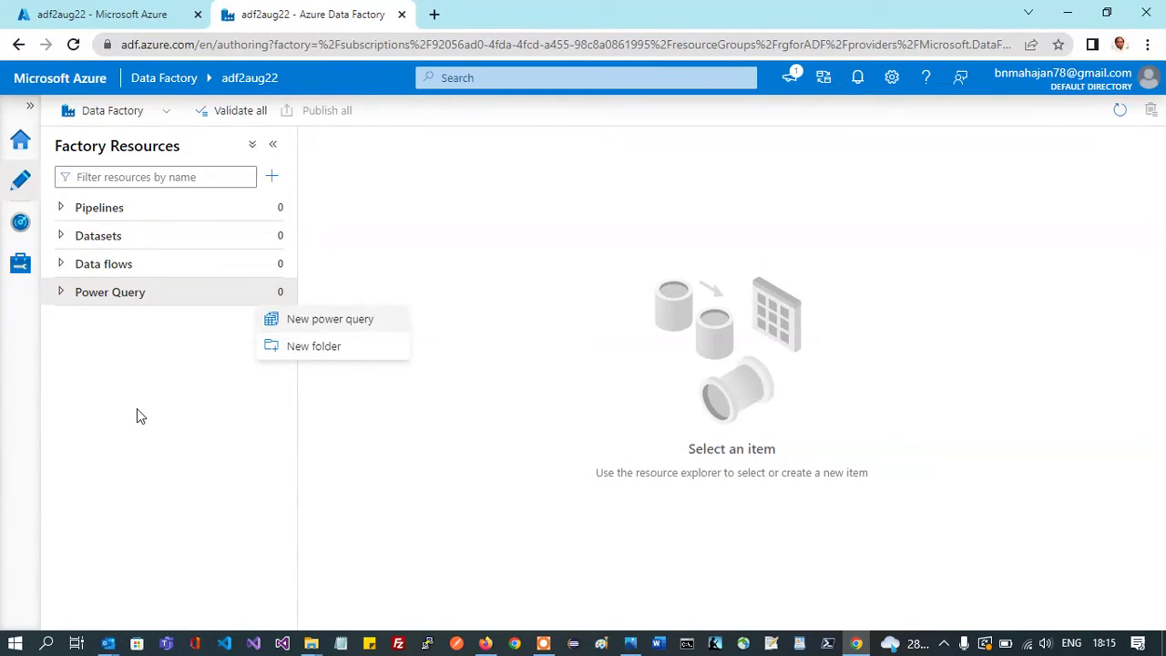
pyautogui.click(136, 415)
# Look over the Studio's pipeline run monitoring and linked services management, and return to its home page.
pyautogui.click(26, 226)
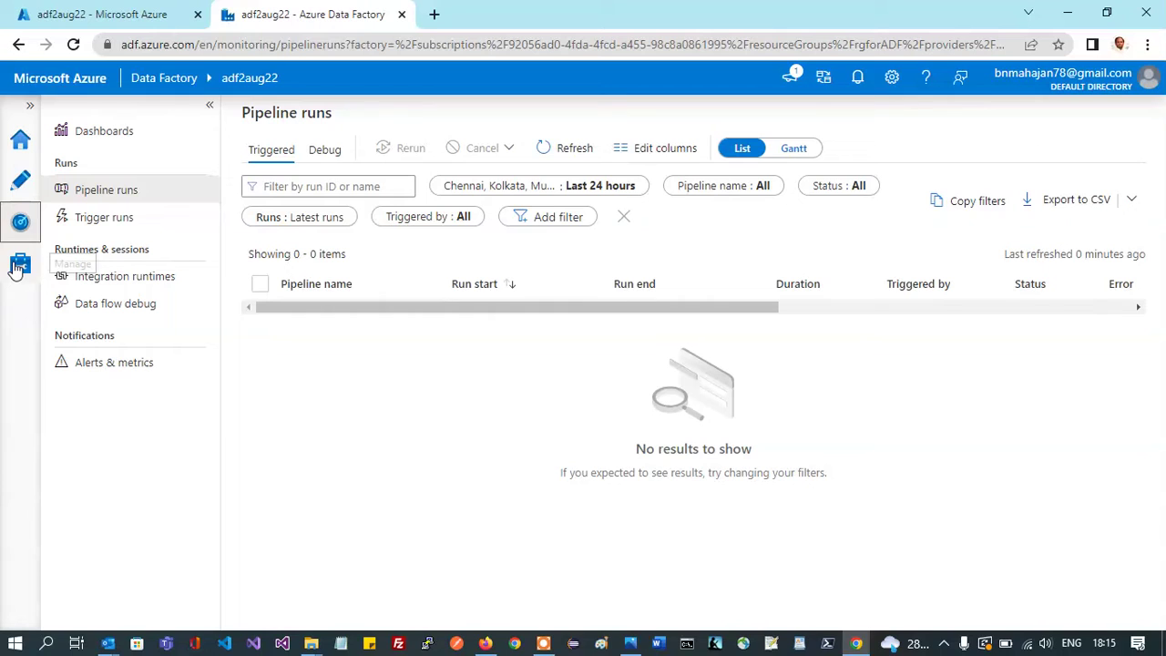
pyautogui.click(18, 265)
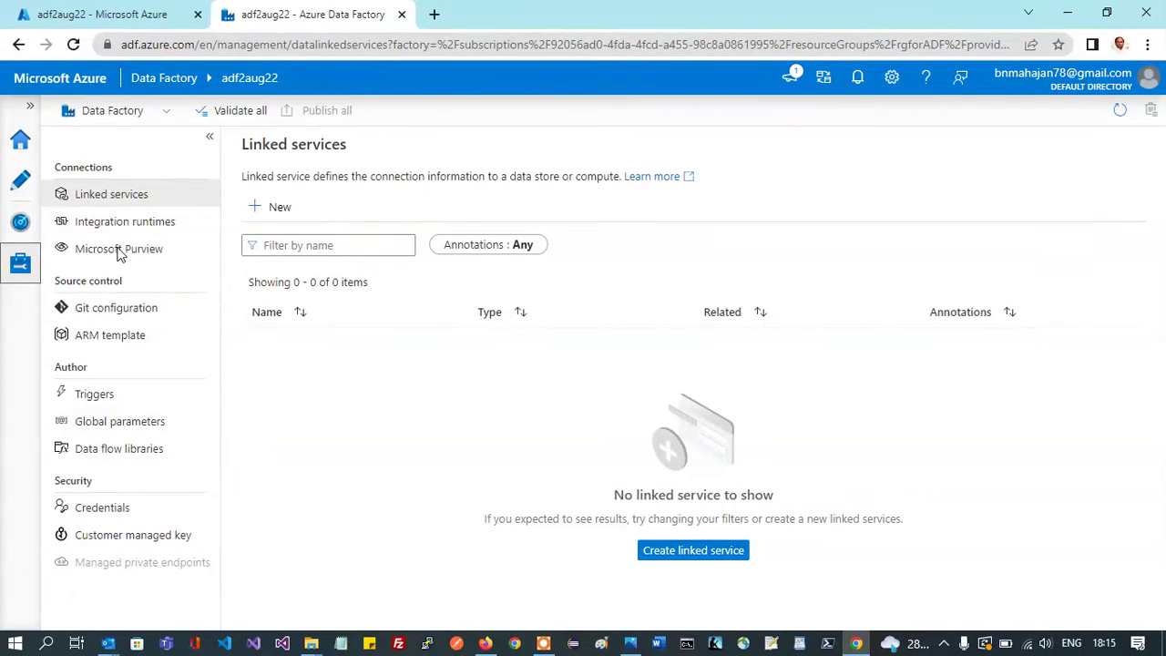
pyautogui.click(208, 200)
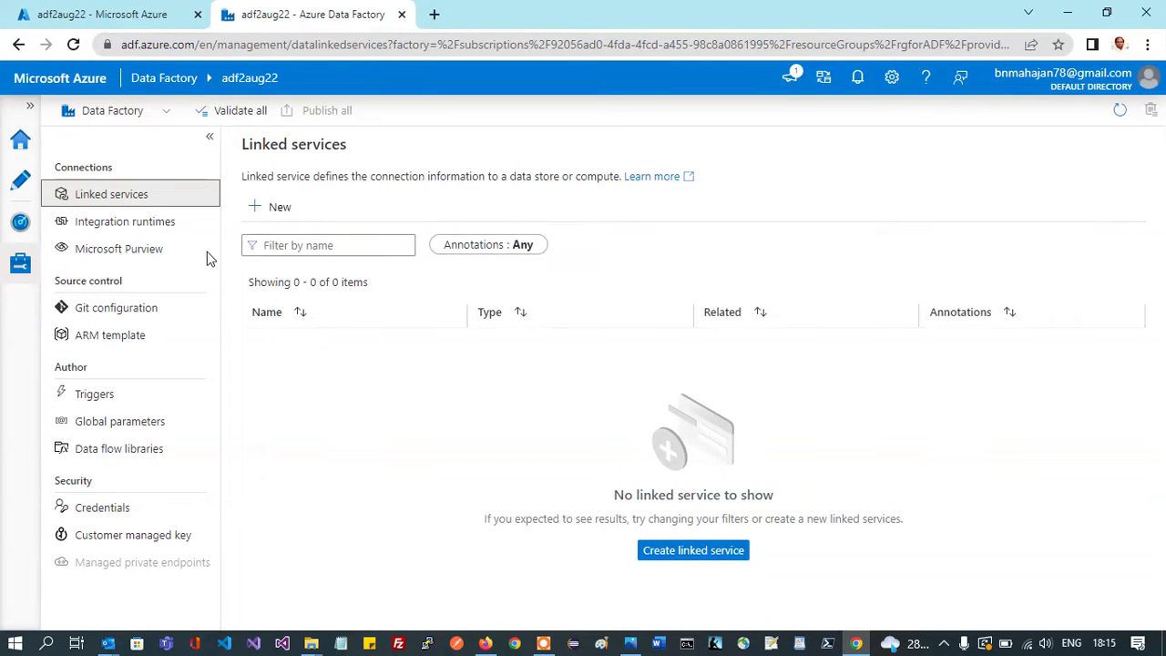
pyautogui.click(20, 146)
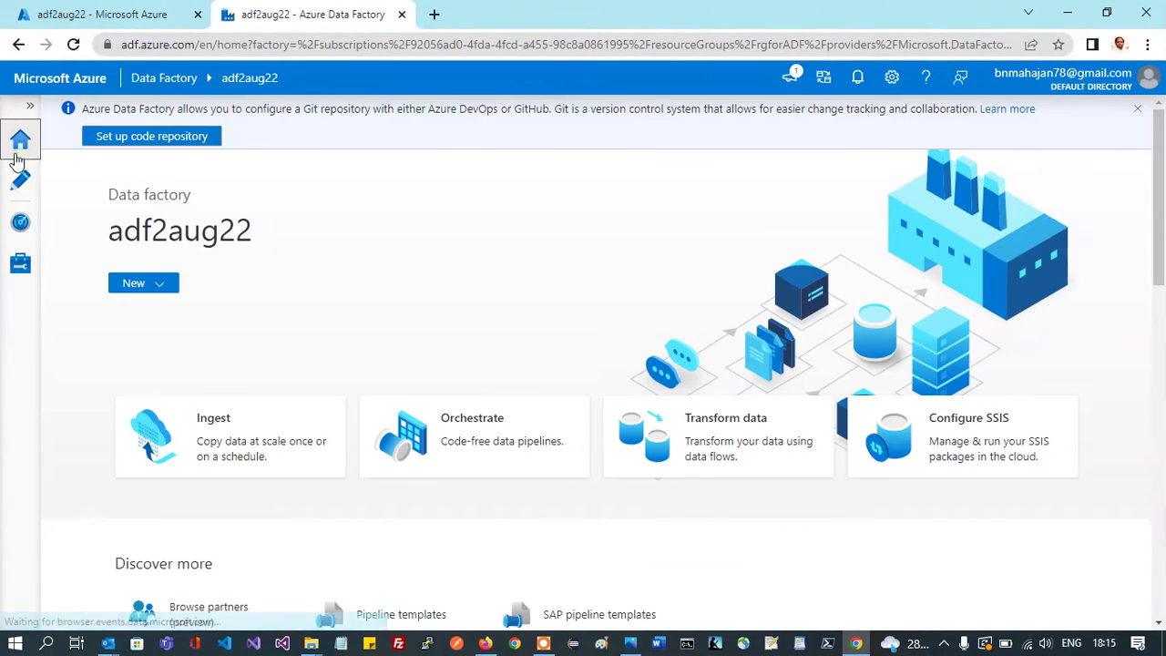
# Switch back to the Azure portal and open ADFDashboard to view the resources in rgforADF.
pyautogui.click(101, 17)
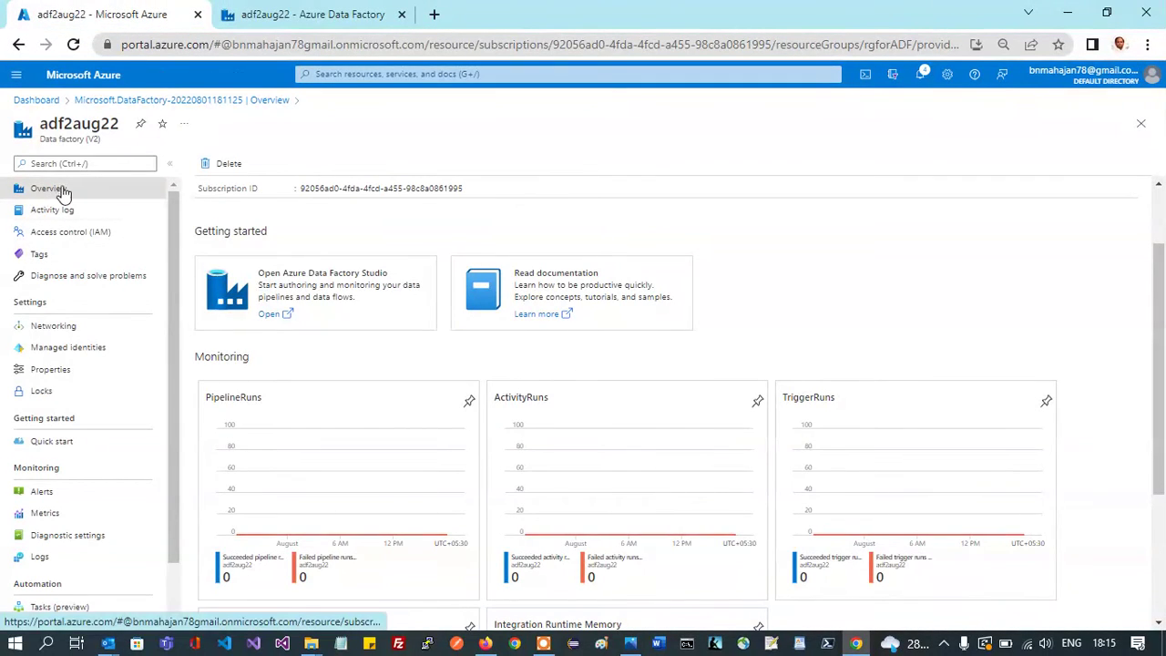
pyautogui.click(52, 105)
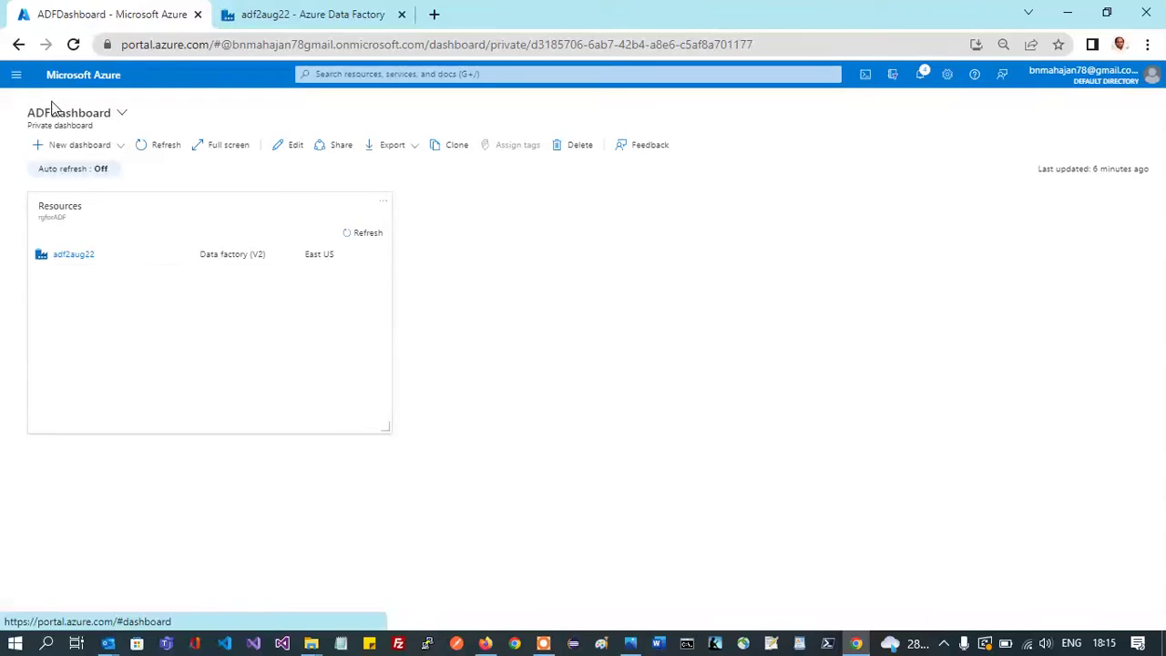
# View the adf2aug22 data factory from the dashboard, return, and select ADFDashboard from the available dashboards.
pyautogui.click(76, 259)
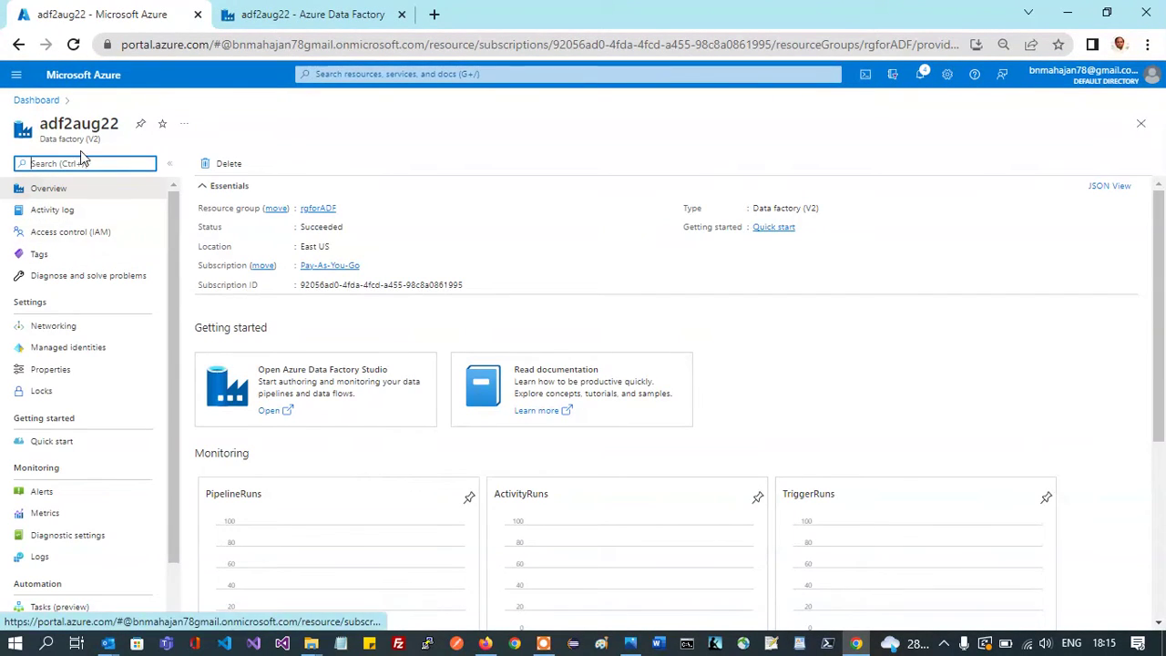
pyautogui.click(36, 102)
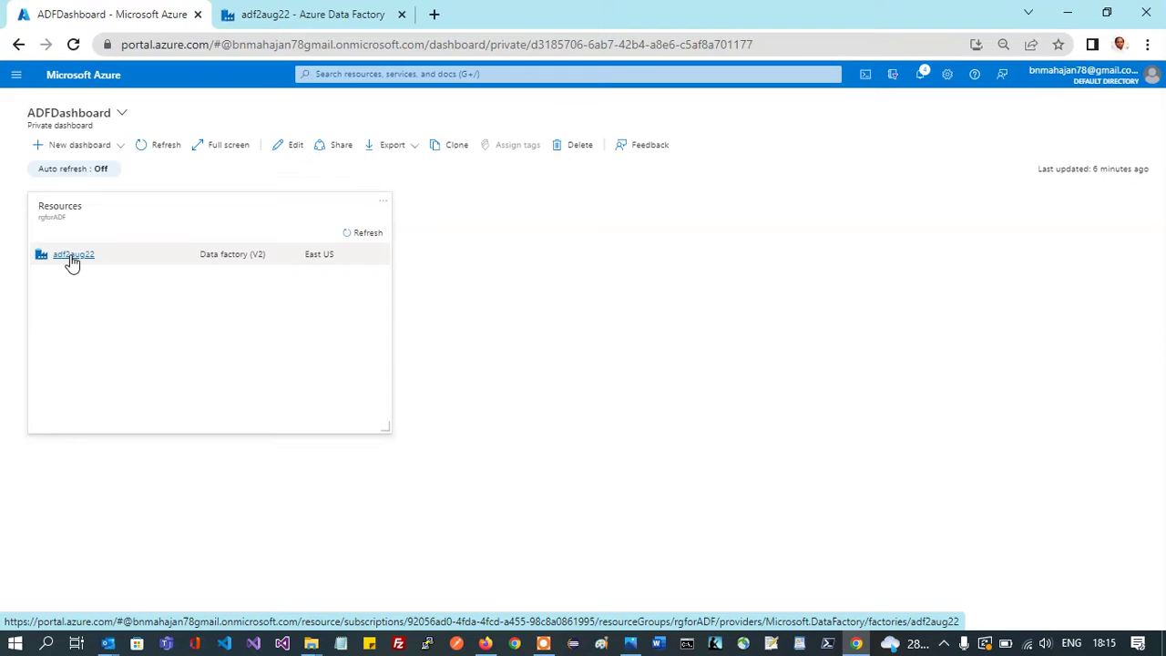
pyautogui.click(88, 116)
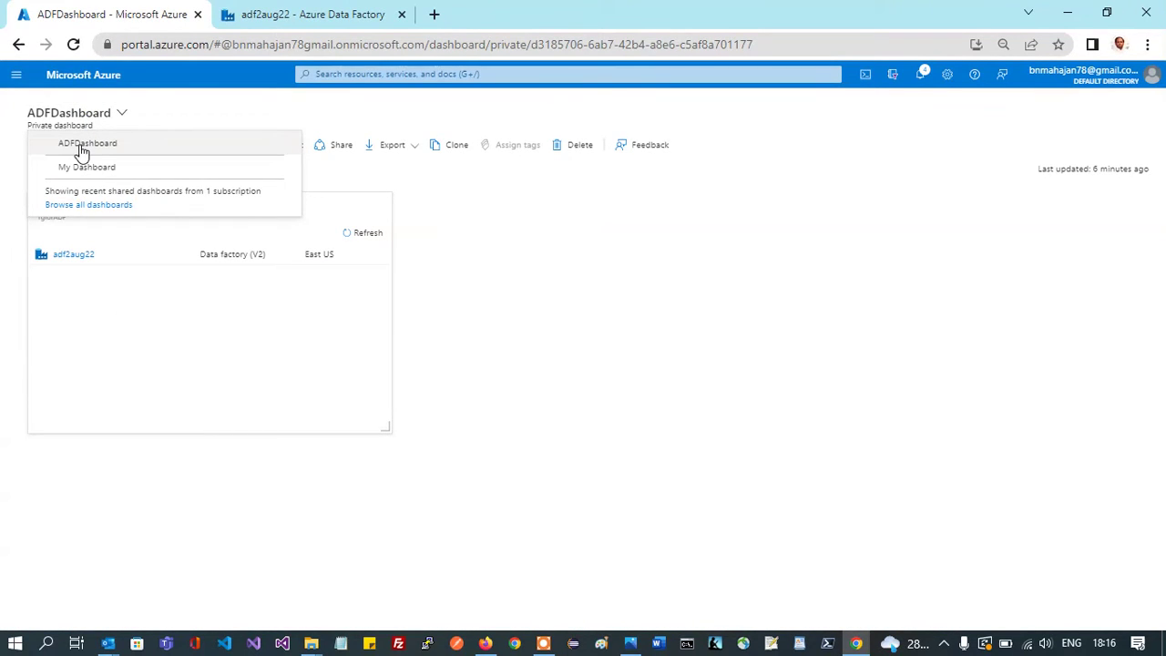
pyautogui.click(82, 149)
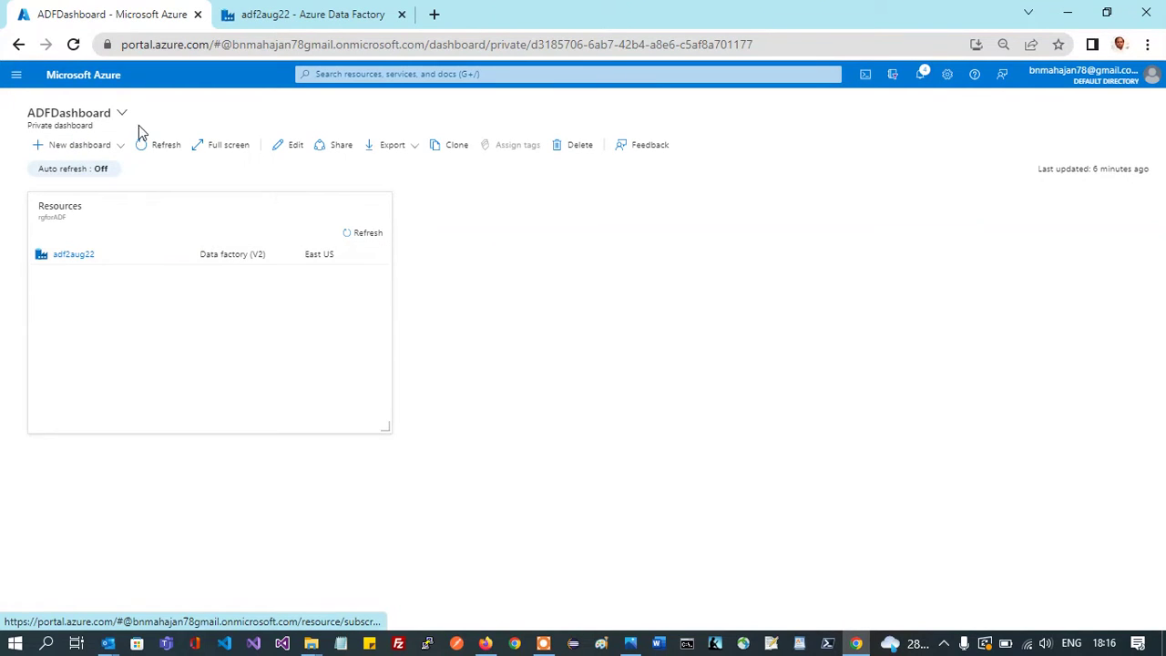
# Open the rgforADF resource group from the resource groups list and pin it to the private dashboard ADFDashboard.
pyautogui.click(389, 74)
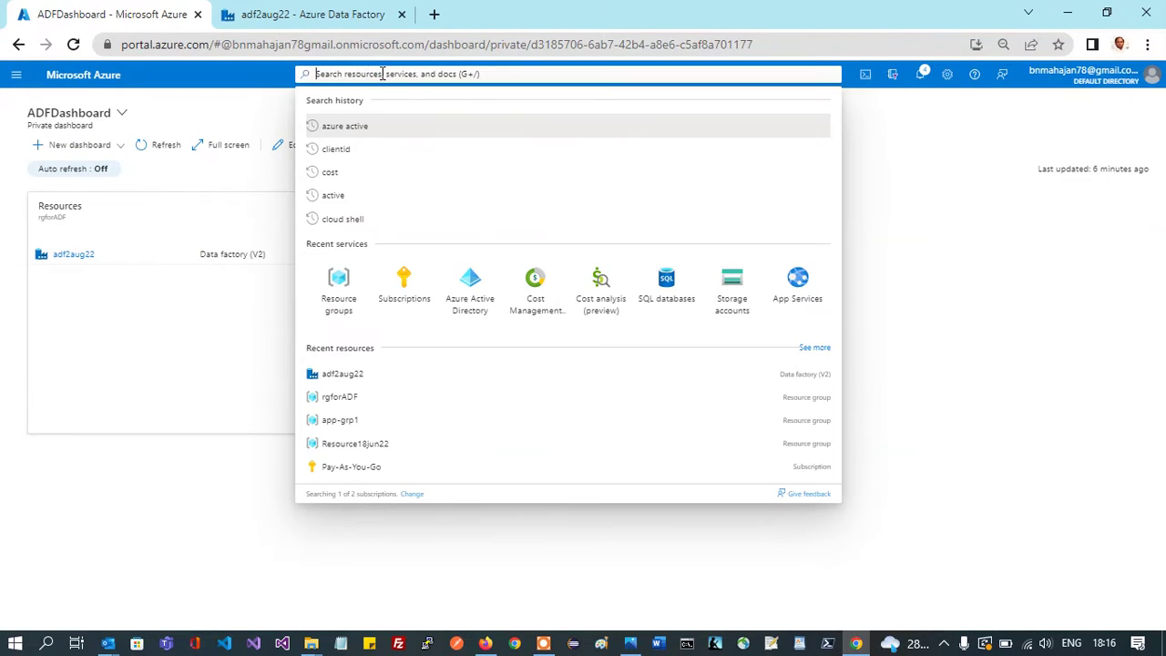
pyautogui.click(344, 308)
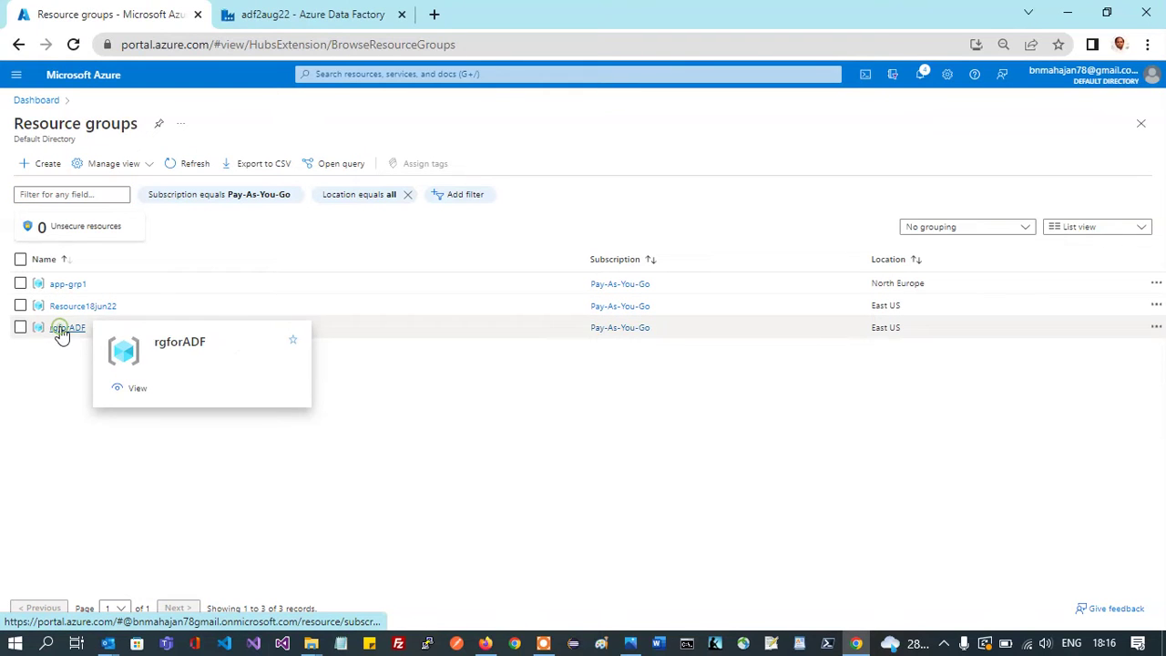
pyautogui.click(62, 331)
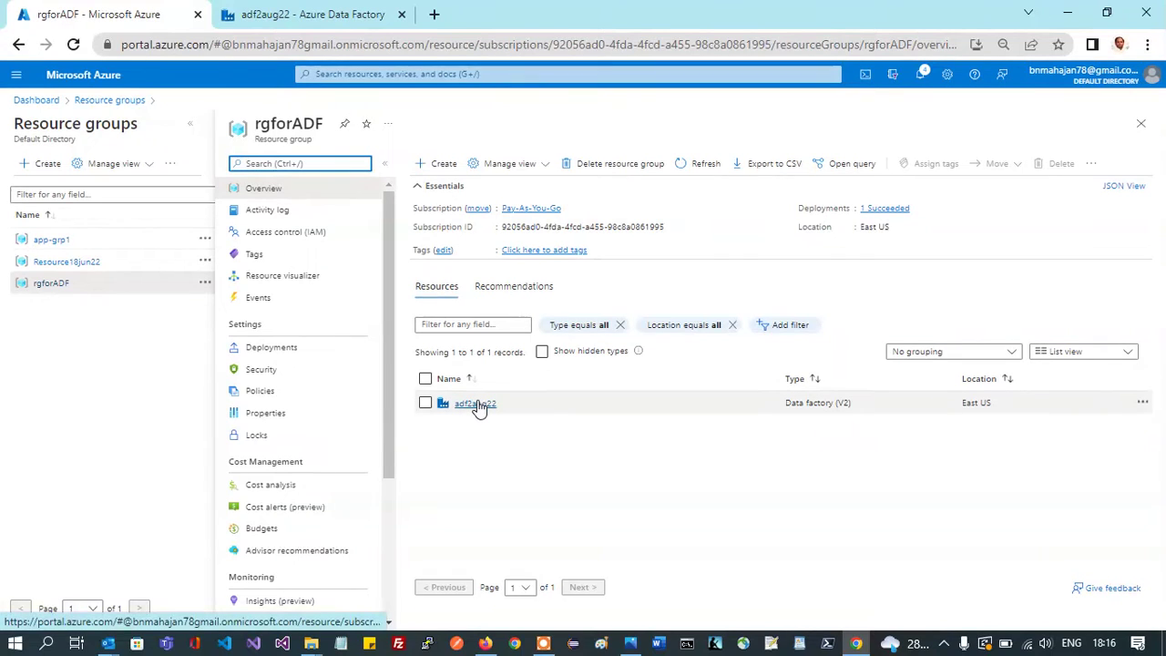
pyautogui.moveTo(478, 407)
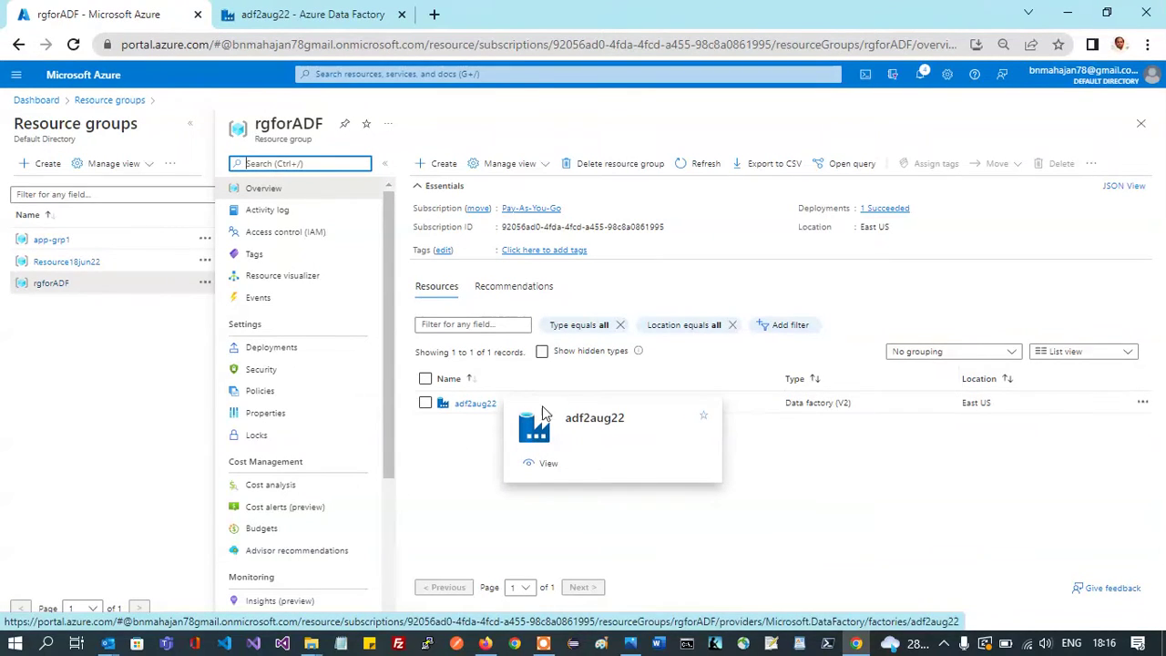
pyautogui.click(345, 127)
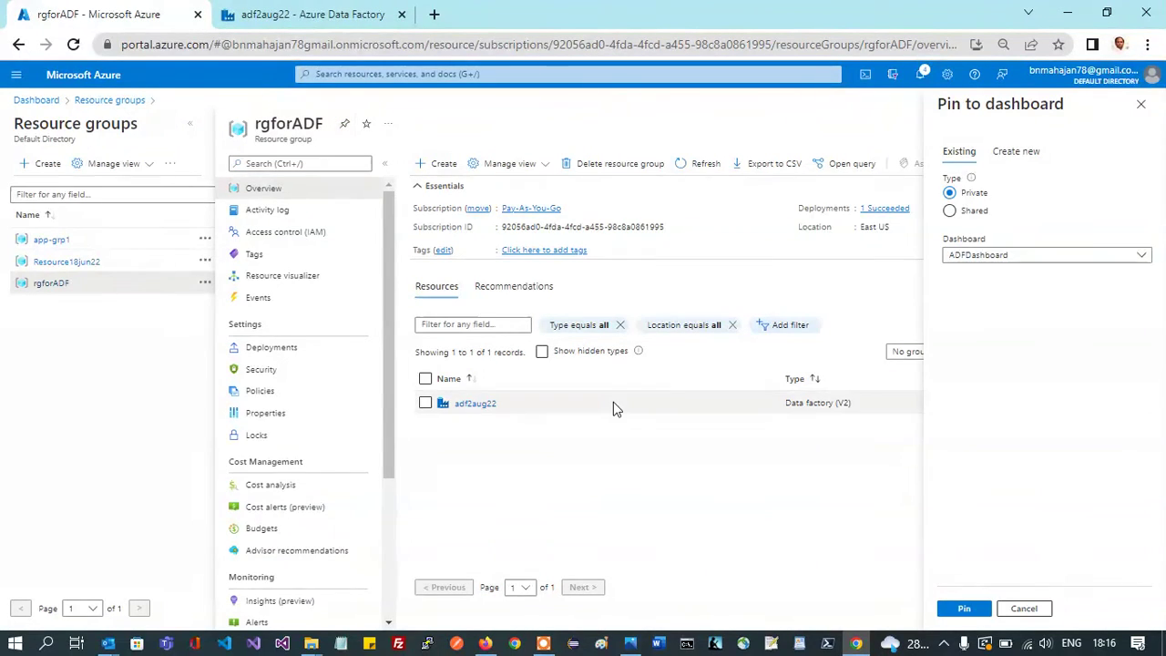
pyautogui.click(966, 609)
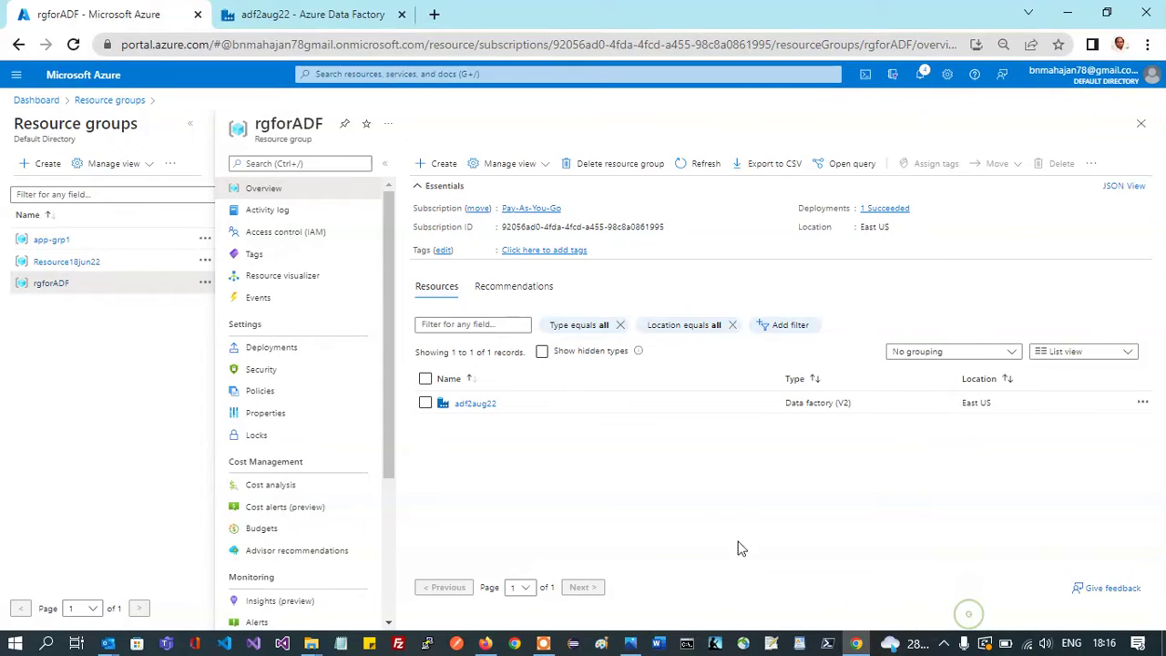
# Open the adf2aug22 data factory, pin it to ADFDashboard, and return to the dashboard to review its tiles.
pyautogui.click(471, 407)
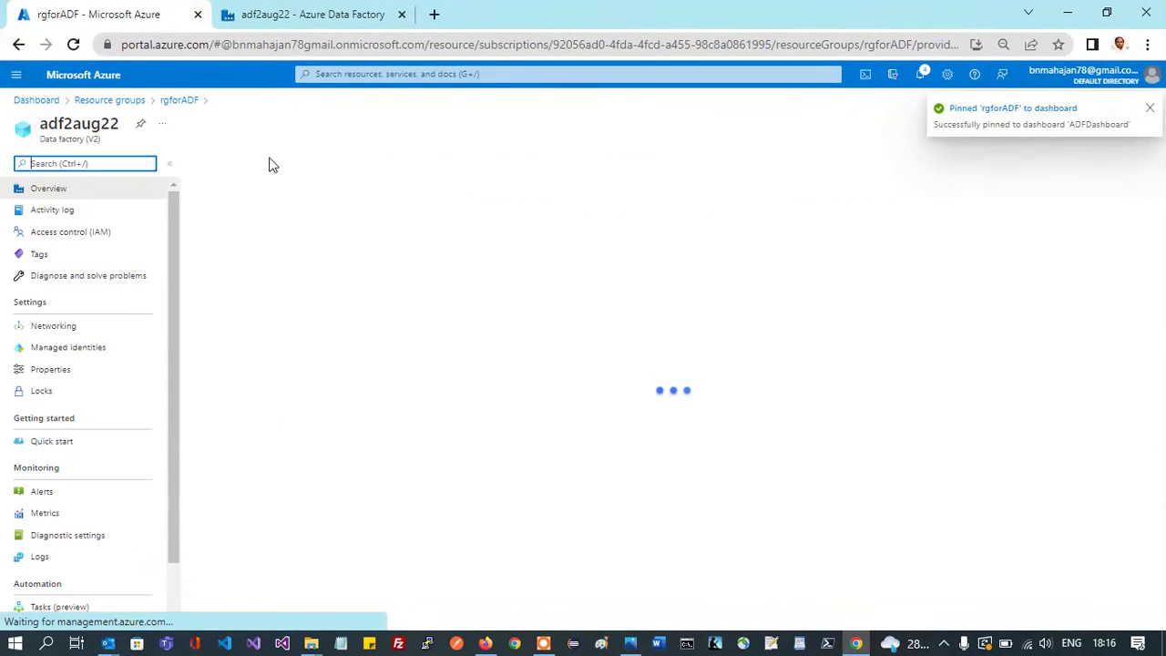
pyautogui.click(142, 123)
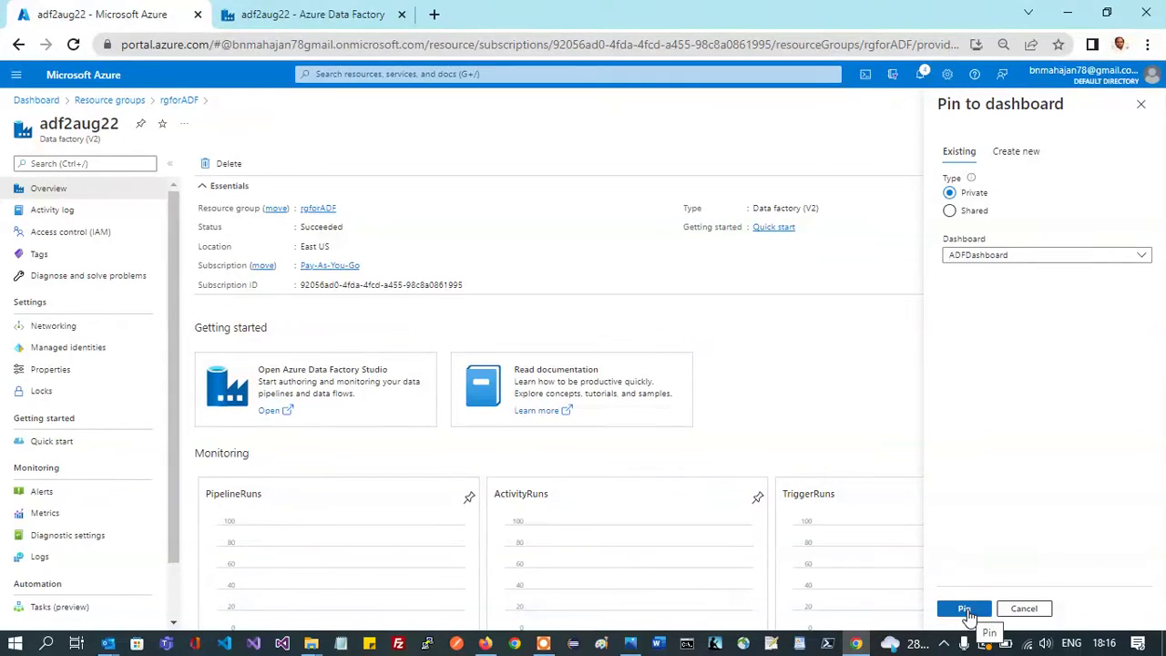
pyautogui.click(968, 614)
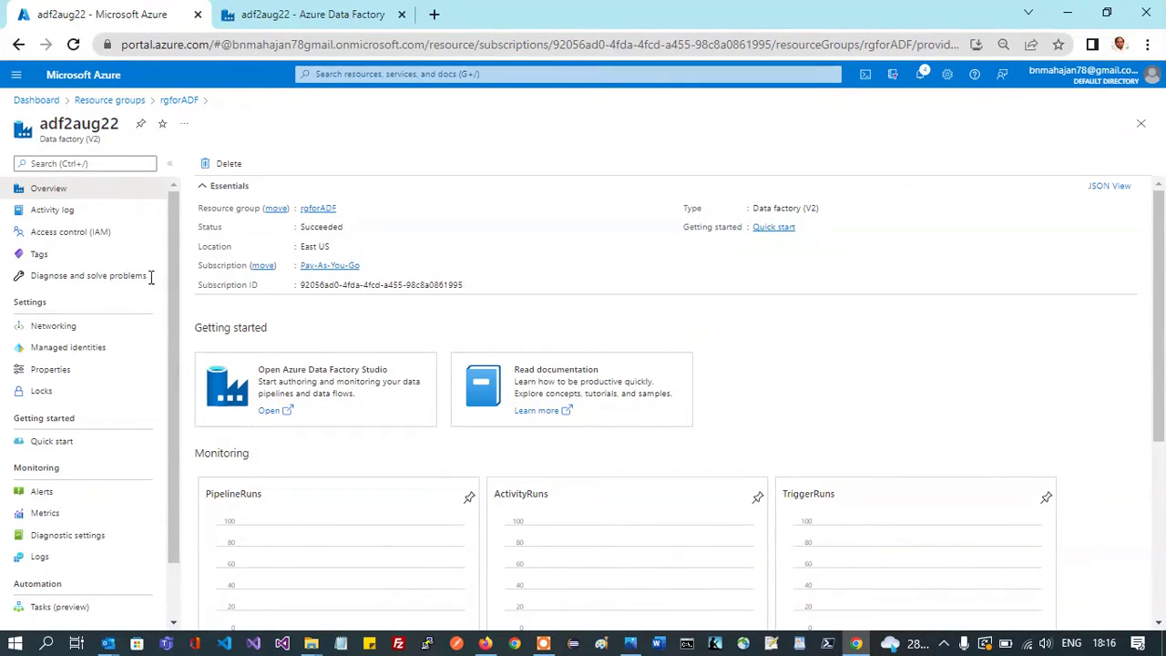
pyautogui.click(33, 103)
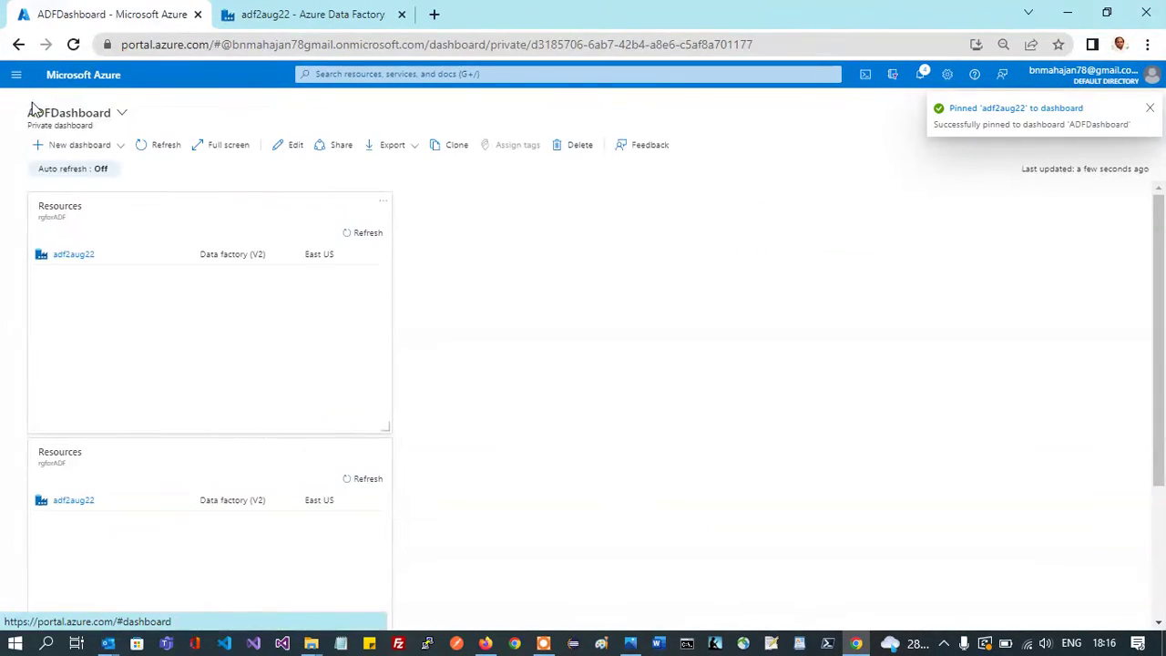
pyautogui.scroll(-3, 471, 395)
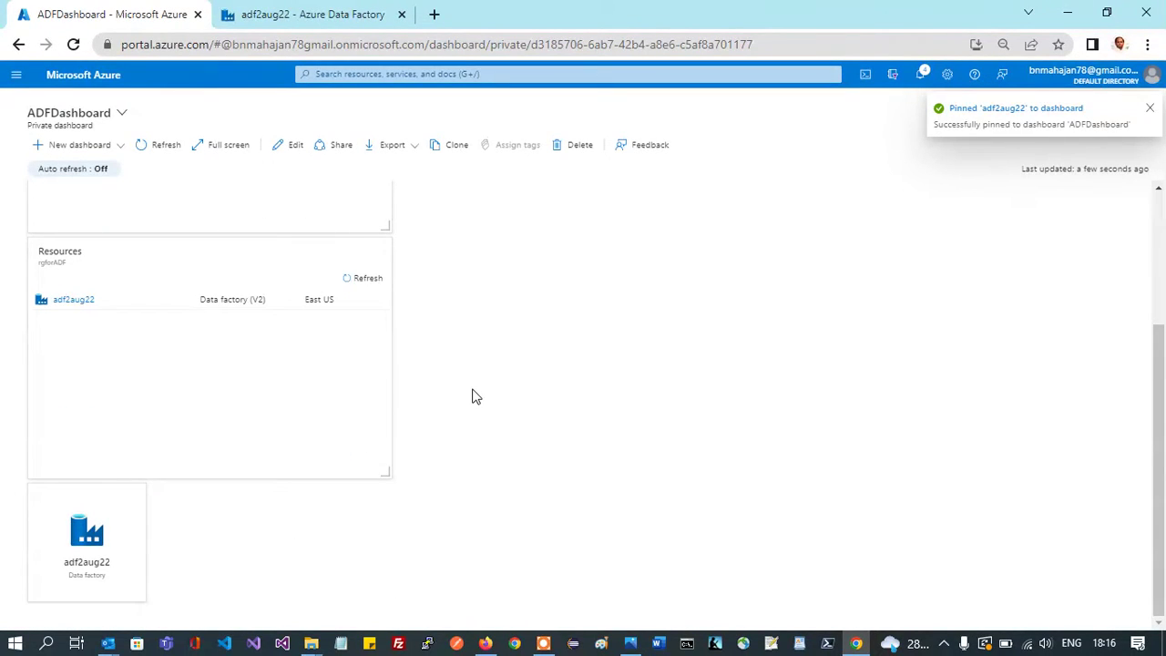
pyautogui.scroll(2, 471, 396)
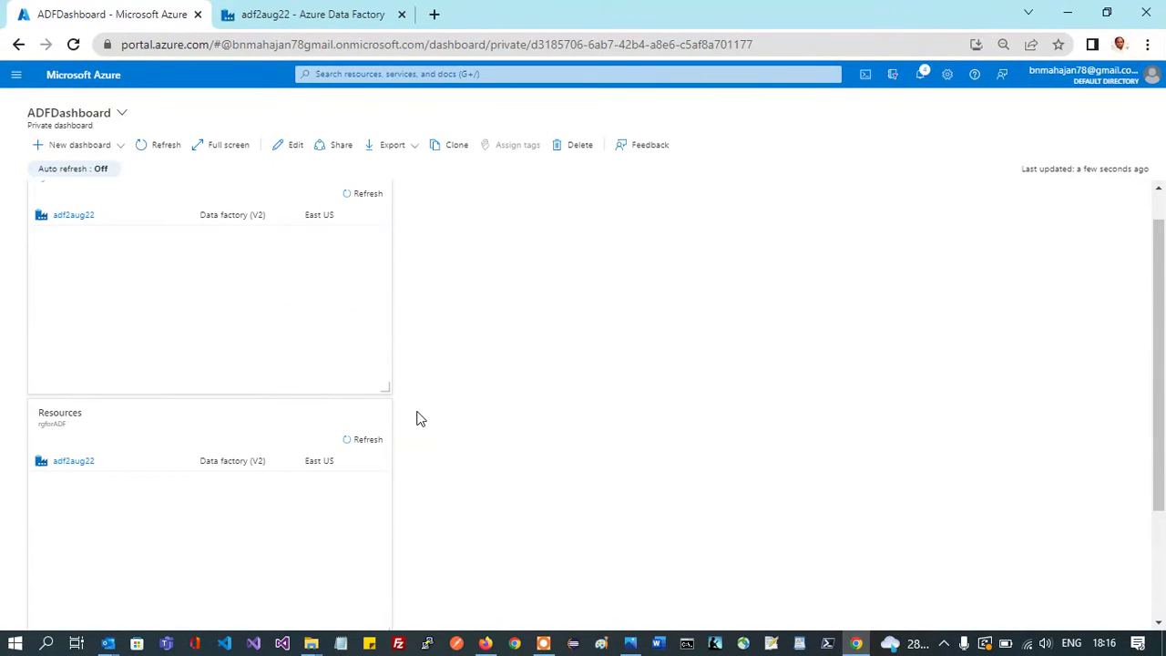
pyautogui.scroll(-2, 417, 417)
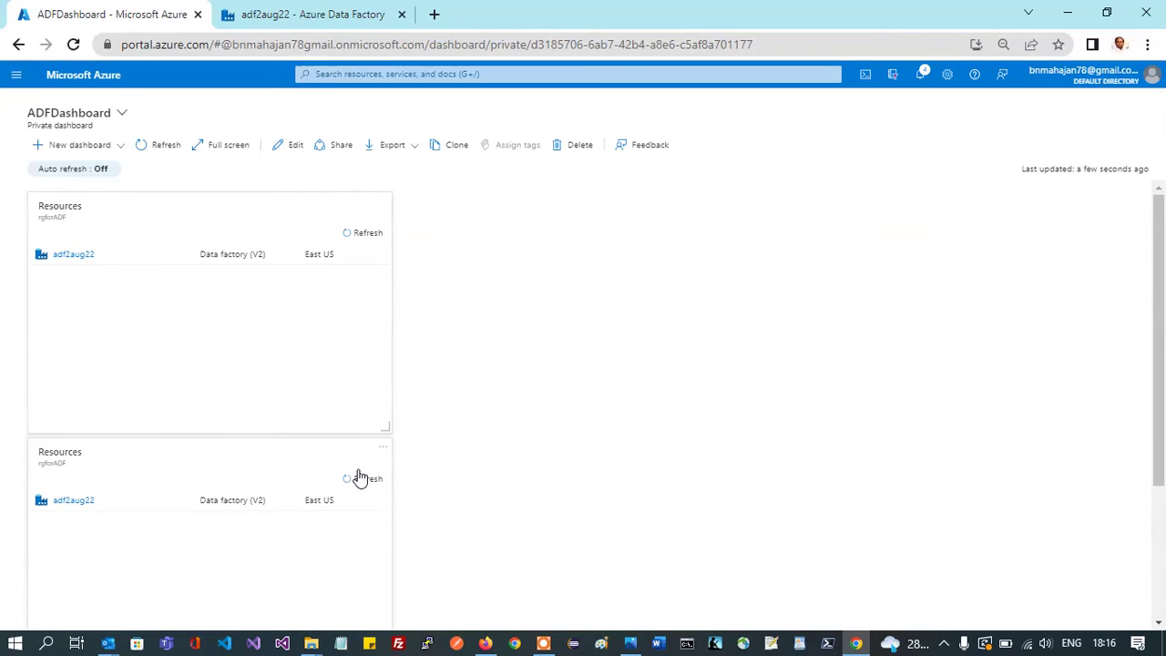
# Try to remove the duplicate rgforADF resources tile from ADFDashboard.
pyautogui.click(383, 447)
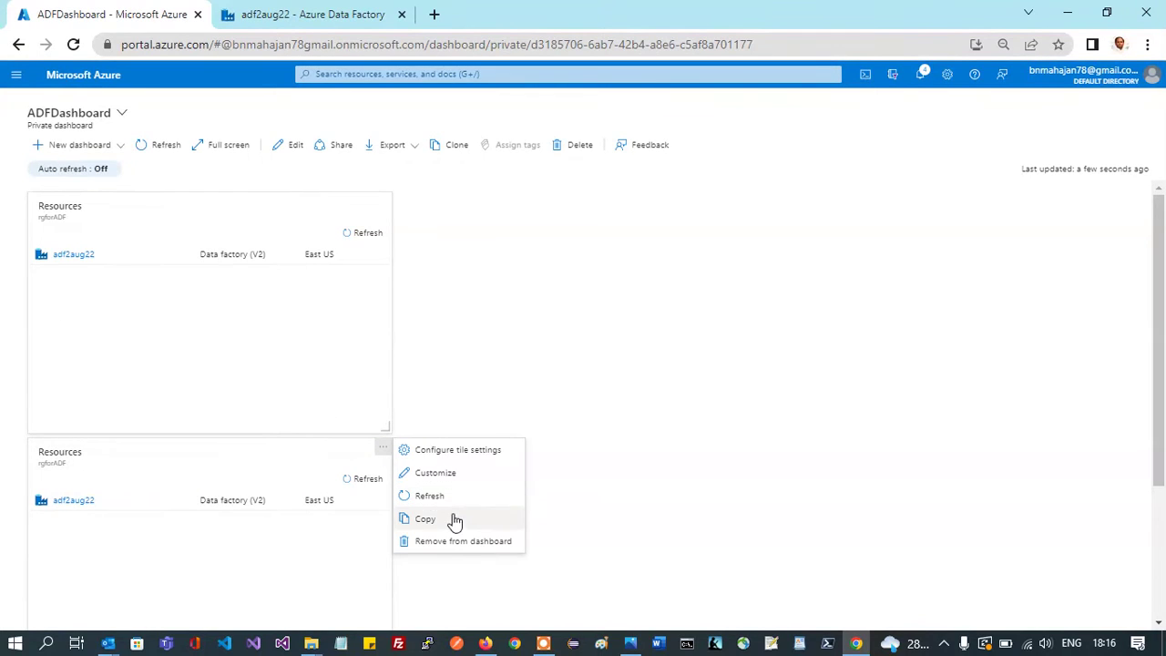
pyautogui.click(453, 542)
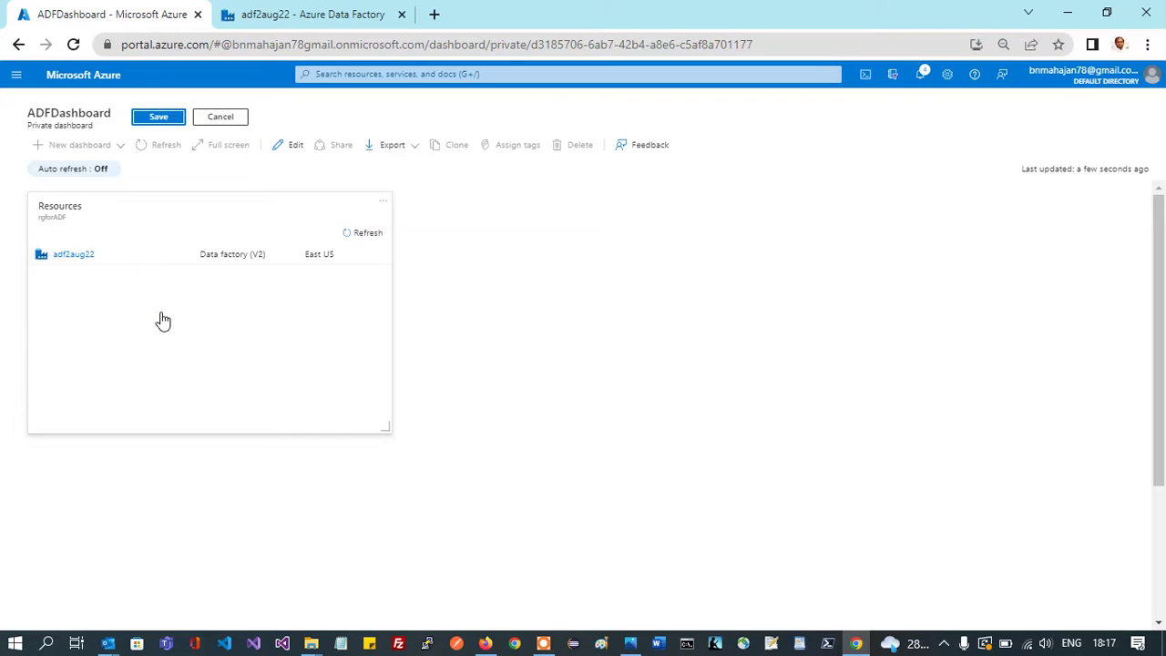
# Open rgforADF from its dashboard tile, discarding the unsaved dashboard edits, and start creating a resource in the group.
pyautogui.click(58, 221)
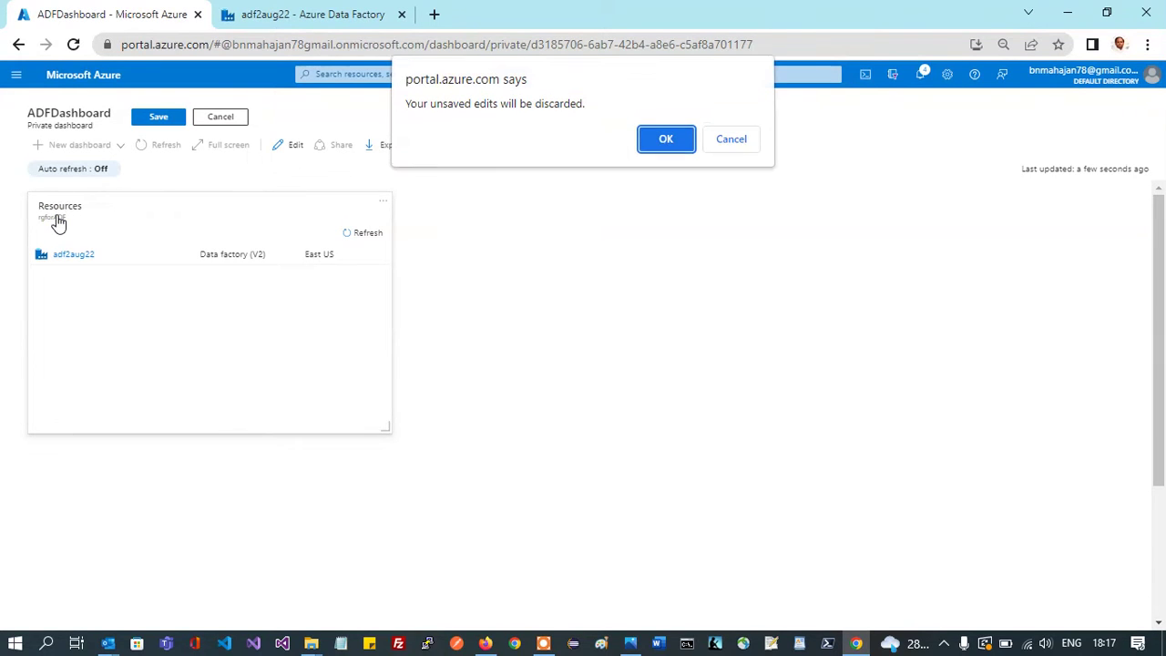
pyautogui.click(664, 139)
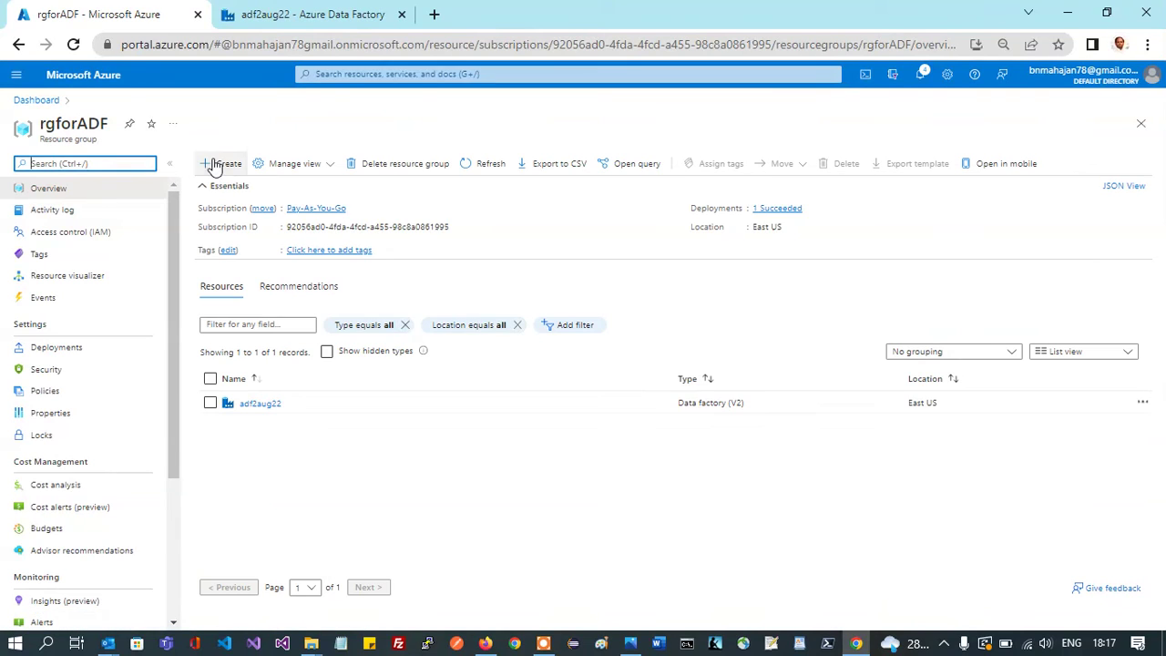
pyautogui.click(210, 162)
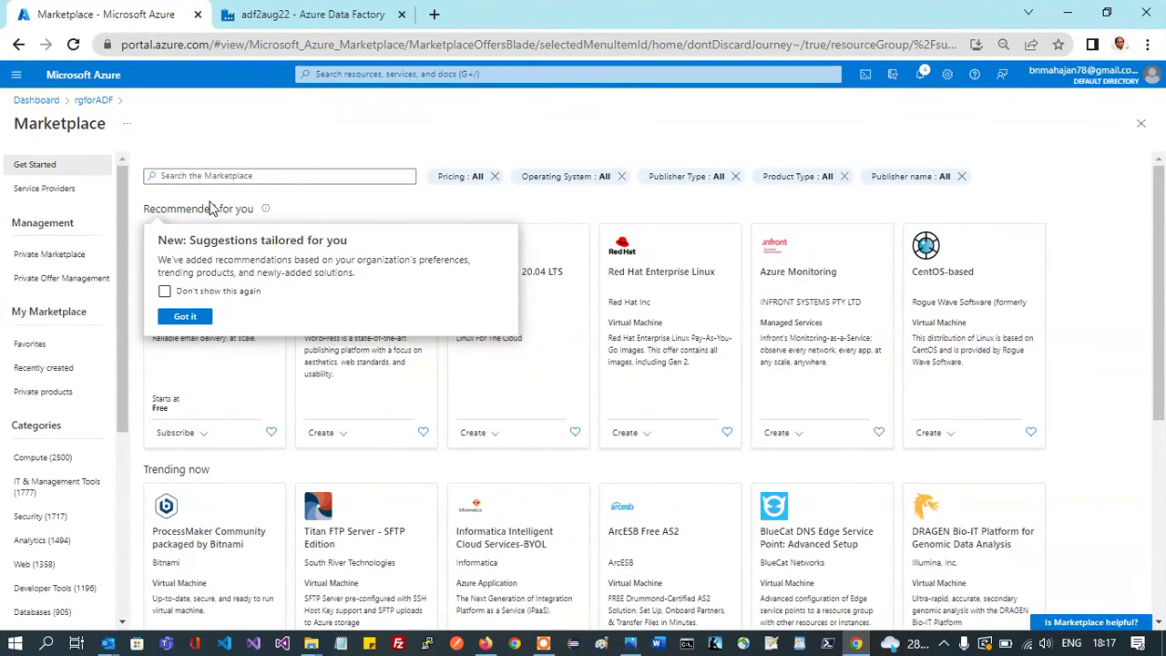
# Opt out of the tailored suggestions notice and search the Marketplace for "storage account".
pyautogui.press('space')
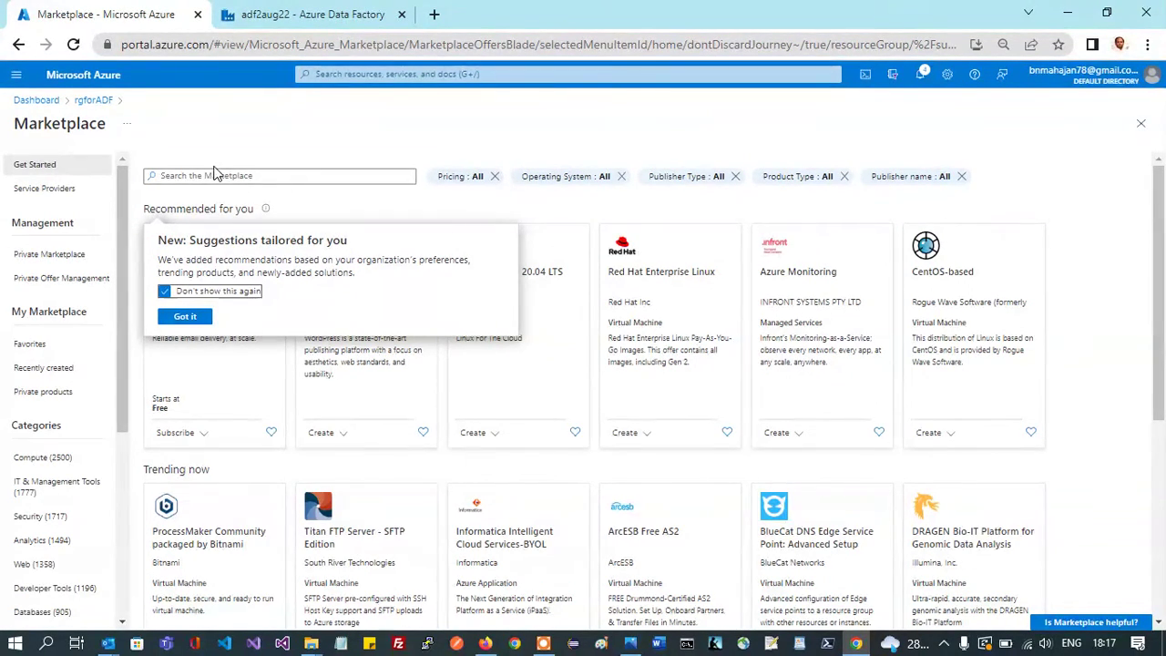
pyautogui.click(220, 175)
pyautogui.write('s')
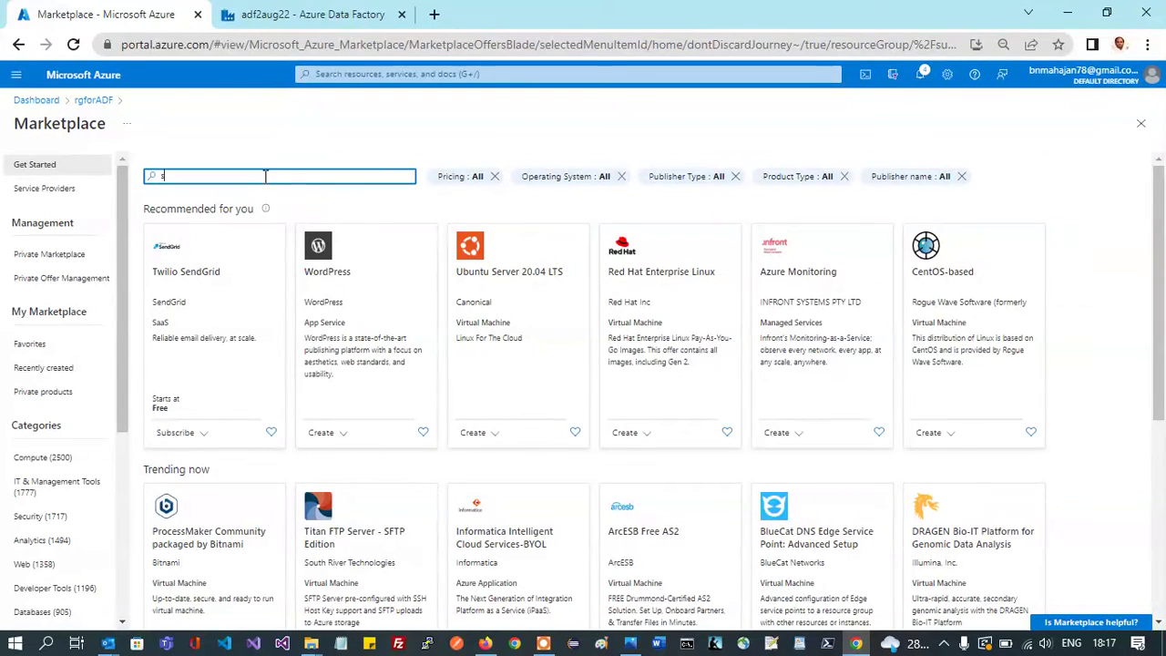
pyautogui.write('torage acc')
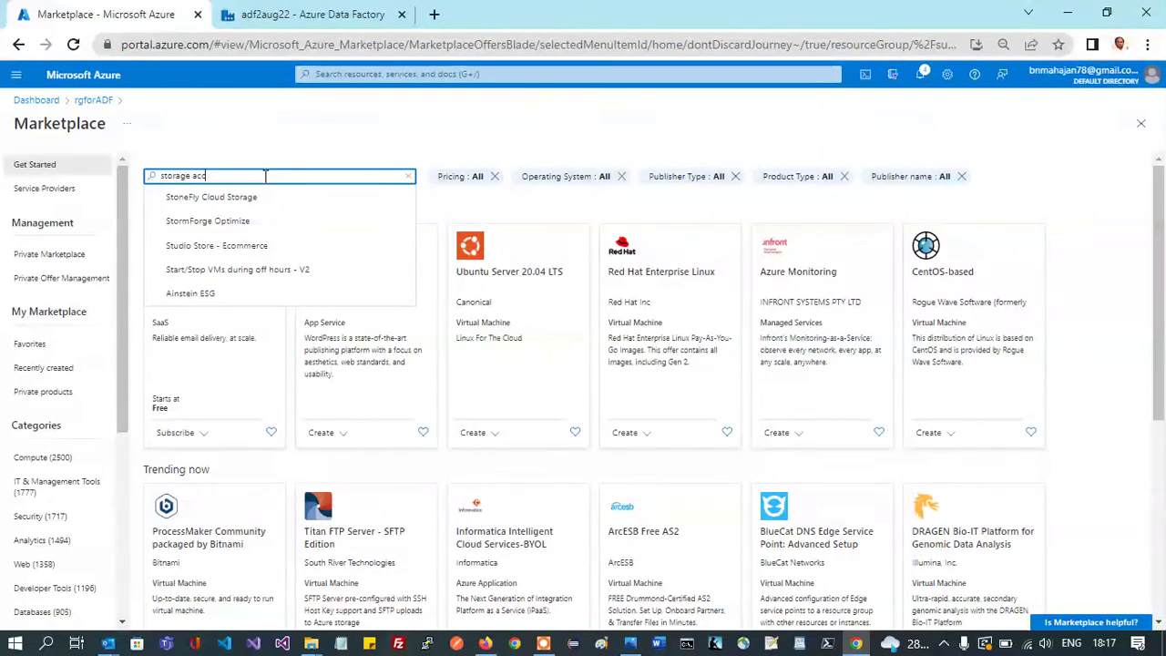
pyautogui.write('ount')
pyautogui.press('Return')
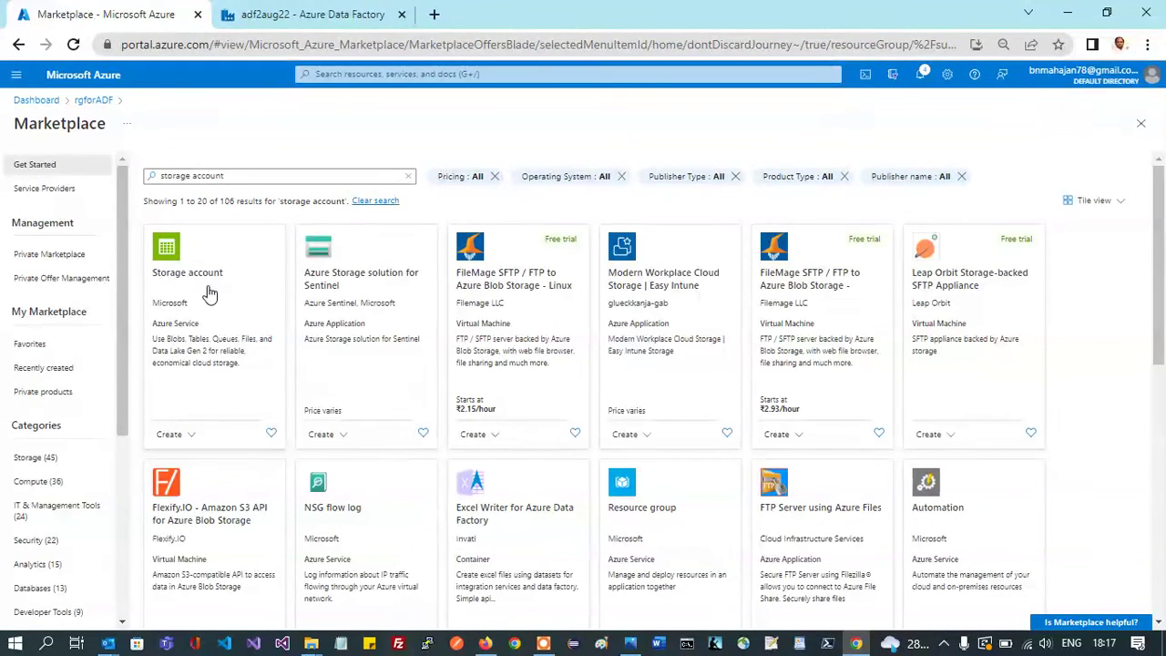
# Start creating Microsoft's Storage account offering and set its resource group to rgforADF.
pyautogui.click(189, 285)
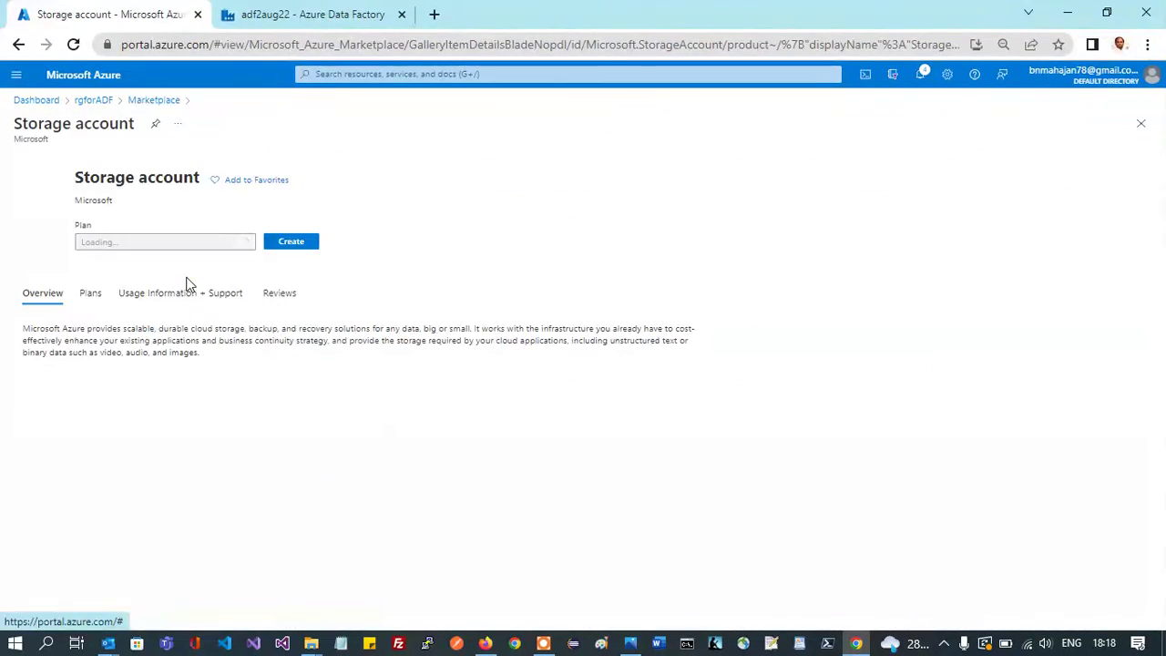
pyautogui.click(308, 263)
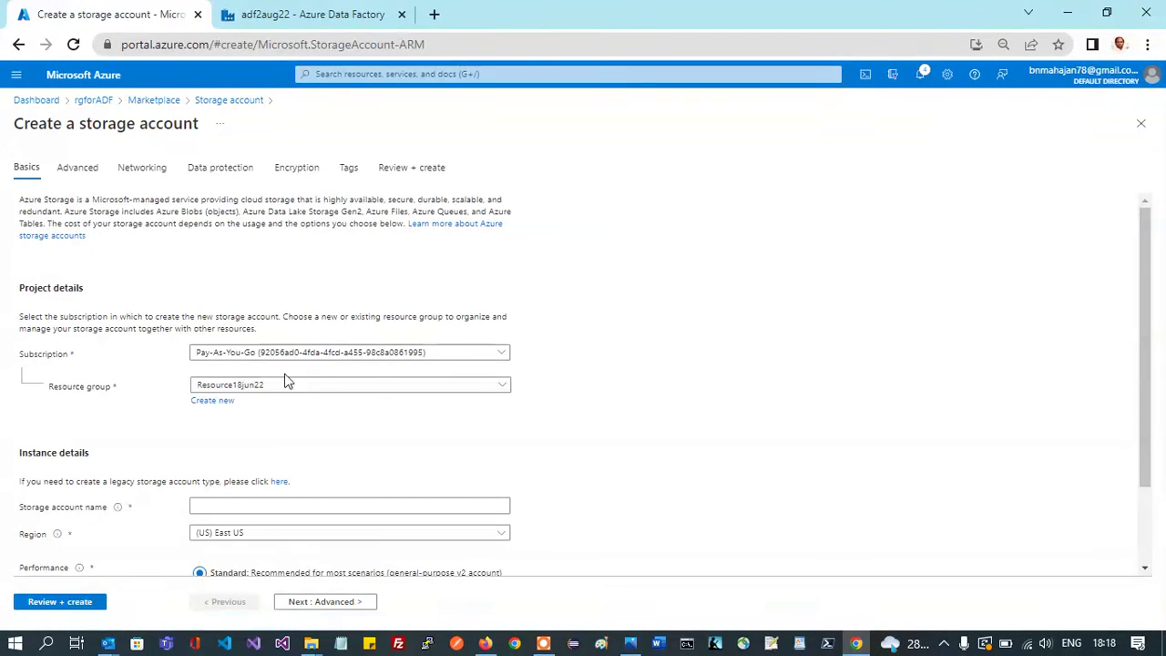
pyautogui.scroll(-2, 285, 382)
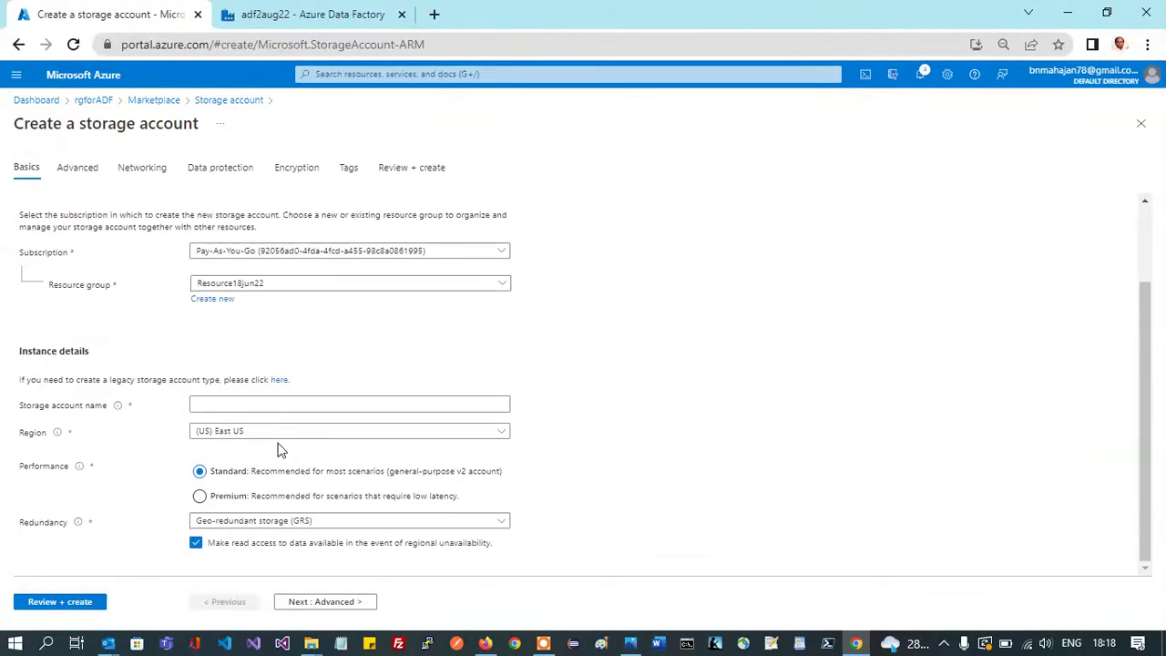
pyautogui.click(274, 294)
pyautogui.click(259, 373)
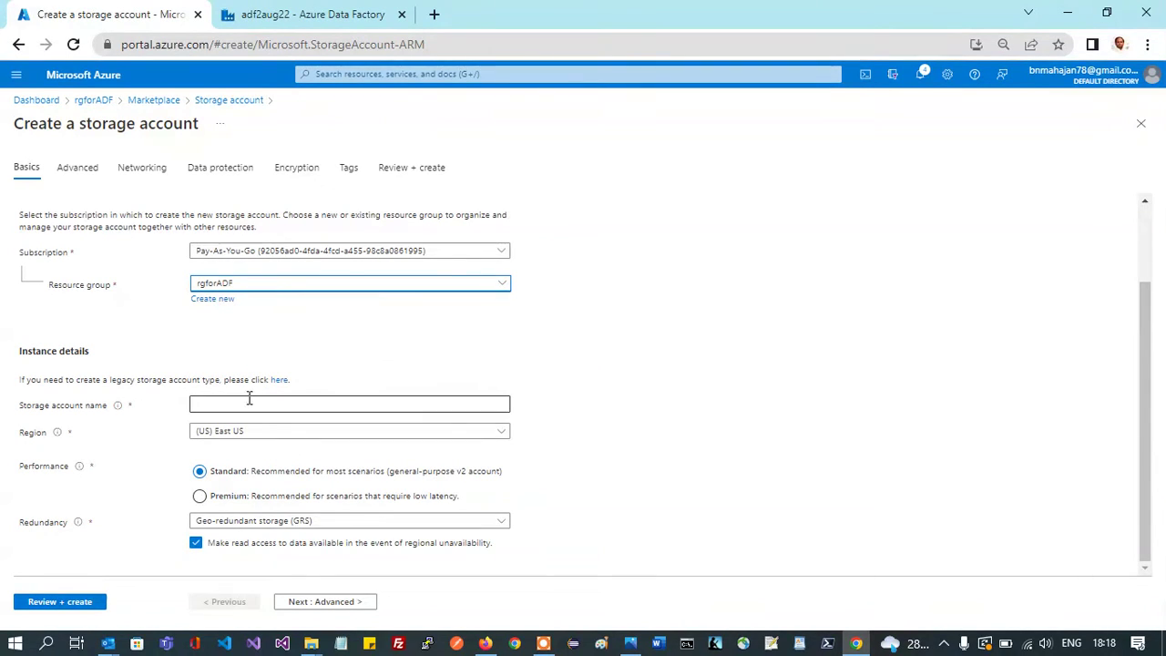
# Name the storage account adfsa021ug22 and set its redundancy to Locally-redundant storage (LRS).
pyautogui.click(242, 406)
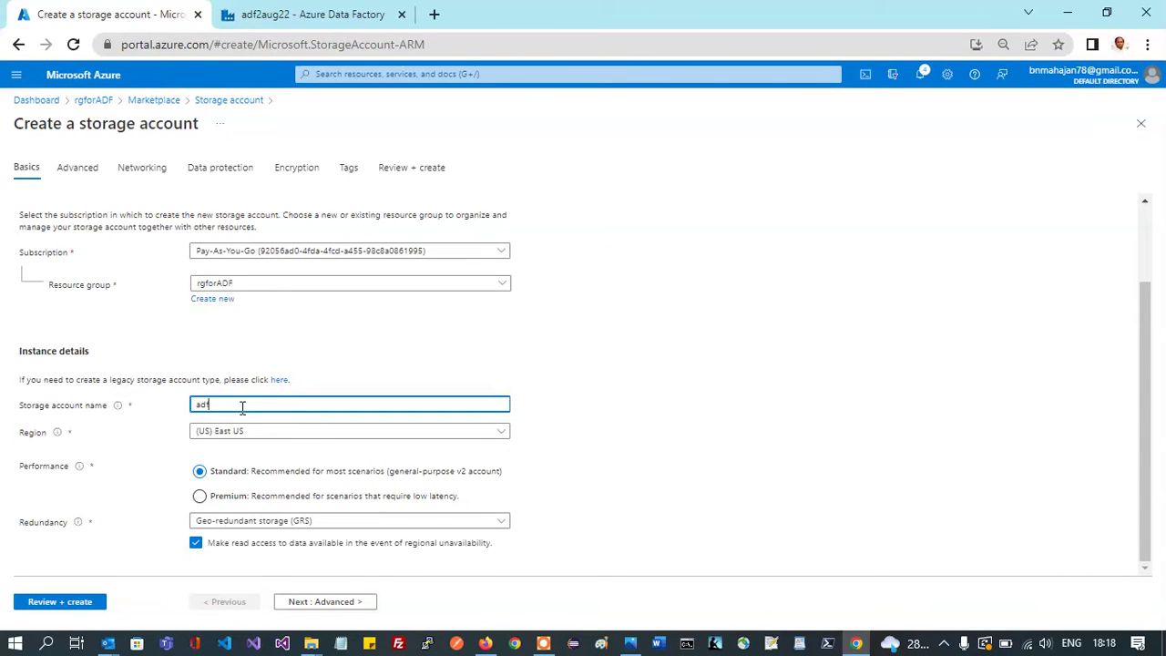
pyautogui.write('adf')
pyautogui.write('s')
pyautogui.write('tora')
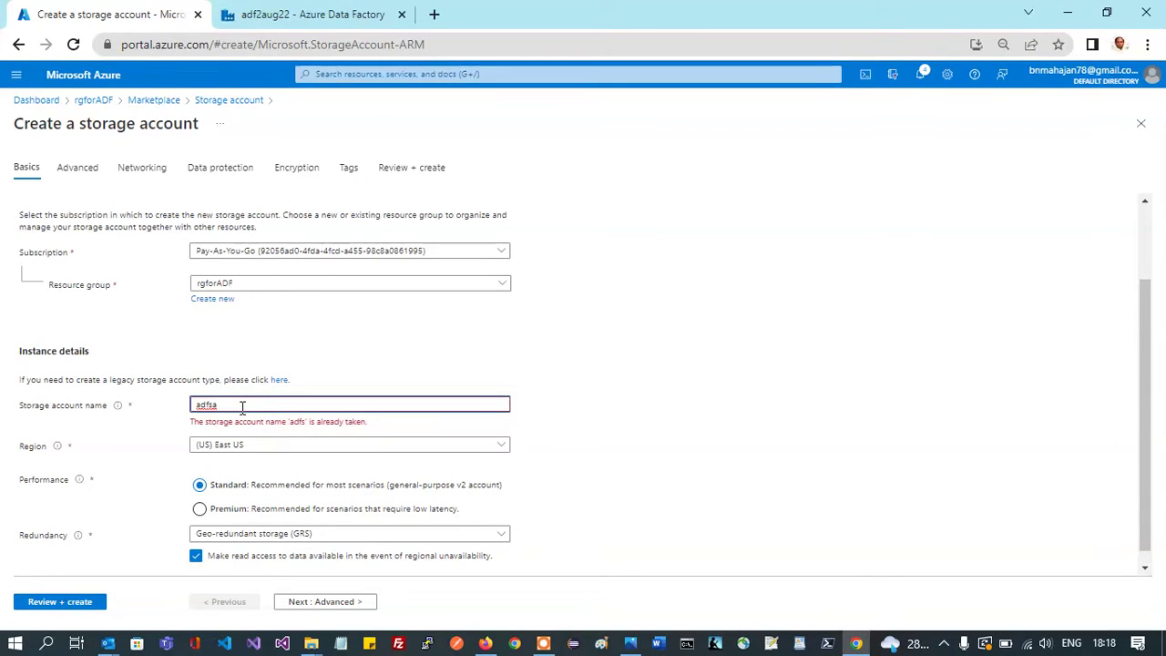
pyautogui.write('02aug22')
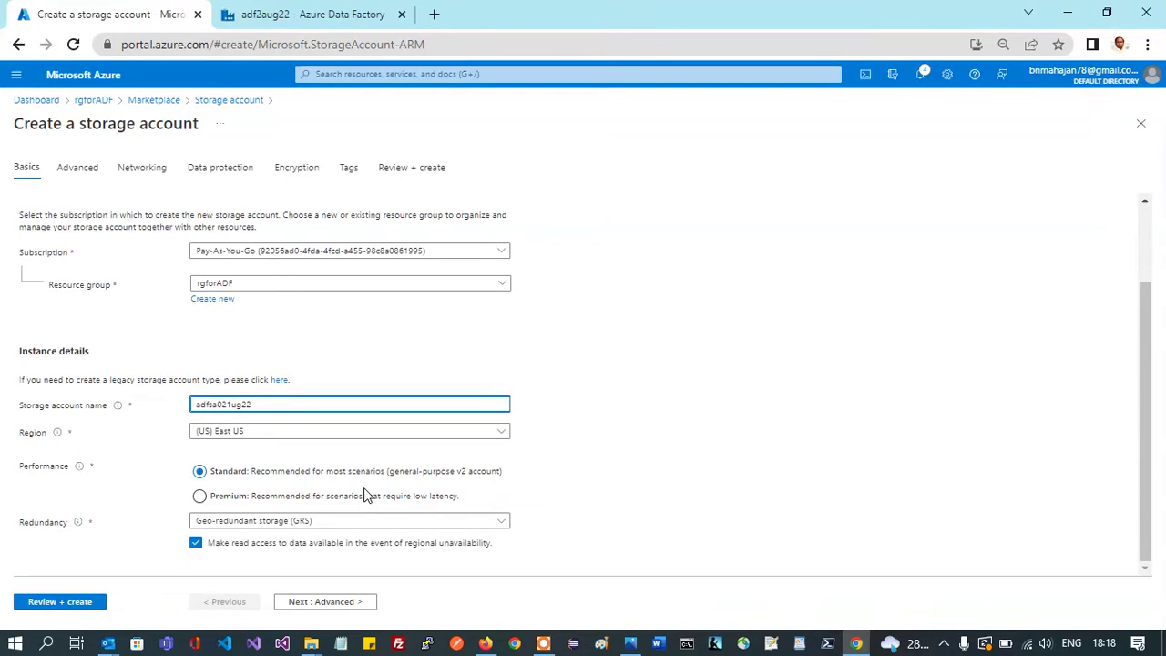
pyautogui.click(319, 524)
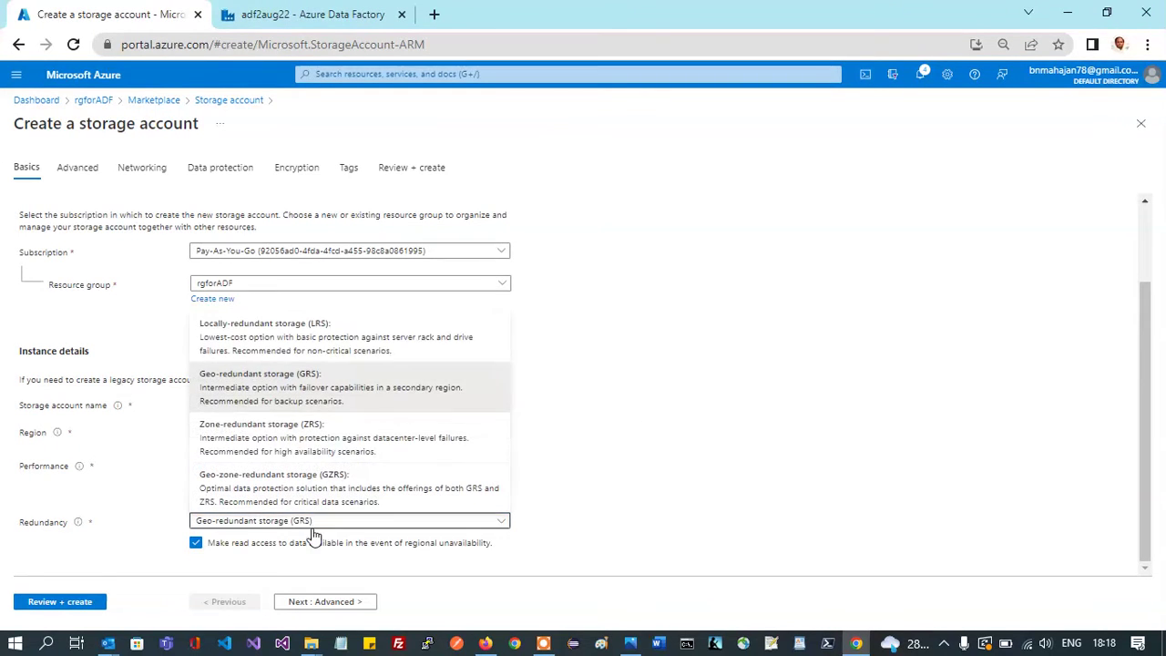
pyautogui.click(247, 330)
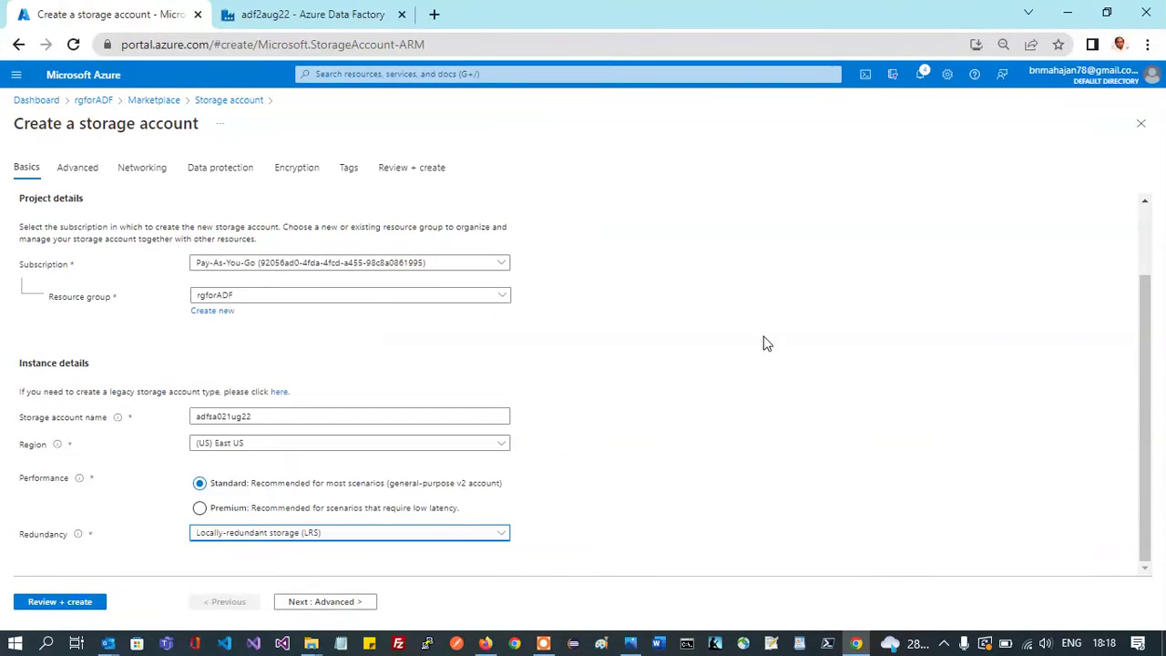
# Keep the default Advanced settings for the new storage account and continue to its networking options.
pyautogui.click(314, 606)
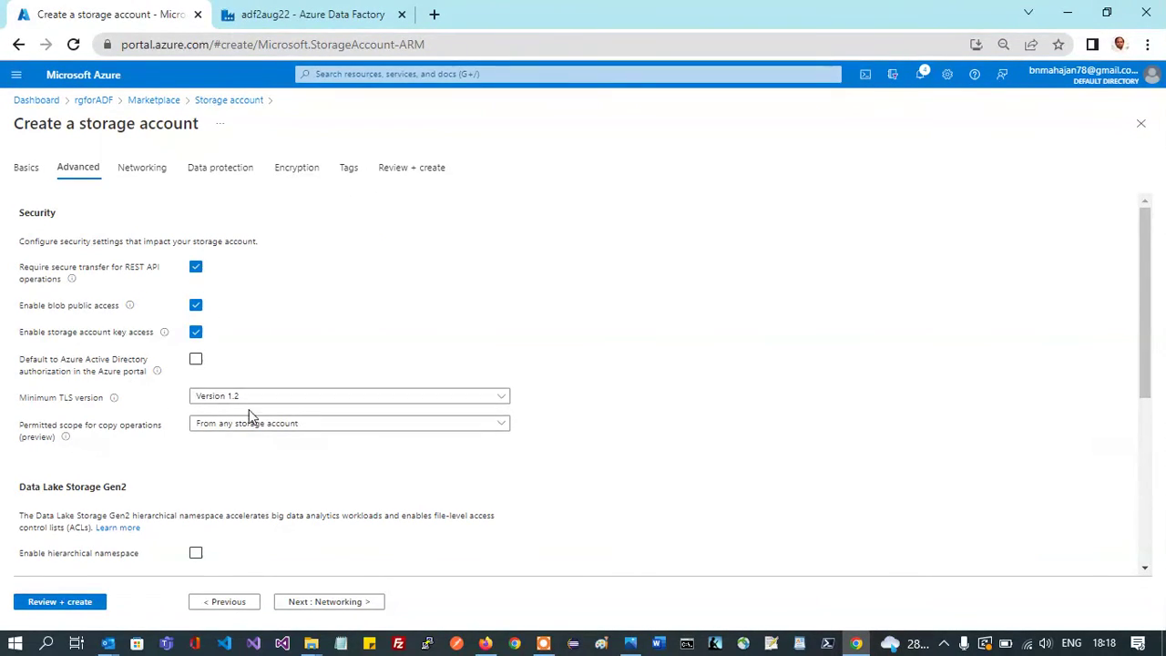
pyautogui.scroll(-2, 263, 507)
pyautogui.scroll(-1, 262, 508)
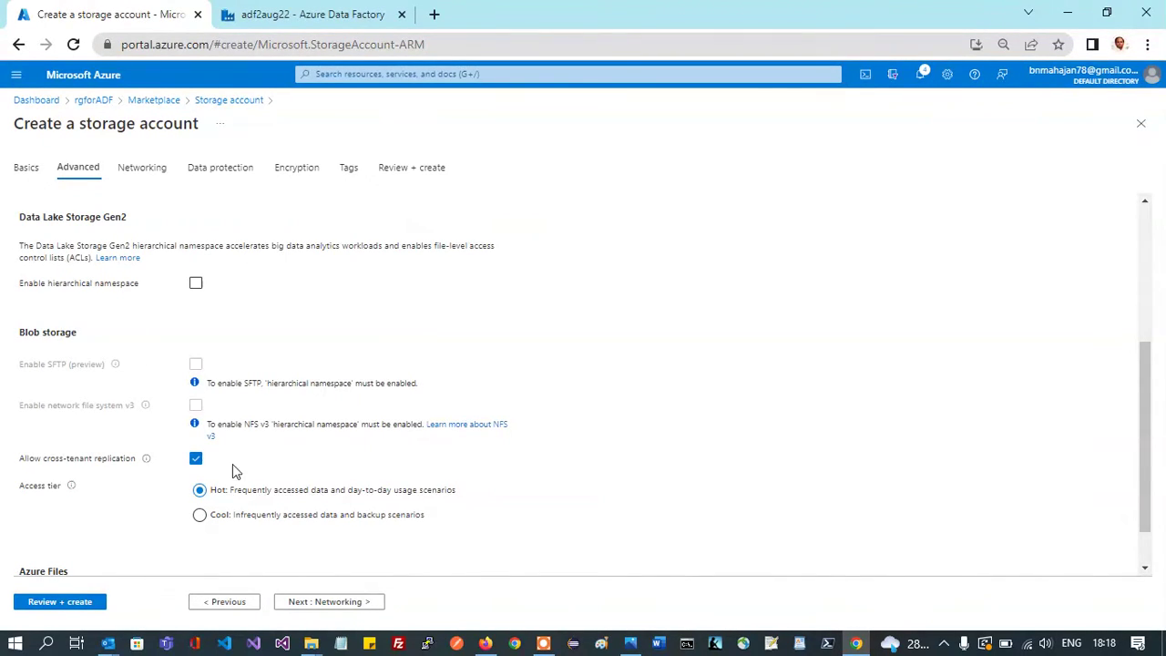
pyautogui.scroll(-1, 326, 471)
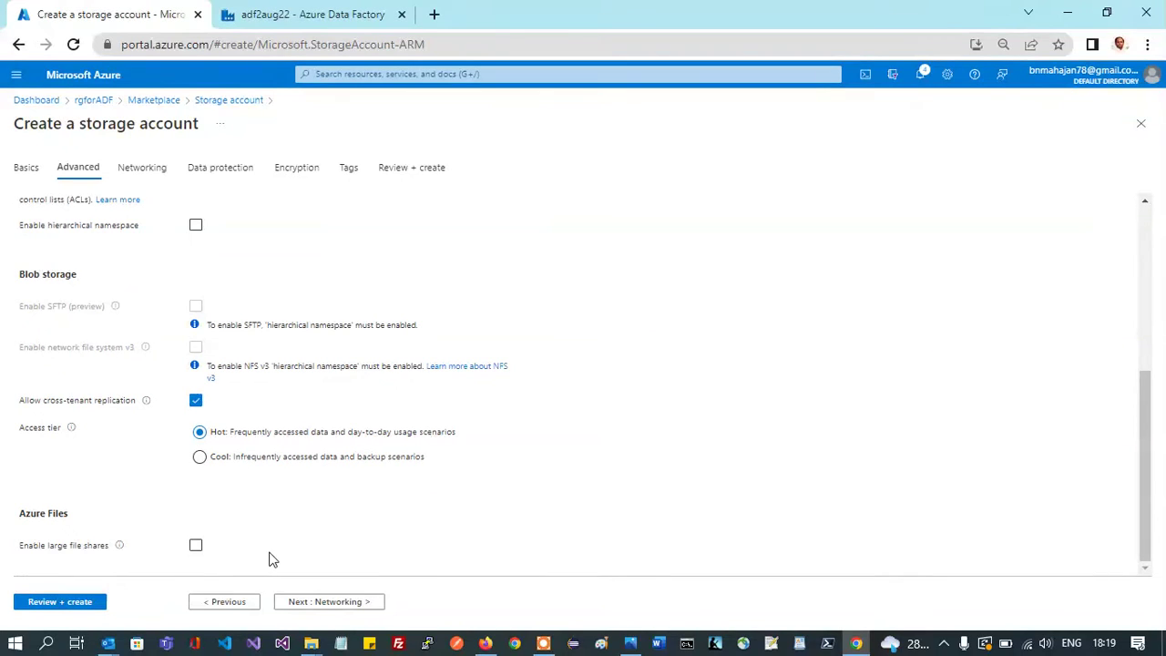
pyautogui.click(358, 605)
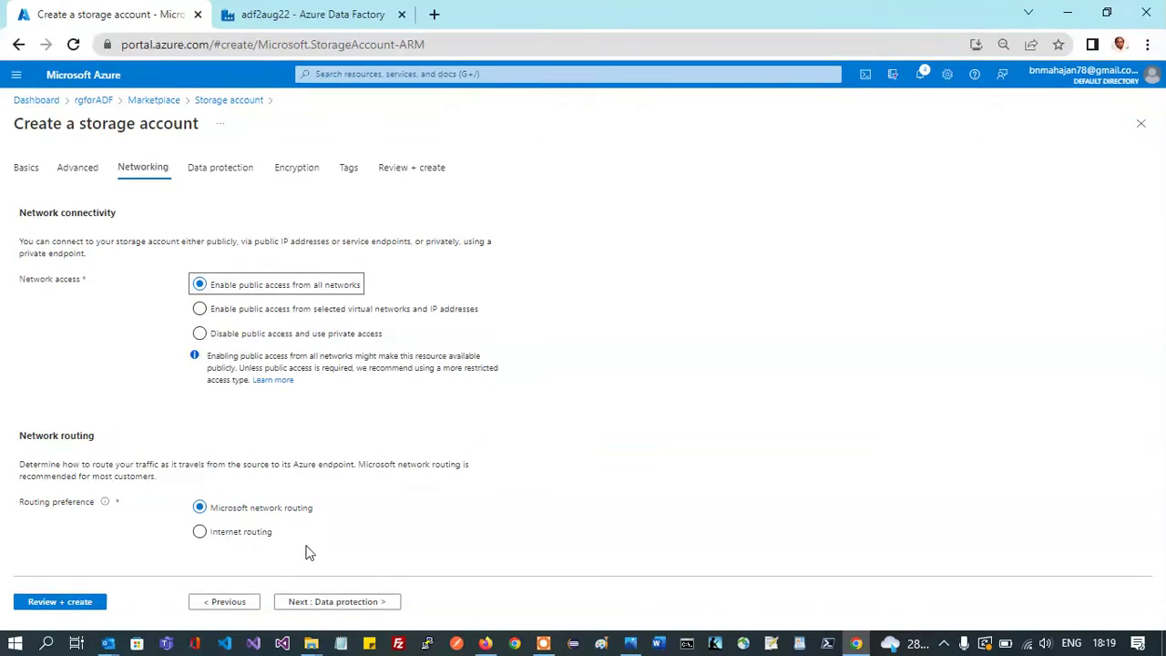
# Keep the default networking, data protection, encryption and tag settings, and proceed to the final review.
pyautogui.click(387, 611)
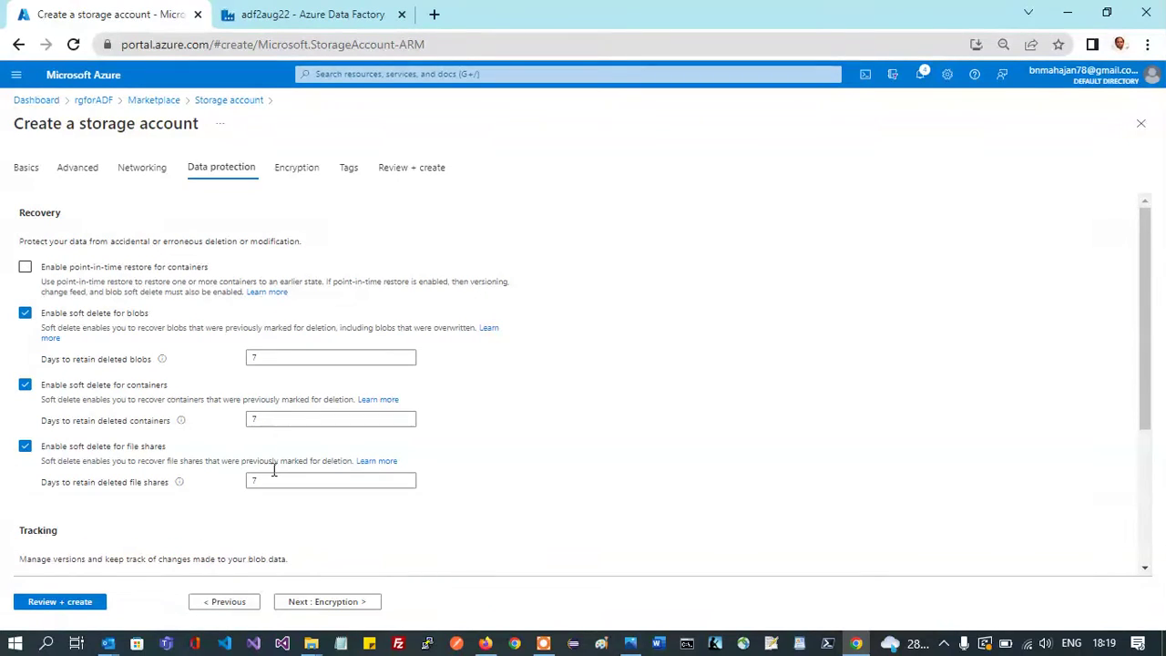
pyautogui.scroll(-3, 273, 471)
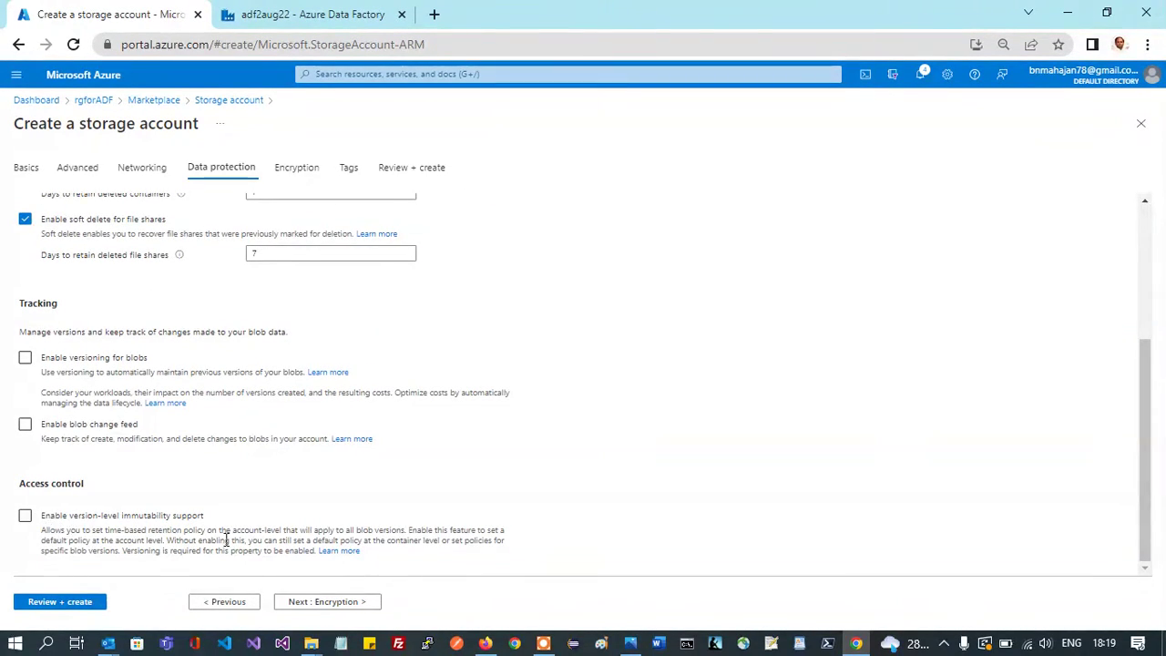
pyautogui.click(319, 603)
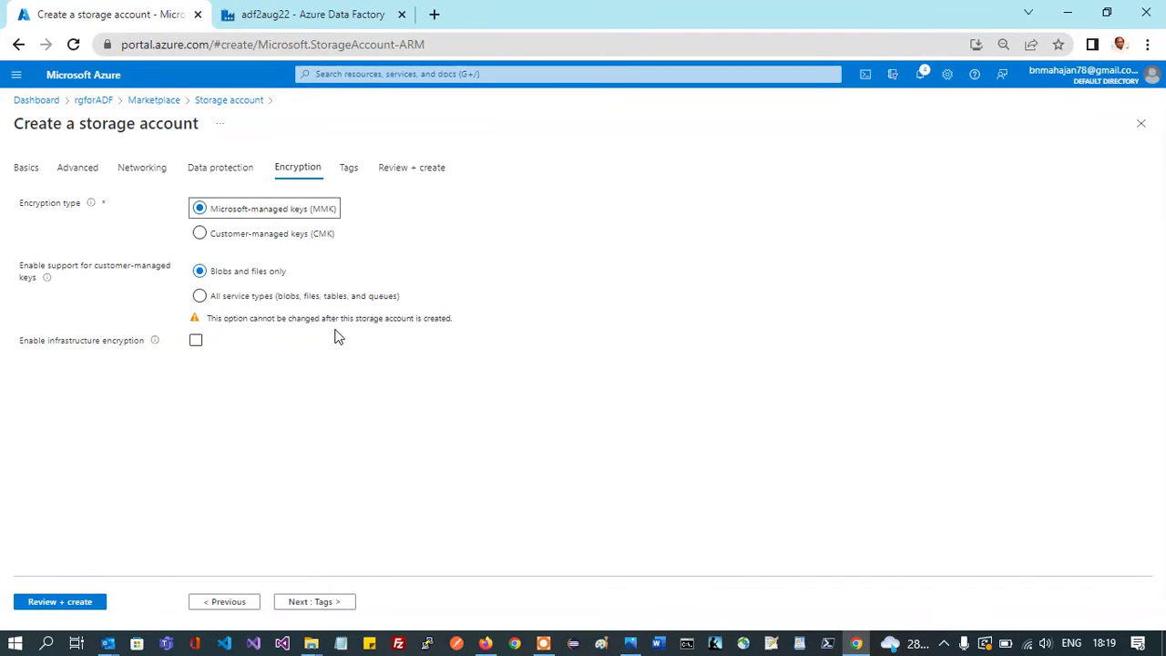
pyautogui.click(327, 604)
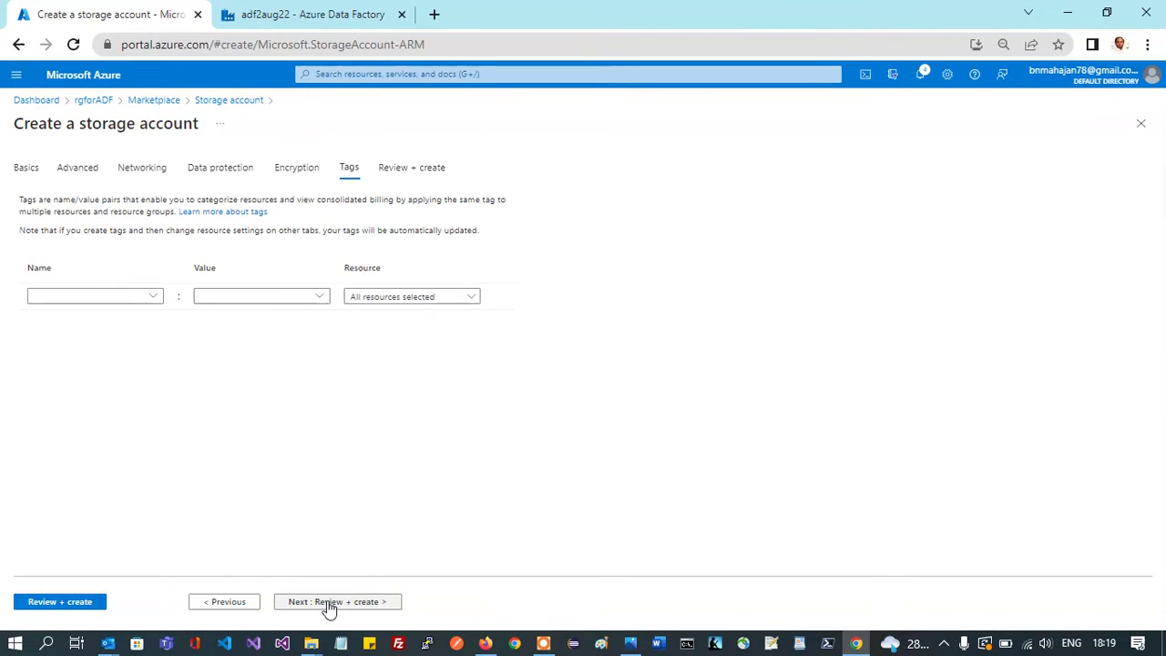
pyautogui.click(328, 604)
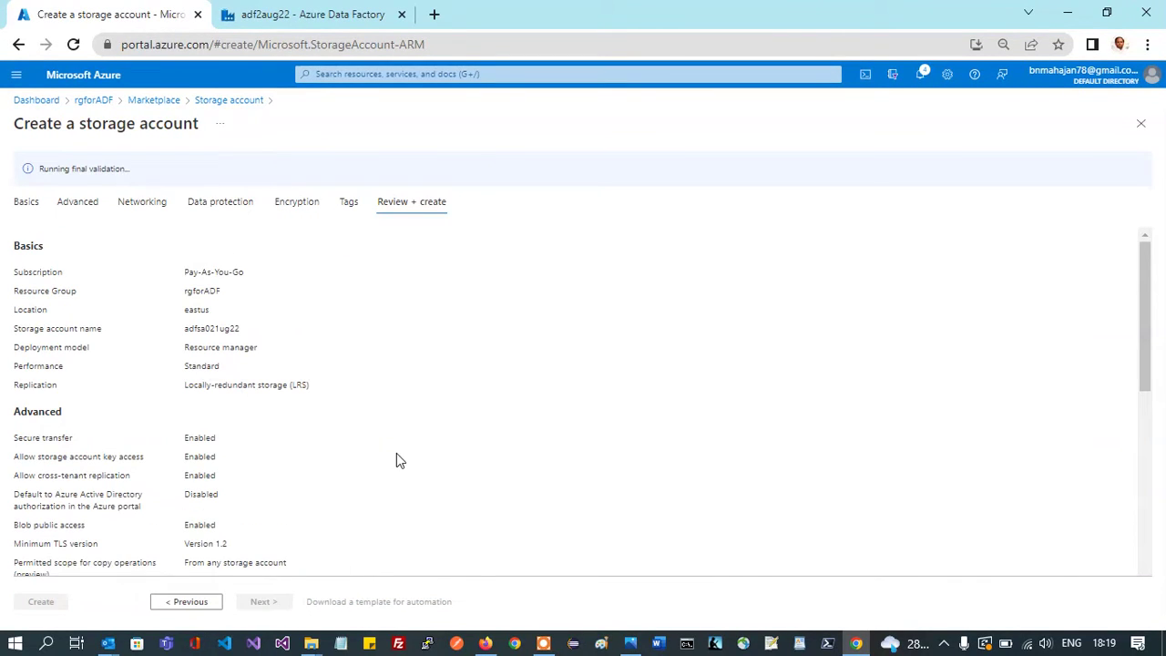
# Review the storage account's configuration summary down to the encryption section and create the account.
pyautogui.scroll(-1, 407, 459)
pyautogui.scroll(1, 401, 455)
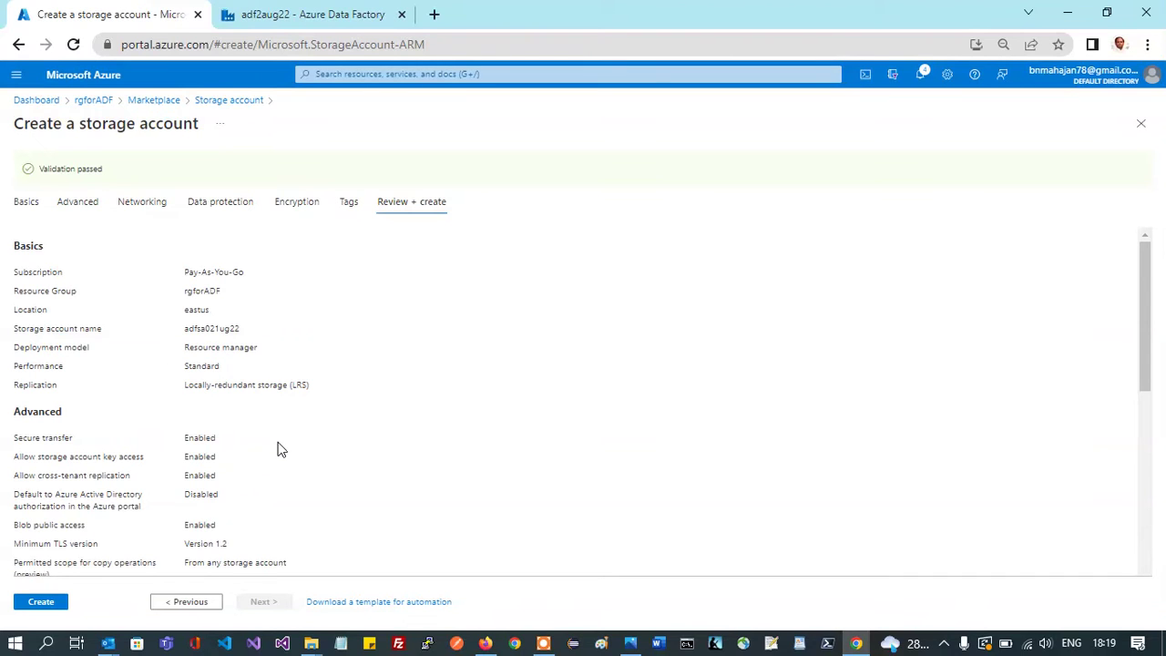
pyautogui.scroll(-2, 281, 447)
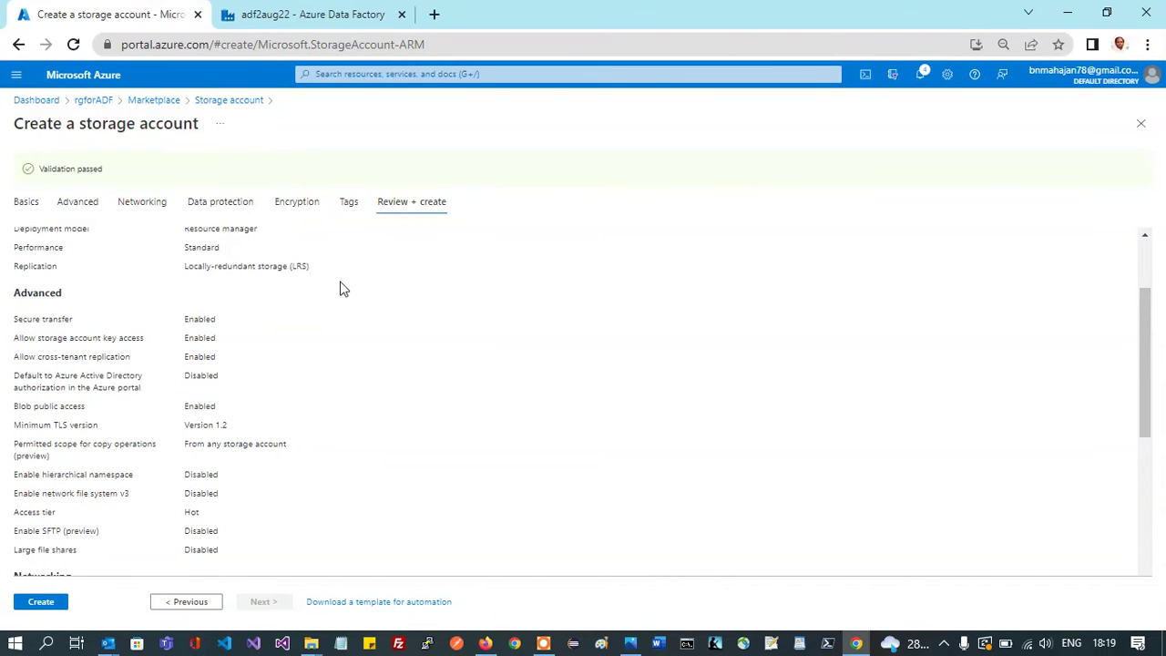
pyautogui.scroll(-2, 249, 443)
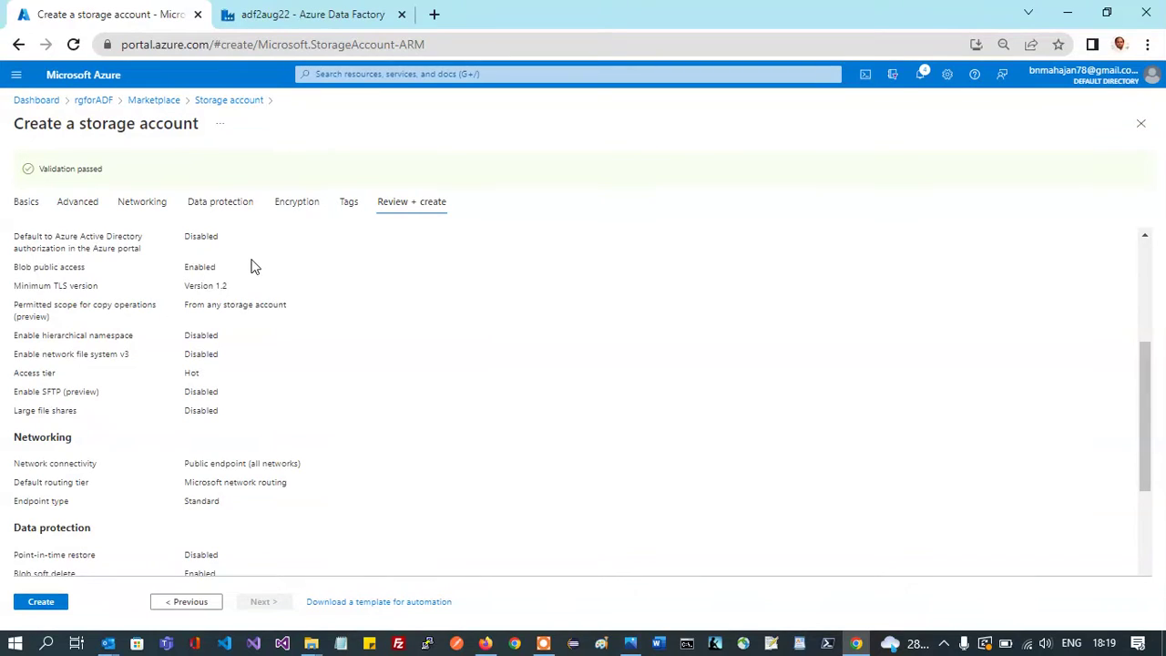
pyautogui.scroll(-2, 285, 523)
pyautogui.scroll(-1, 285, 517)
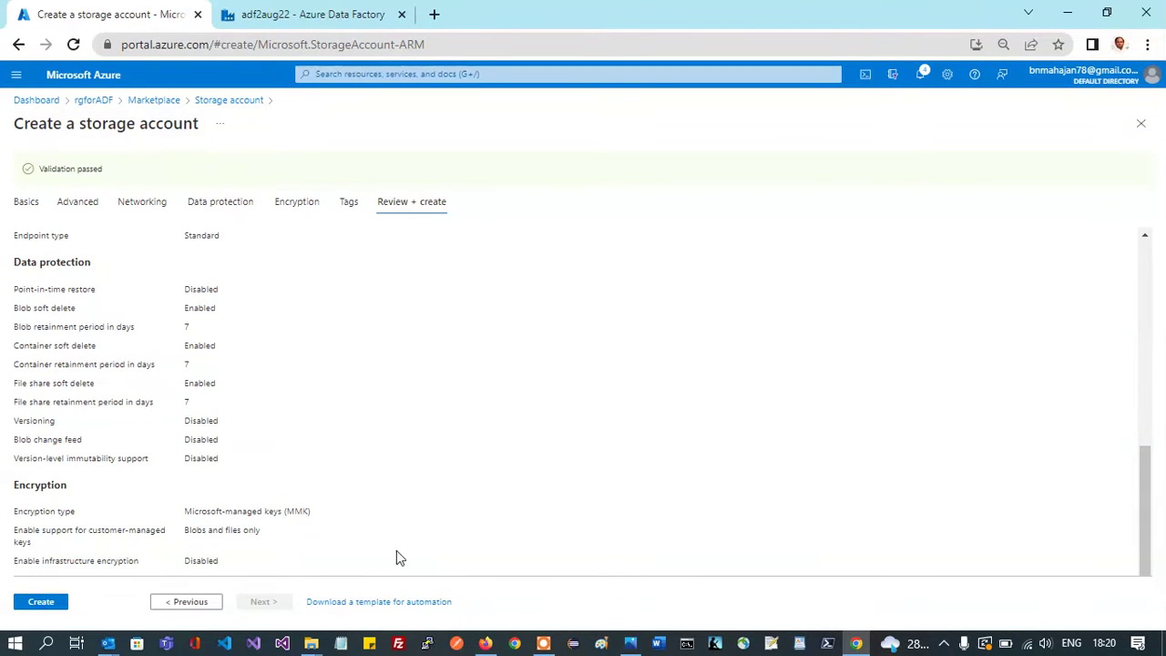
pyautogui.click(42, 603)
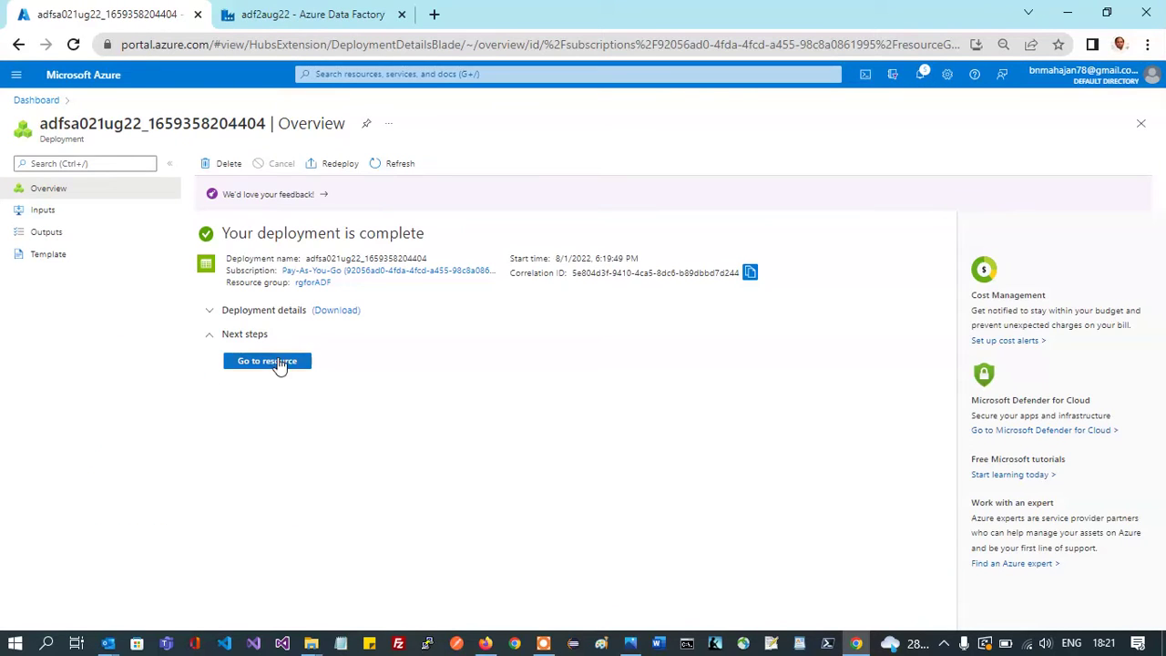
# Go to the deployed storage account, check its account kind and view its Storage browser.
pyautogui.click(283, 365)
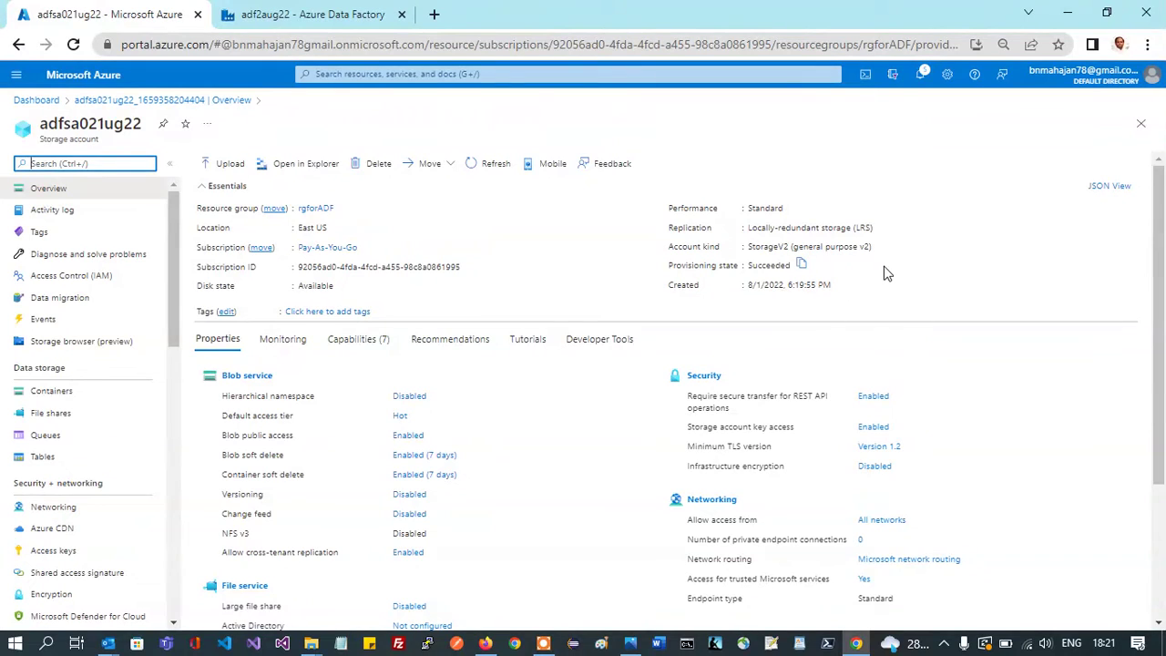
pyautogui.moveTo(875, 247); pyautogui.dragTo(746, 255)
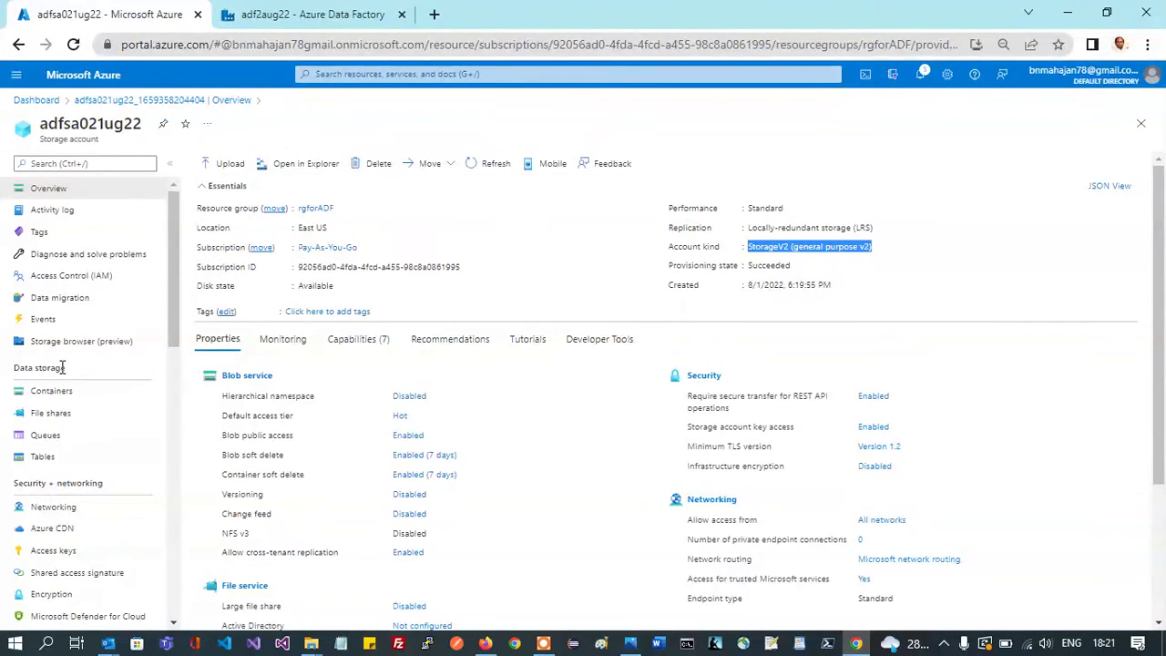
pyautogui.click(45, 341)
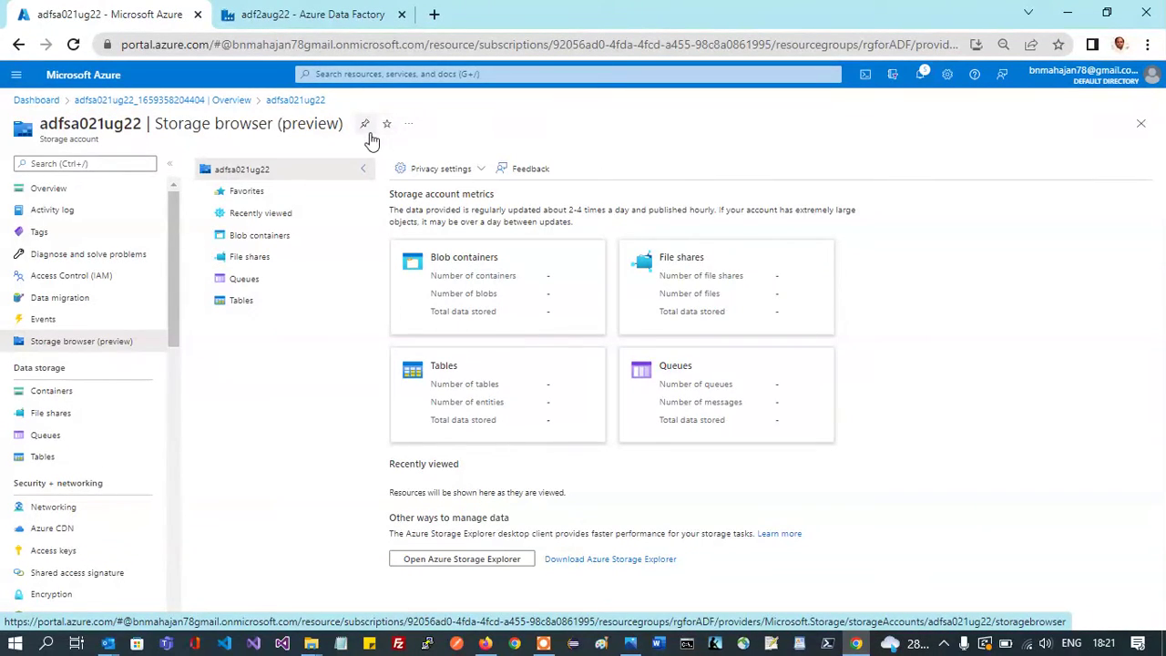
# Return to the dashboard and reopen adfsa021ug22 from the rgforADF tile to examine its overview properties.
pyautogui.click(36, 100)
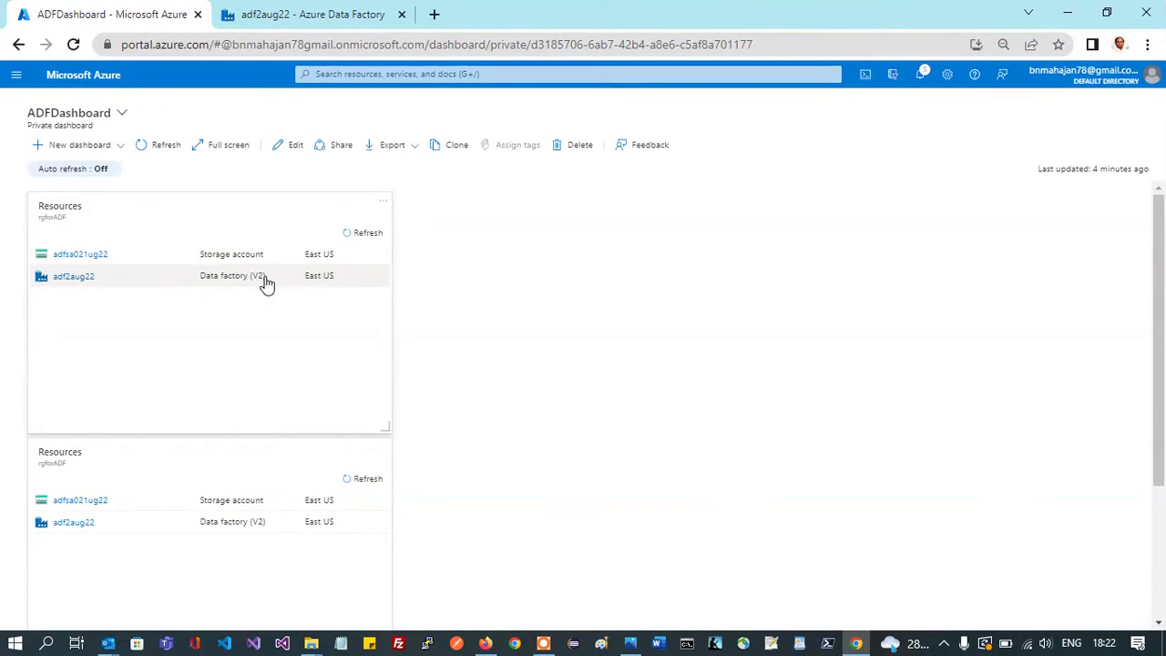
pyautogui.click(90, 259)
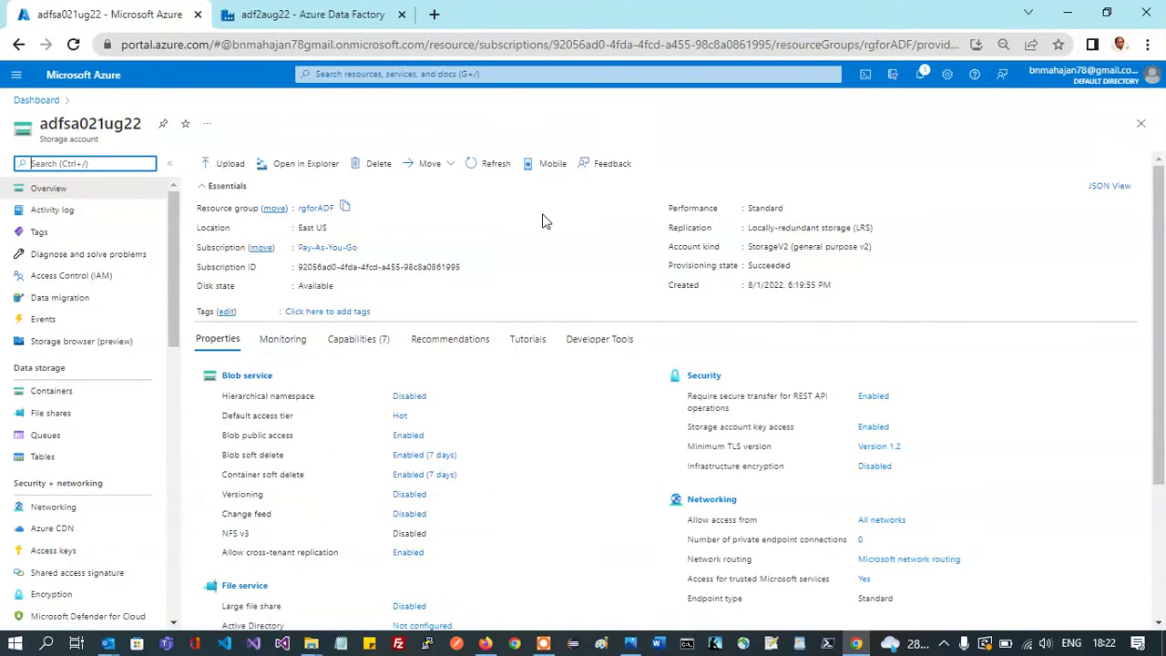
pyautogui.scroll(-3, 552, 365)
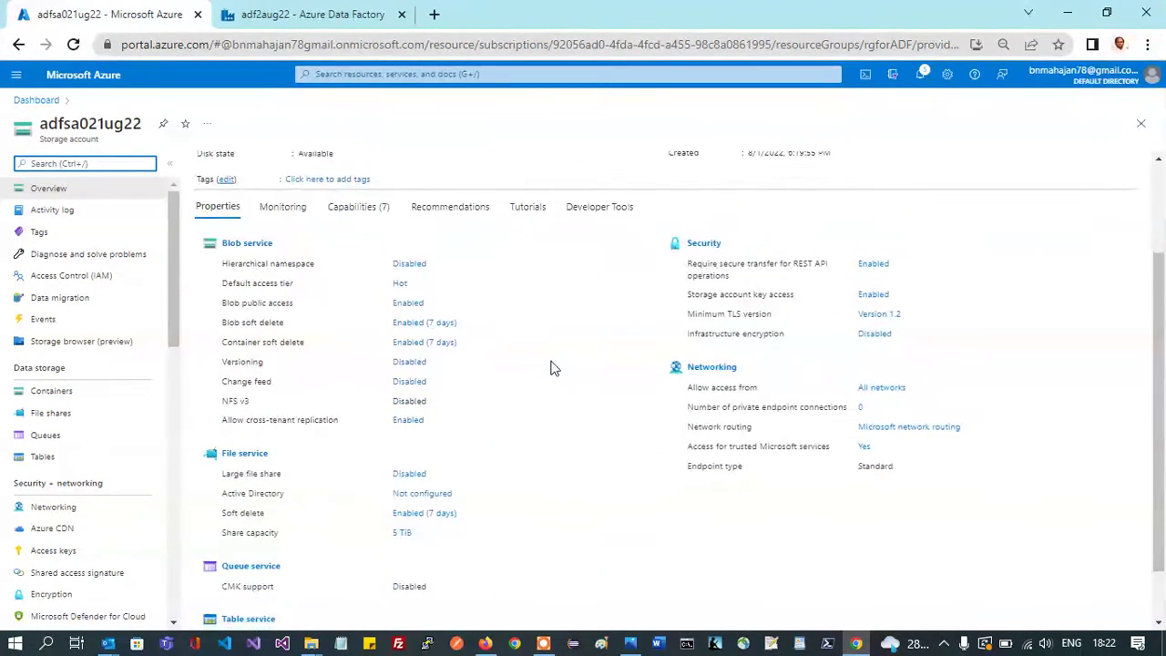
pyautogui.scroll(3, 552, 367)
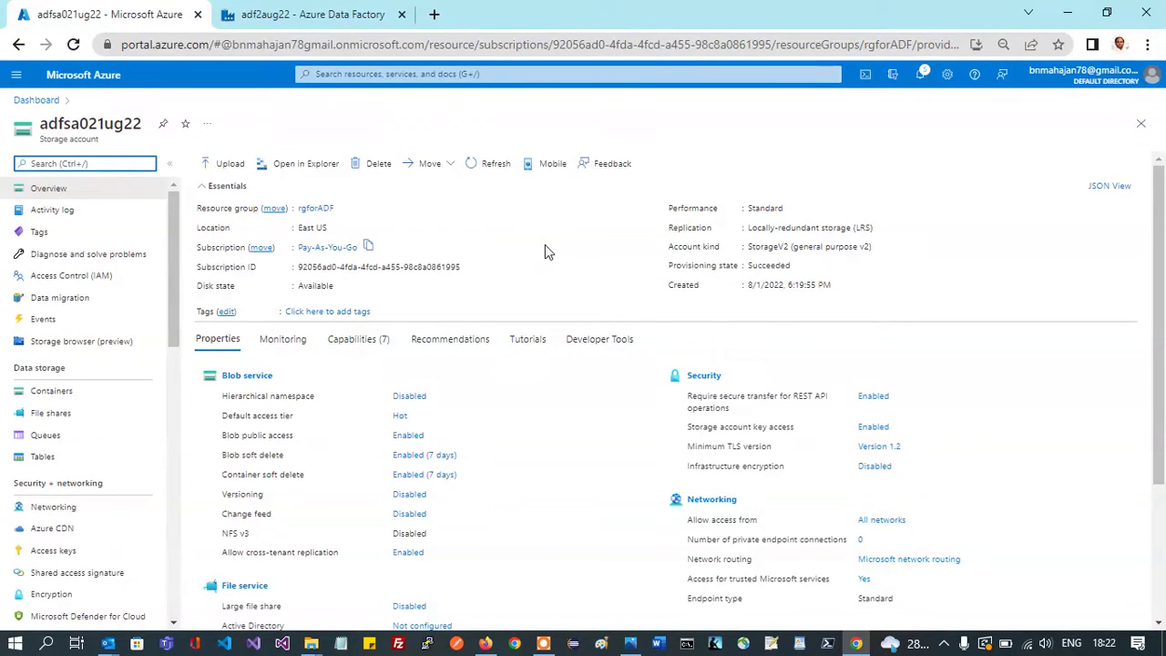
# Go back to the dashboard, open the rgforADF resource group and start creating another resource in it.
pyautogui.click(35, 99)
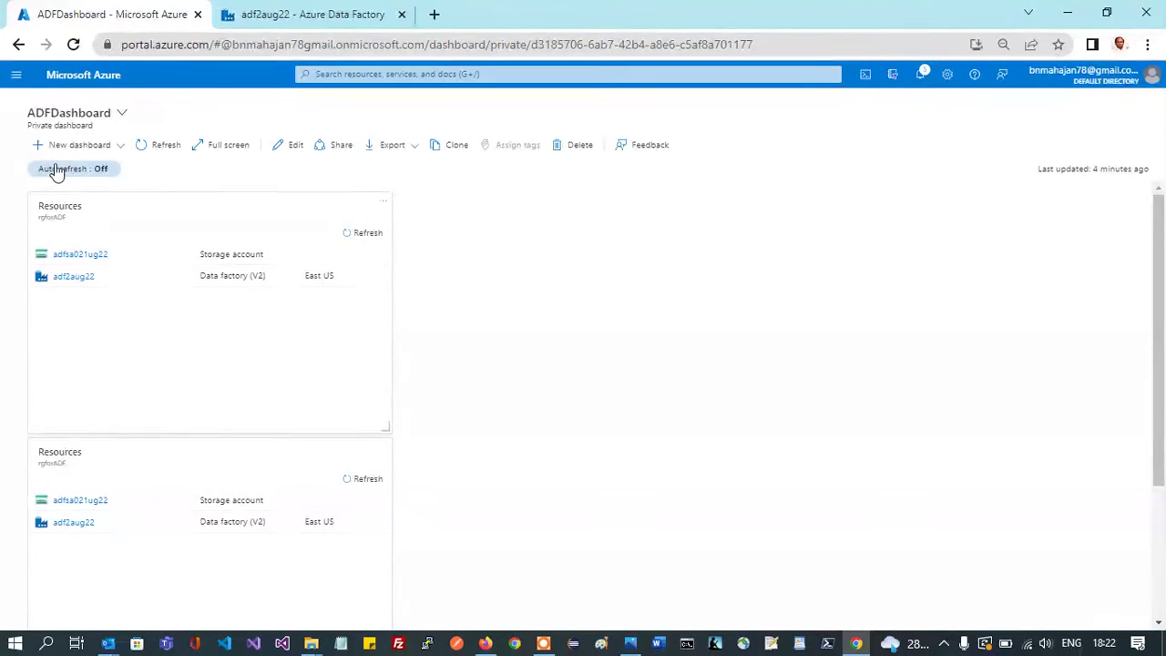
pyautogui.click(52, 216)
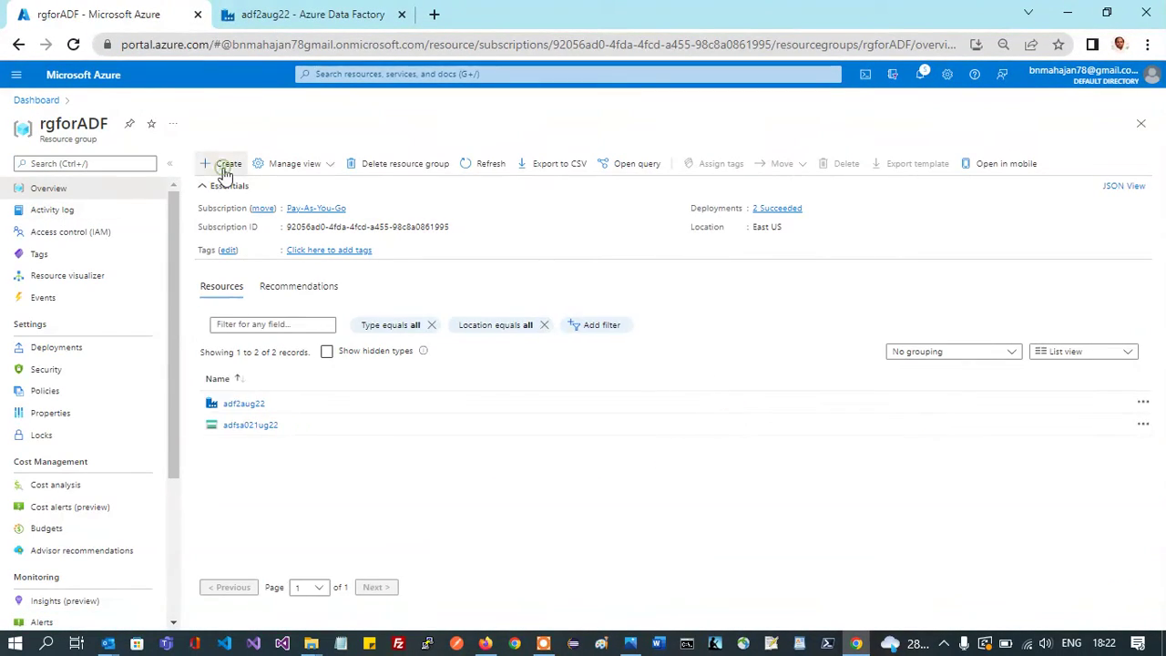
pyautogui.click(222, 163)
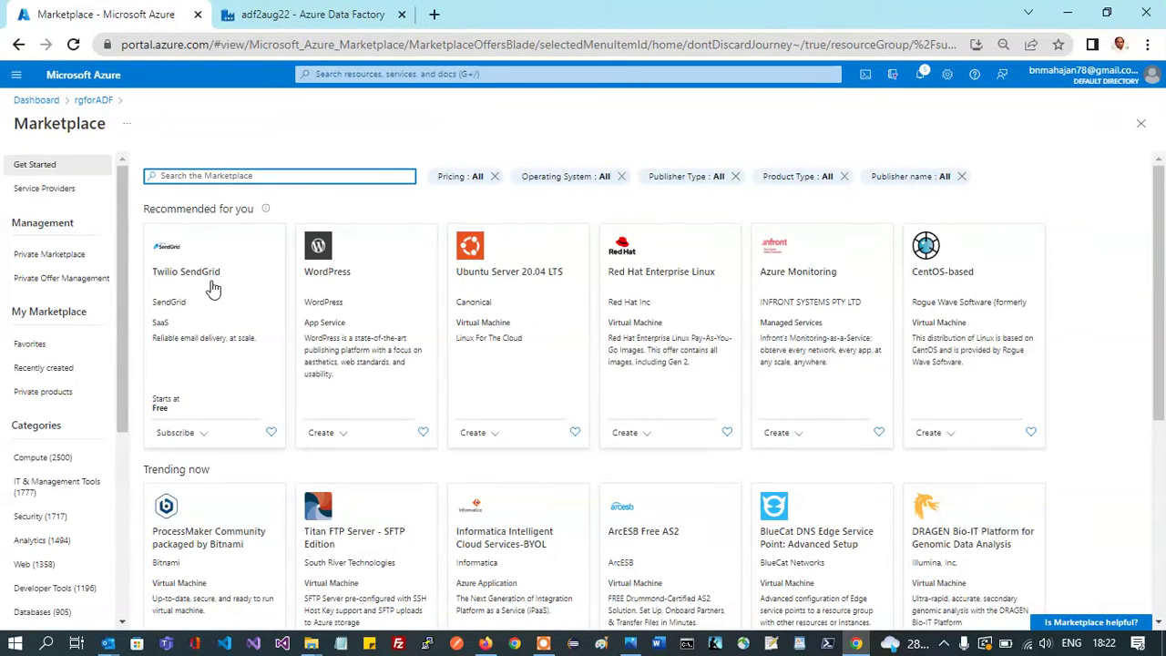
# Search the Marketplace for "storage account" using the matching suggestion.
pyautogui.write('st')
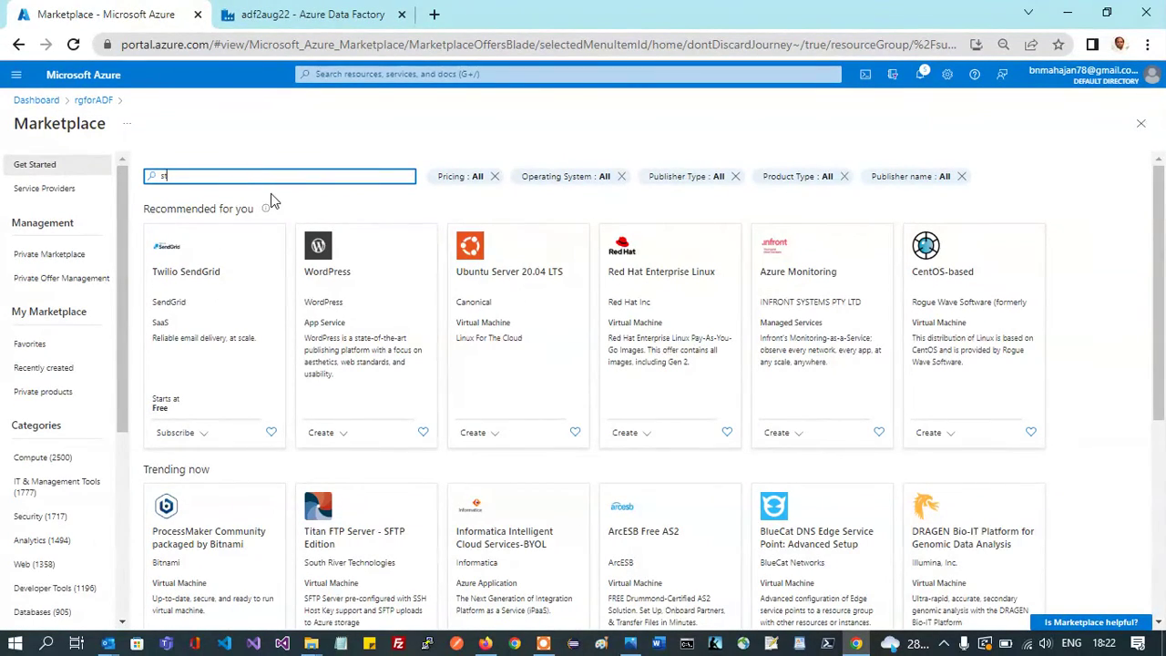
pyautogui.write('orage')
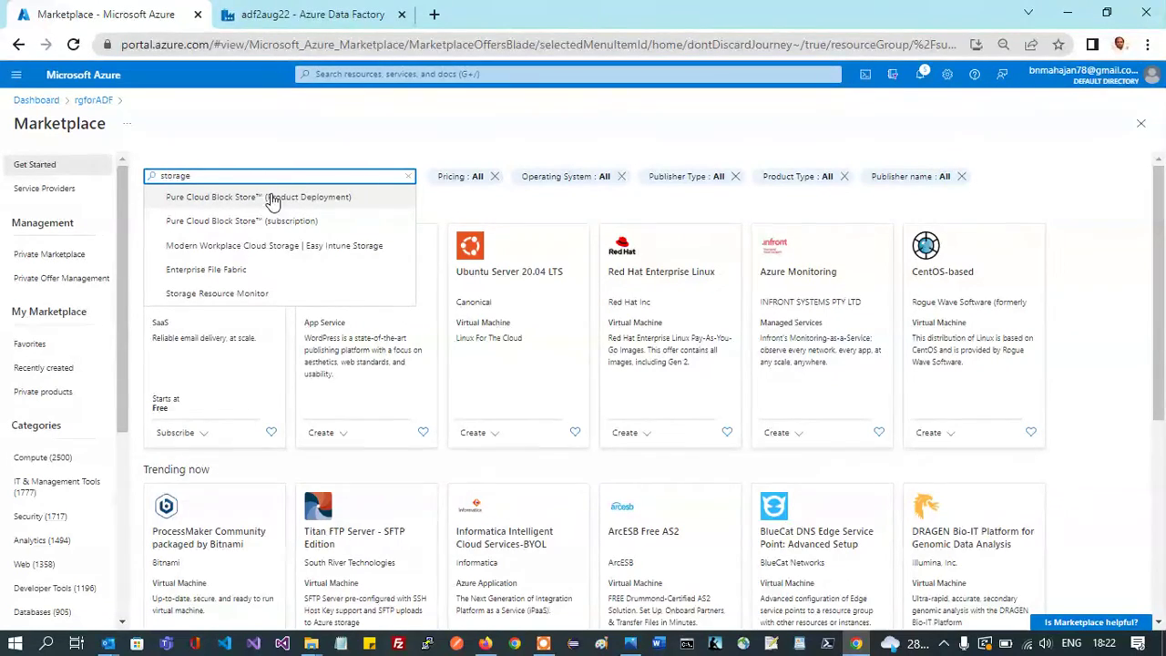
pyautogui.write('ccount')
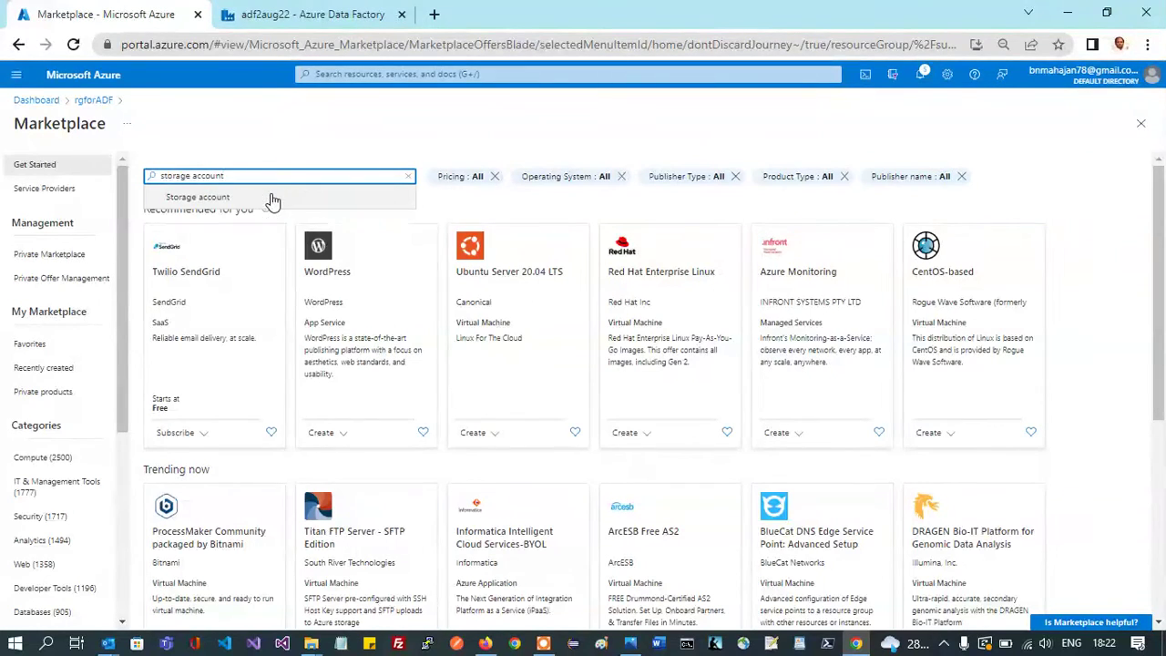
pyautogui.click(219, 197)
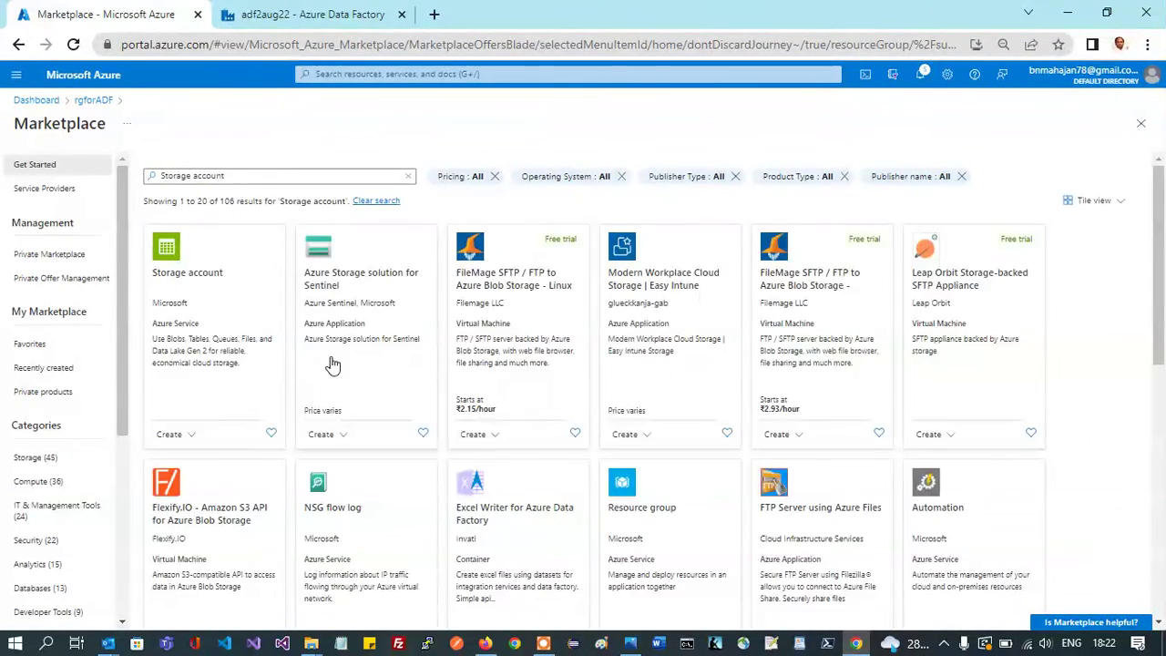
# Start creating a second storage account from Microsoft's Storage account offering, with rgforADF as its resource group.
pyautogui.click(225, 307)
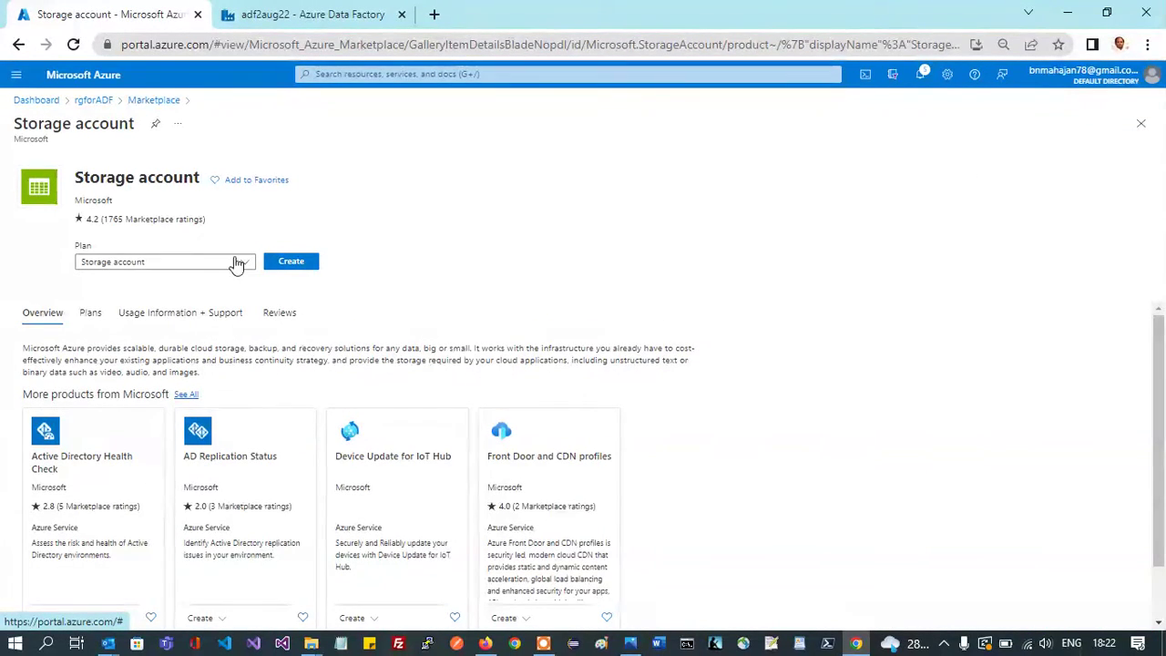
pyautogui.click(291, 266)
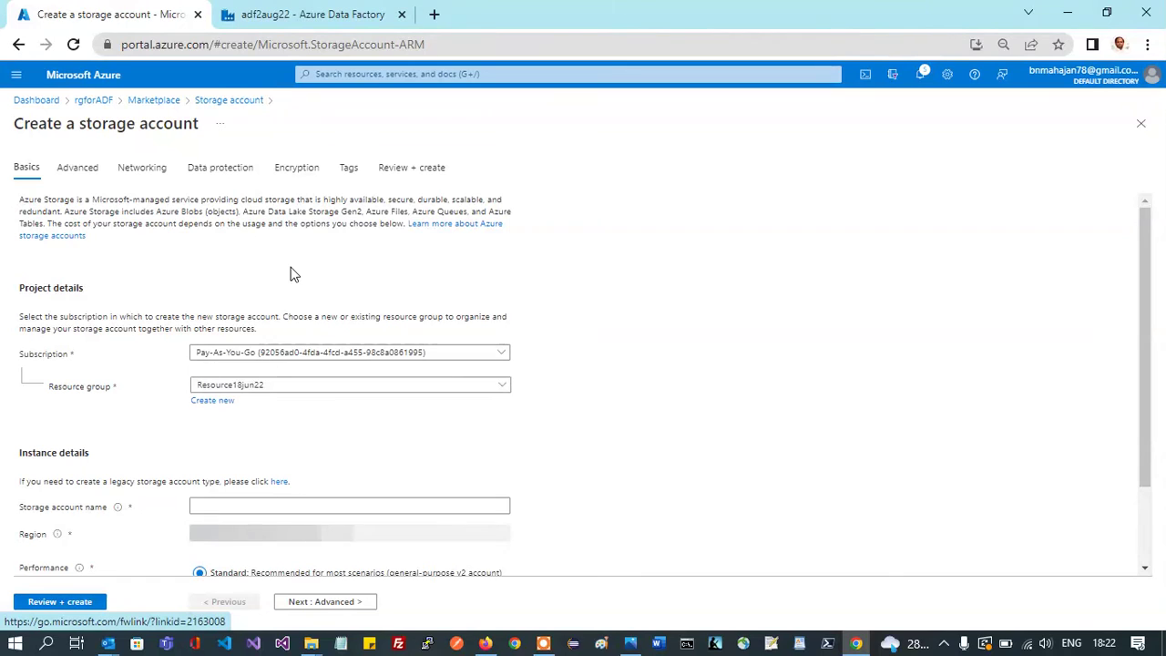
pyautogui.click(268, 385)
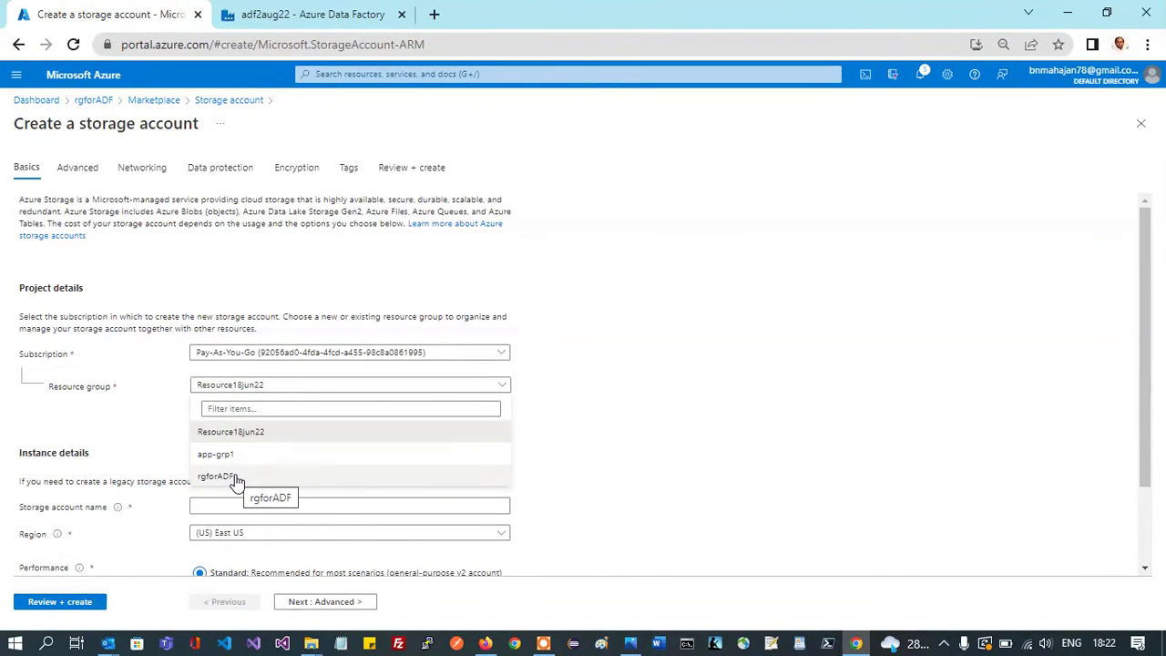
pyautogui.click(232, 479)
# Name the new storage account adfdlsa02aug22 and set its redundancy to Locally-redundant storage (LRS).
pyautogui.scroll(-2, 747, 432)
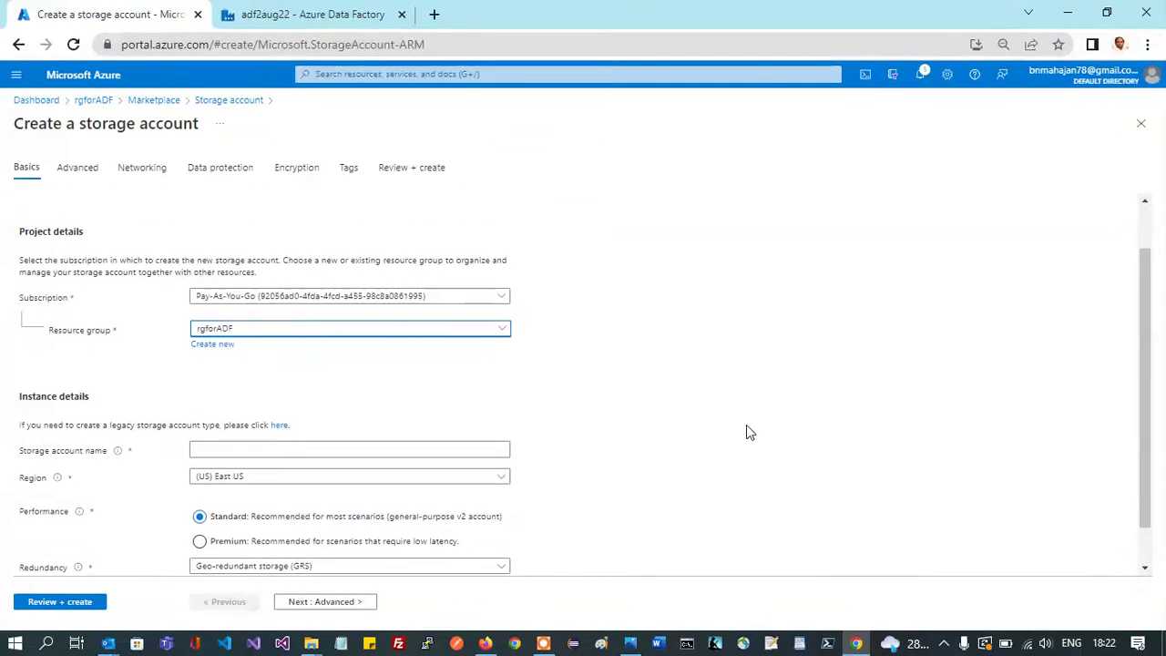
pyautogui.scroll(-1, 747, 432)
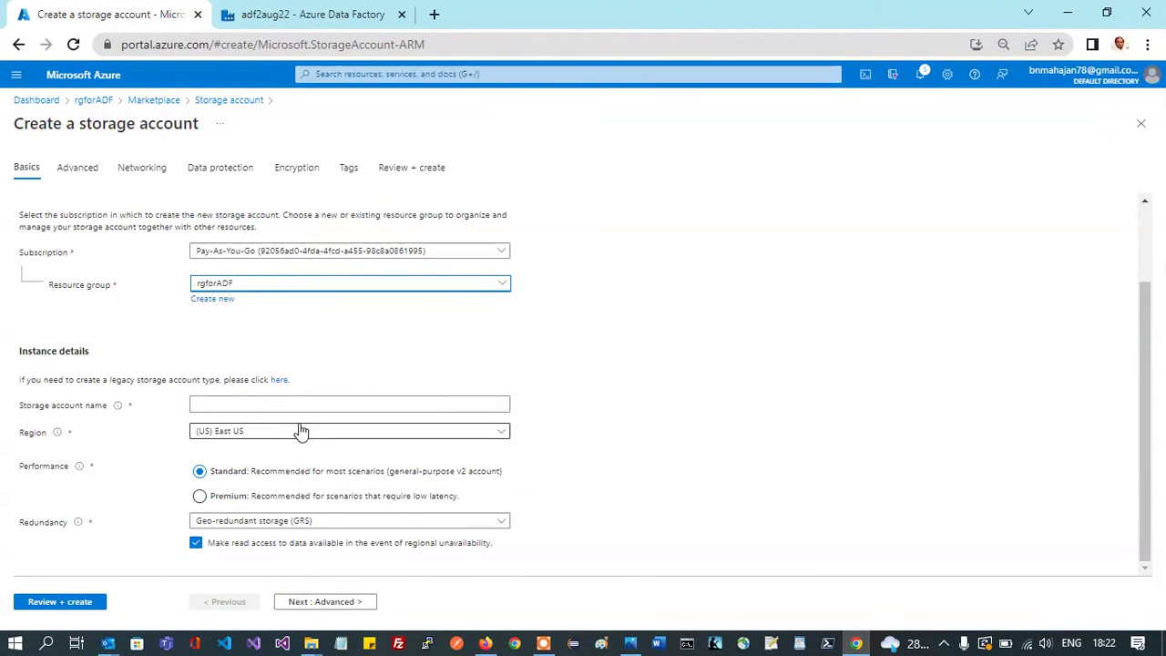
pyautogui.click(272, 401)
pyautogui.write('adf')
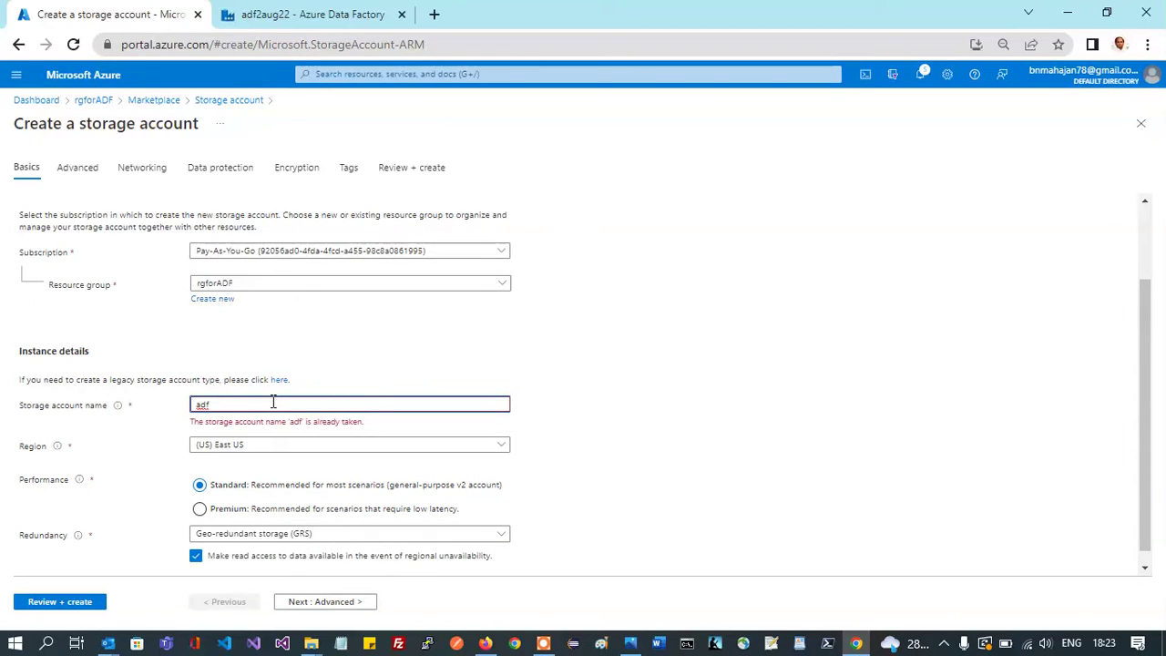
pyautogui.write('c')
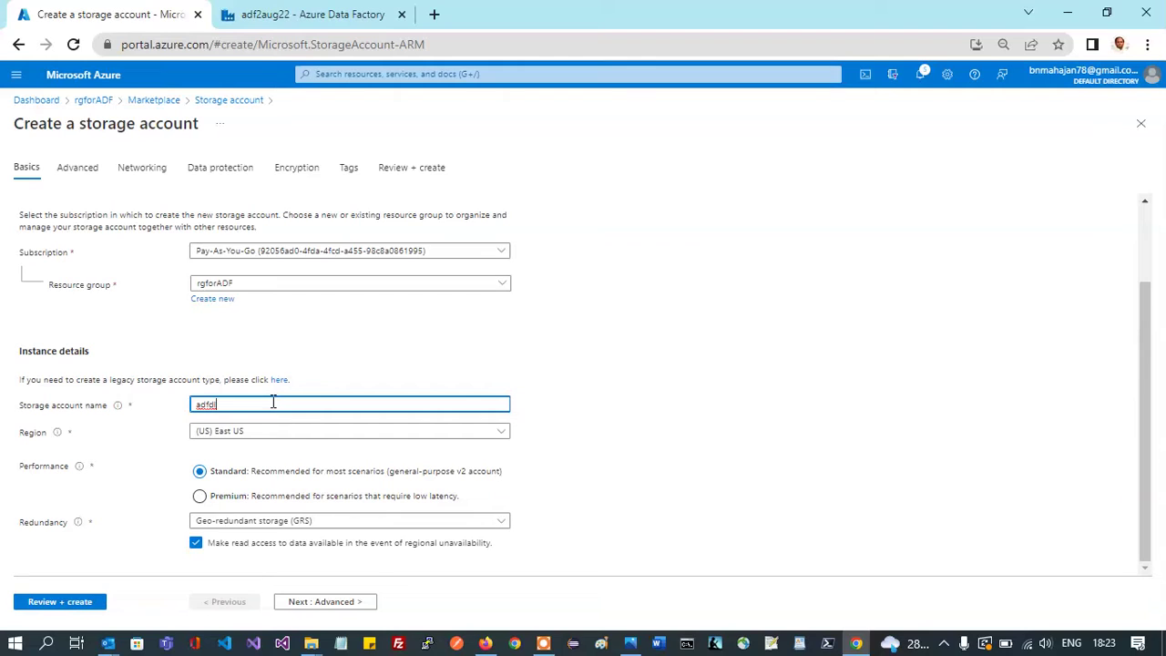
pyautogui.write('lsa02aug22')
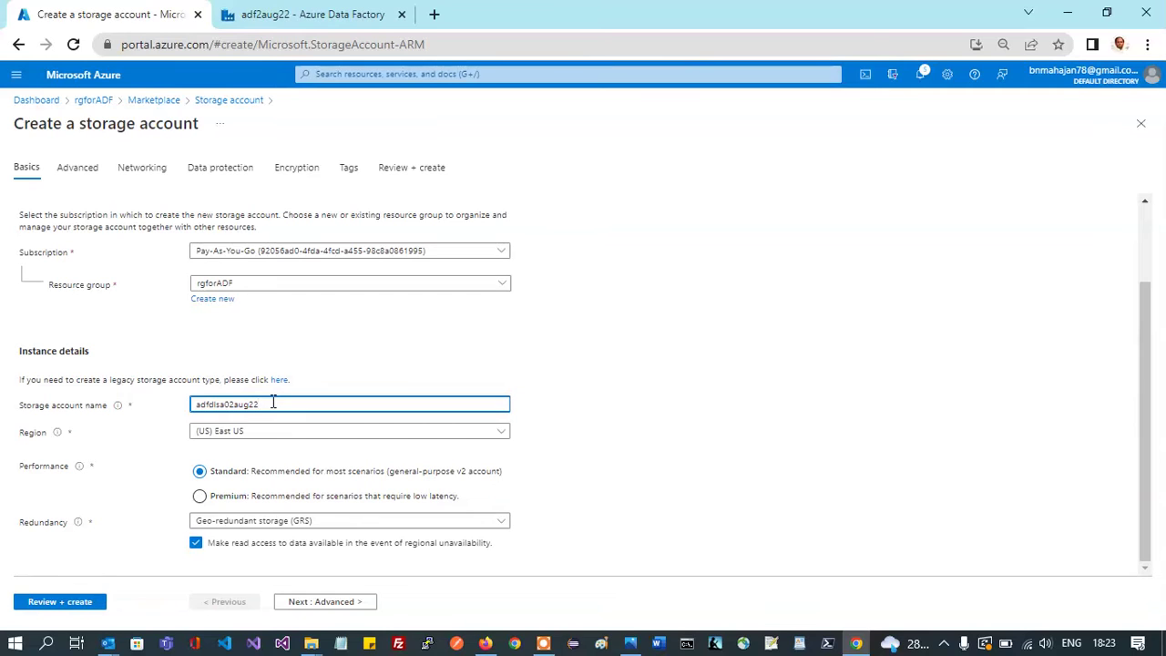
pyautogui.click(312, 523)
pyautogui.click(278, 333)
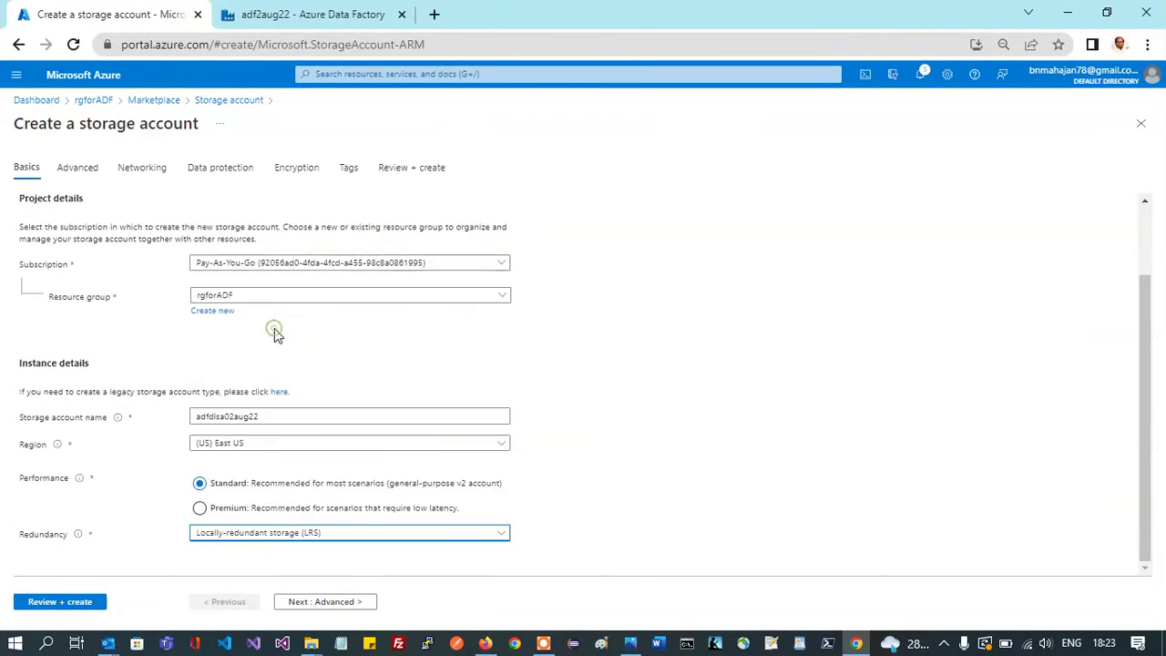
# Enable the hierarchical namespace for Data Lake Storage Gen2 in the storage account's advanced settings.
pyautogui.click(317, 604)
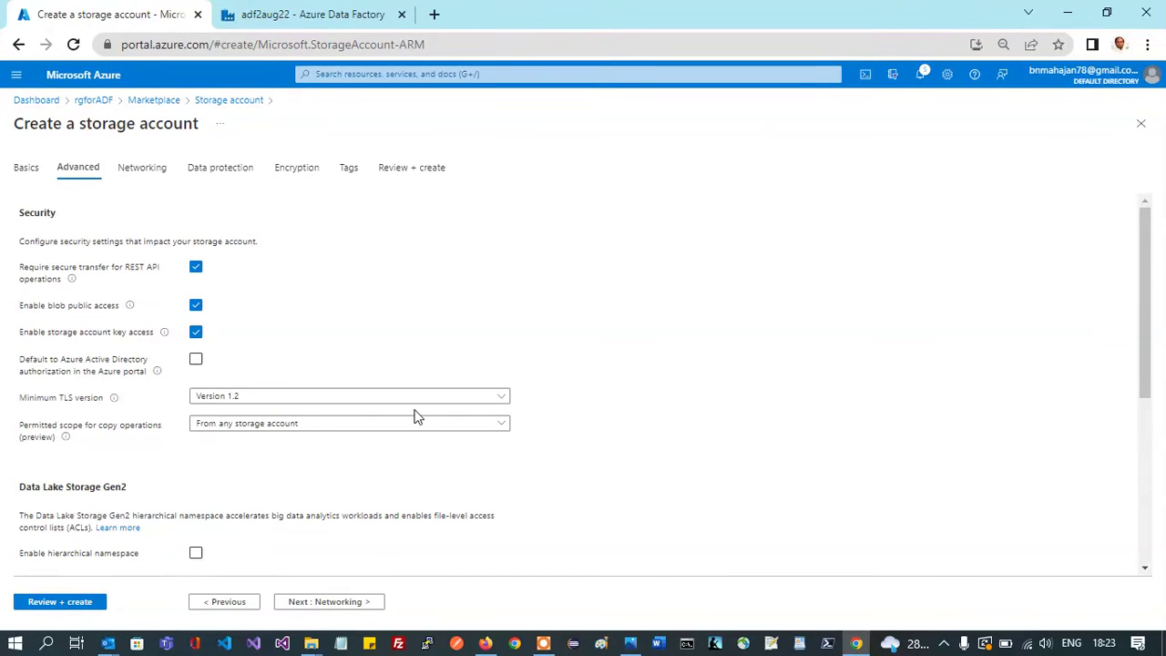
pyautogui.scroll(-2, 540, 437)
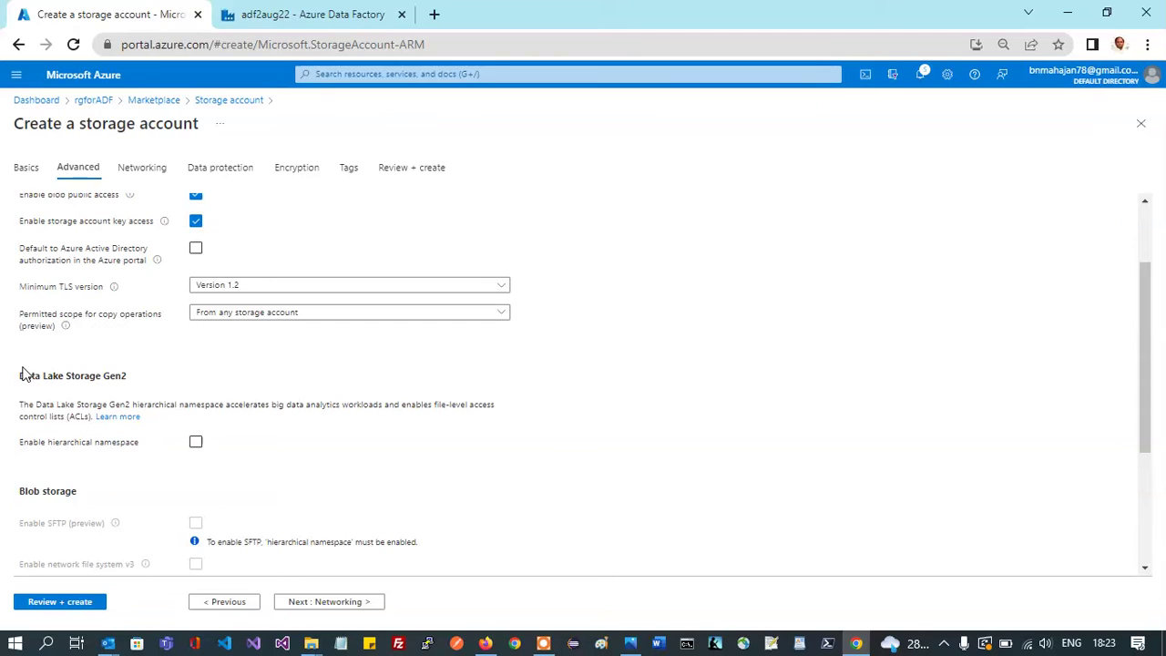
pyautogui.moveTo(23, 369)
pyautogui.mouseDown()
pyautogui.moveTo(152, 383)
pyautogui.moveTo(13, 385)
pyautogui.mouseUp()
pyautogui.click(152, 381)
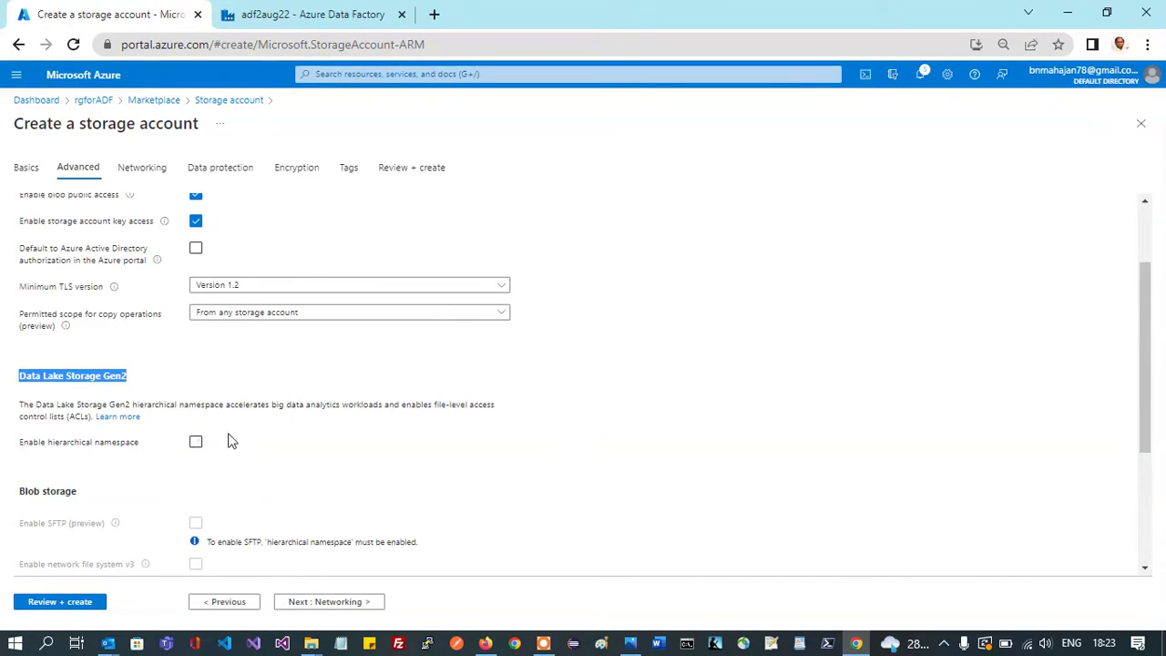
pyautogui.click(195, 444)
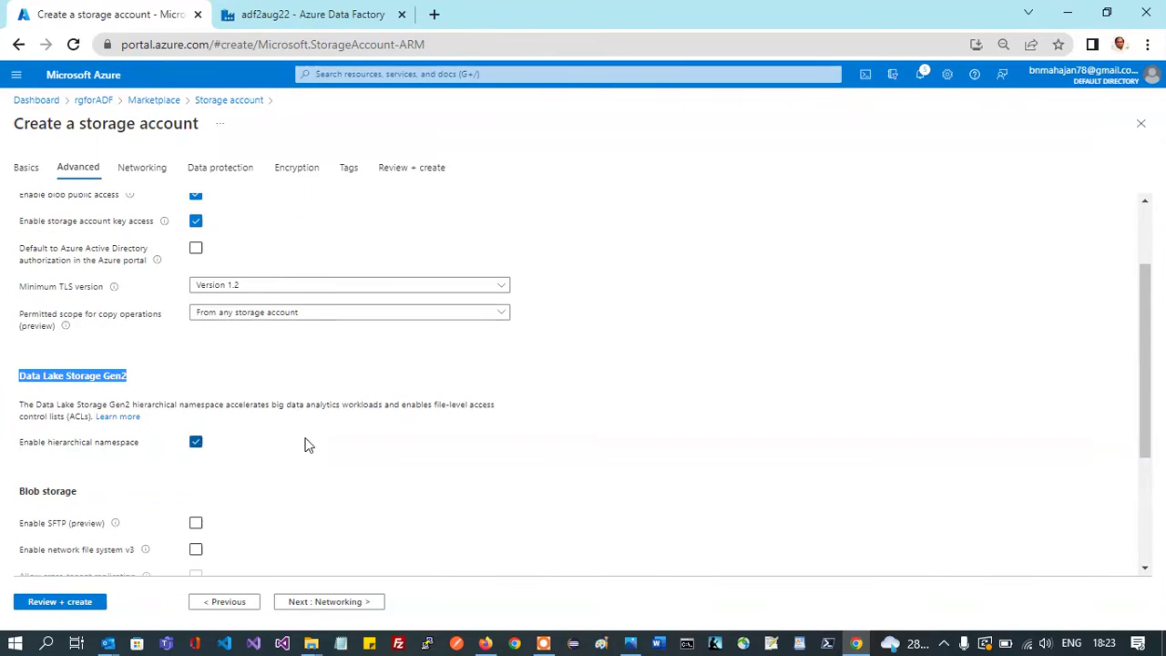
pyautogui.scroll(-3, 378, 469)
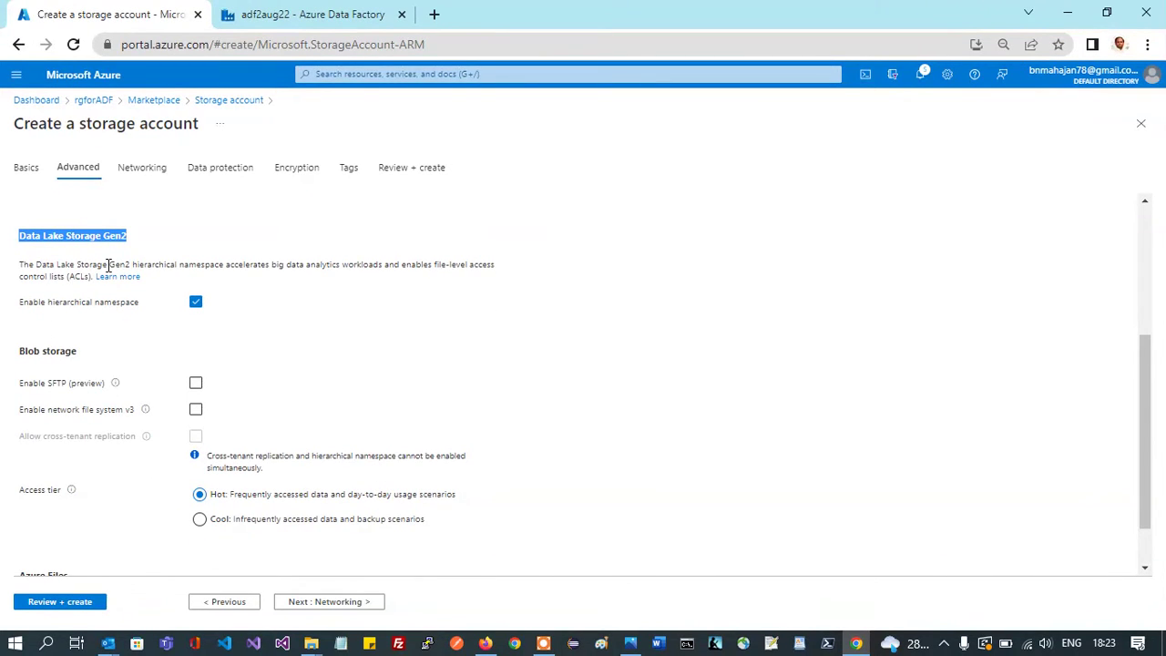
pyautogui.click(281, 343)
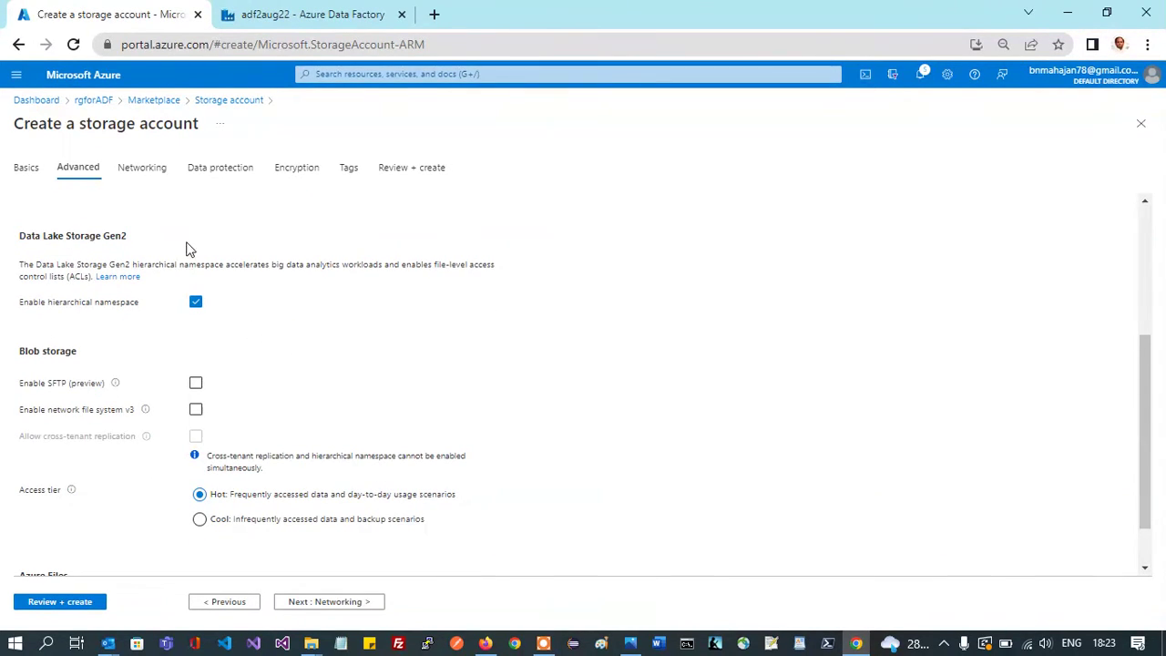
pyautogui.scroll(-2, 279, 398)
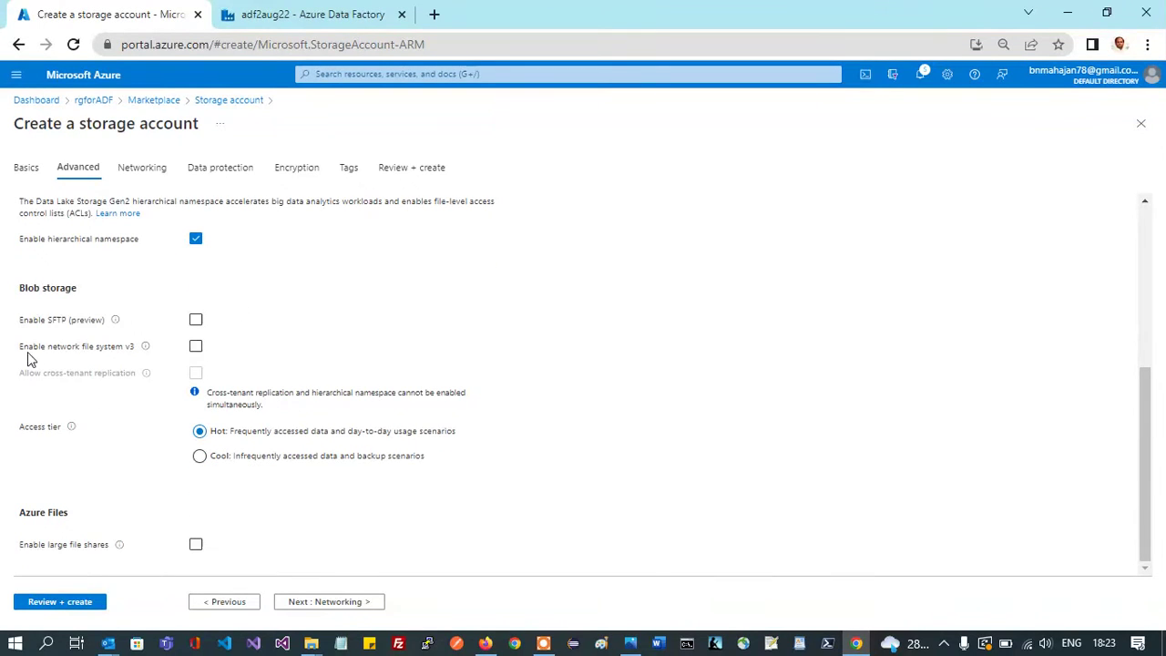
# Go through the networking, data protection and encryption settings, keeping their defaults, and continue to the tags.
pyautogui.click(337, 604)
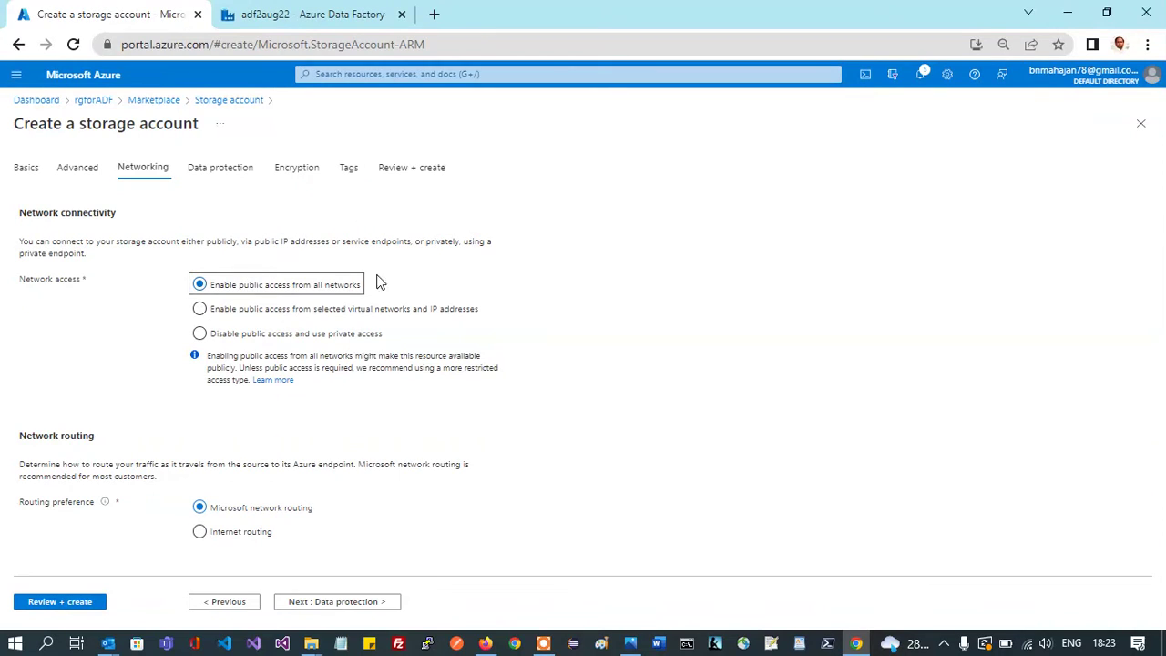
pyautogui.click(343, 605)
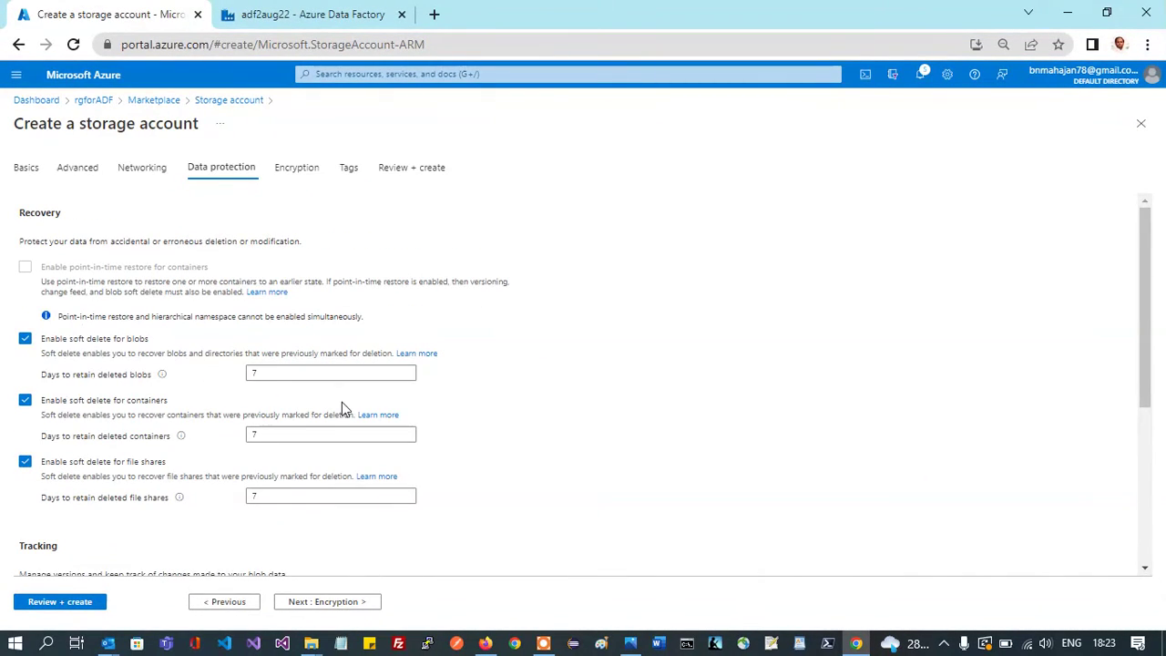
pyautogui.scroll(-2, 367, 504)
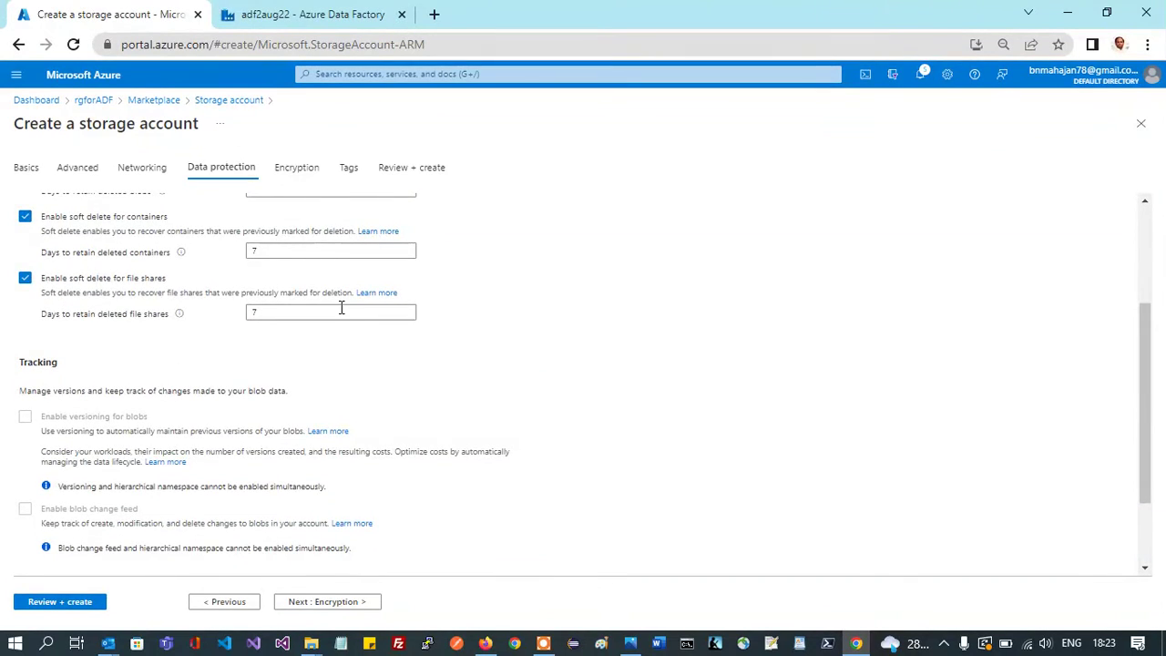
pyautogui.scroll(-2, 341, 308)
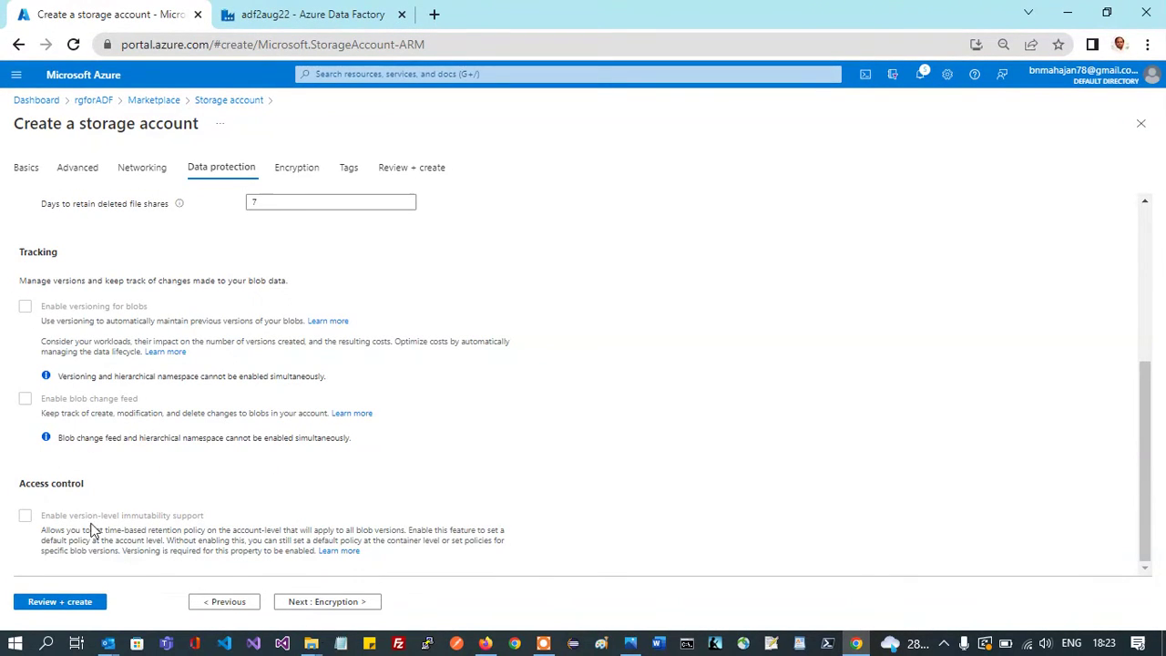
pyautogui.click(339, 607)
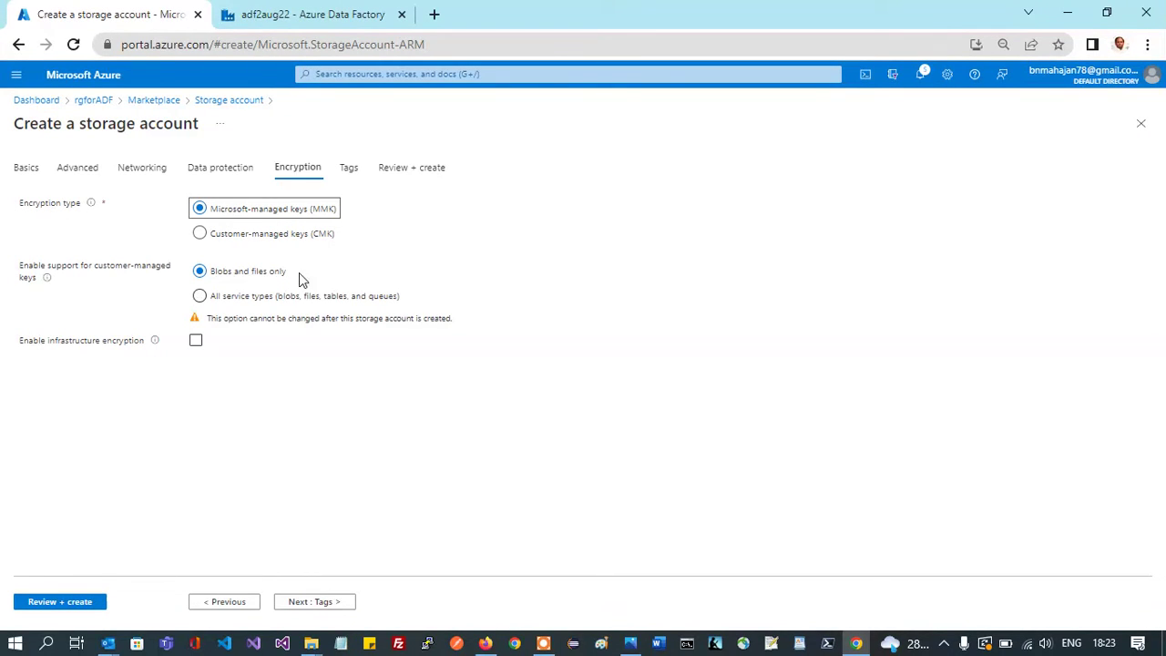
pyautogui.click(333, 614)
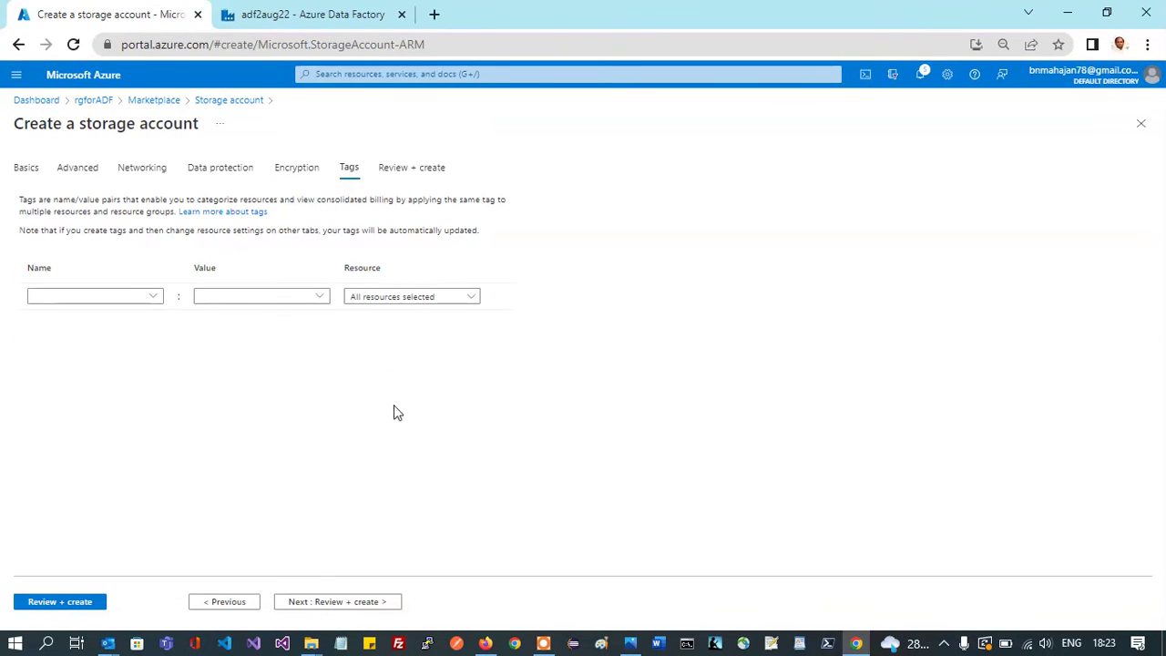
# Leave the tags empty, review the configuration summary and create the storage account.
pyautogui.click(330, 602)
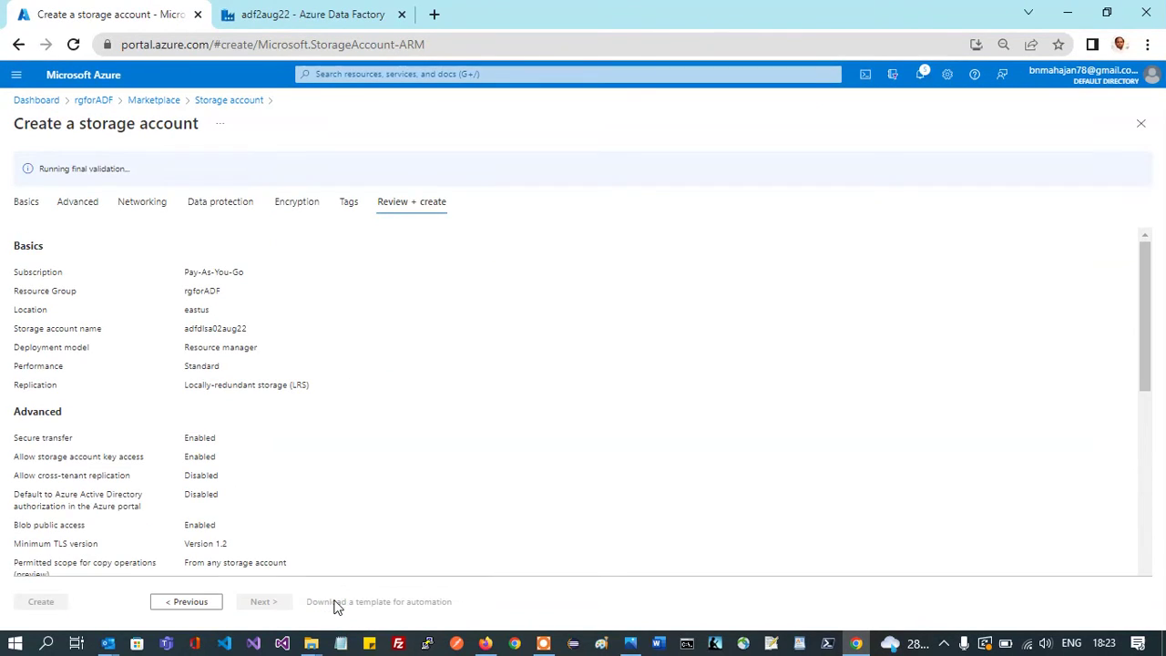
pyautogui.scroll(-4, 360, 453)
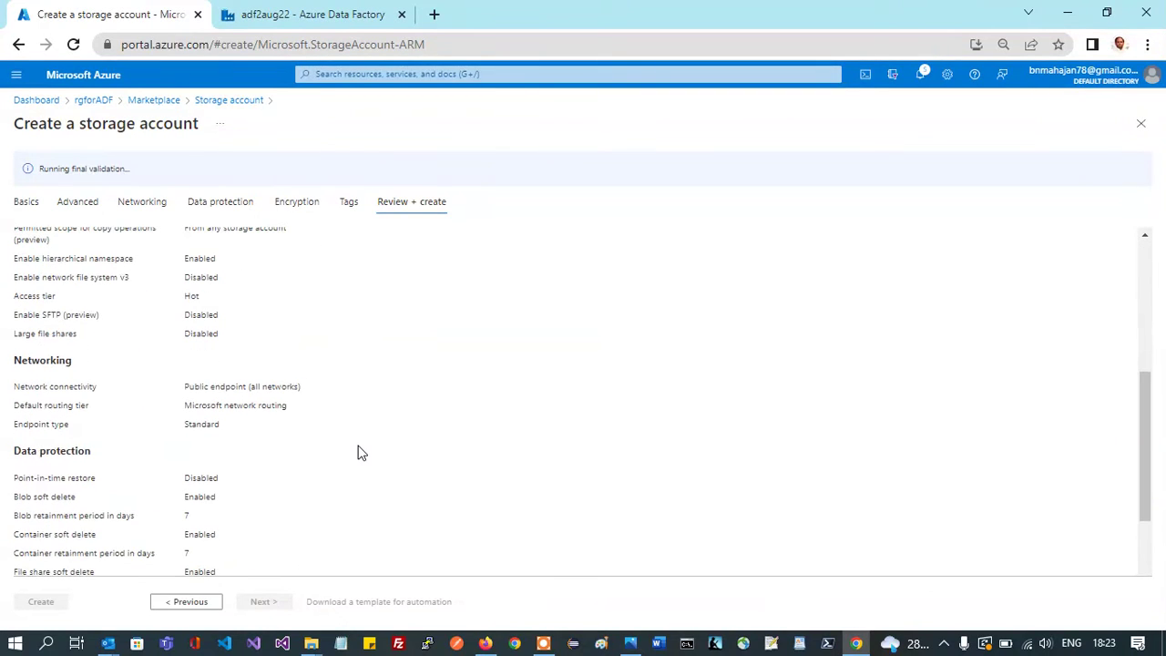
pyautogui.scroll(5, 360, 453)
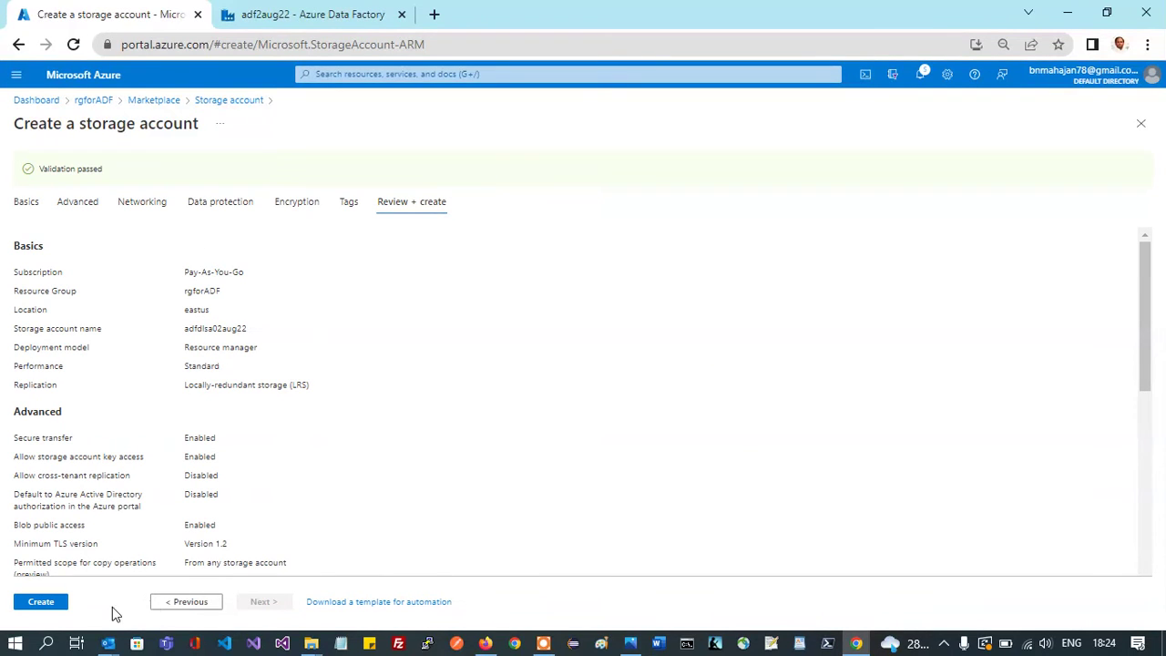
pyautogui.click(41, 603)
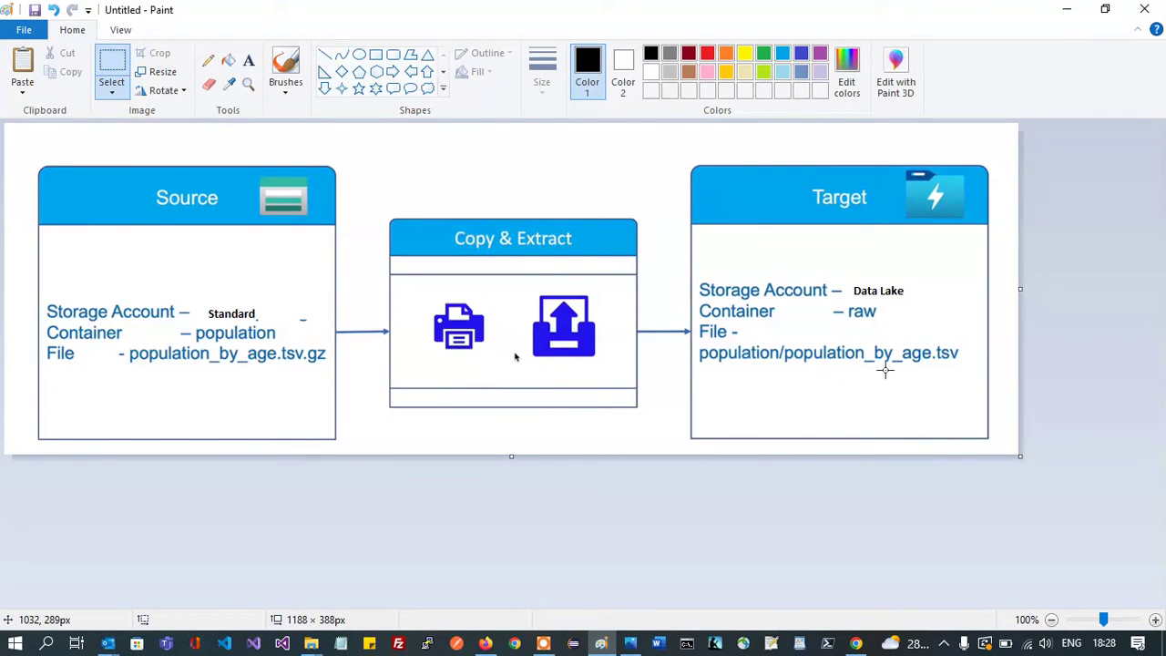
# Switch from Paint back to the Azure portal in Chrome, return to the dashboard and open the containers of adfsa021ug22.
pyautogui.click(857, 644)
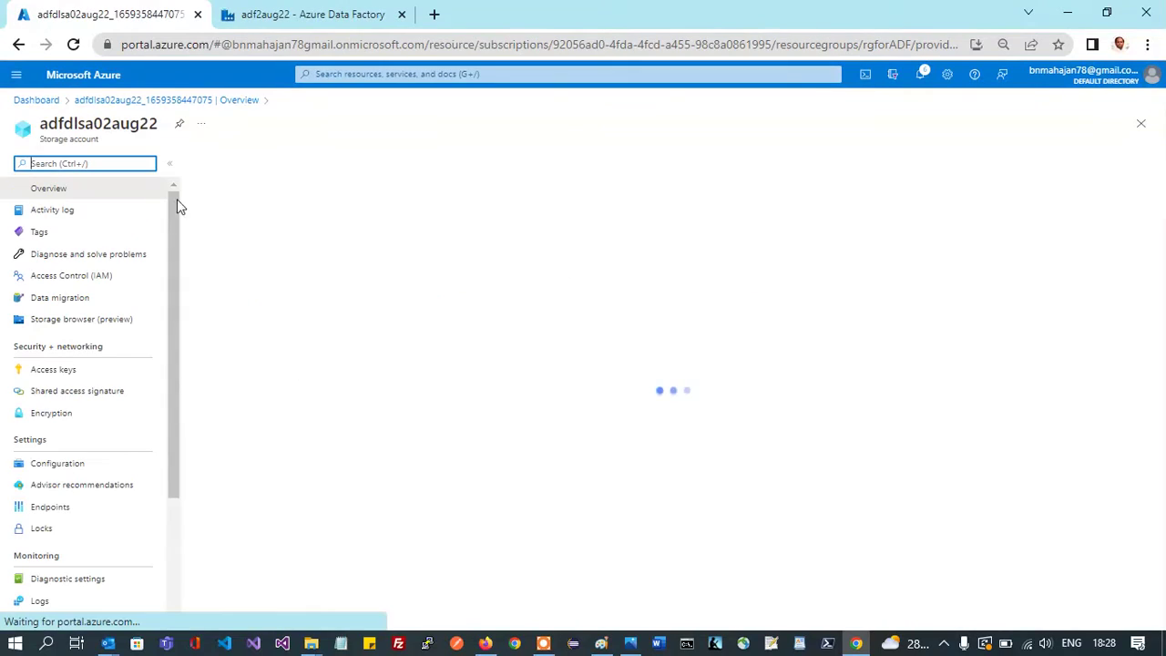
pyautogui.click(42, 101)
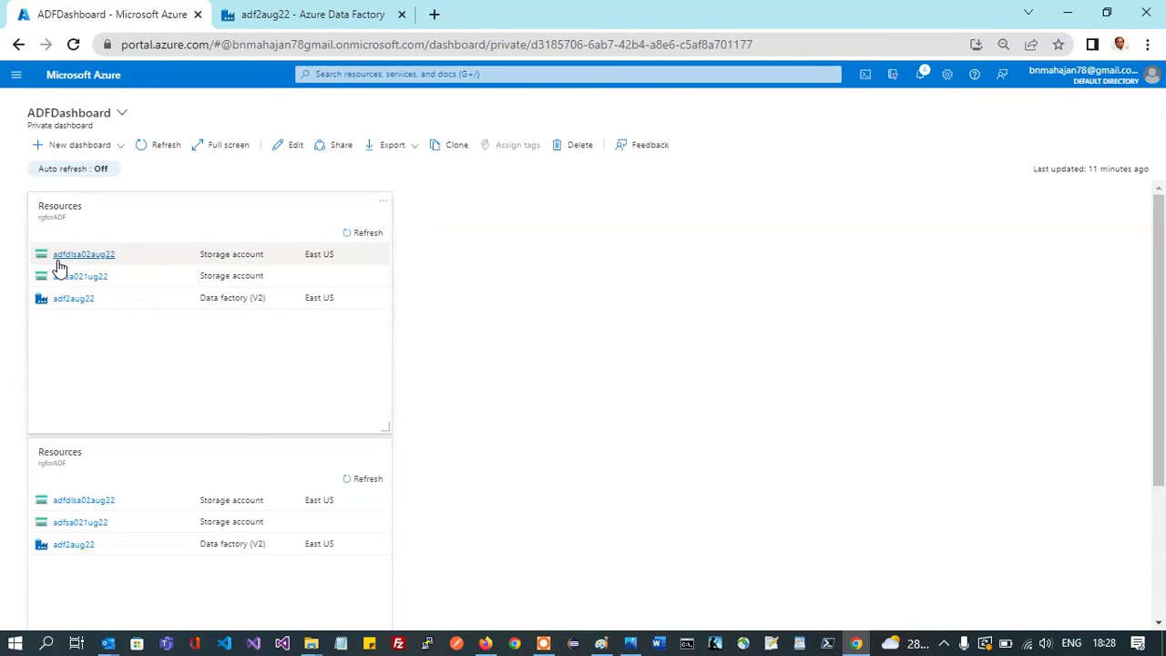
pyautogui.scroll(5, 80, 273)
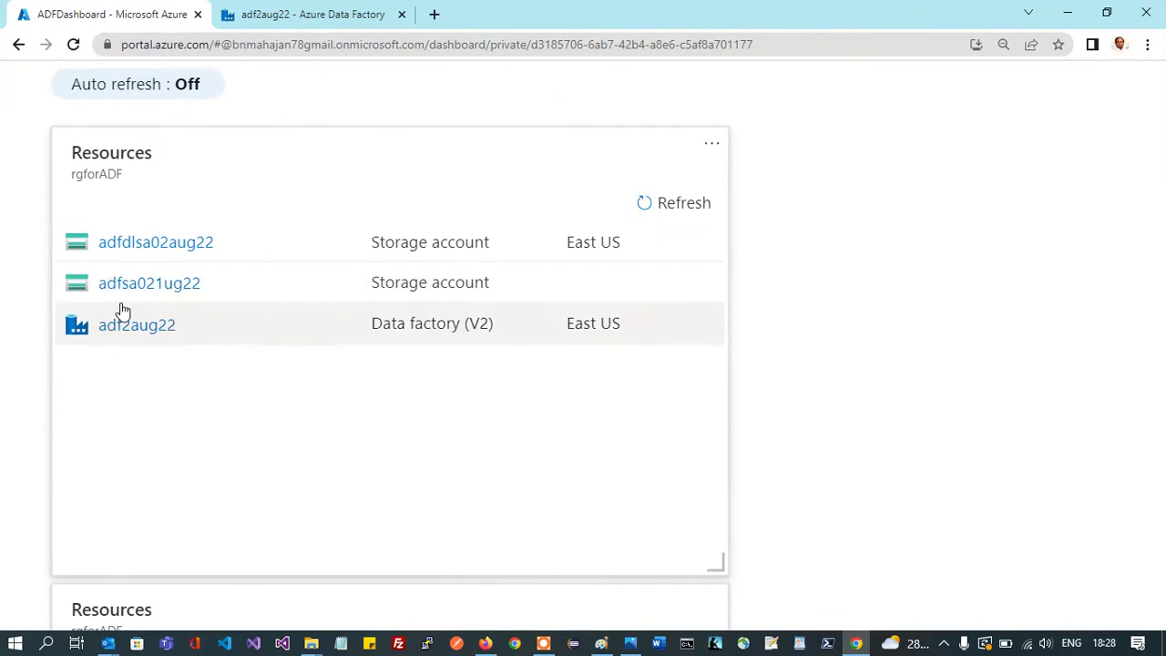
pyautogui.scroll(-5, 137, 283)
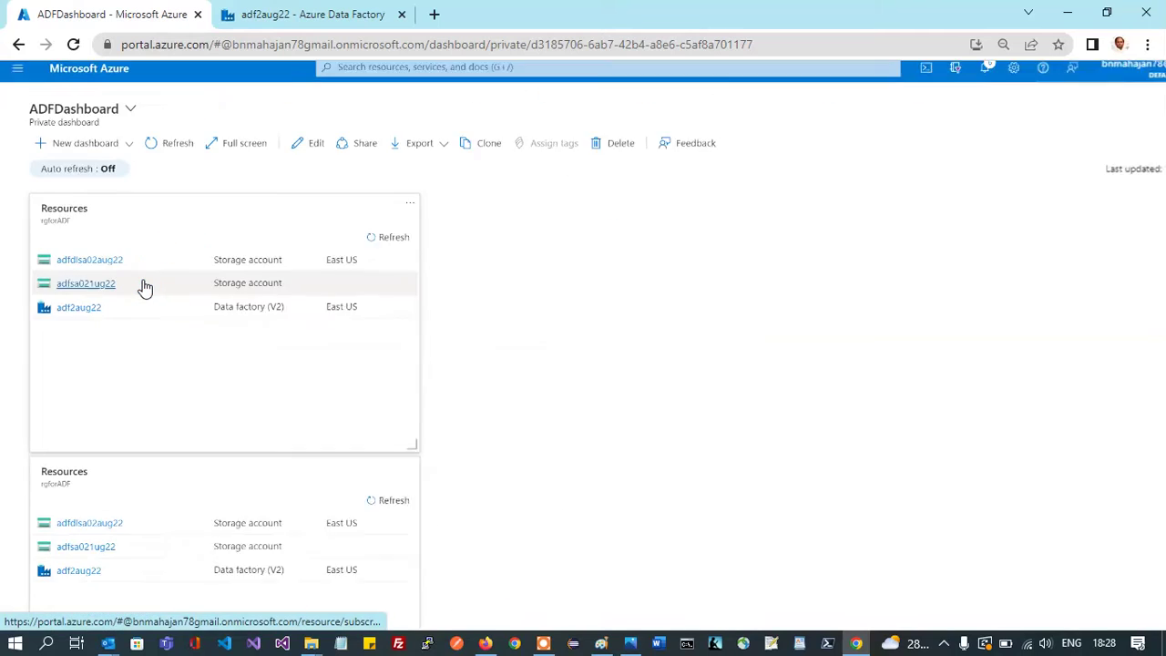
pyautogui.click(80, 276)
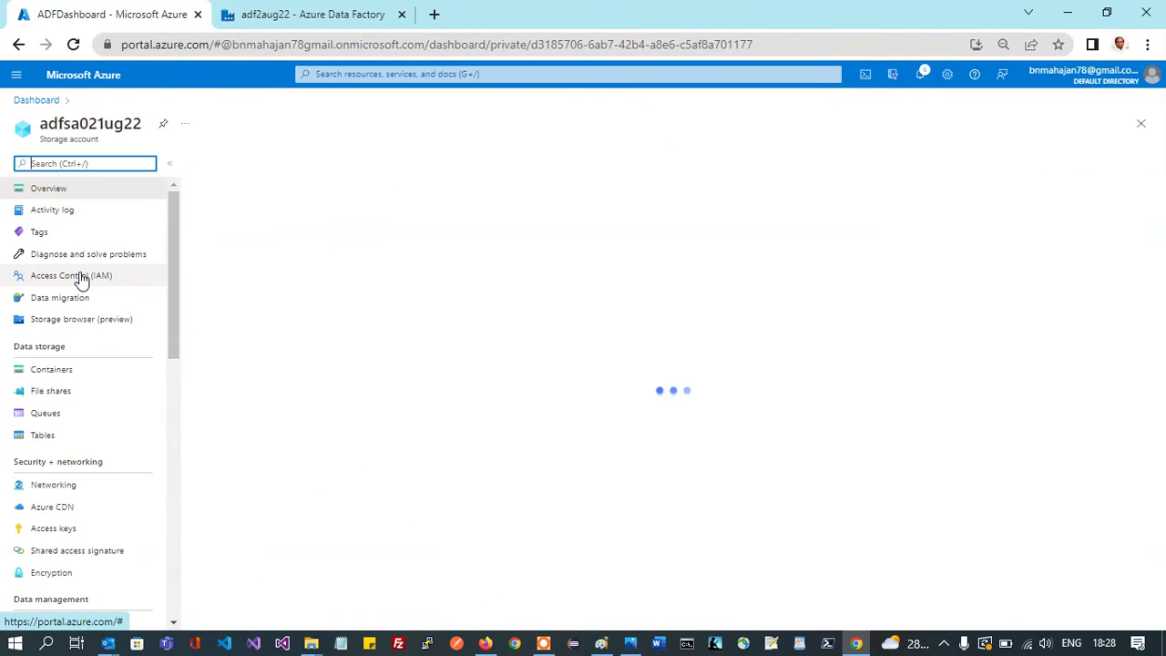
pyautogui.click(66, 393)
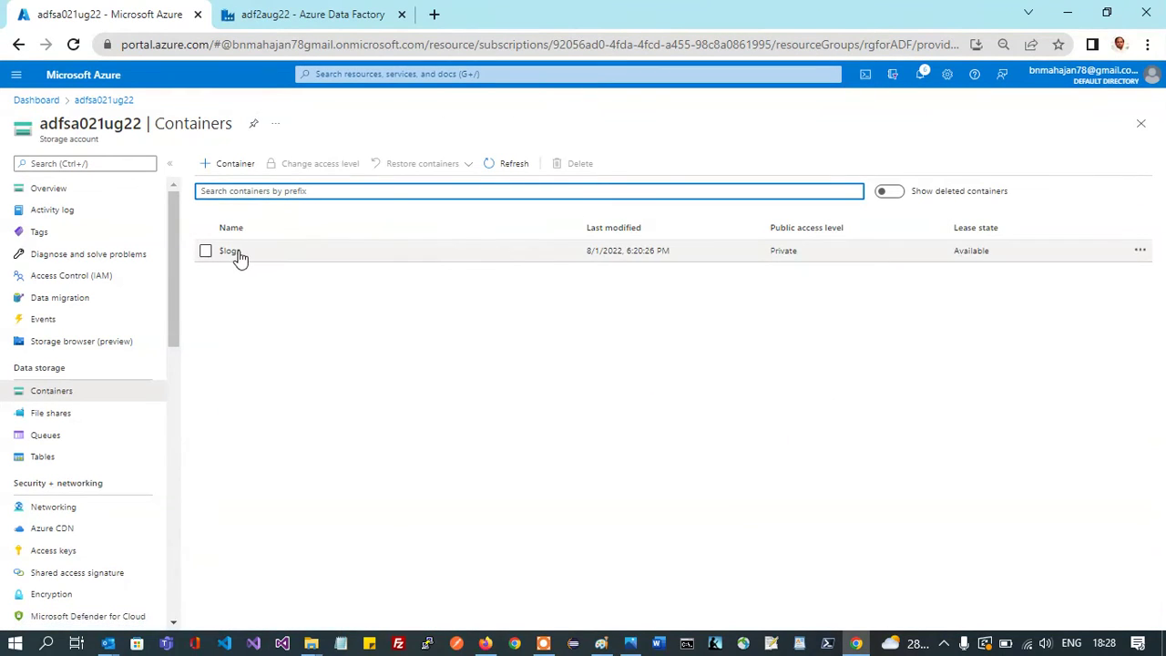
# Create a container named popullation with the public access level Container (anonymous read access for containers and blobs).
pyautogui.click(229, 163)
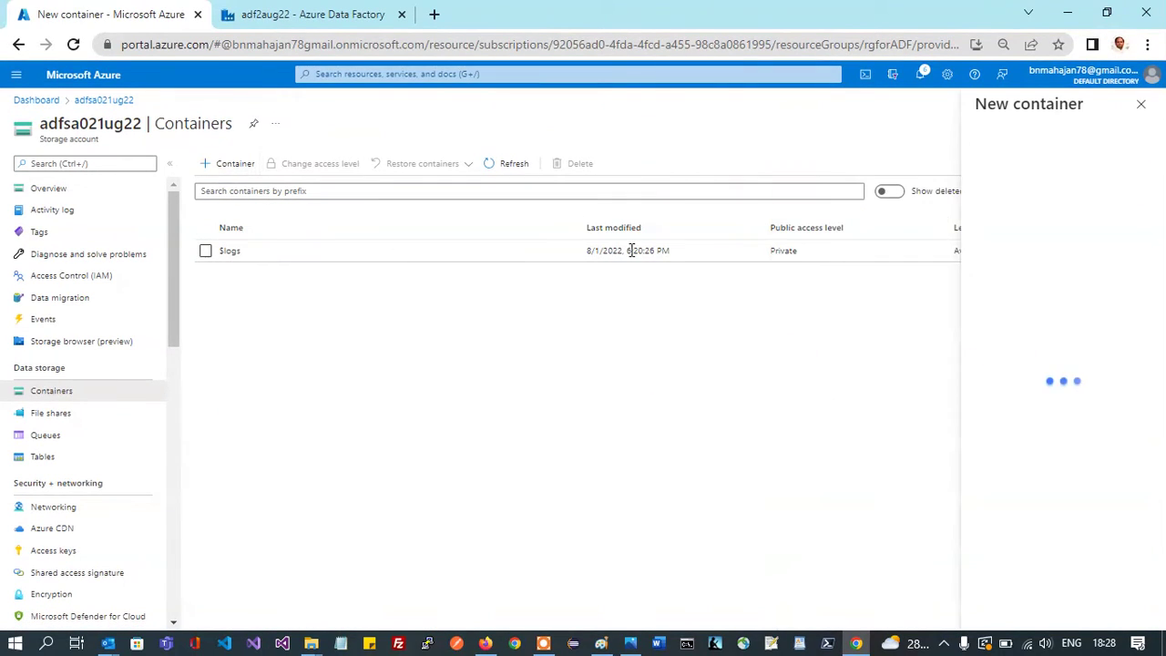
pyautogui.write('popullation')
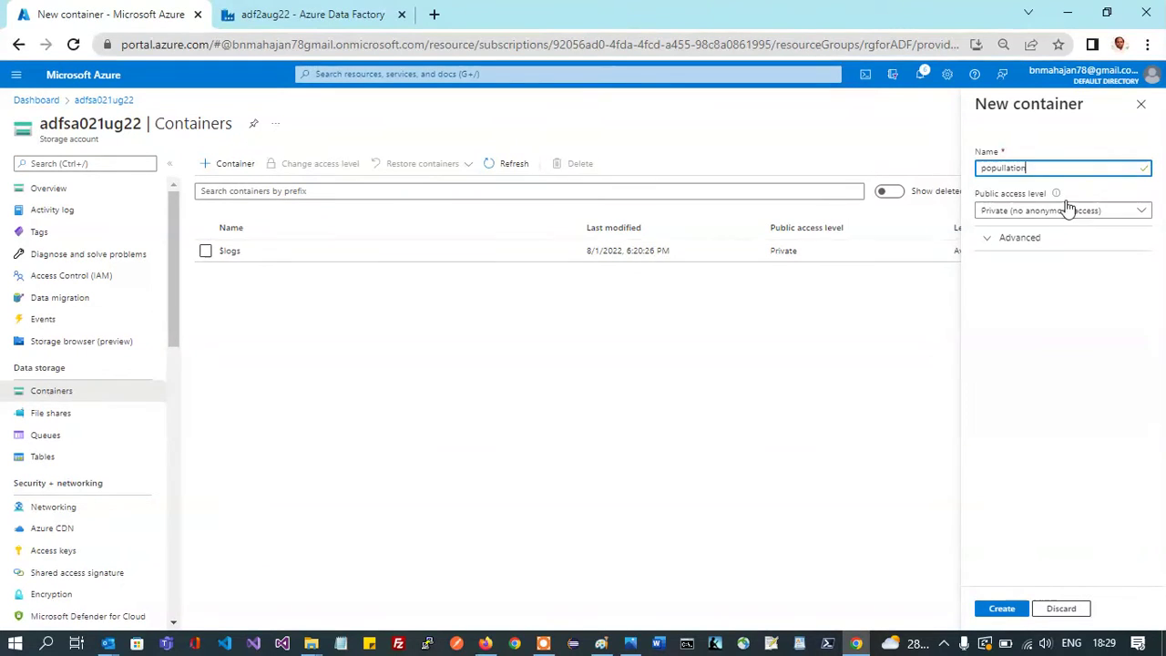
pyautogui.click(1086, 214)
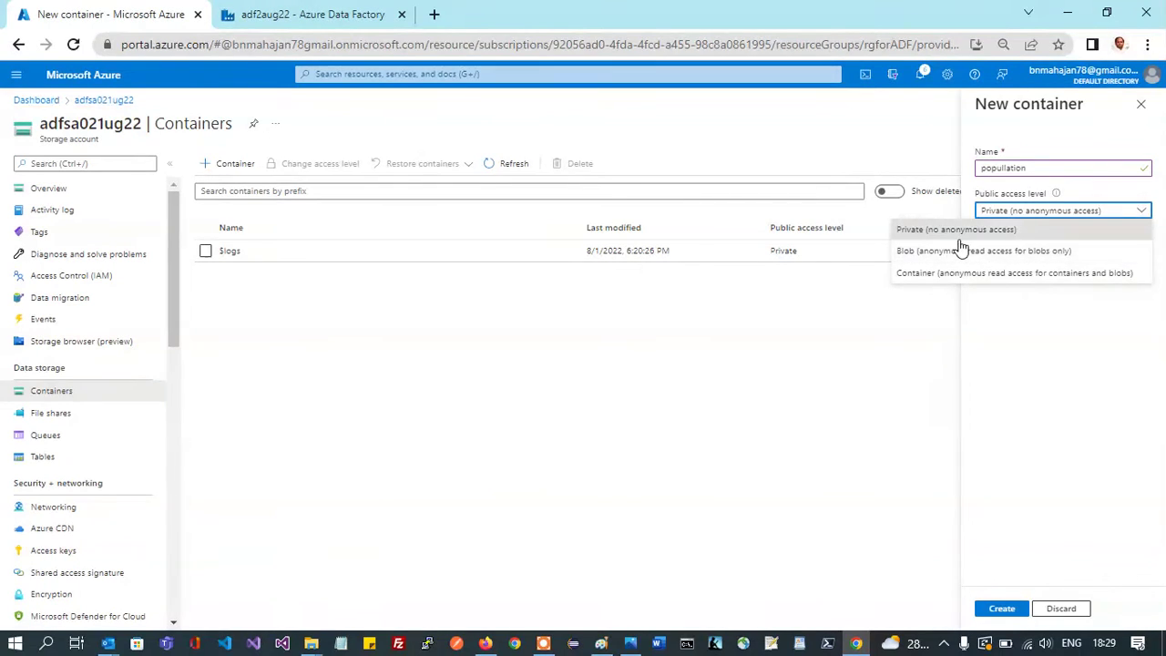
pyautogui.click(1032, 276)
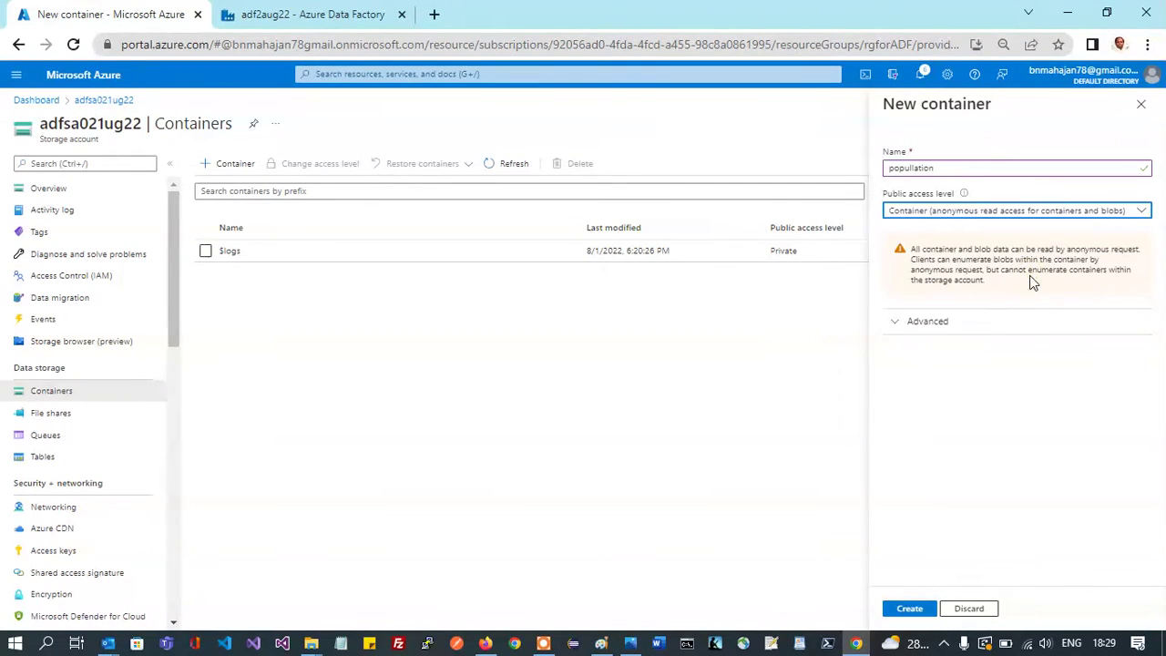
pyautogui.click(892, 326)
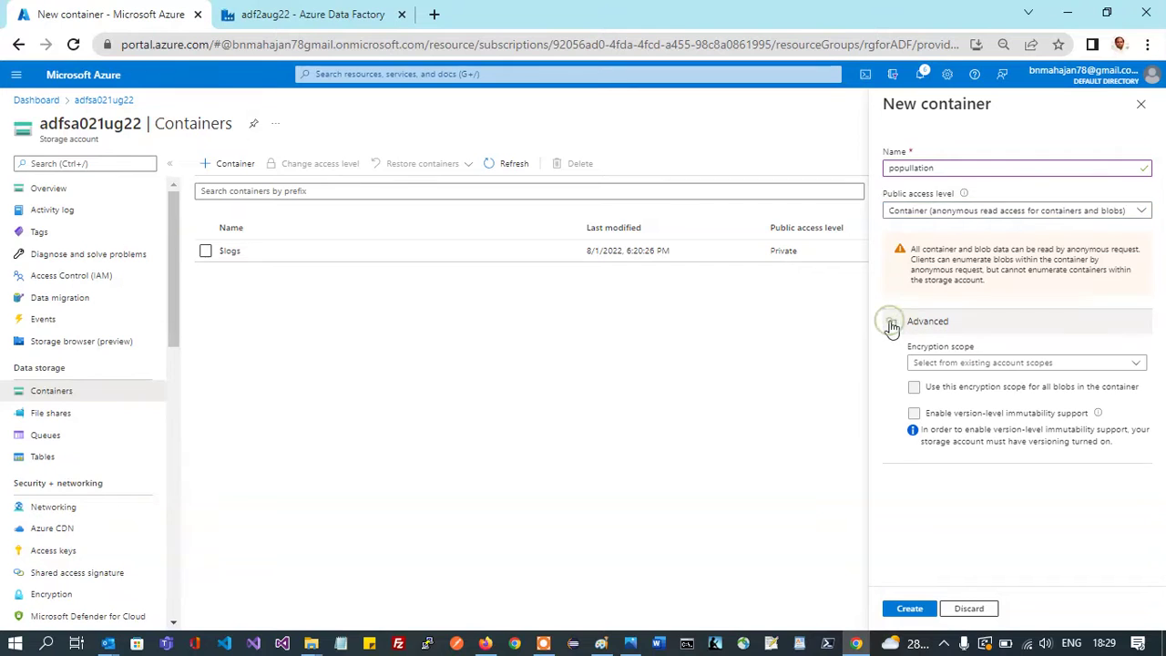
pyautogui.click(955, 210)
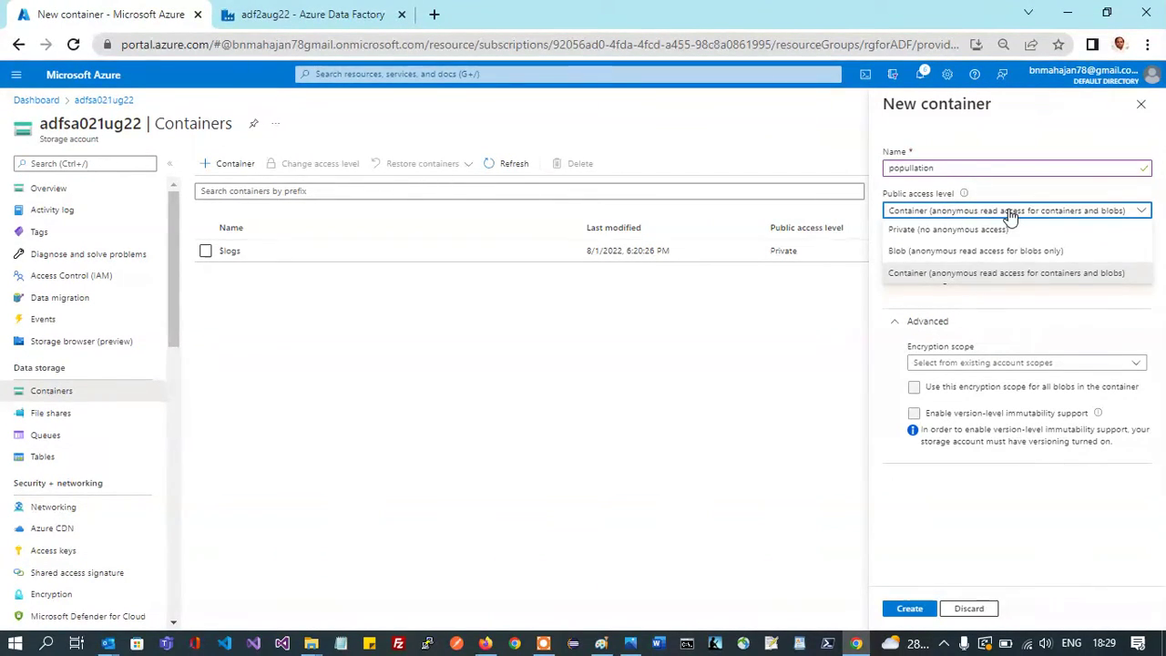
pyautogui.click(1005, 304)
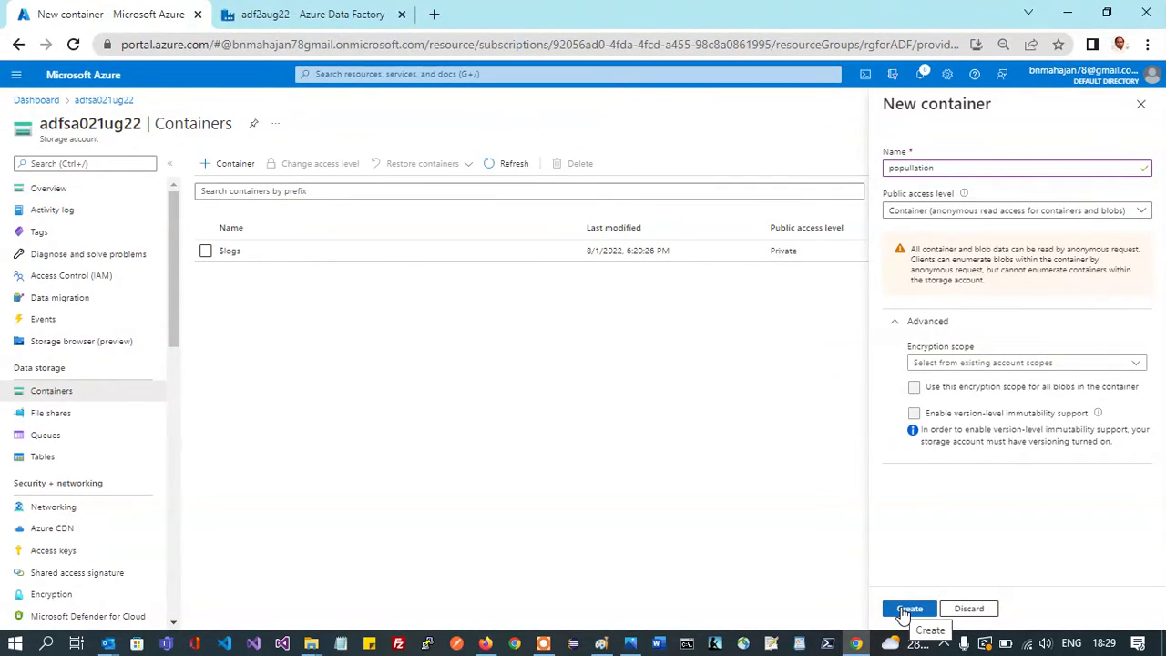
pyautogui.click(909, 608)
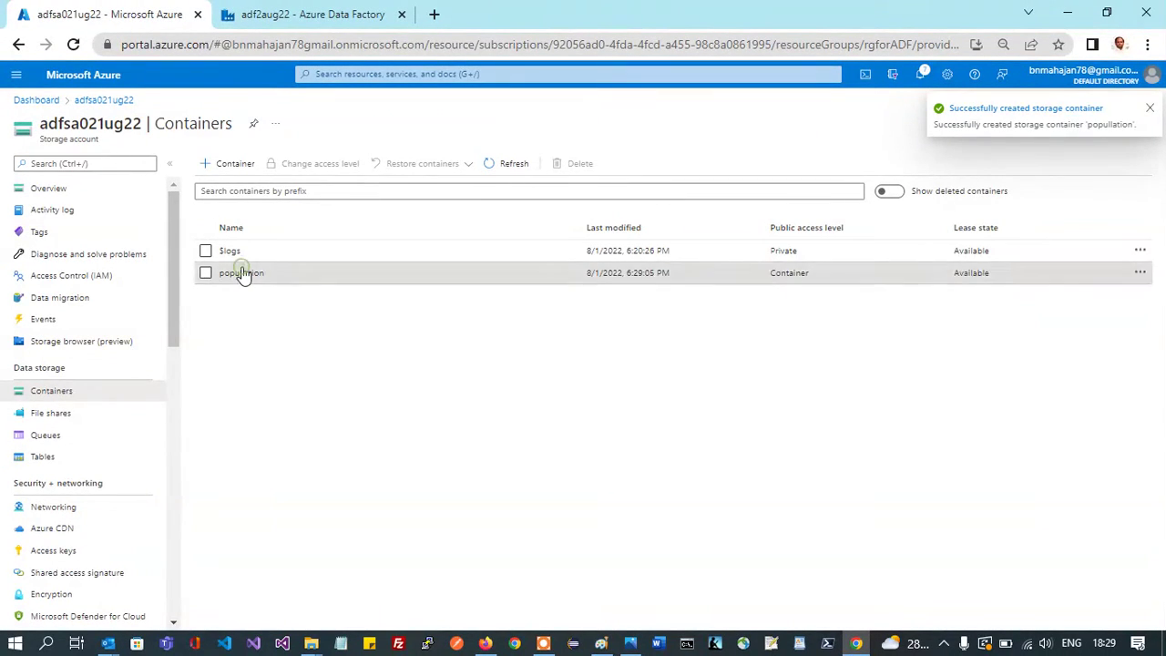
# Open the popullation container and choose population_by_age.tsv.gz from the azure data folder on Local Disk (D:) for upload.
pyautogui.click(242, 271)
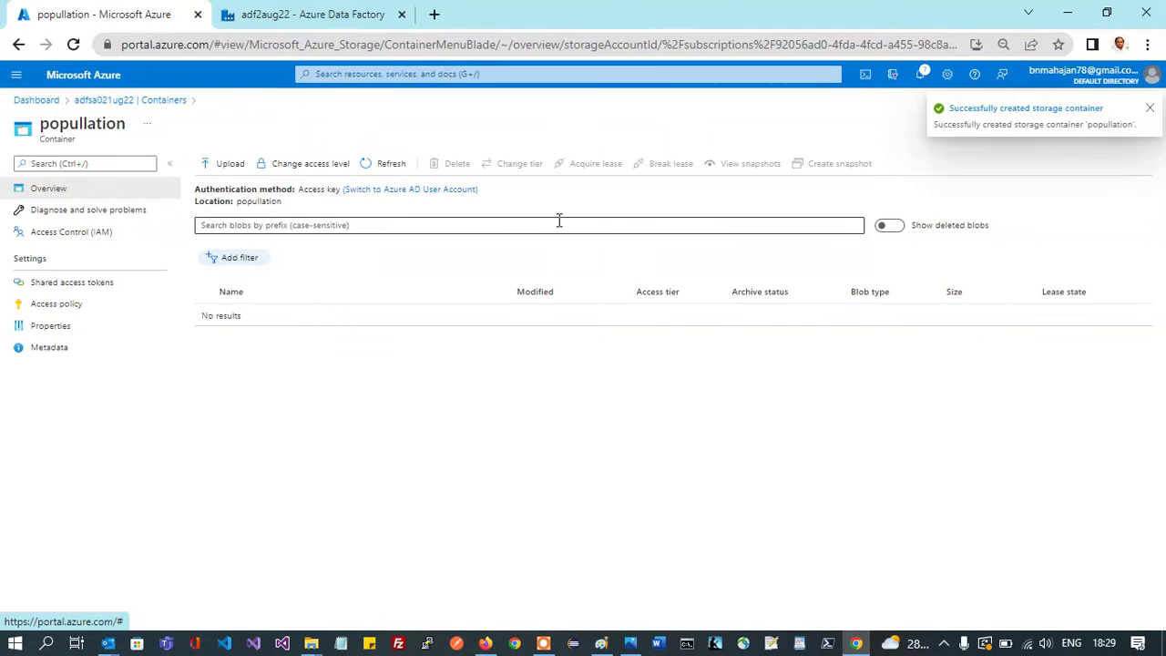
pyautogui.click(235, 163)
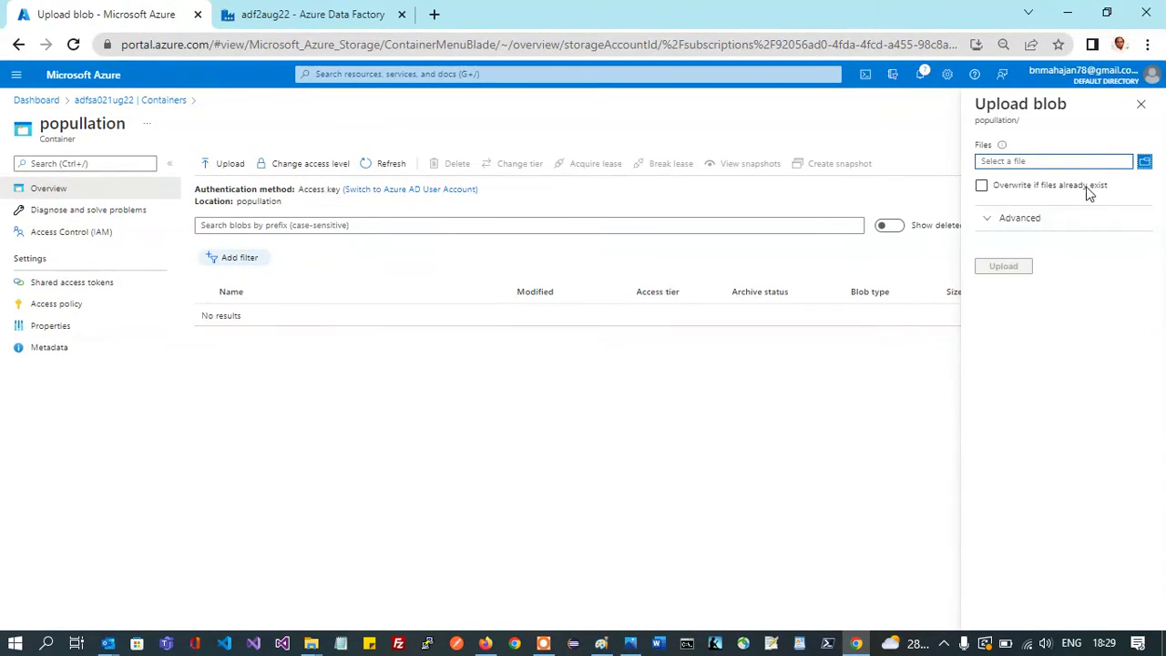
pyautogui.click(1144, 162)
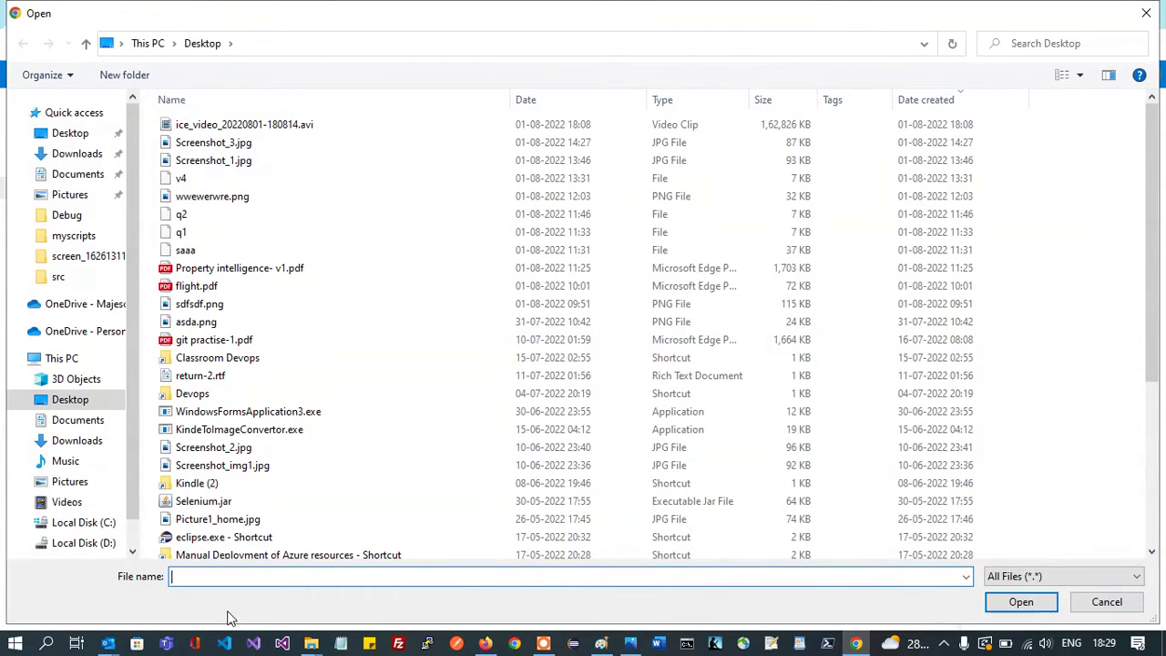
pyautogui.click(89, 548)
pyautogui.click(225, 200)
pyautogui.press('a')
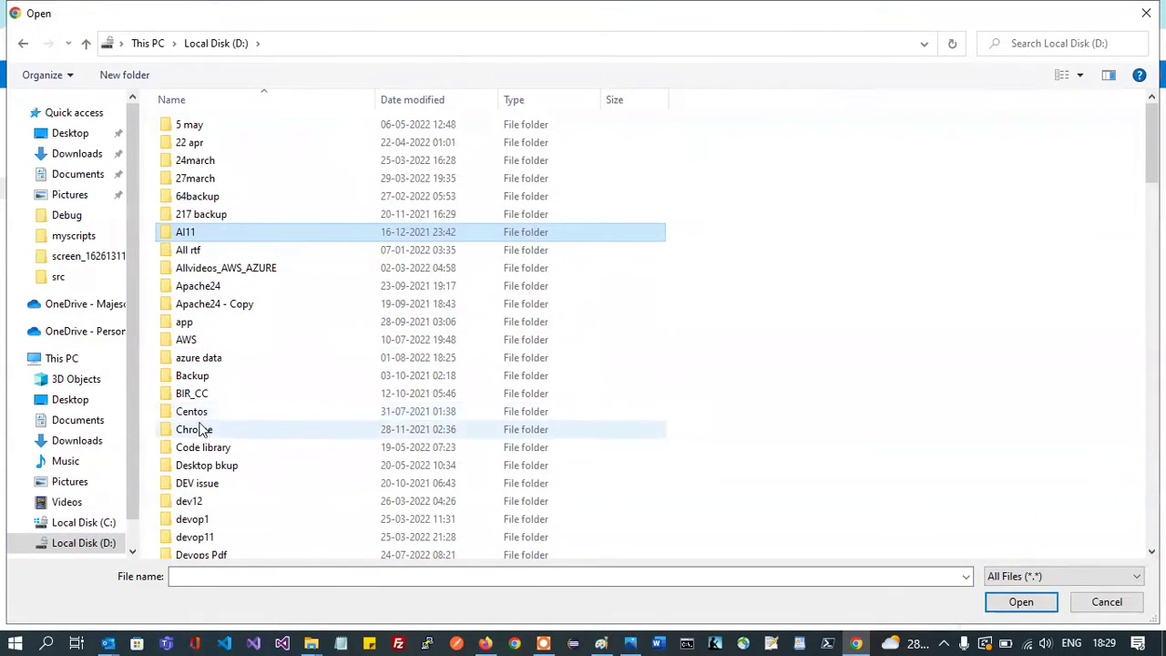
pyautogui.doubleClick(195, 357)
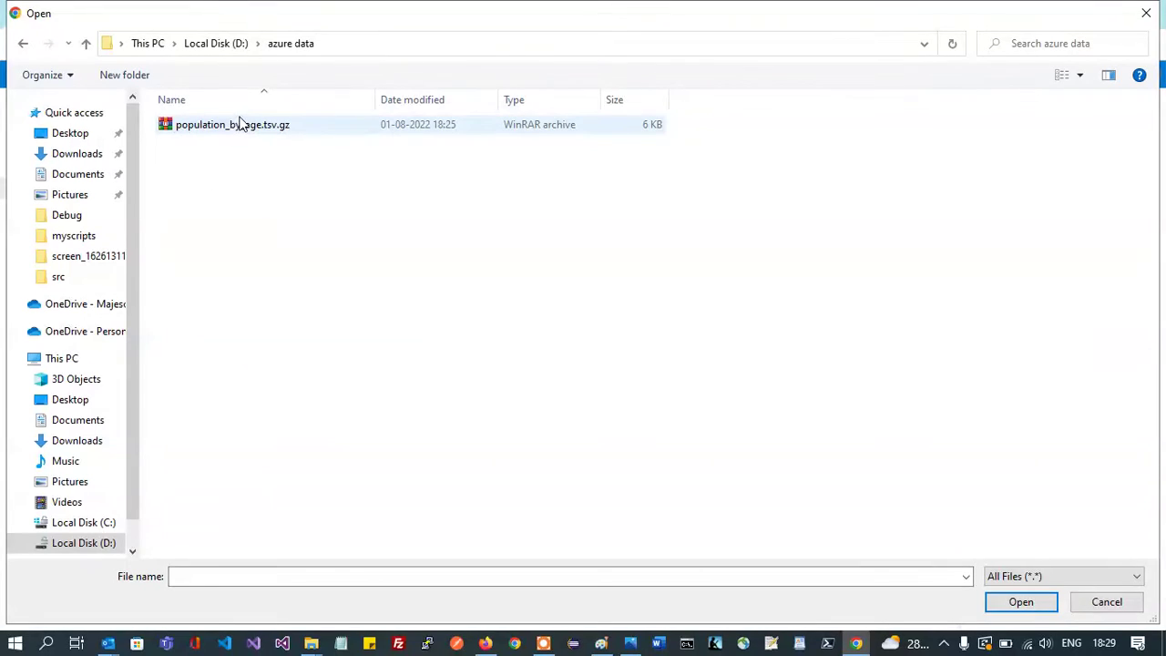
pyautogui.doubleClick(258, 129)
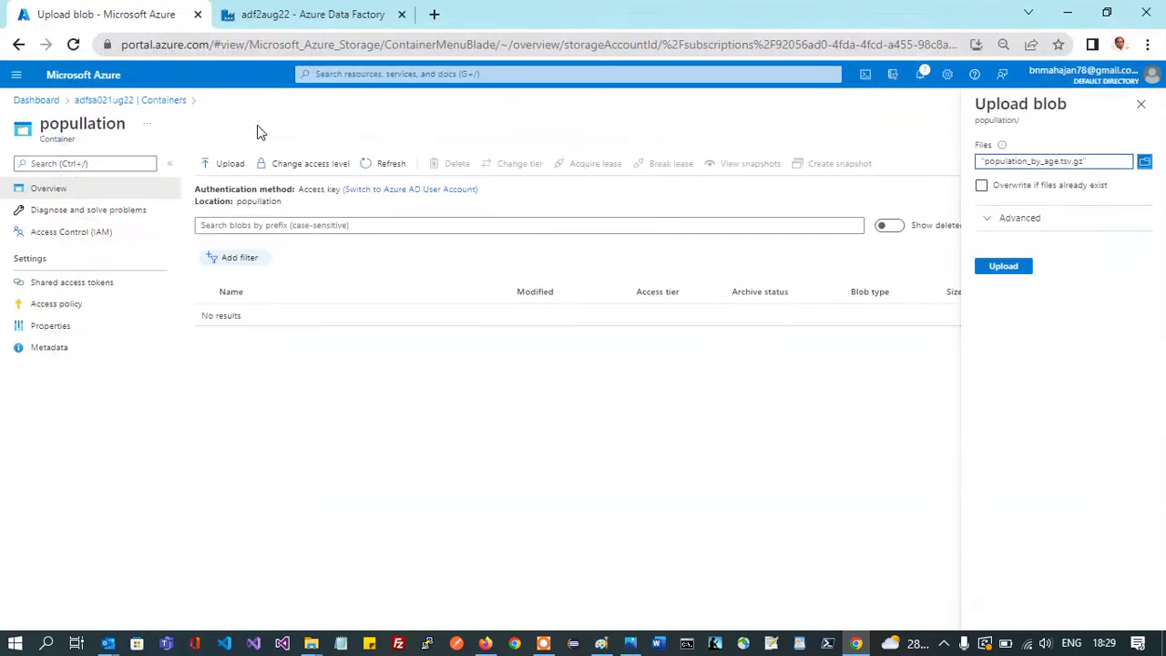
# Review the advanced blob options, keep their defaults with no target folder, and upload the file to the container.
pyautogui.click(988, 222)
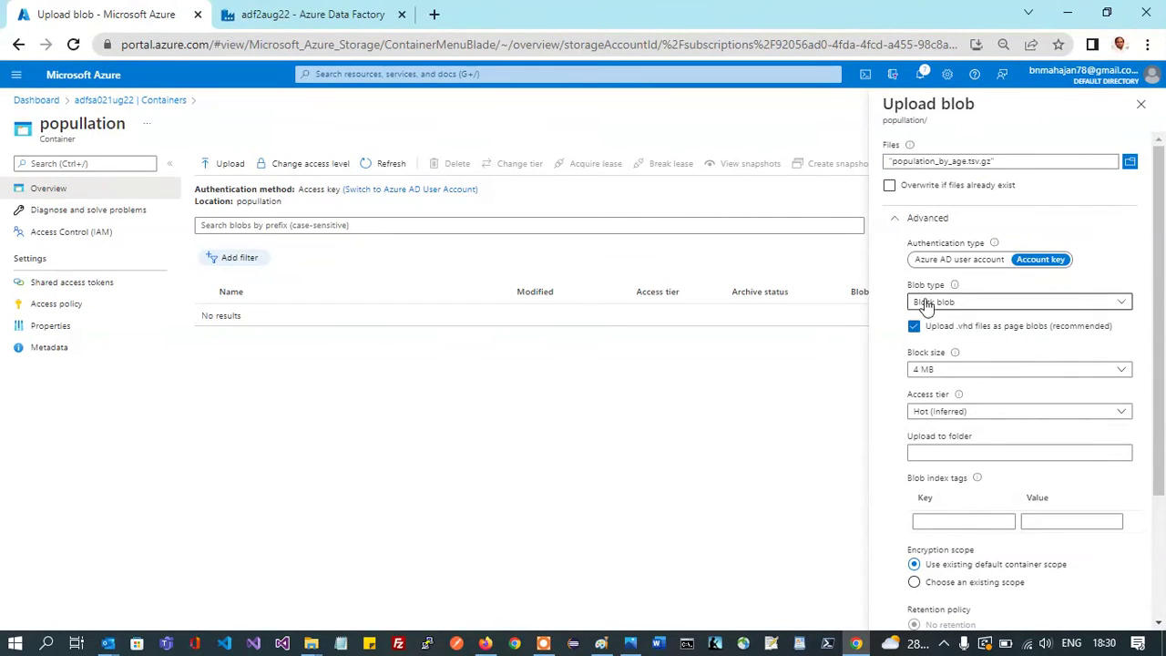
pyautogui.scroll(-1, 971, 390)
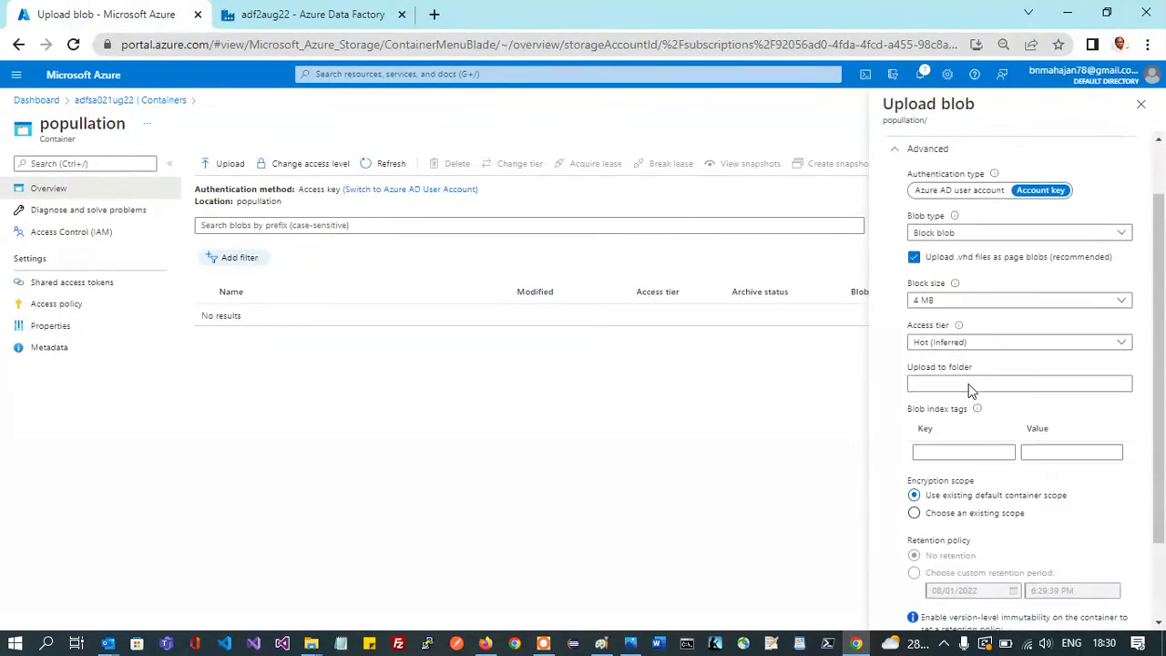
pyautogui.scroll(-2, 971, 390)
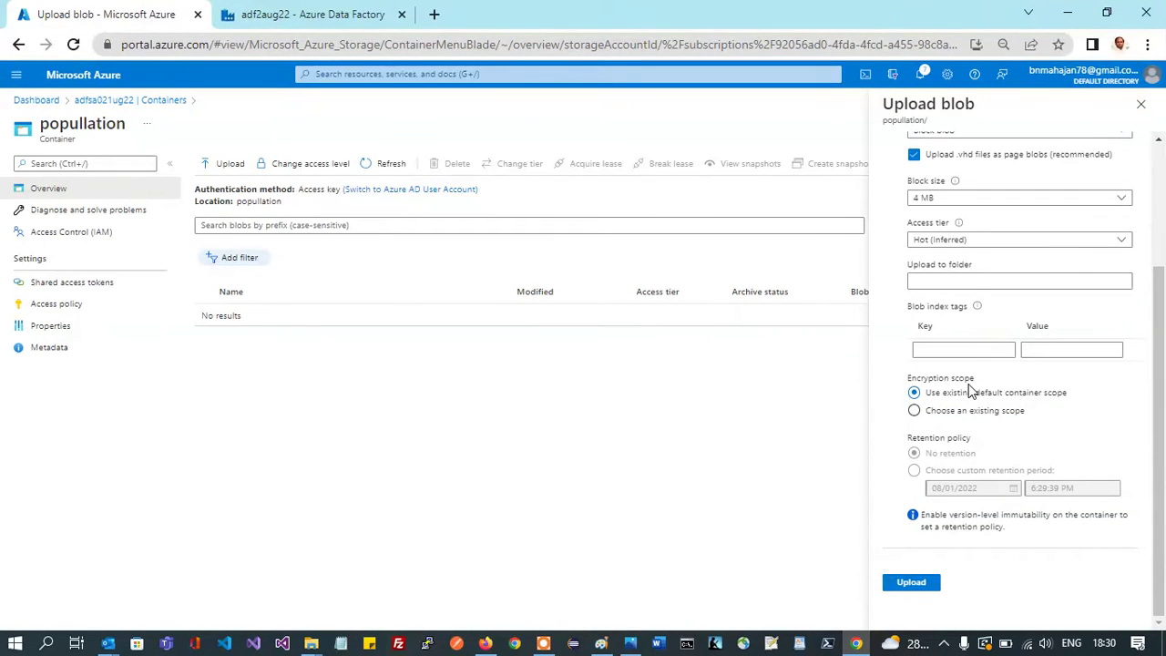
pyautogui.click(953, 278)
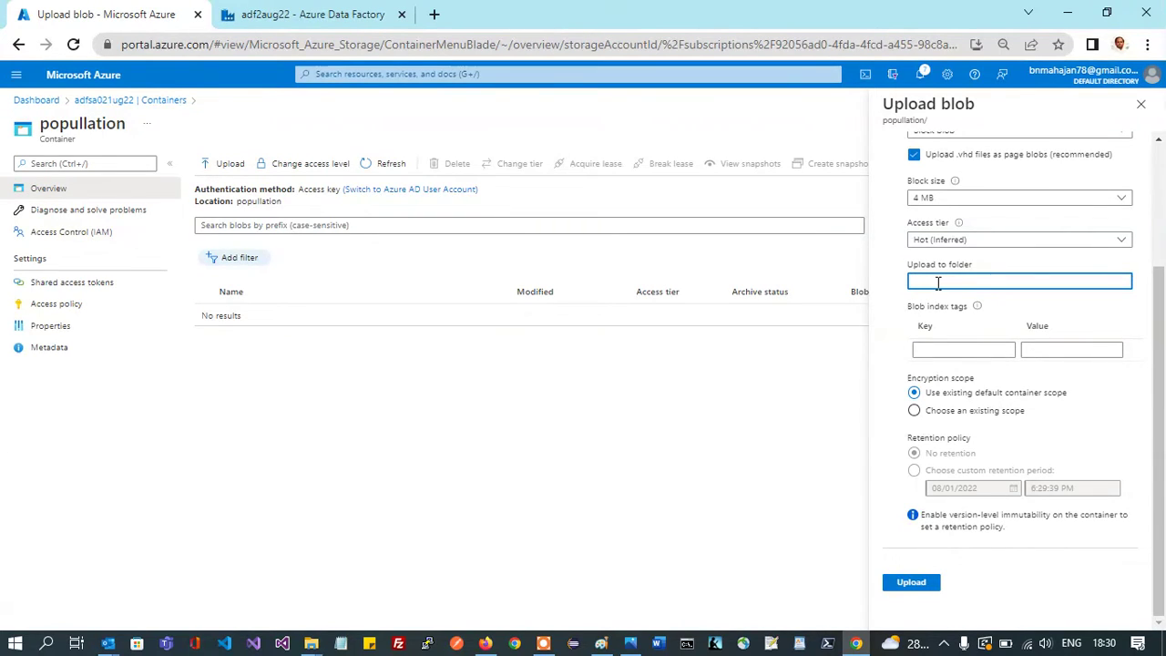
pyautogui.click(908, 586)
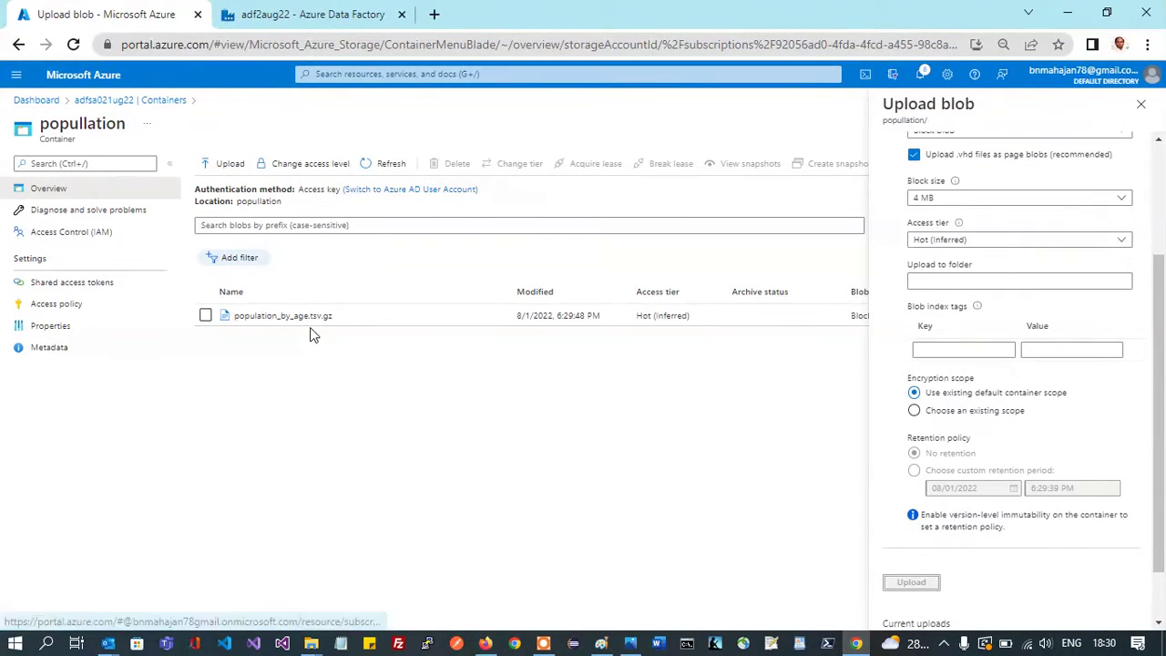
pyautogui.click(1140, 107)
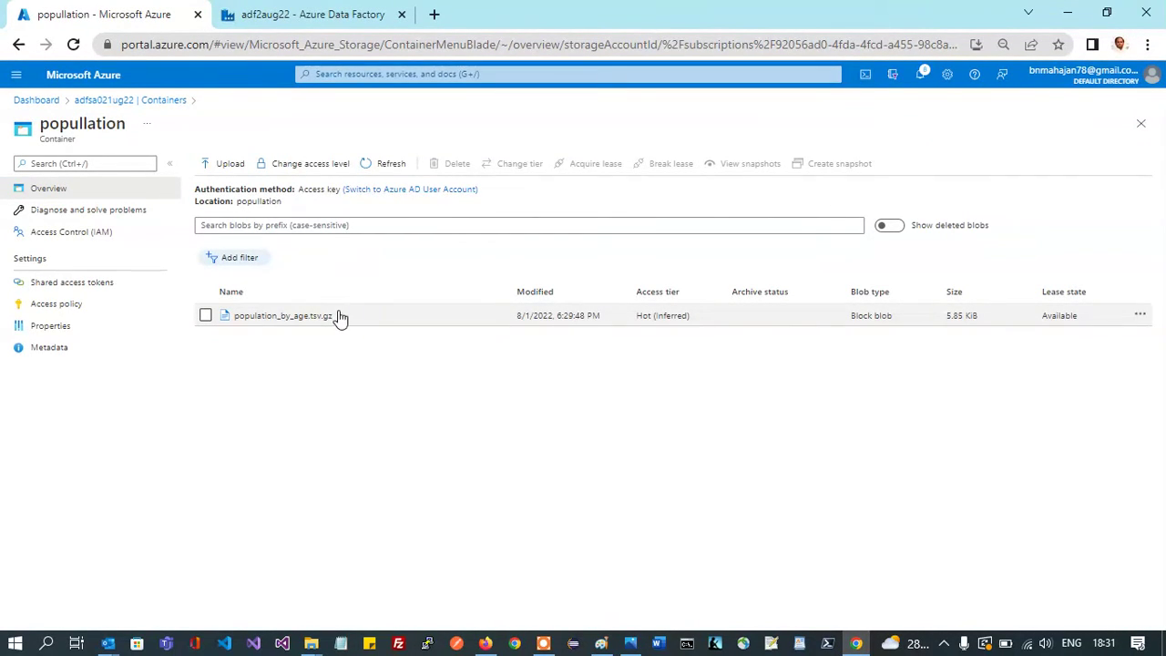
# Examine the properties of population_by_age.tsv.gz and the container's access control, access policy and shared access token settings.
pyautogui.click(283, 316)
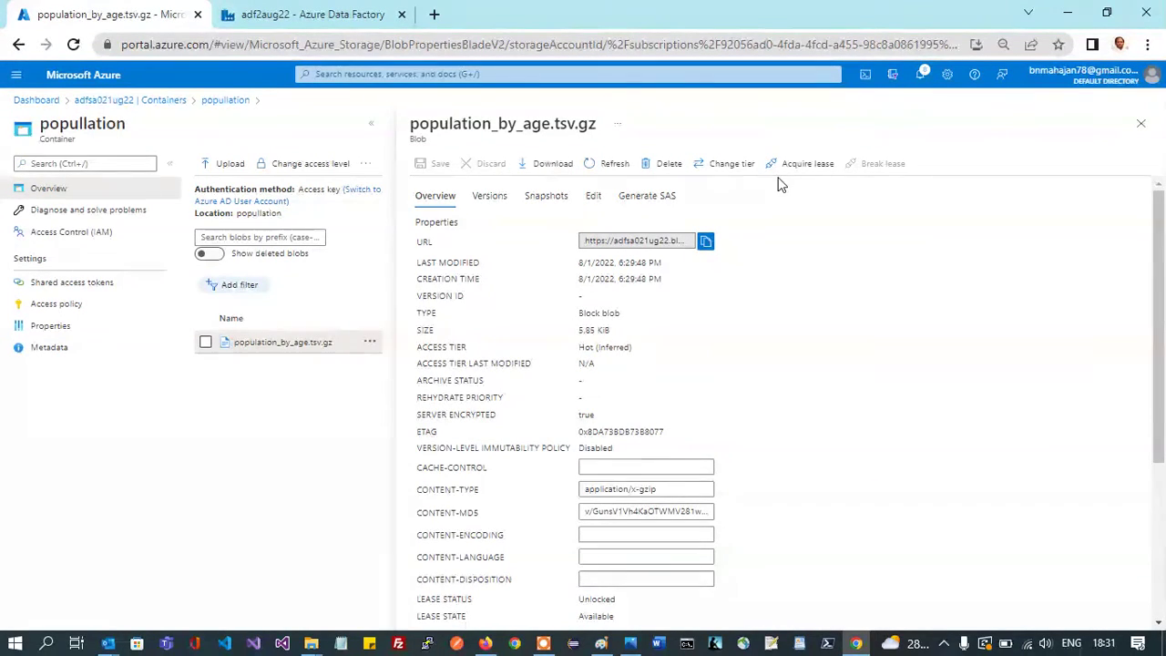
pyautogui.click(1141, 123)
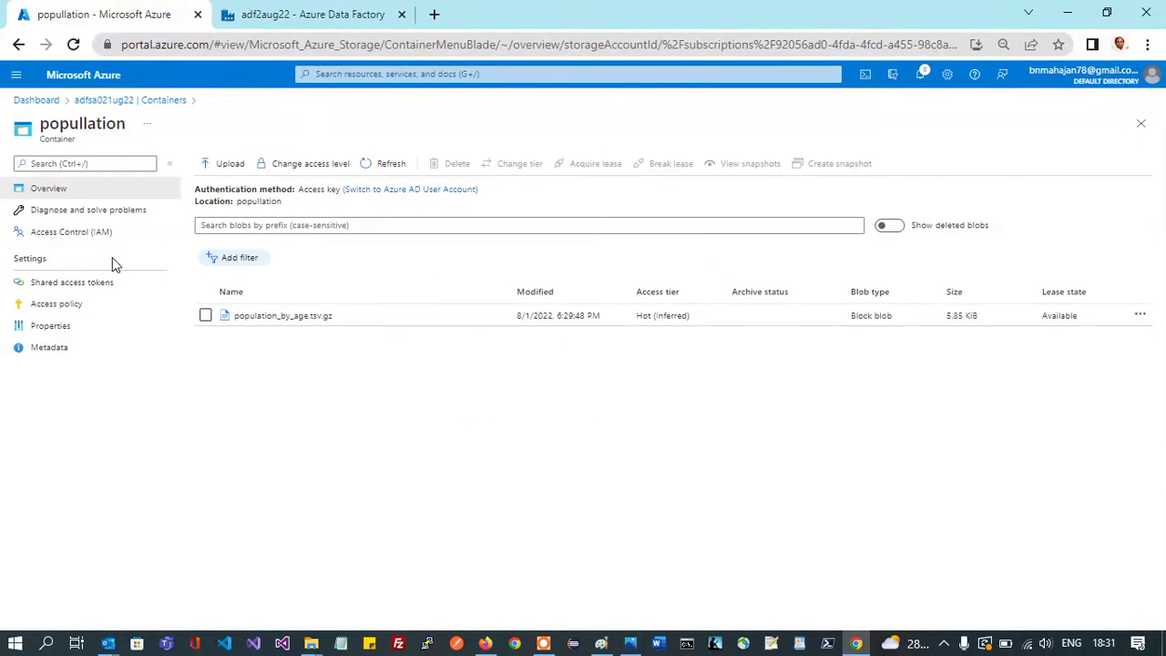
pyautogui.click(89, 233)
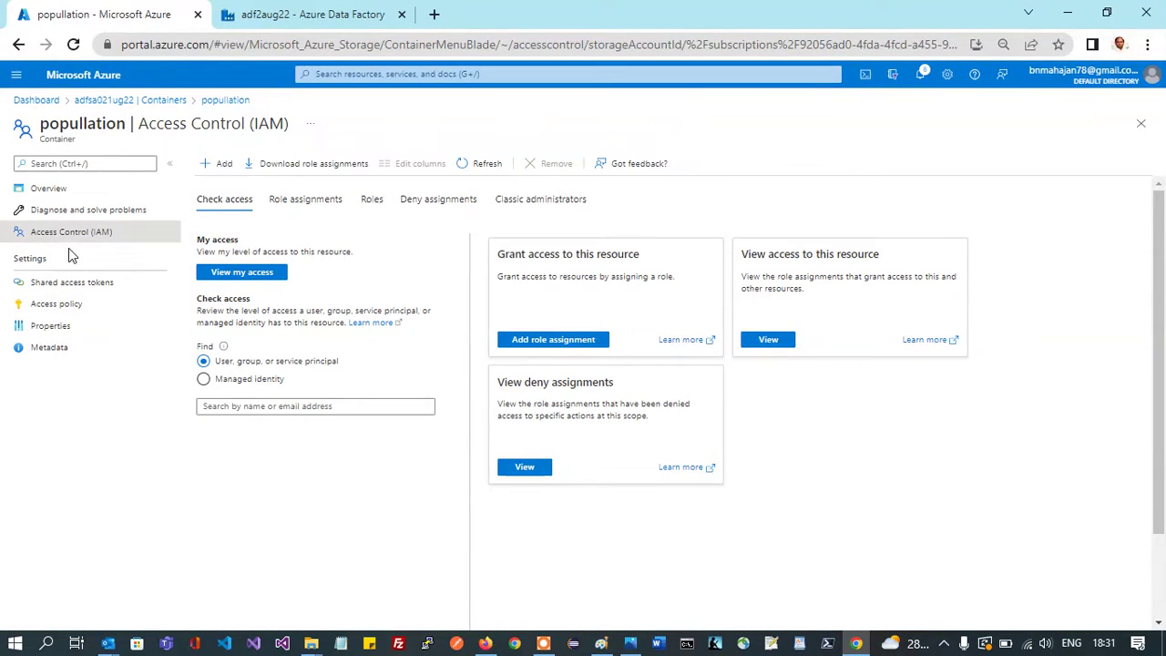
pyautogui.click(57, 306)
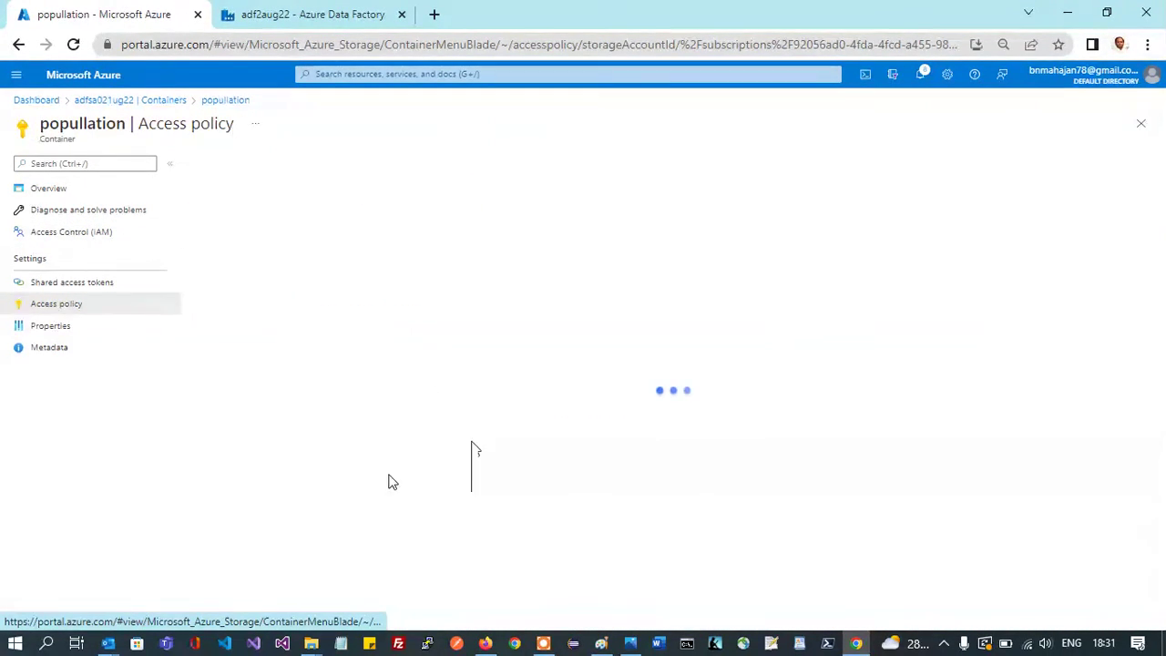
pyautogui.click(37, 283)
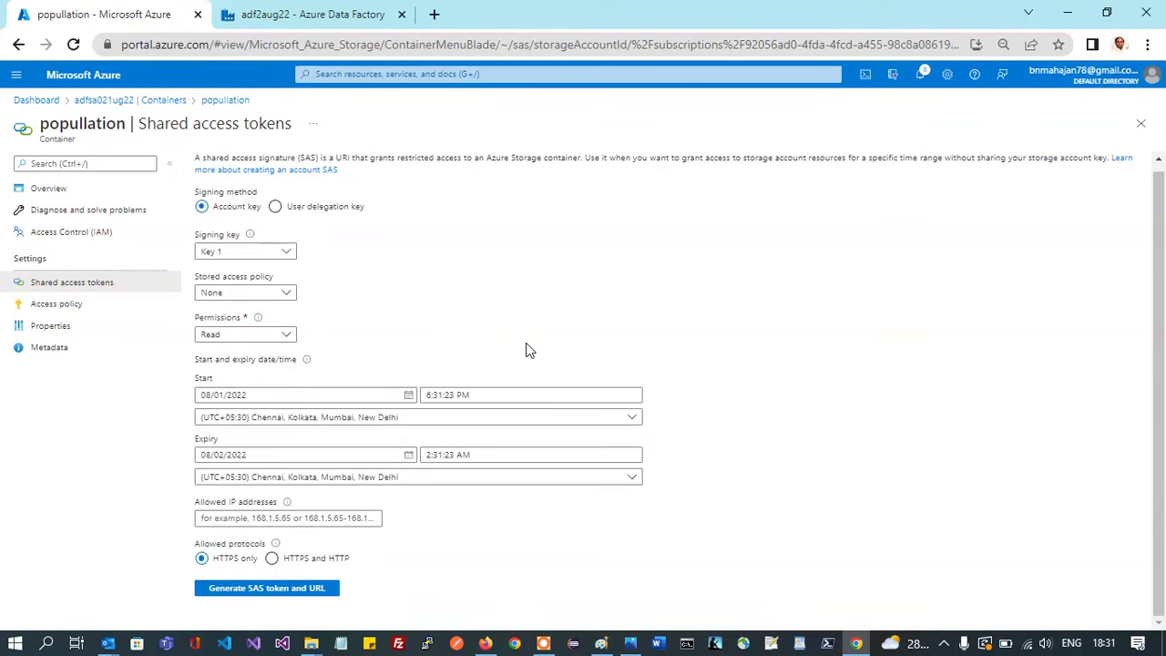
pyautogui.click(202, 101)
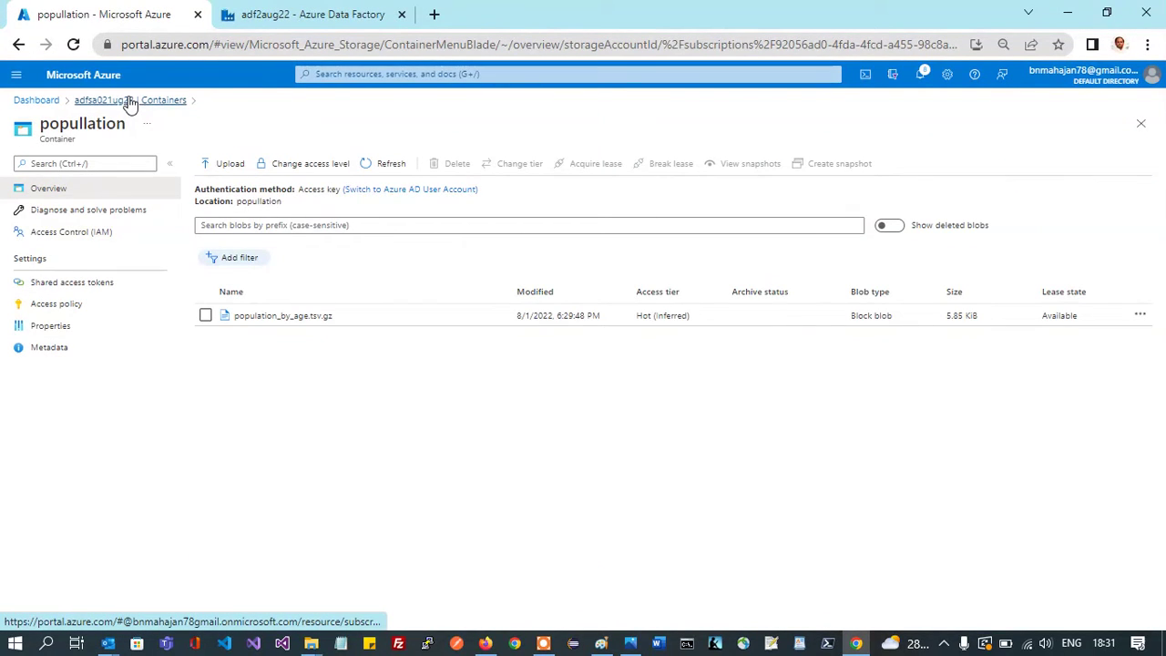
pyautogui.doubleClick(72, 124)
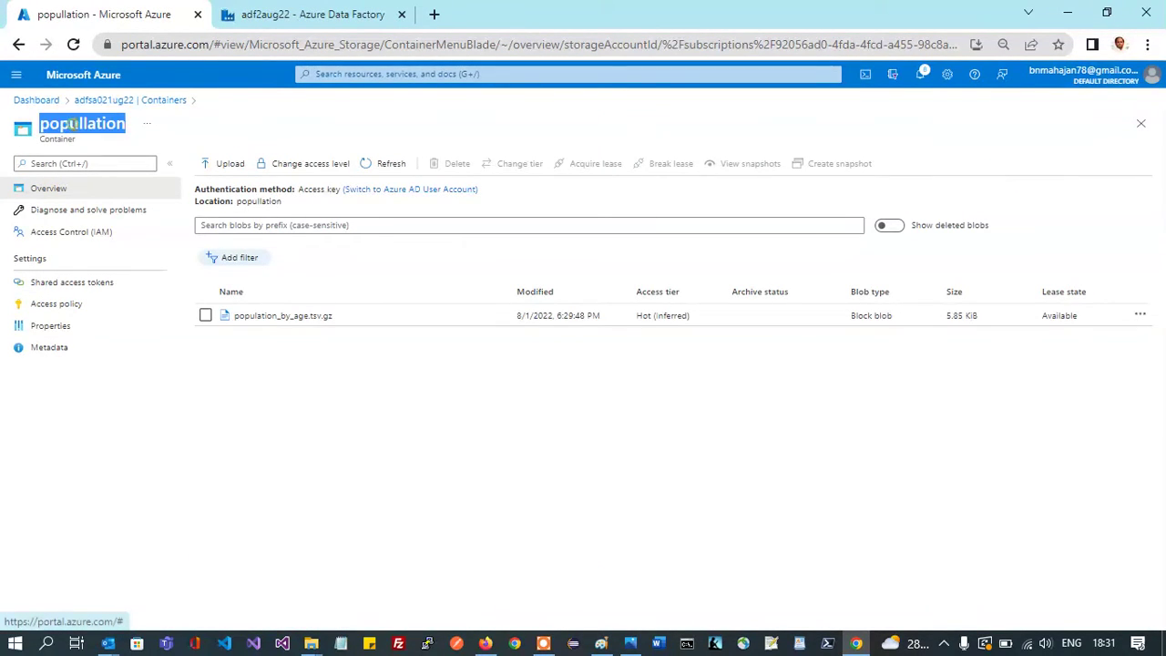
# Return to the dashboard and open the containers of adfdlsa02aug22 through the rgforADF resource group.
pyautogui.click(37, 100)
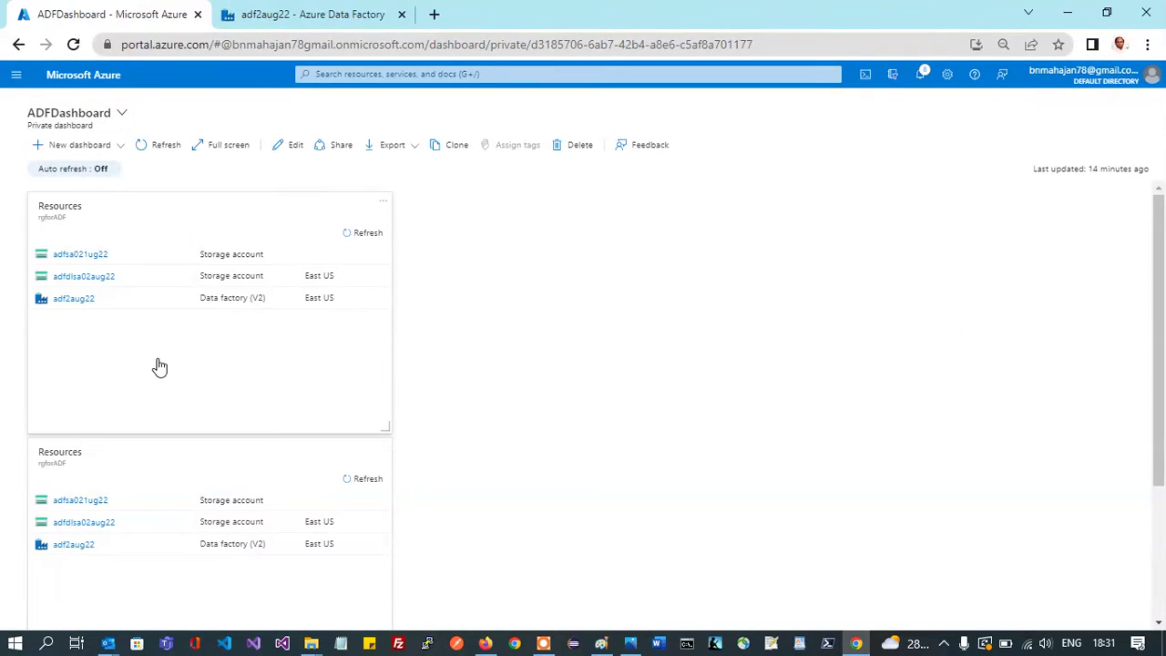
pyautogui.click(86, 288)
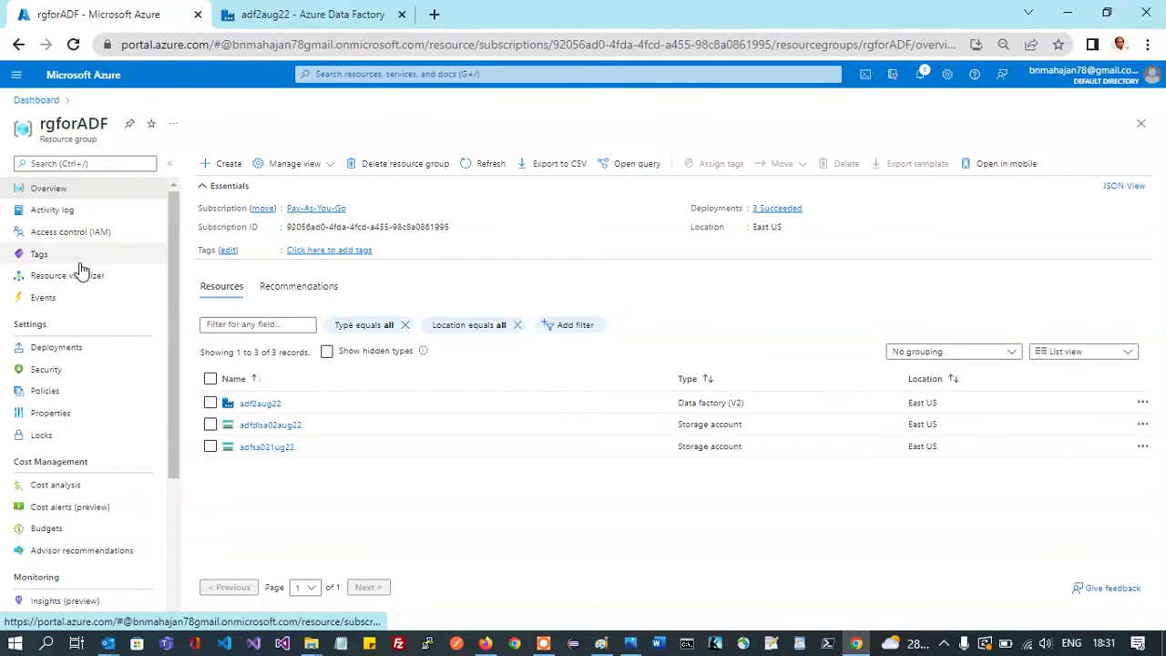
pyautogui.click(263, 425)
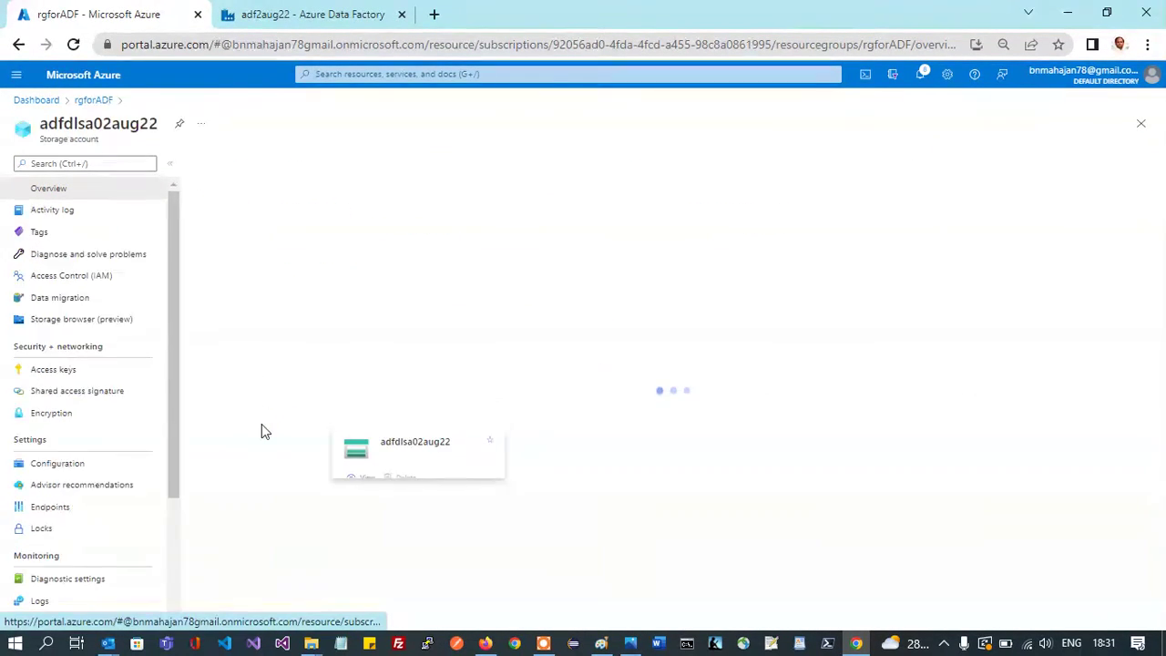
pyautogui.click(42, 393)
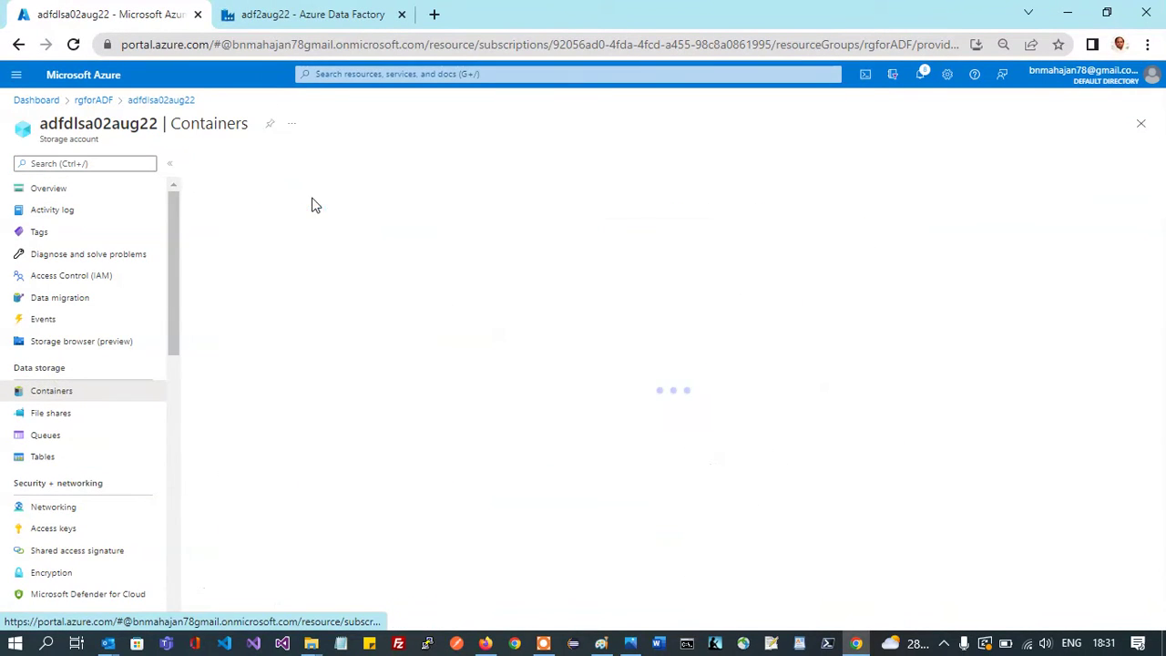
# Create a container named raw in adfdlsa02aug22 with private access and open it.
pyautogui.click(233, 167)
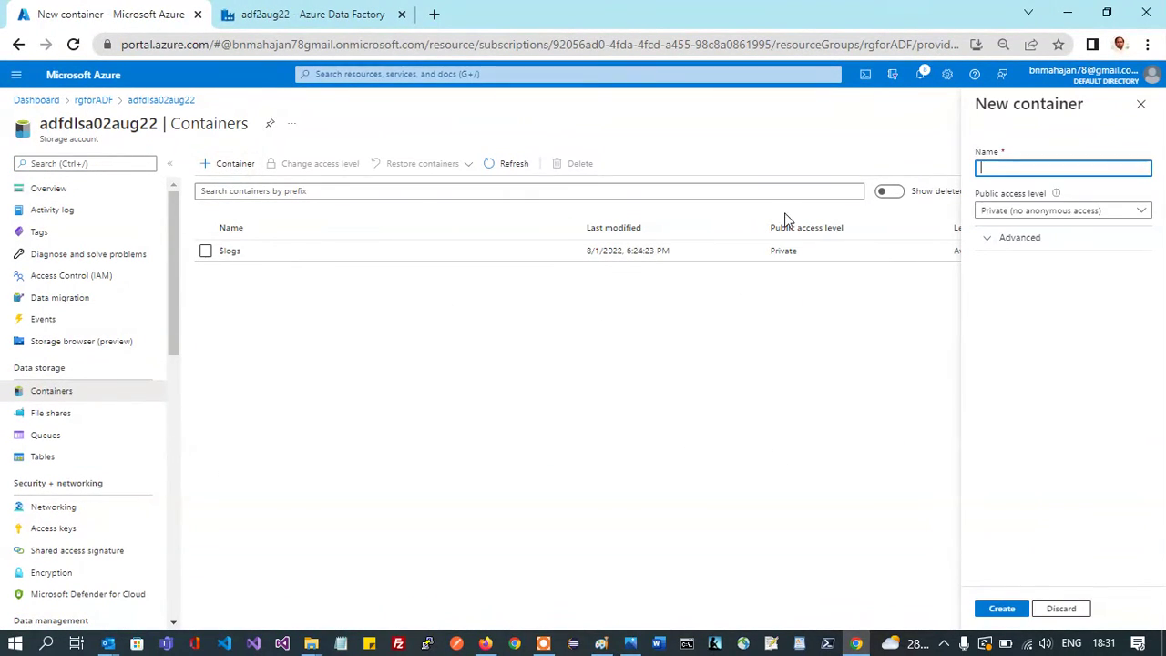
pyautogui.write('raw')
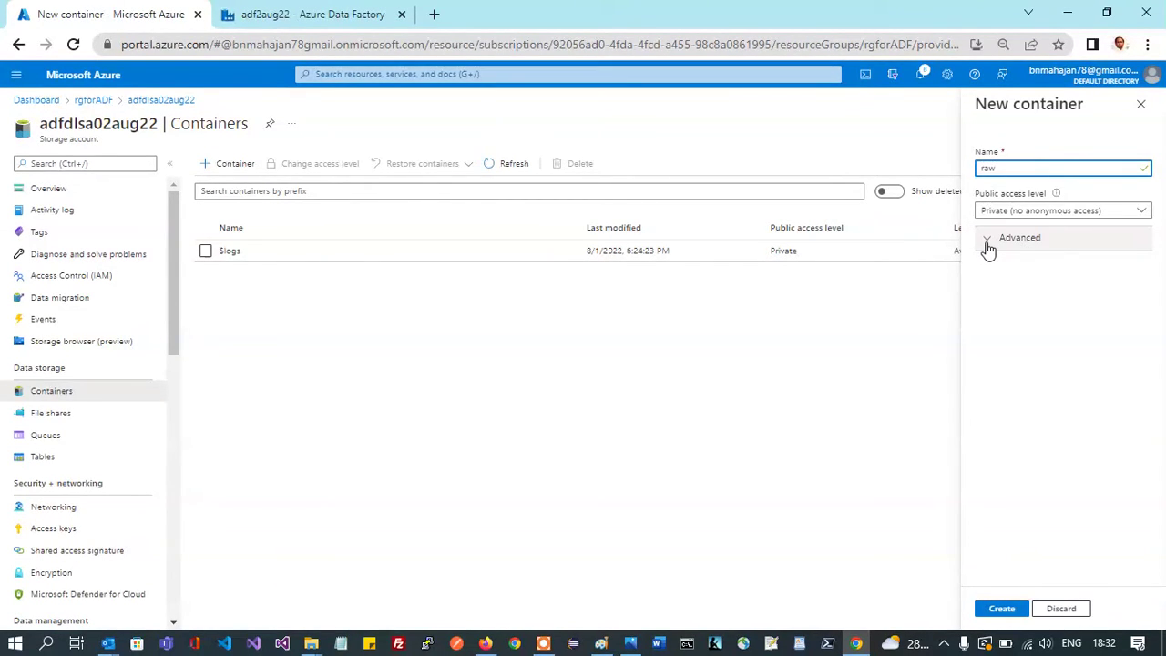
pyautogui.click(1003, 609)
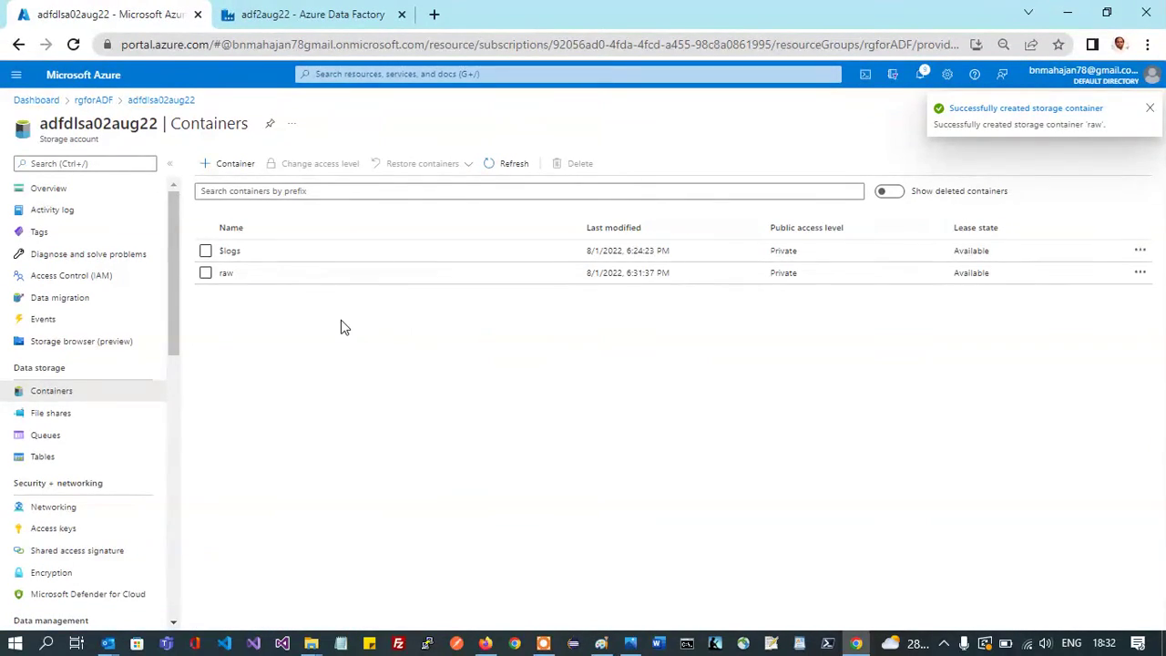
pyautogui.click(245, 274)
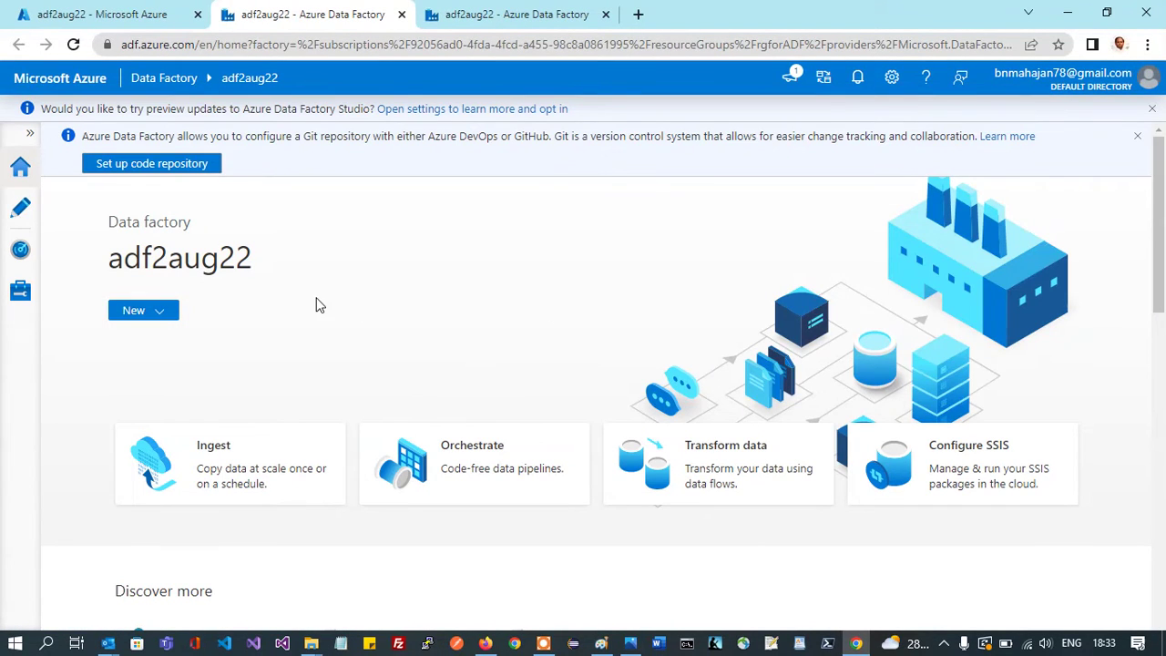
# Start a new linked service from the data factory's management area and search the data stores for storage.
pyautogui.click(29, 220)
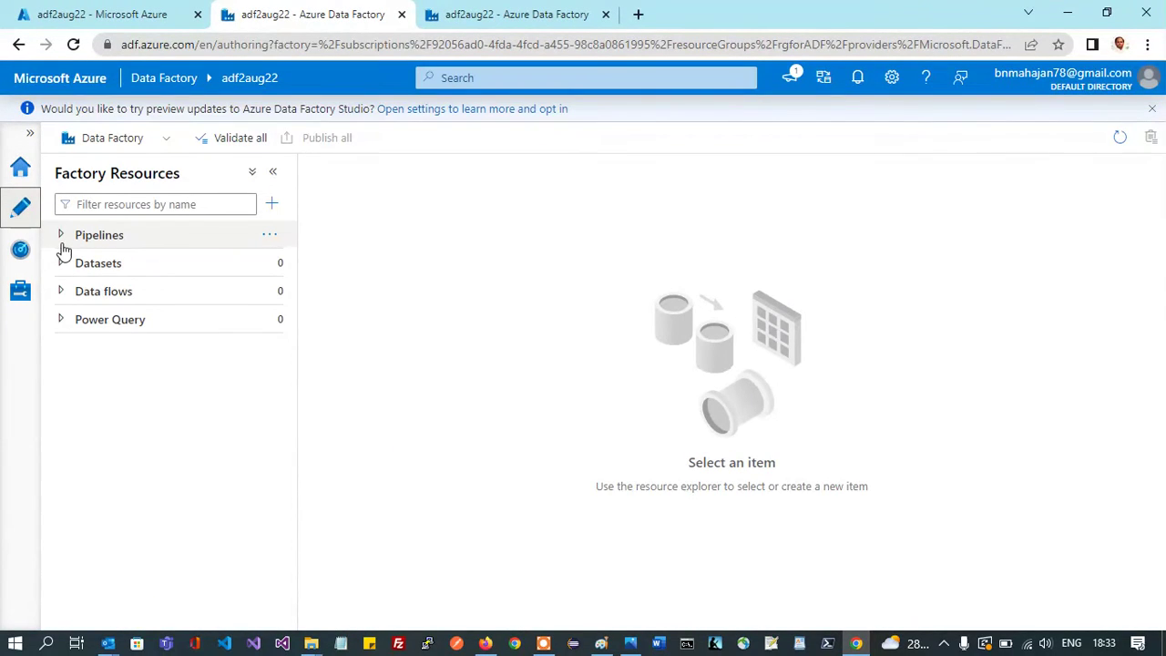
pyautogui.click(13, 307)
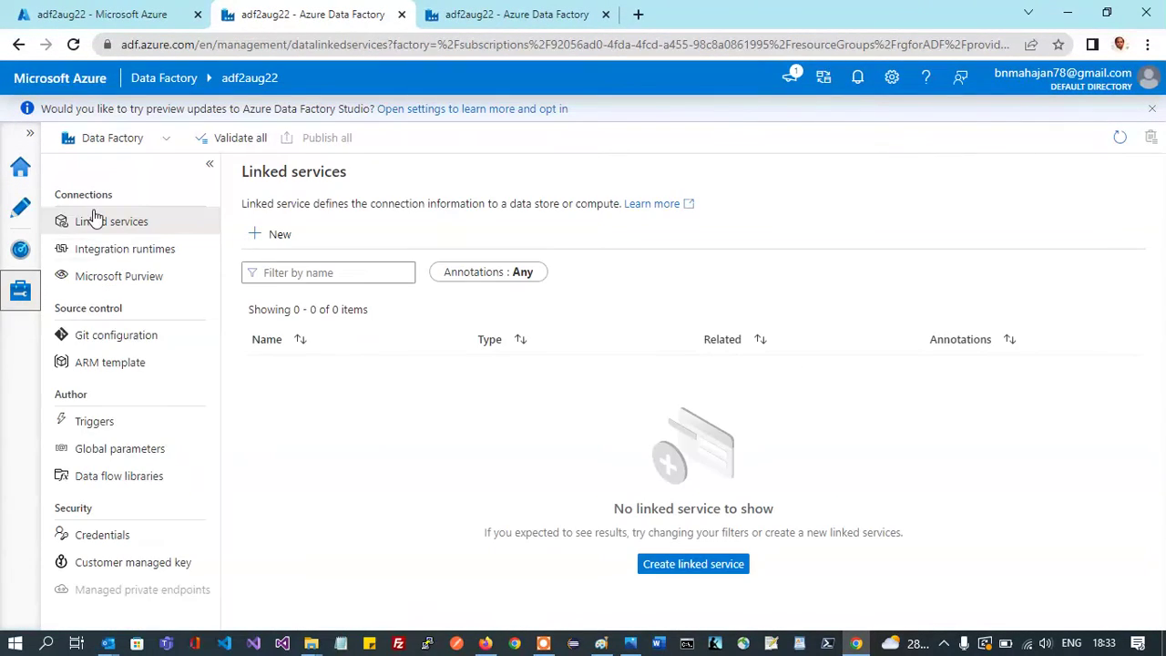
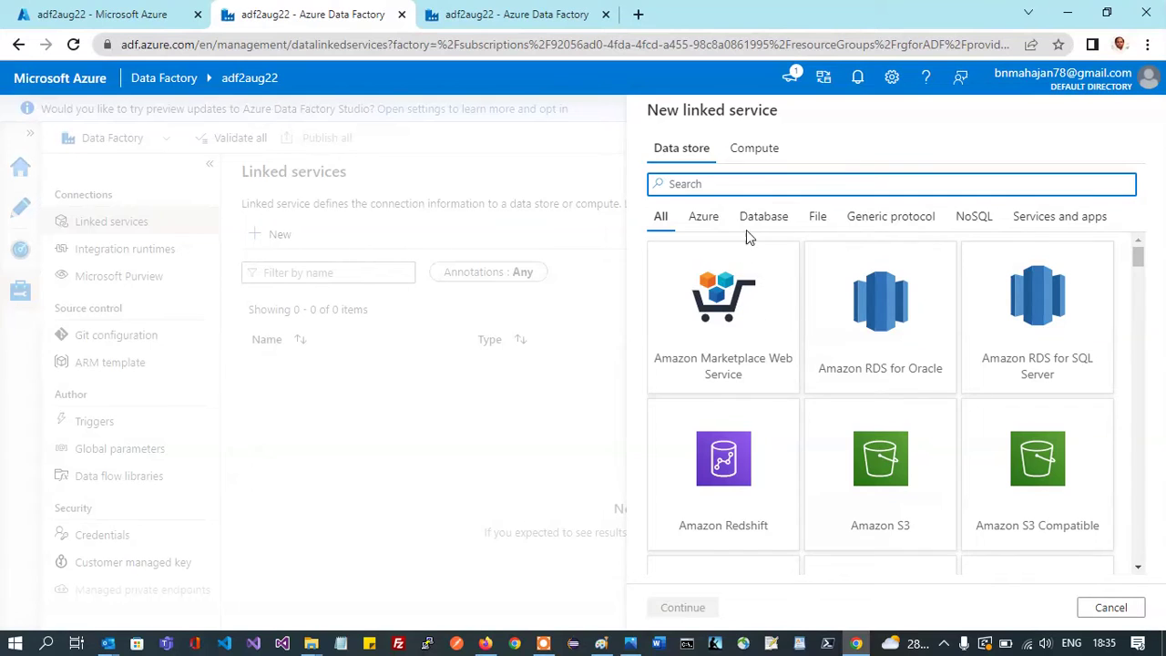
pyautogui.scroll(-1, 828, 425)
pyautogui.scroll(-5, 828, 425)
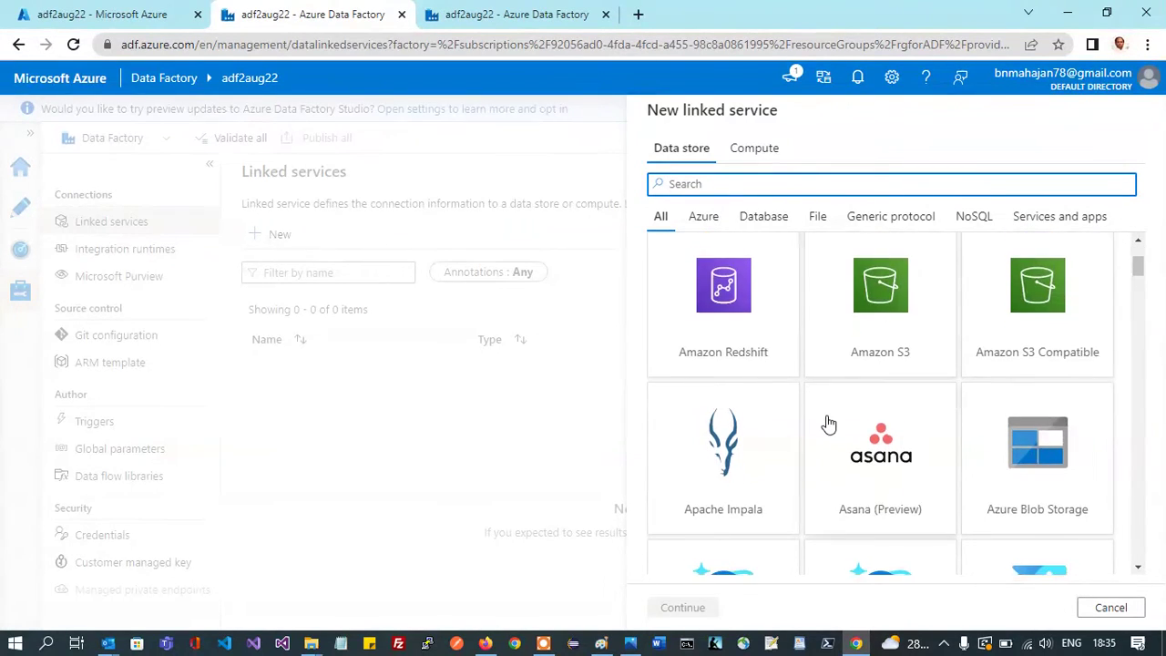
pyautogui.write('storage')
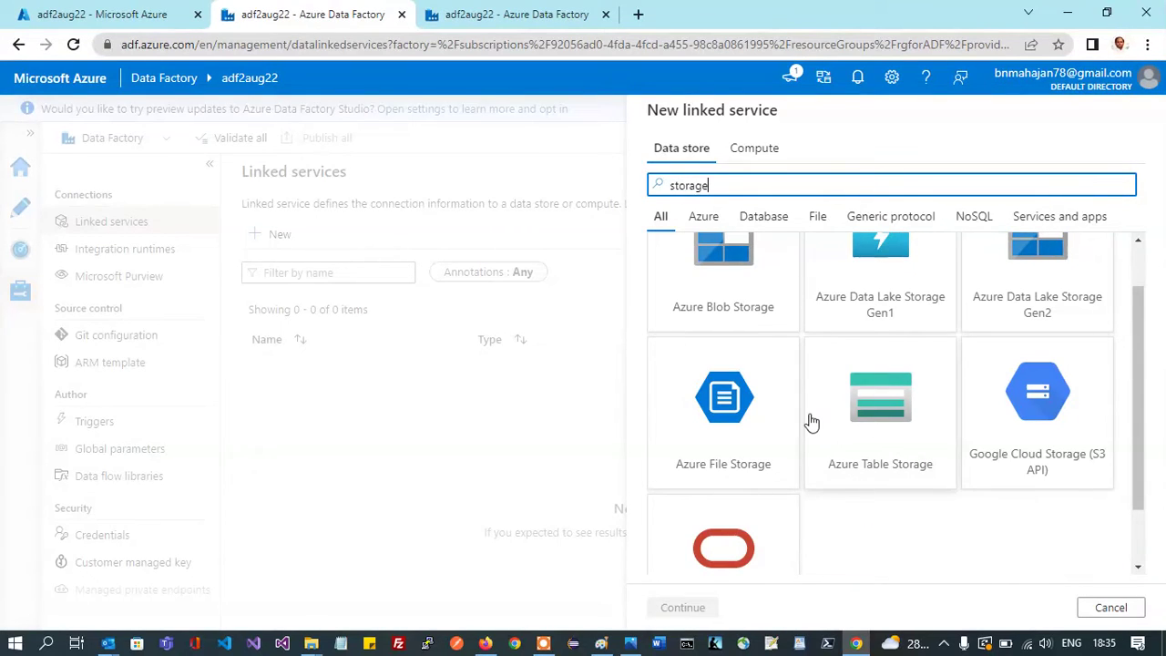
# Look through the storage connectors and continue with Azure Blob Storage as the linked service type.
pyautogui.scroll(1, 812, 421)
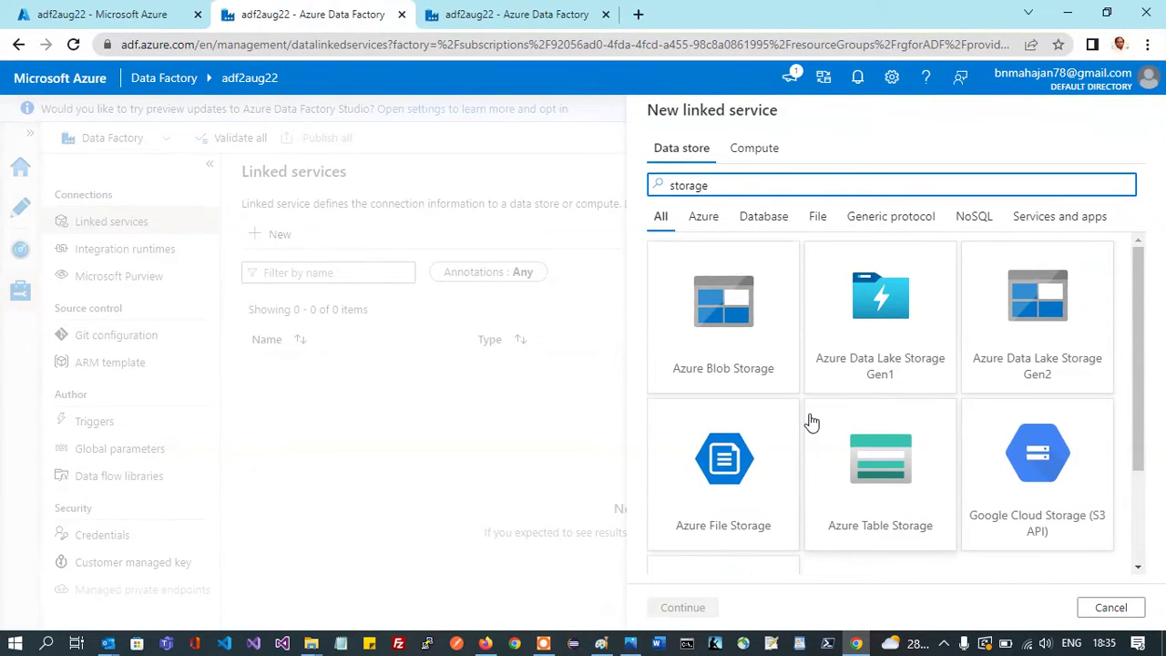
pyautogui.scroll(-1, 972, 489)
pyautogui.scroll(1, 971, 489)
pyautogui.scroll(-2, 886, 462)
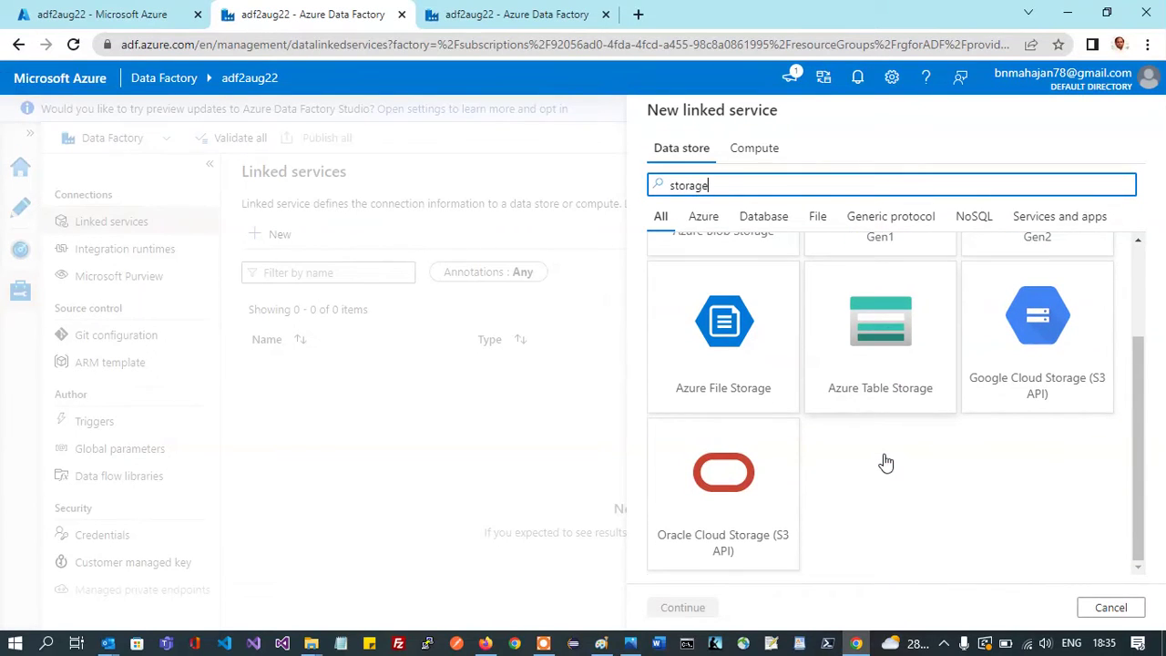
pyautogui.scroll(2, 911, 318)
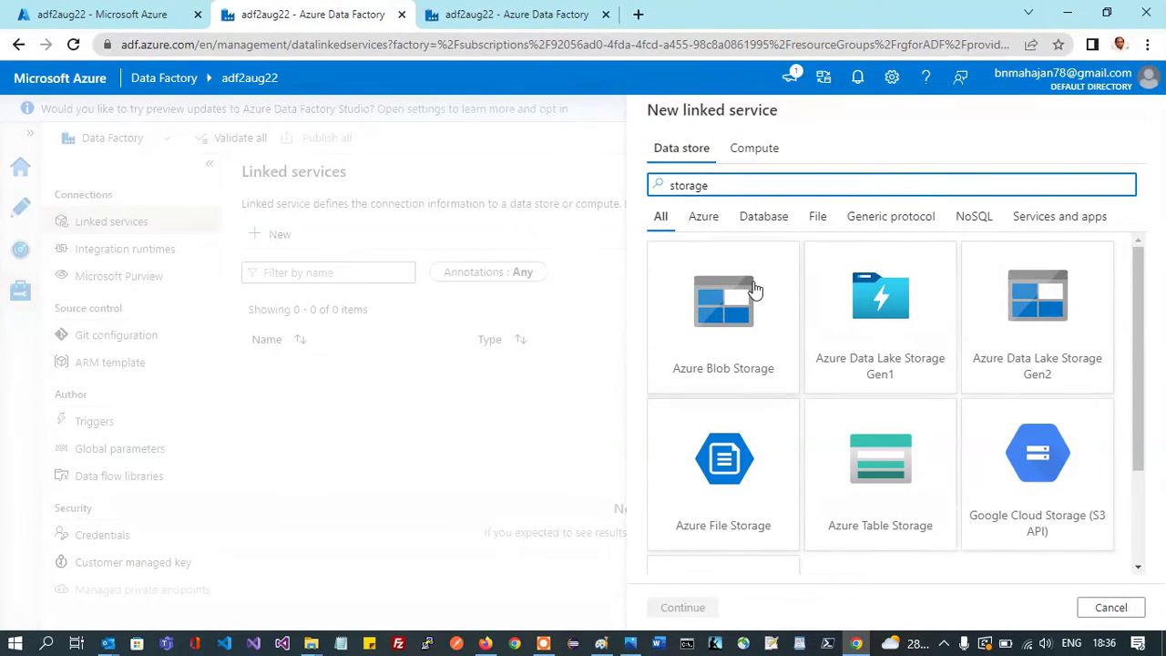
pyautogui.click(714, 314)
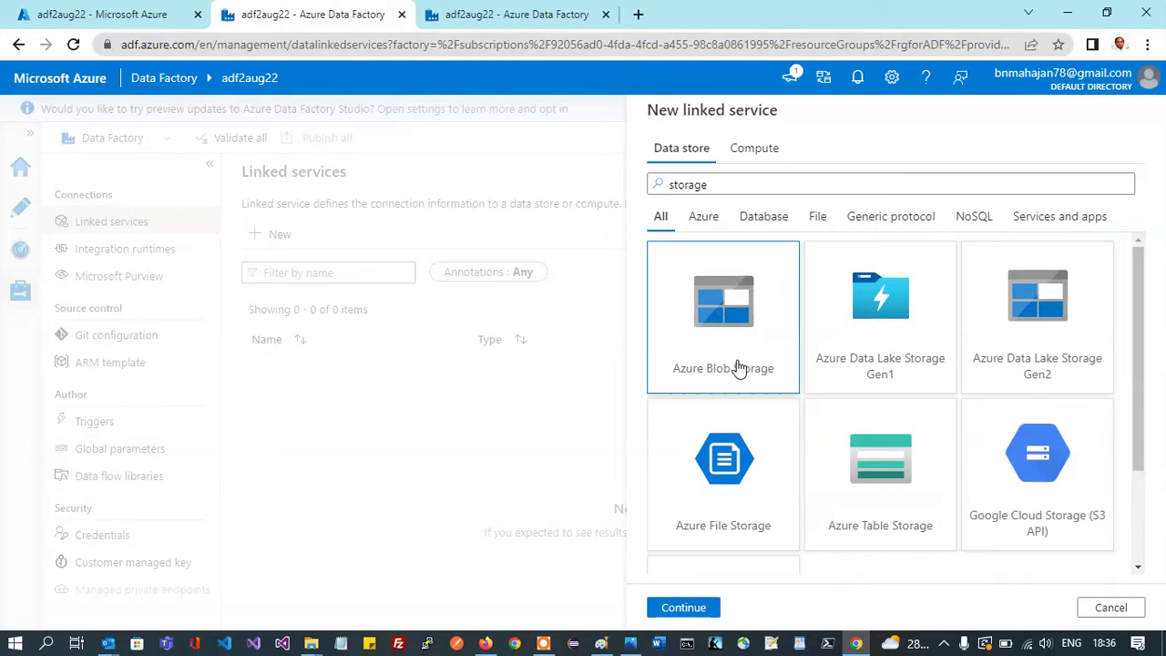
pyautogui.click(676, 606)
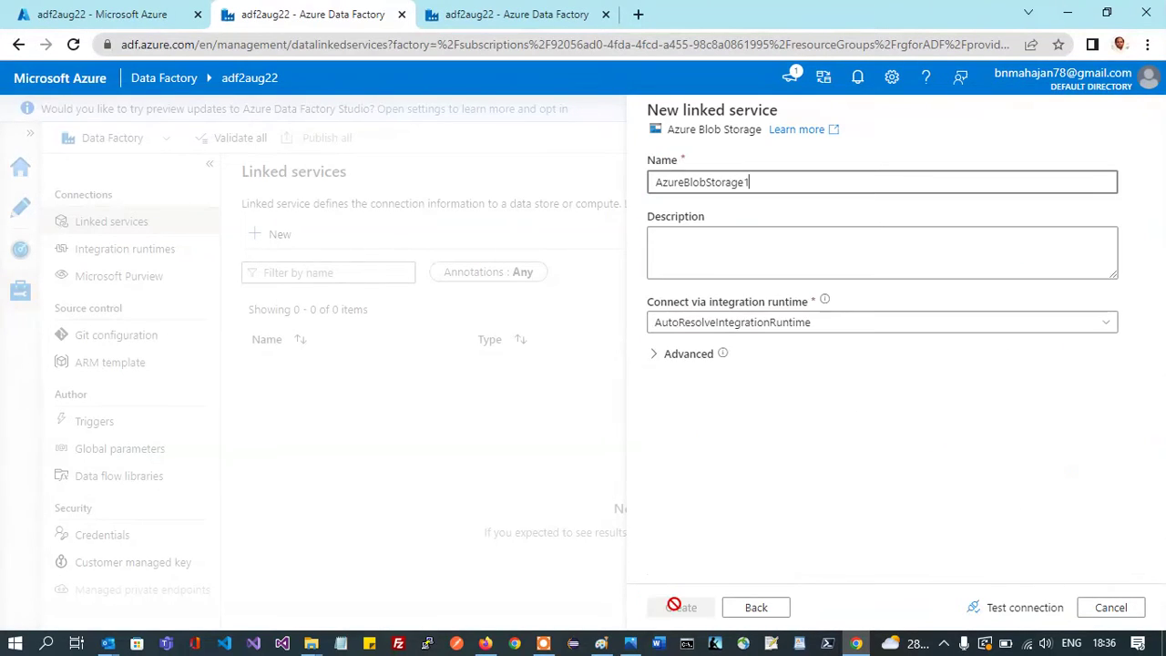
# Replace the default linked service name with lssrcsidestdsa02aug22.
pyautogui.doubleClick(766, 189)
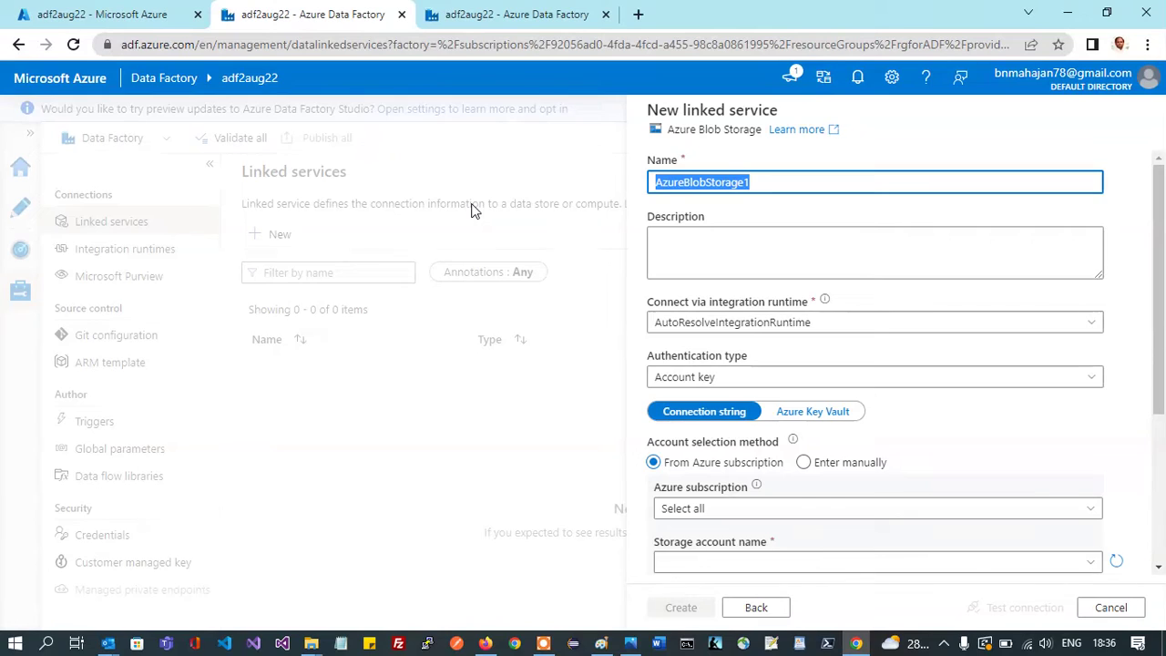
pyautogui.write('ls')
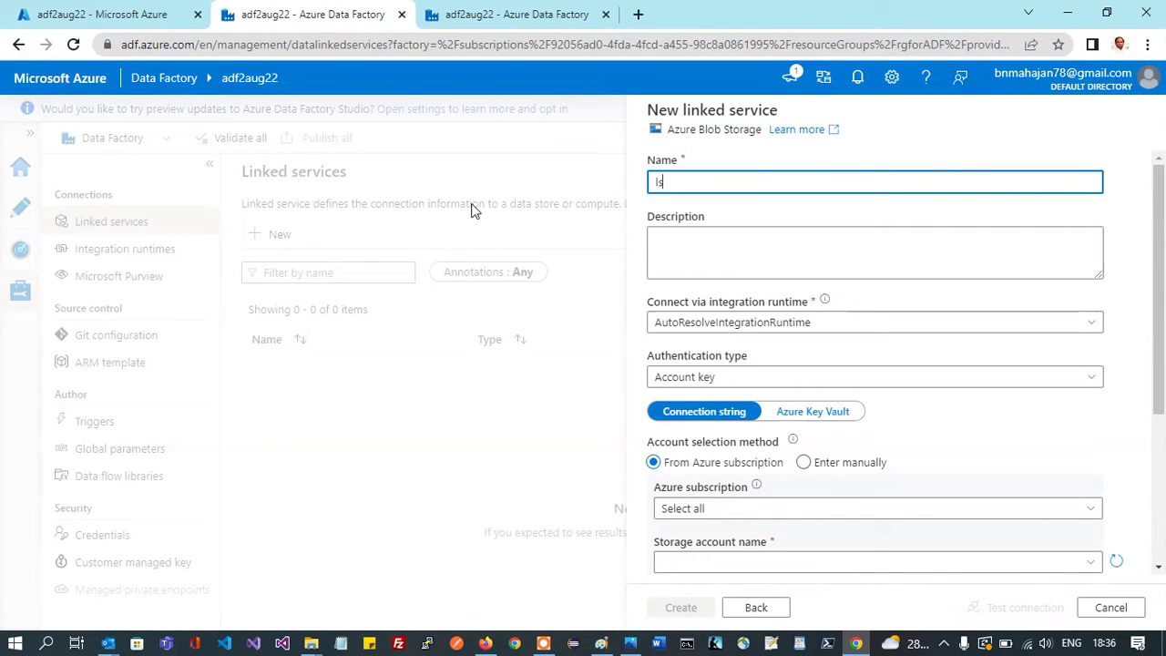
pyautogui.write('srcsides')
pyautogui.write('tdsa02')
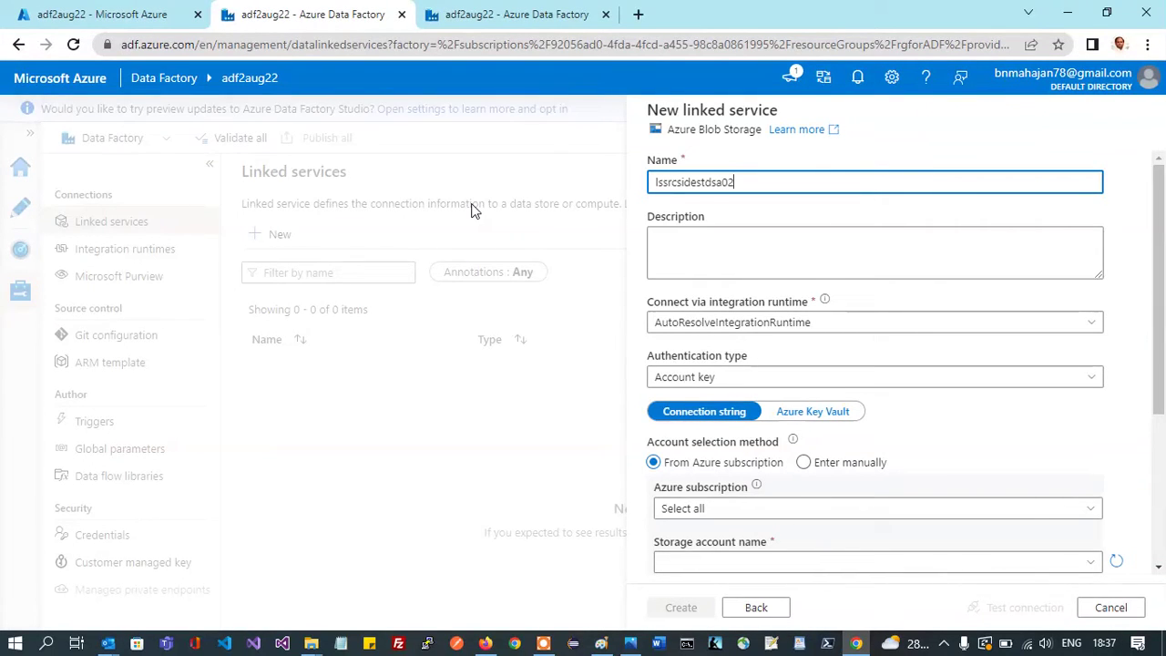
pyautogui.write('aug22')
pyautogui.hotkey('ctrl', 'a')
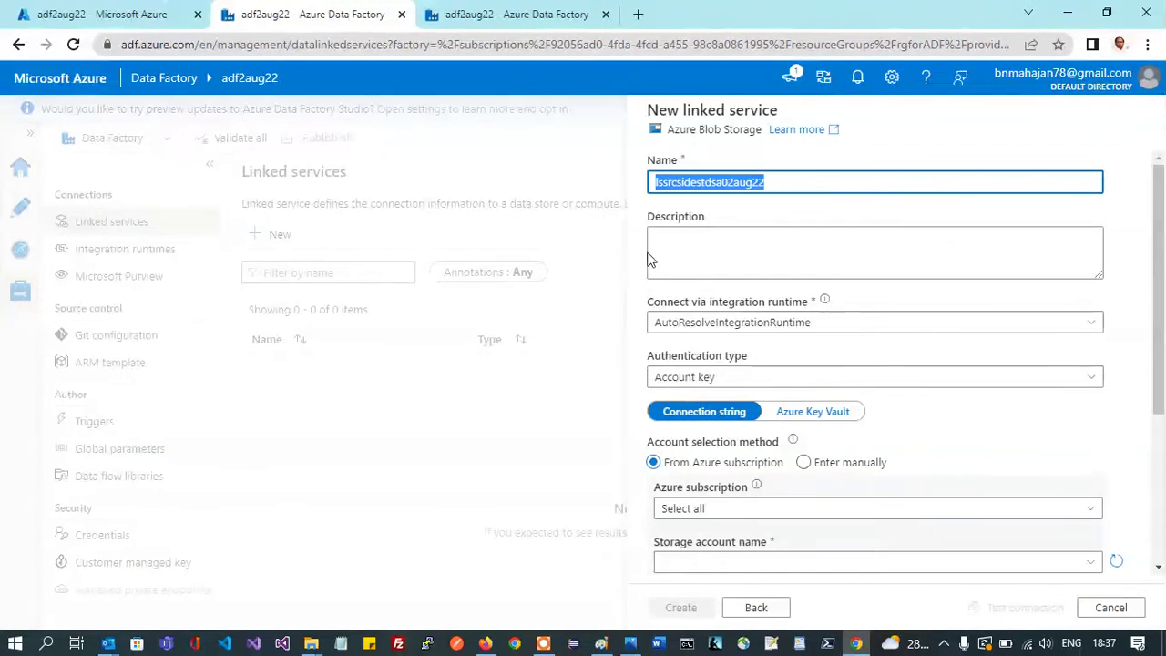
# Correct the linked service name to src_ls_stdsa02aug22.
pyautogui.click(667, 185)
pyautogui.press('BackSpace')
pyautogui.press('BackSpace')
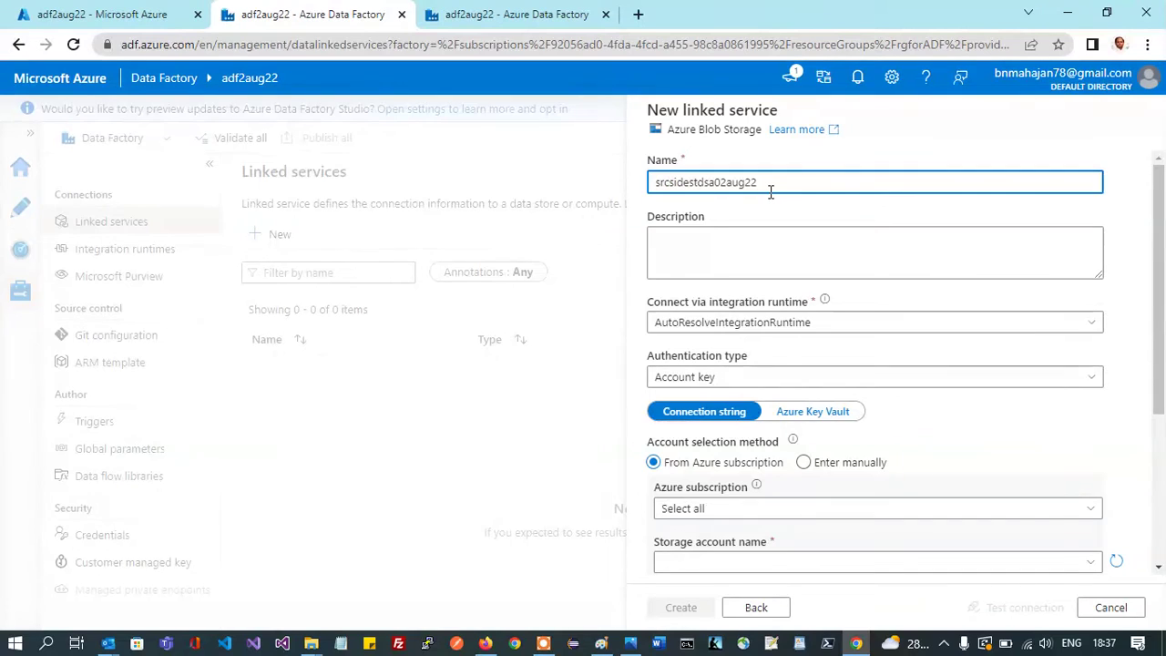
pyautogui.write('_')
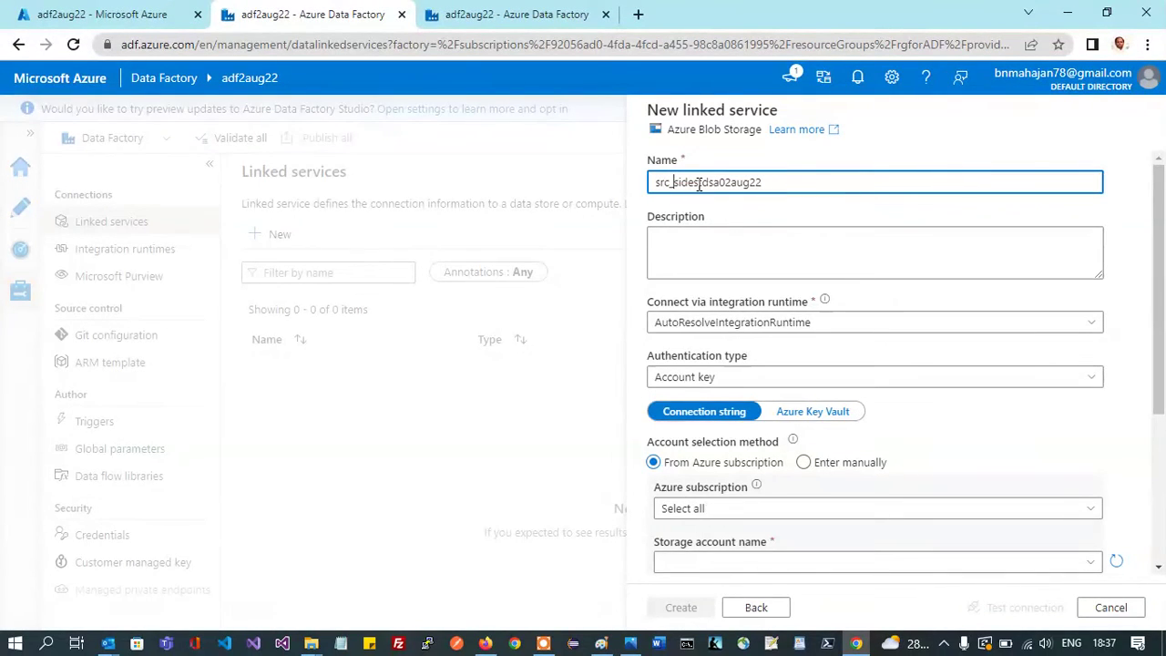
pyautogui.write('ls_')
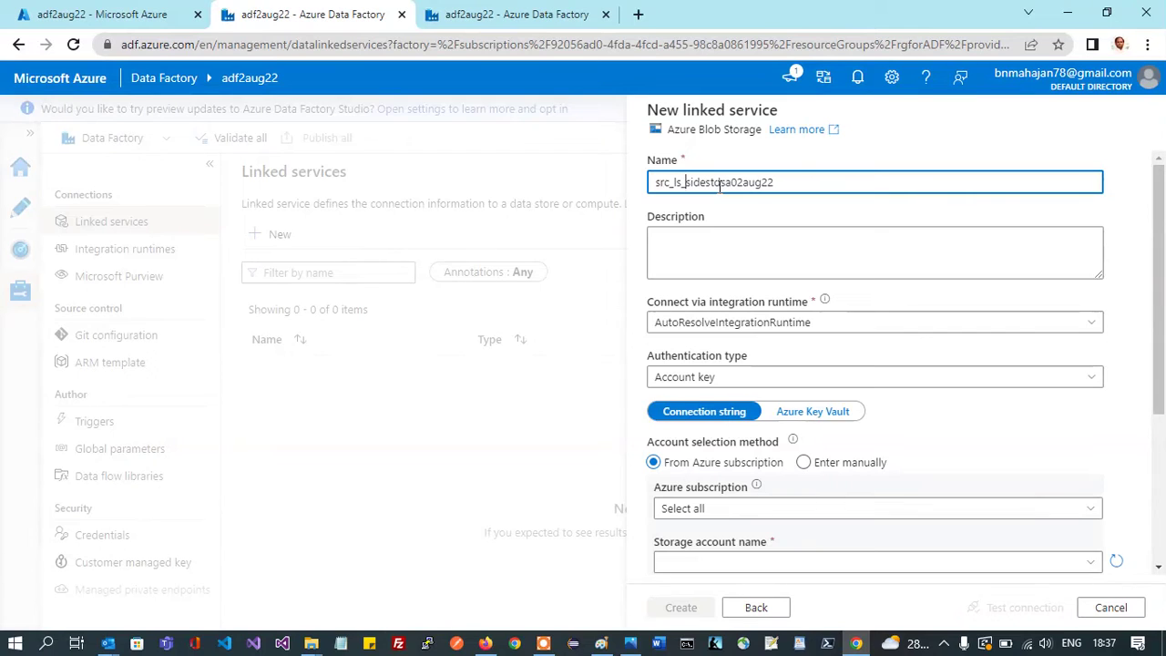
pyautogui.press('Delete')
pyautogui.press('Delete')
pyautogui.press('Delete')
pyautogui.press('Delete')
# Copy the name src_ls_stdsa02aug22 into the linked service's description.
pyautogui.hotkey('ctrl', 'a')
pyautogui.hotkey('ctrl', 'c')
pyautogui.click(774, 226)
pyautogui.hotkey('ctrl', 'v')
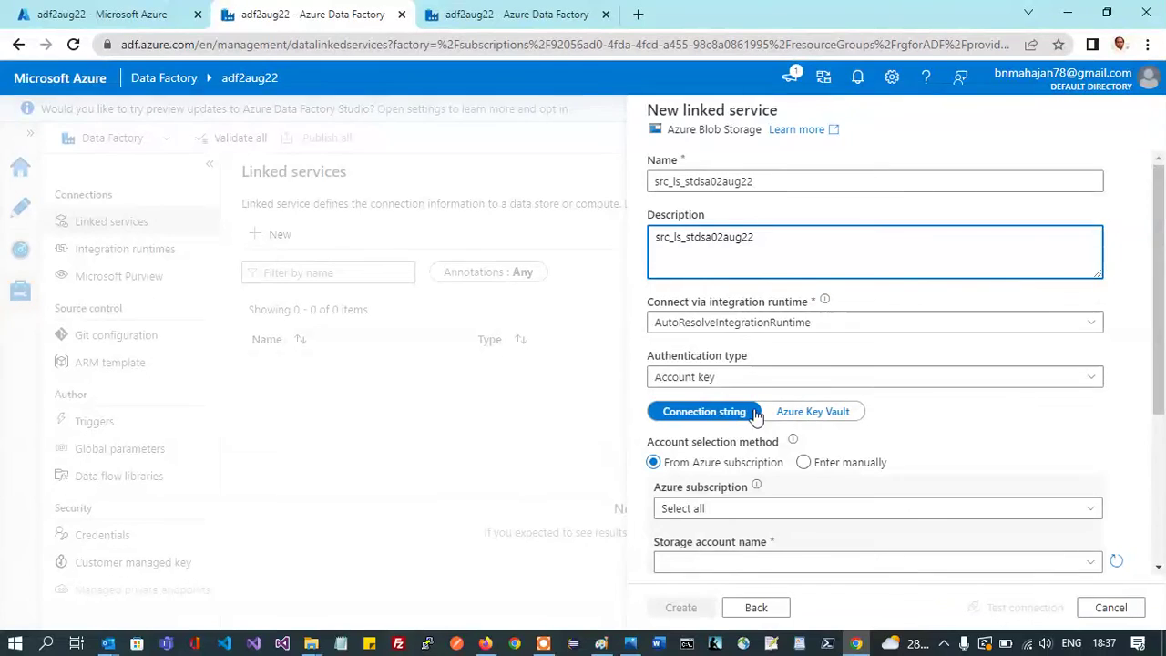
# Select the Pay-As-You-Go subscription and storage account adfsa021ug22, and create the blob storage linked service.
pyautogui.scroll(-2, 966, 425)
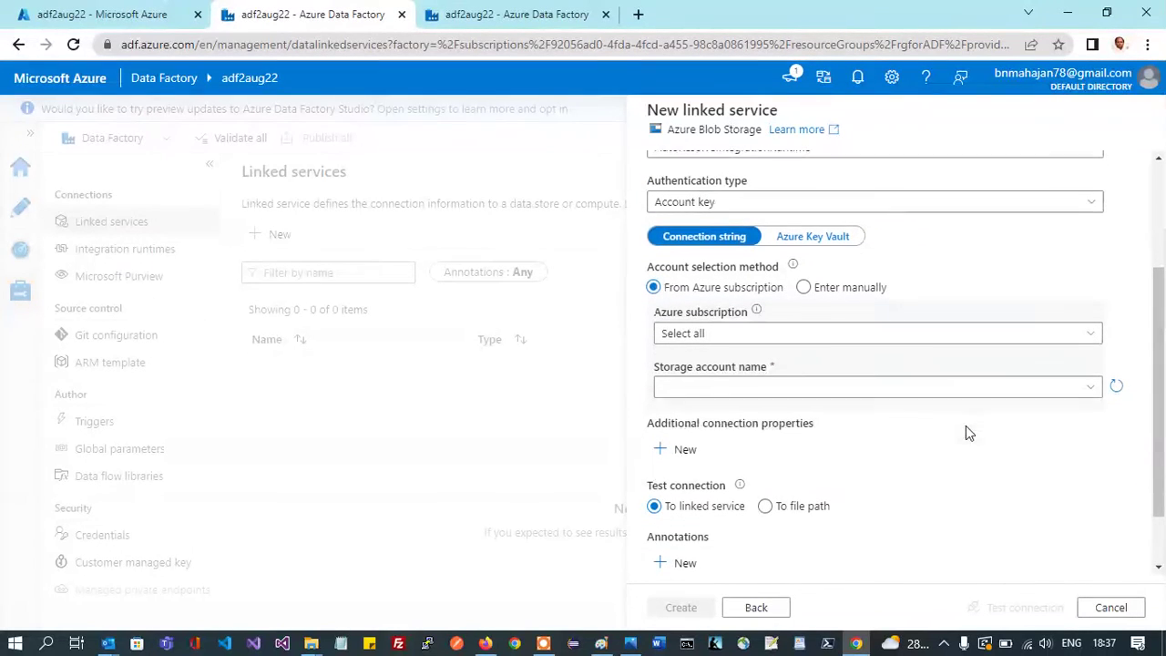
pyautogui.click(736, 335)
pyautogui.click(722, 394)
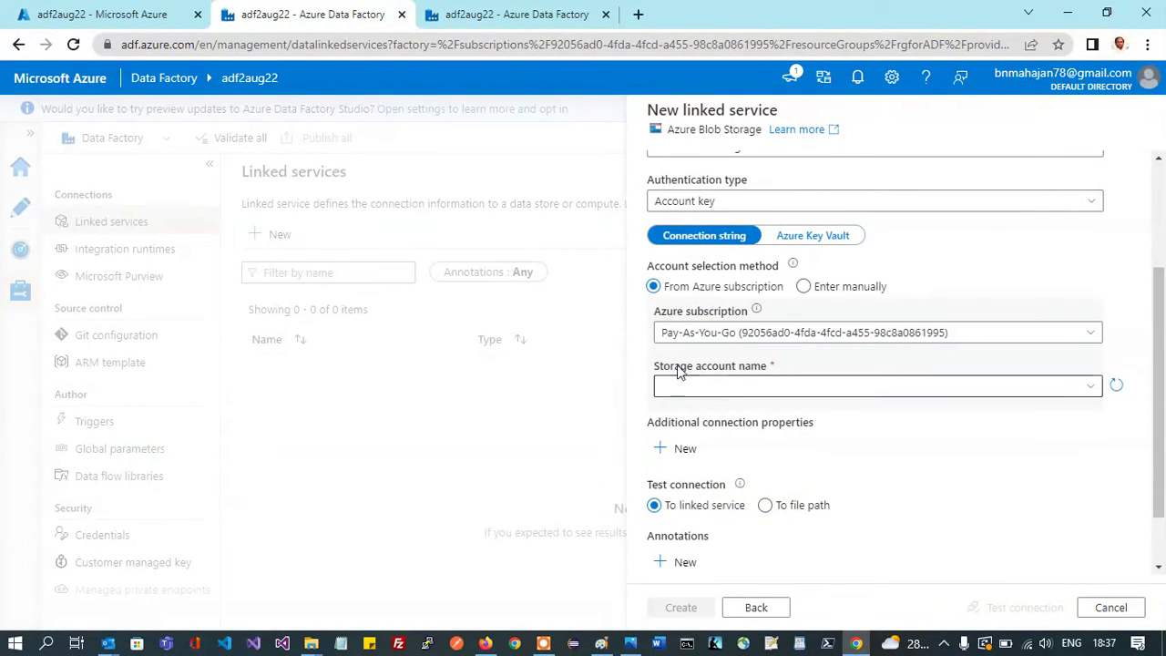
pyautogui.click(736, 396)
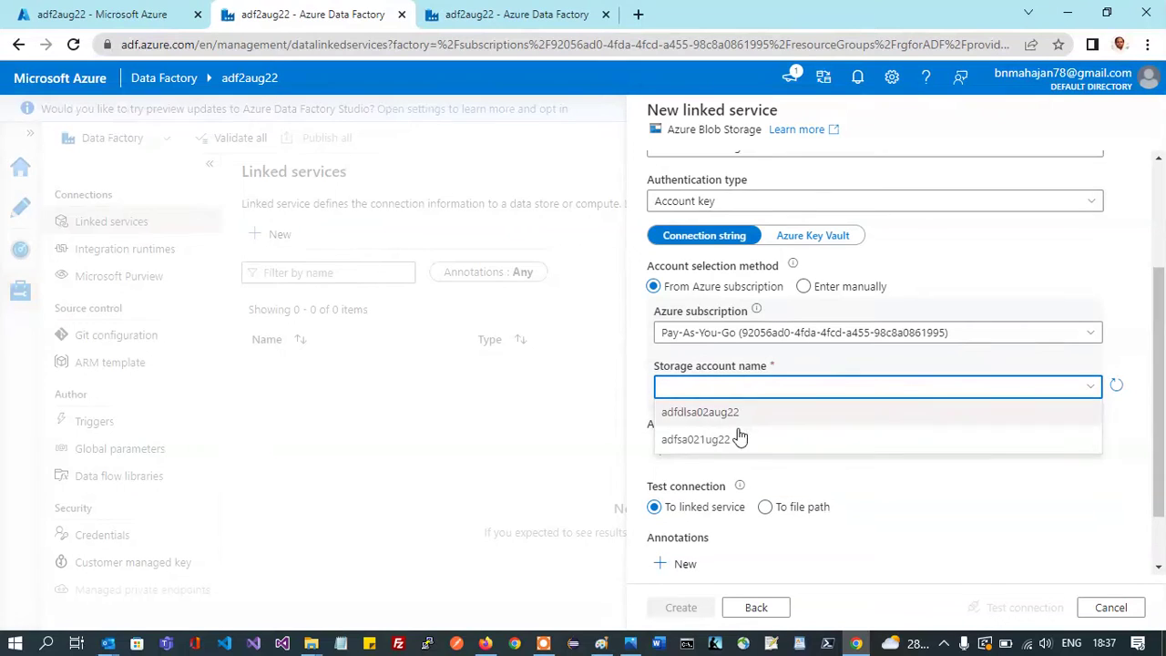
pyautogui.click(700, 441)
pyautogui.scroll(-2, 879, 477)
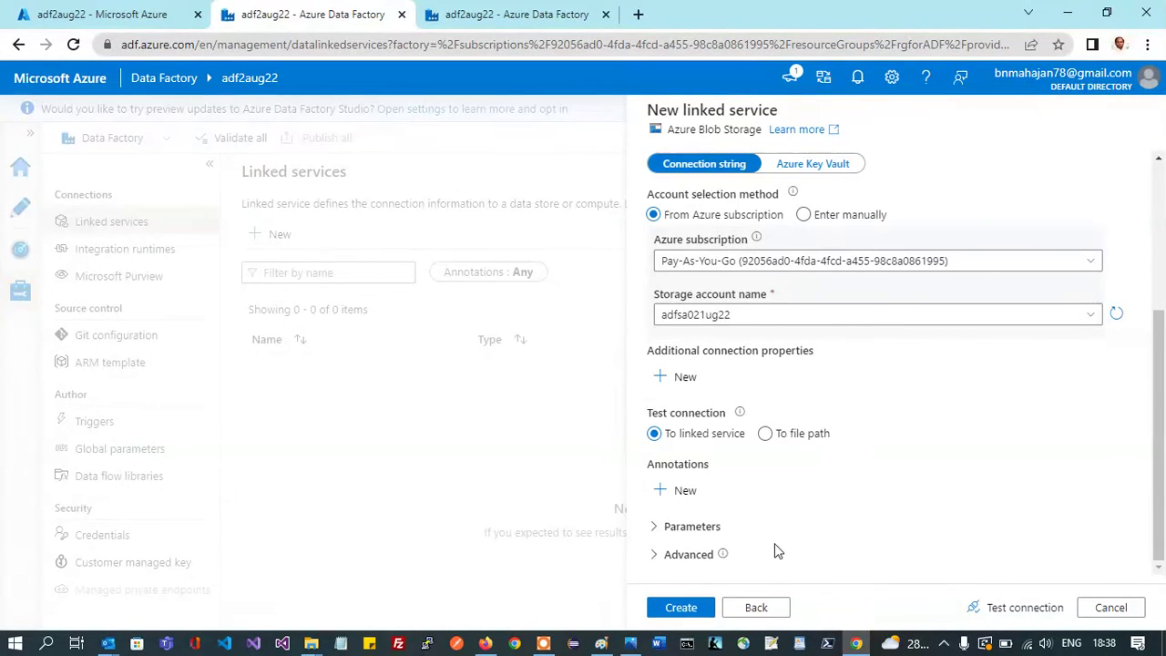
pyautogui.click(685, 609)
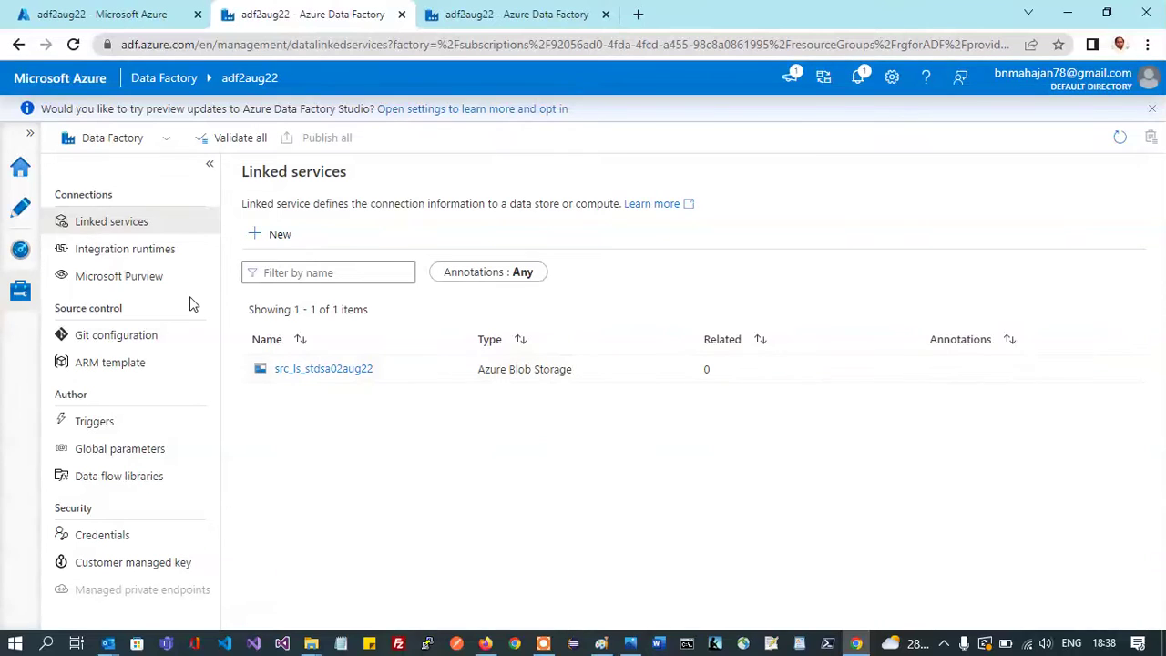
# Start another new linked service, search for storage and continue with Azure Data Lake Storage Gen2.
pyautogui.click(278, 235)
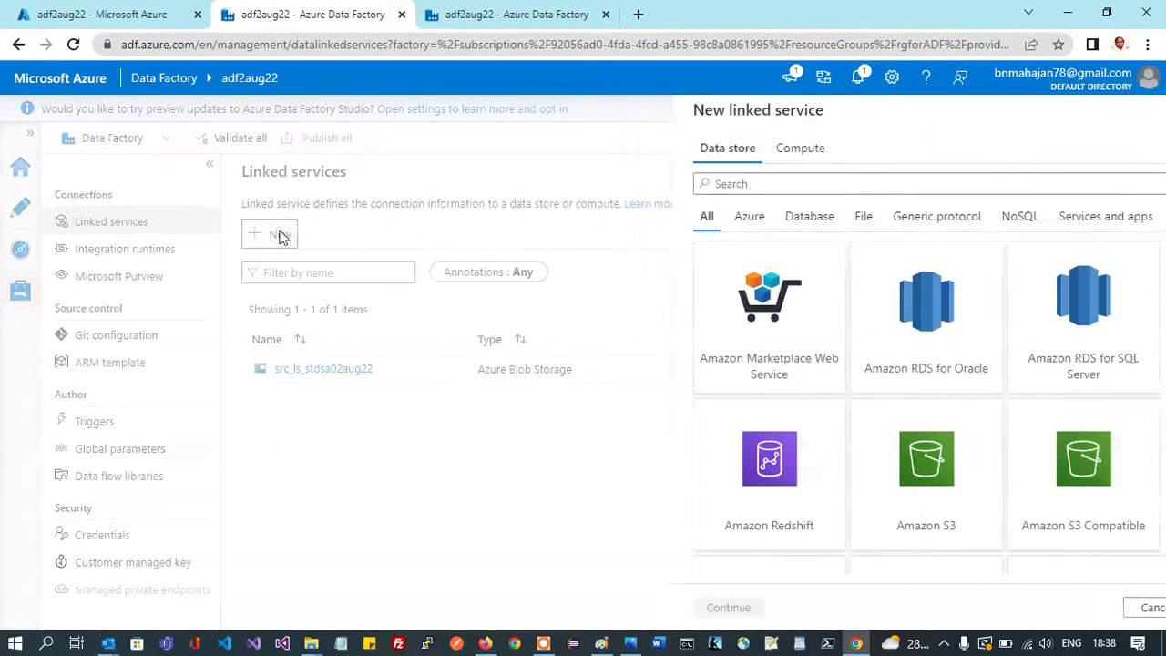
pyautogui.write('storage')
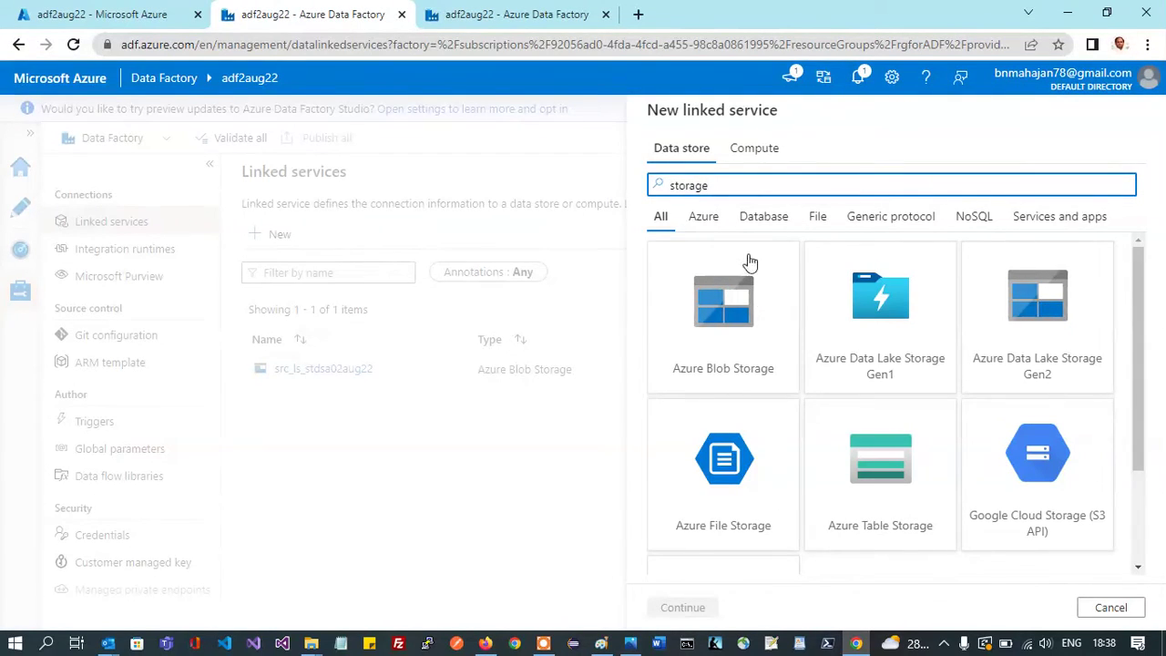
pyautogui.click(1055, 360)
pyautogui.click(696, 605)
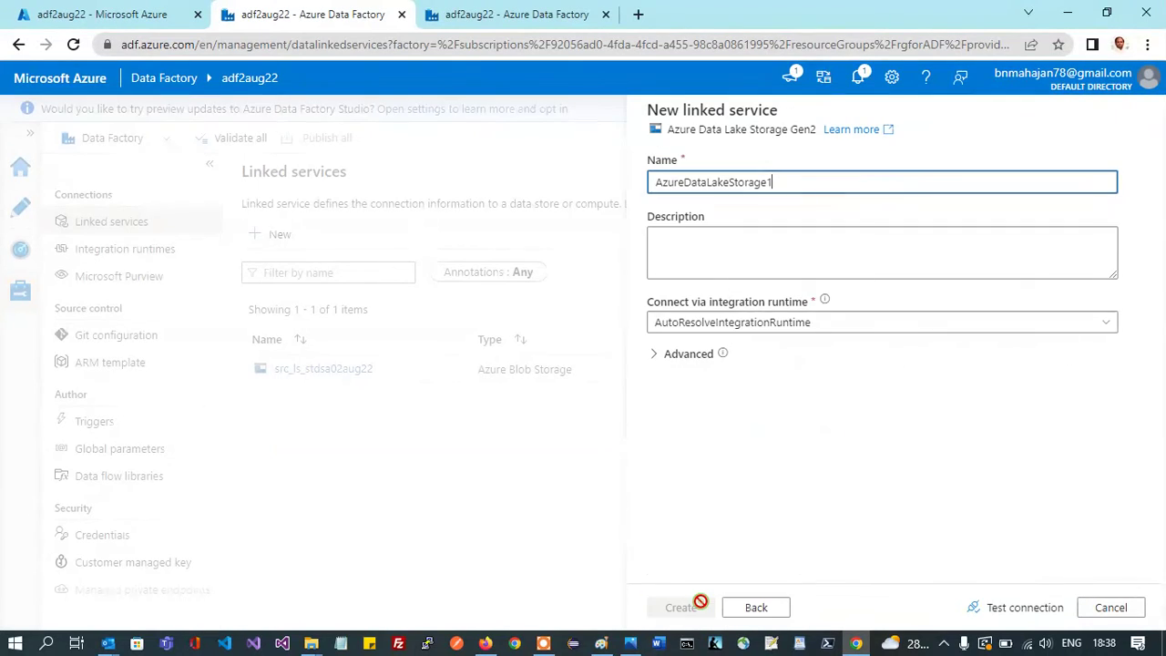
# Name the Data Lake linked service dest_ls_dlsa02aug22, adapting the copied source linked service name.
pyautogui.moveTo(789, 180); pyautogui.dragTo(472, 202)
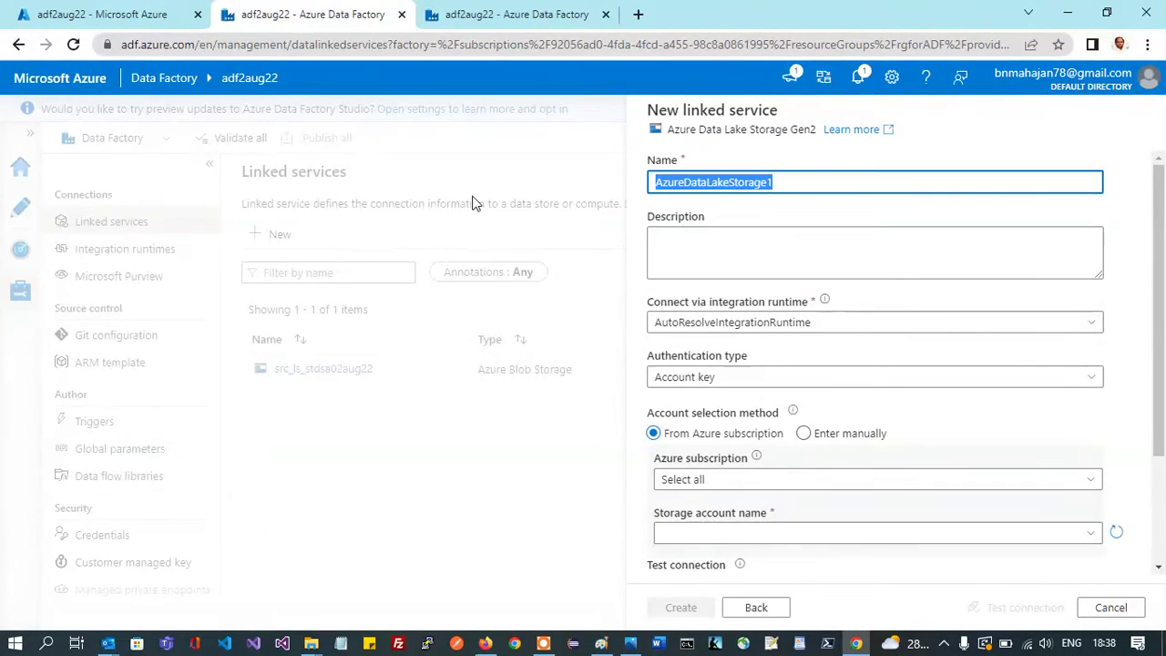
pyautogui.hotkey('ctrl', 'v')
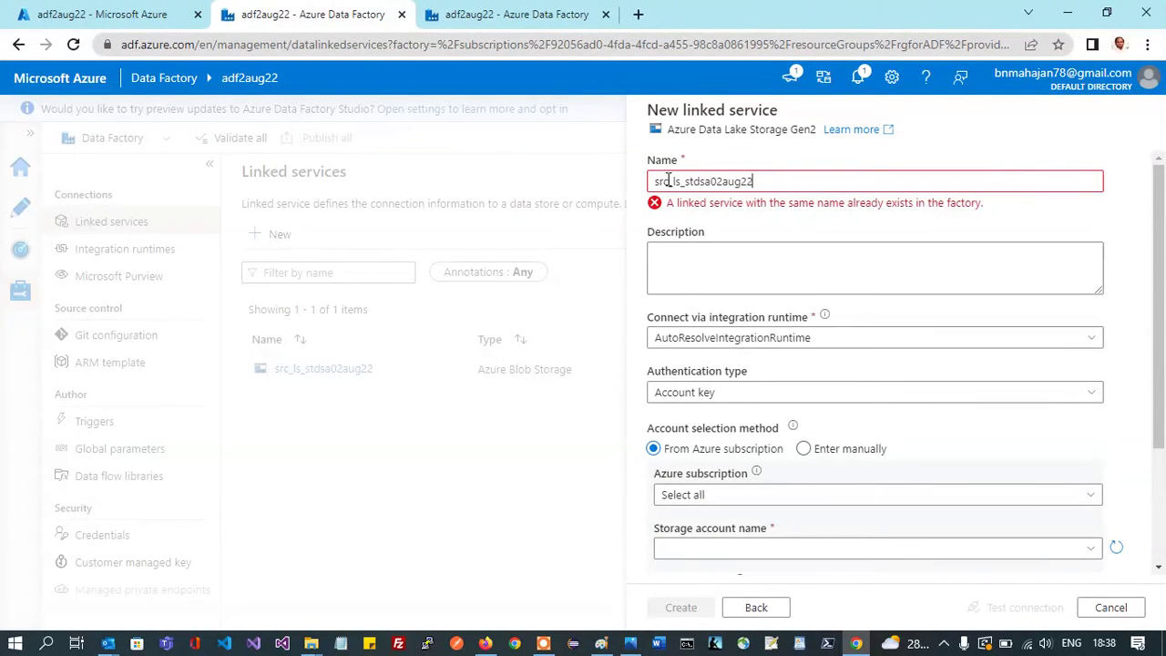
pyautogui.write('dest')
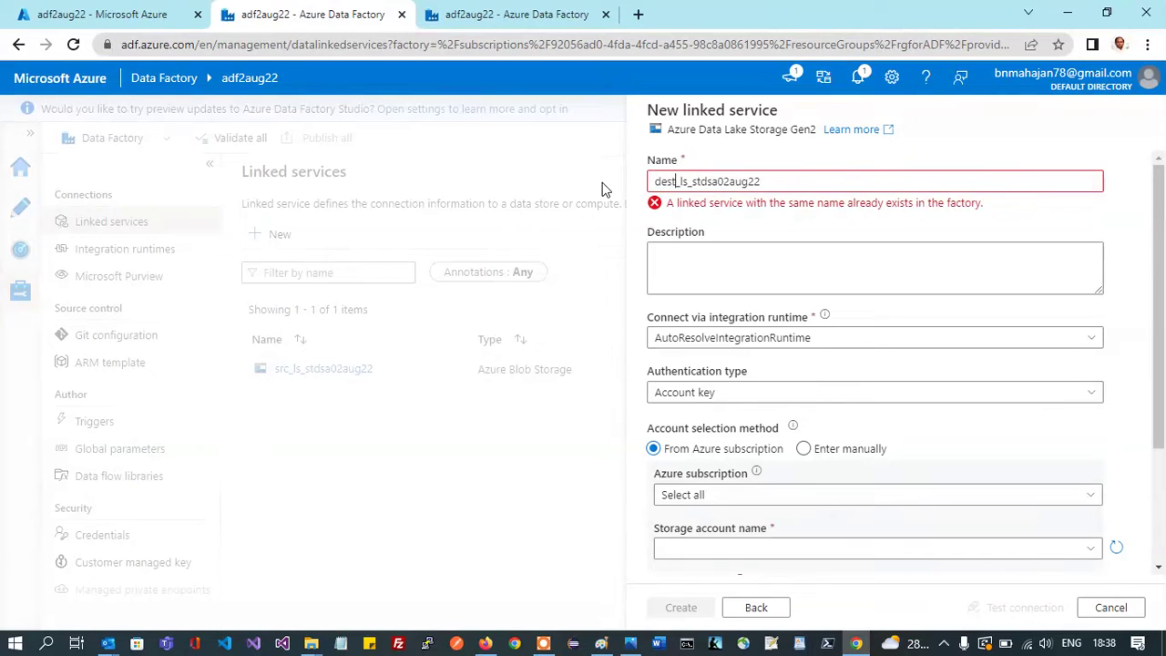
pyautogui.doubleClick(824, 185)
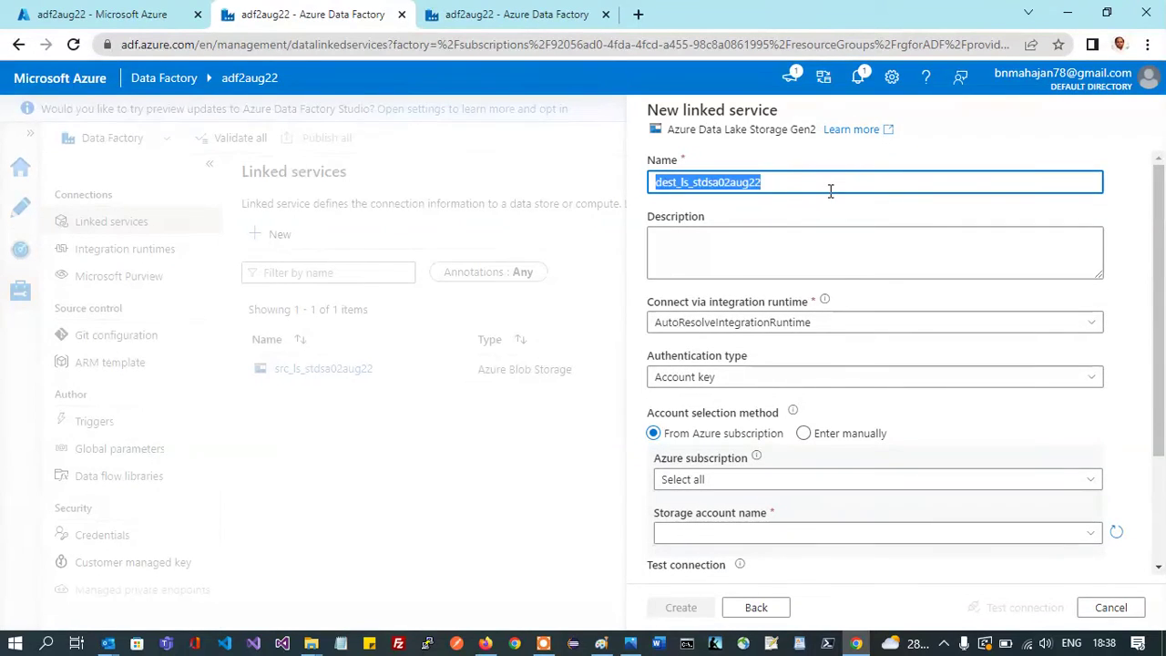
pyautogui.click(712, 185)
pyautogui.press('BackSpace')
pyautogui.press('BackSpace')
pyautogui.press('BackSpace')
pyautogui.write('dl')
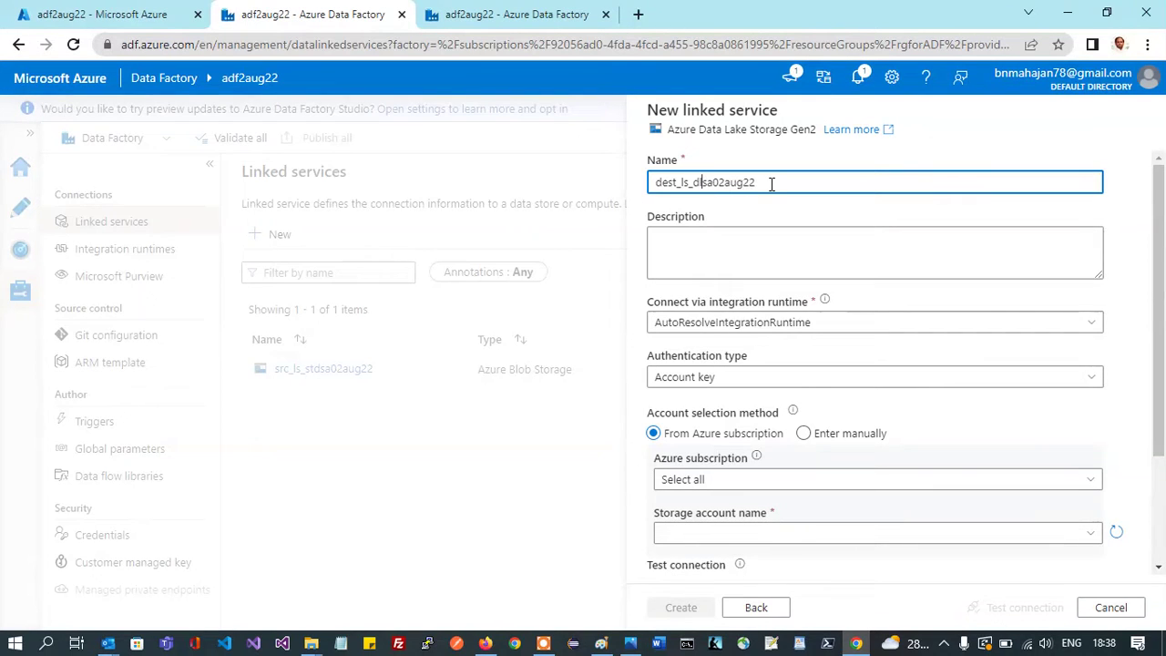
# Copy the name dest_ls_dlsa02aug22 into the Data Lake linked service's description.
pyautogui.doubleClick(771, 185)
pyautogui.hotkey('ctrl', 'c')
pyautogui.click(735, 256)
pyautogui.hotkey('ctrl', 'v')
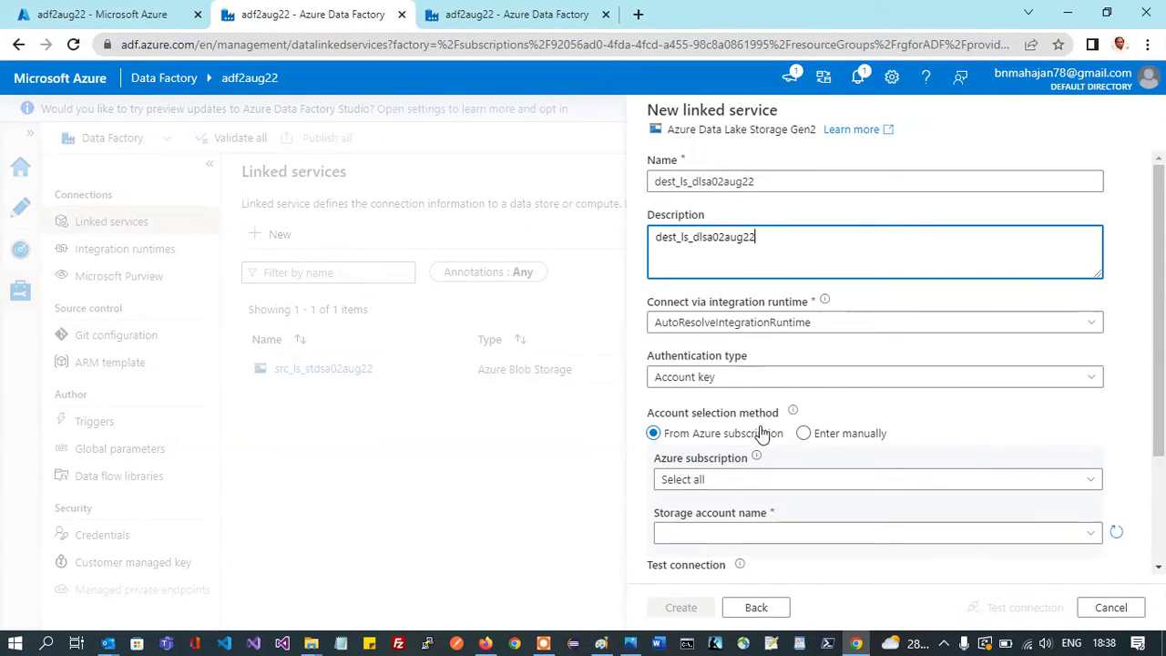
# Select the Pay-As-You-Go subscription and storage account adfdlsa02aug22 for the Data Lake linked service.
pyautogui.click(802, 433)
pyautogui.scroll(-2, 818, 433)
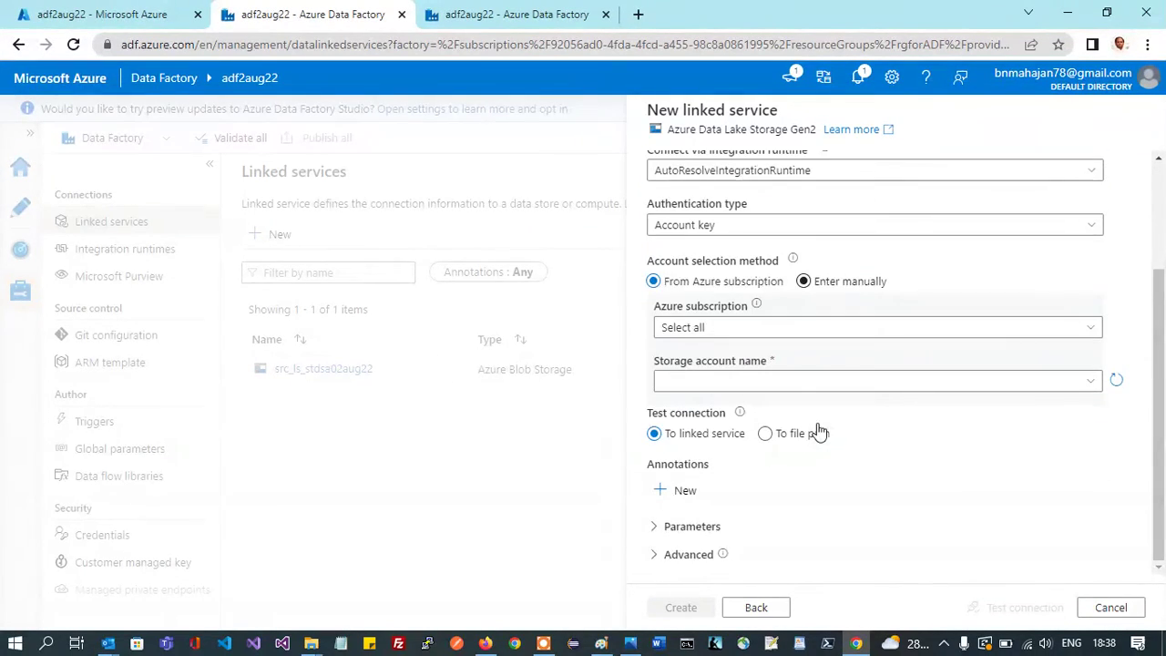
pyautogui.click(716, 330)
pyautogui.click(709, 383)
pyautogui.click(731, 381)
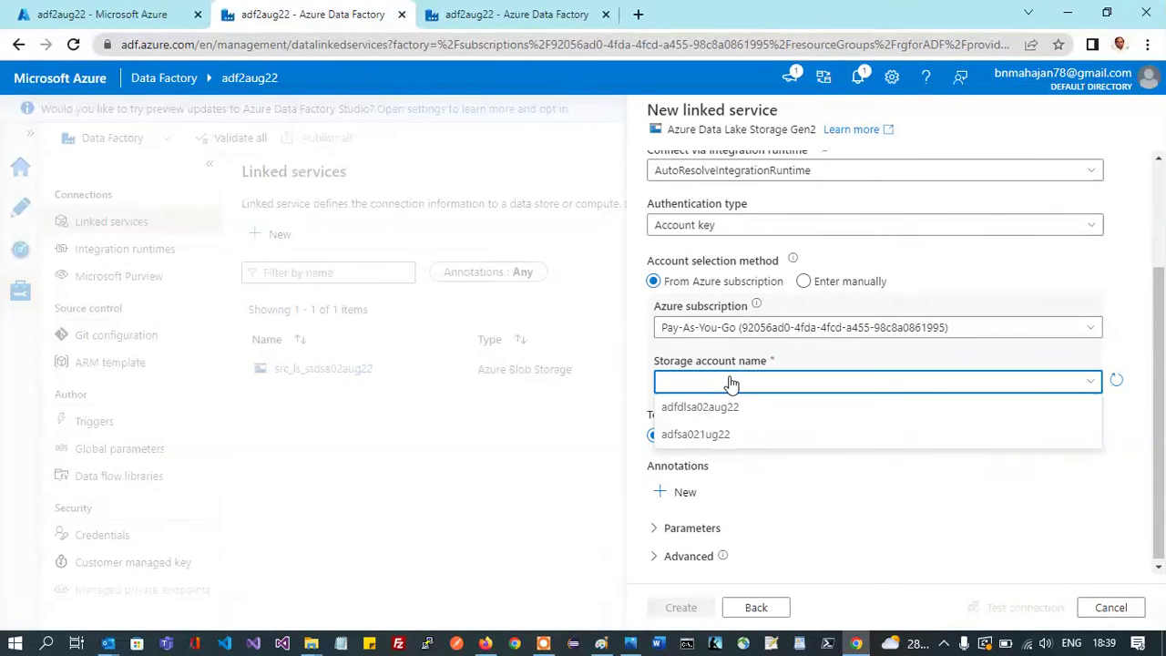
pyautogui.click(673, 408)
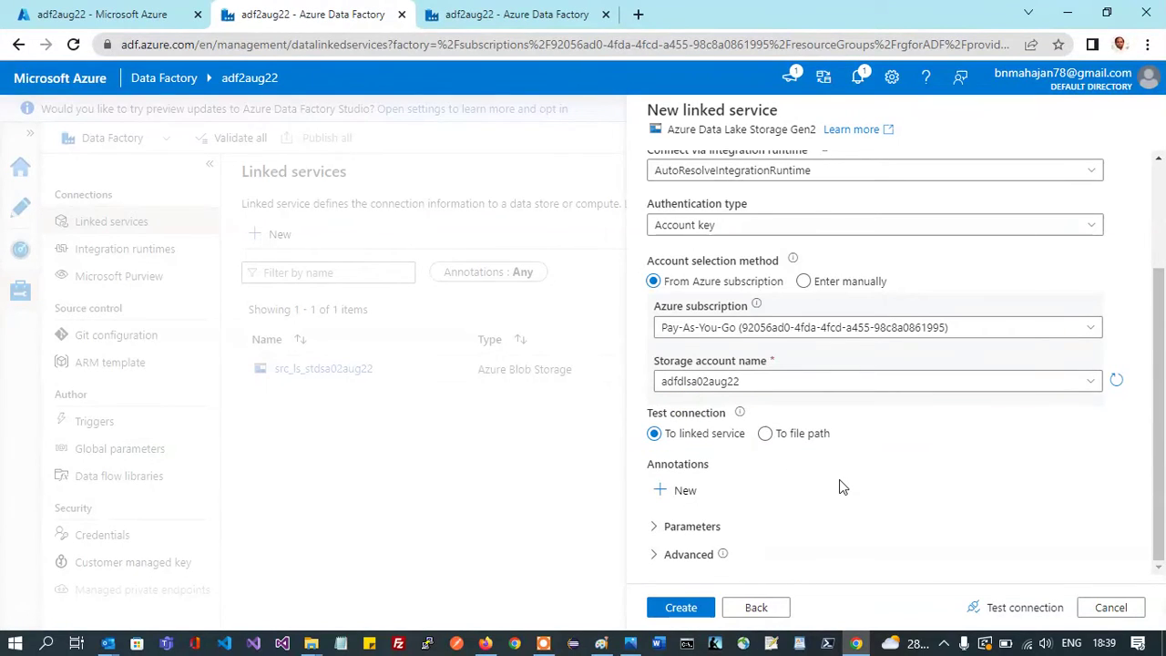
# Create the Data Lake linked service with the chosen settings and dismiss the notification.
pyautogui.click(683, 608)
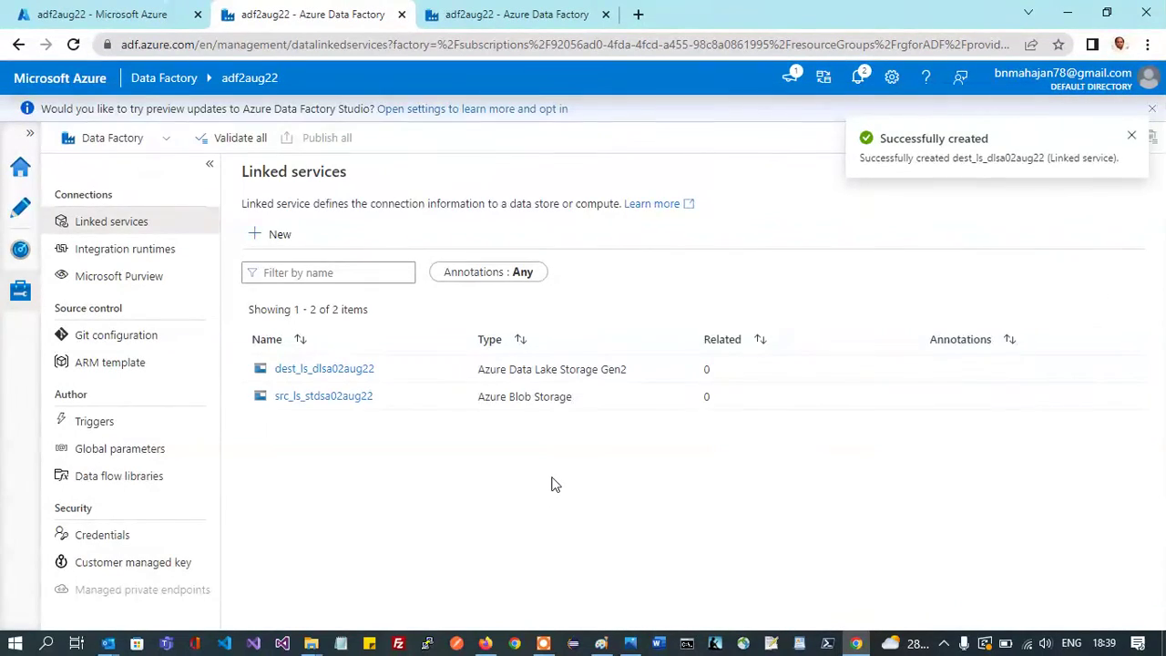
pyautogui.click(1134, 138)
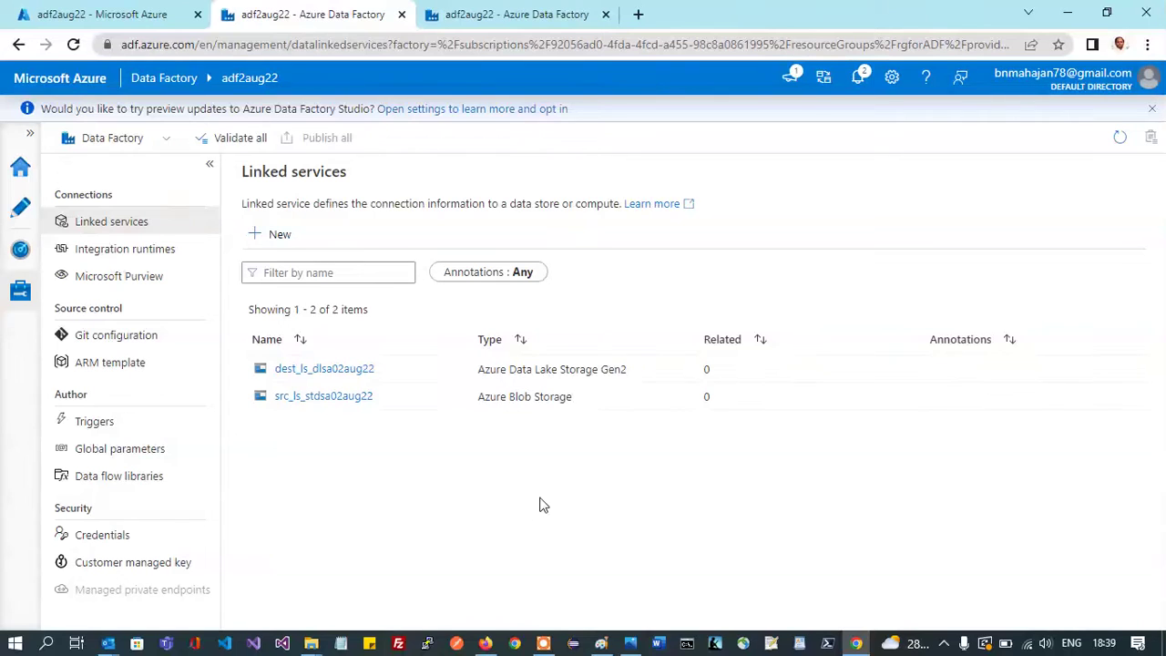
# Start a new dataset in the authoring area, search the data stores for blob, and choose Azure Blob Storage with the DelimitedText format.
pyautogui.click(20, 207)
pyautogui.click(162, 266)
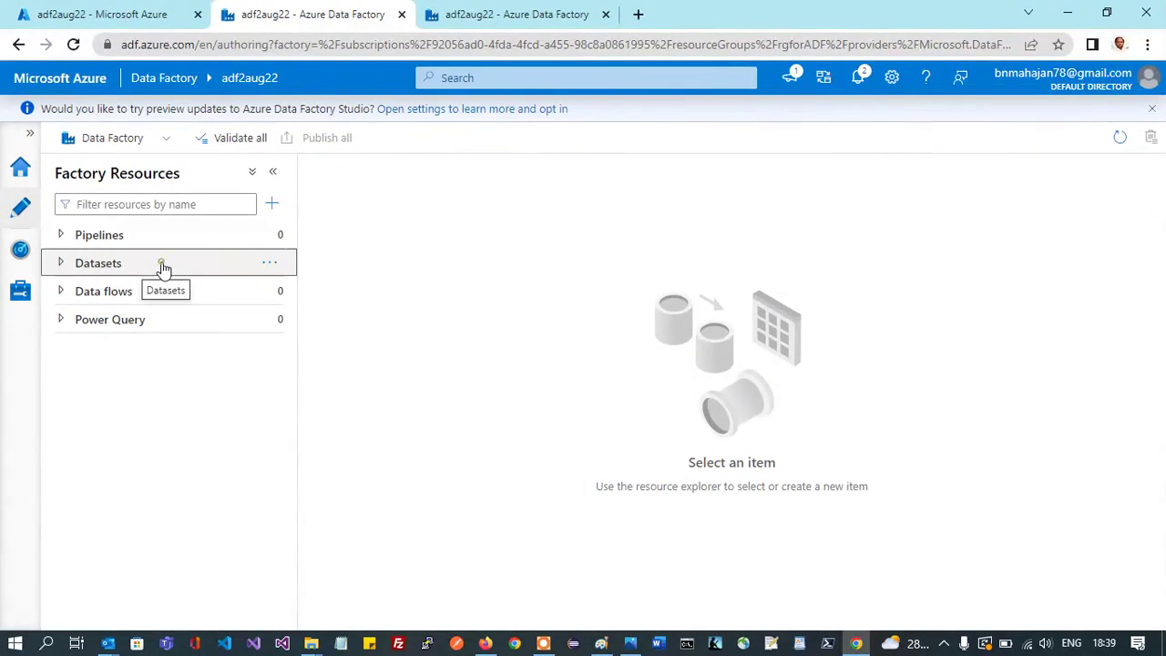
pyautogui.click(271, 266)
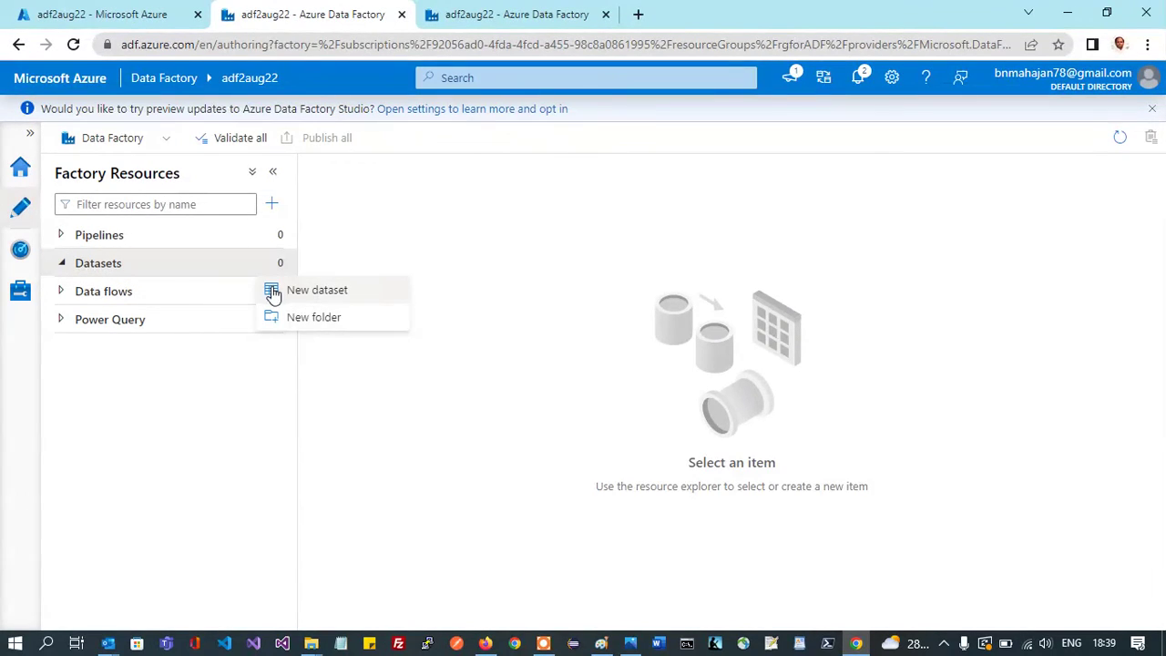
pyautogui.click(352, 292)
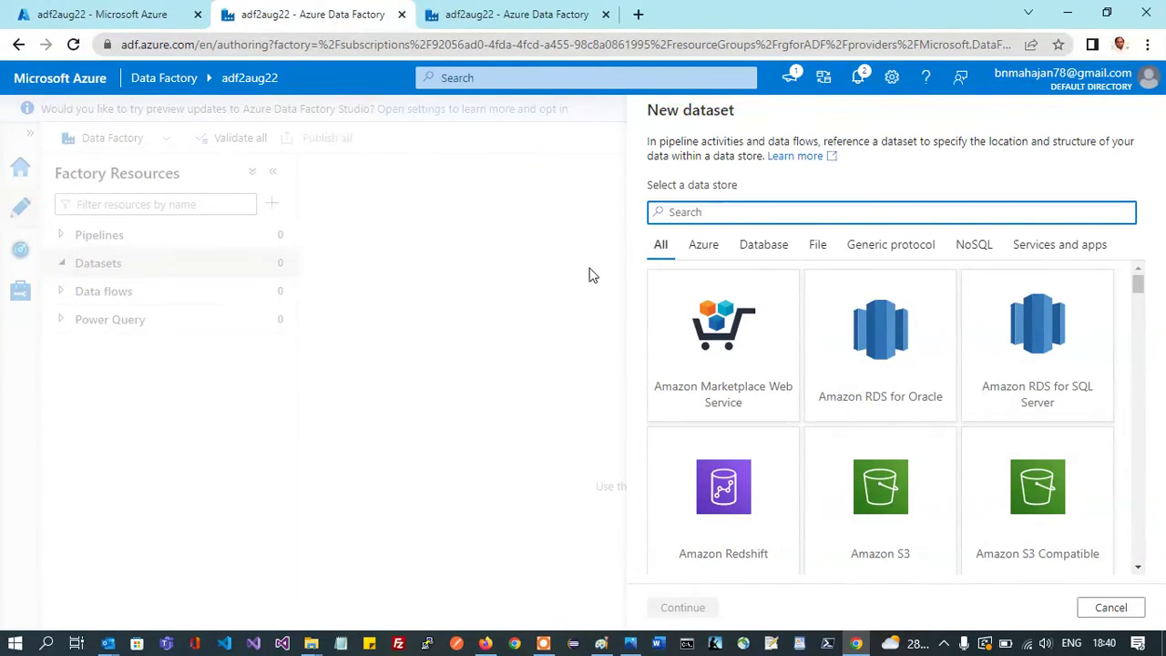
pyautogui.write('blo')
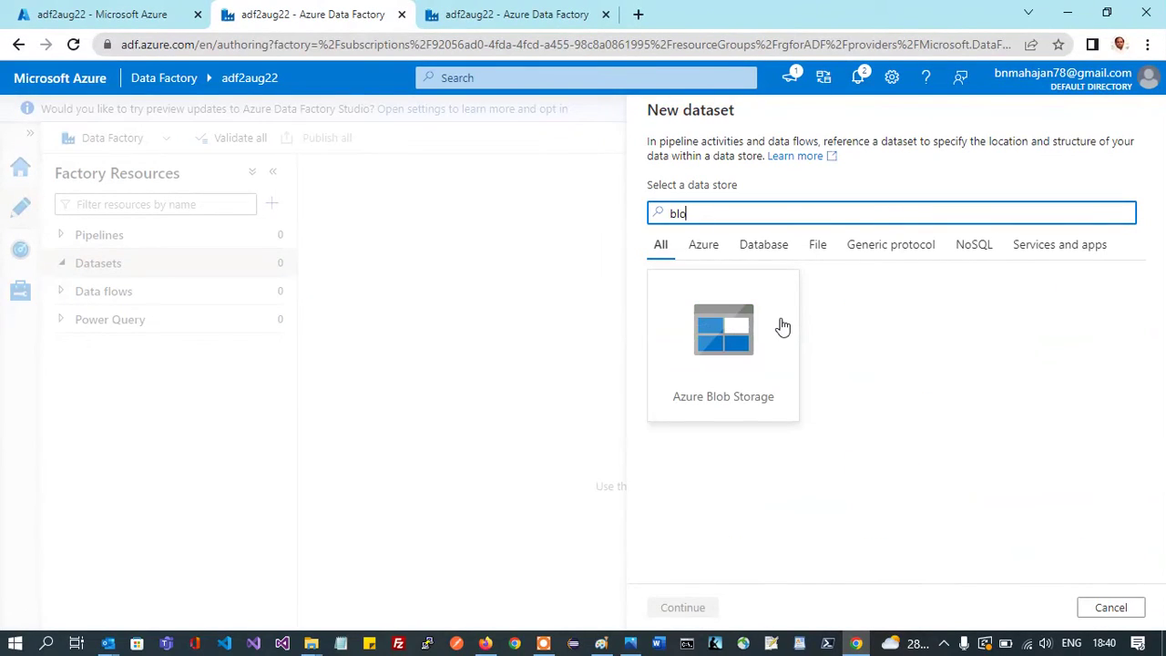
pyautogui.write('b')
pyautogui.click(726, 333)
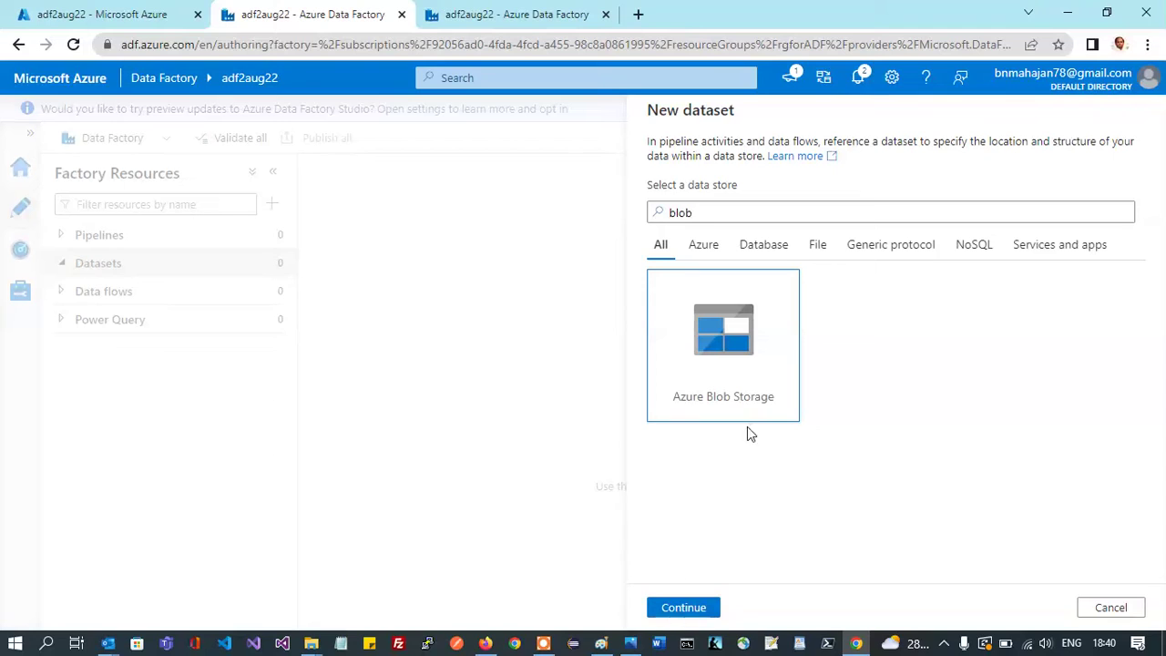
pyautogui.click(679, 608)
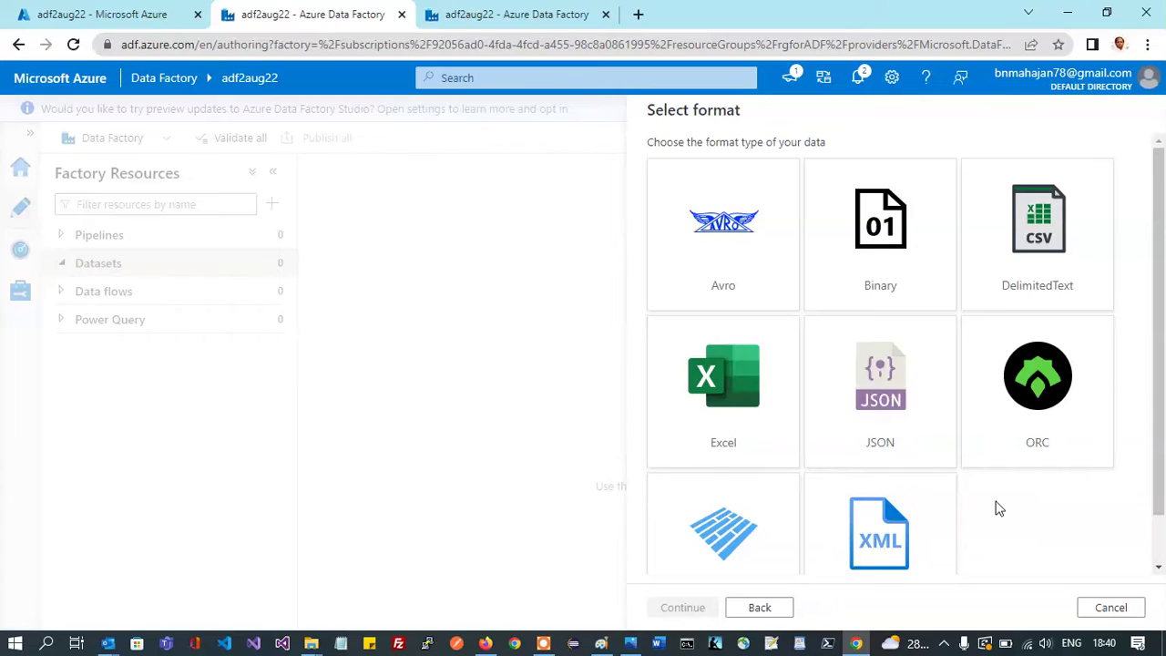
pyautogui.click(1052, 258)
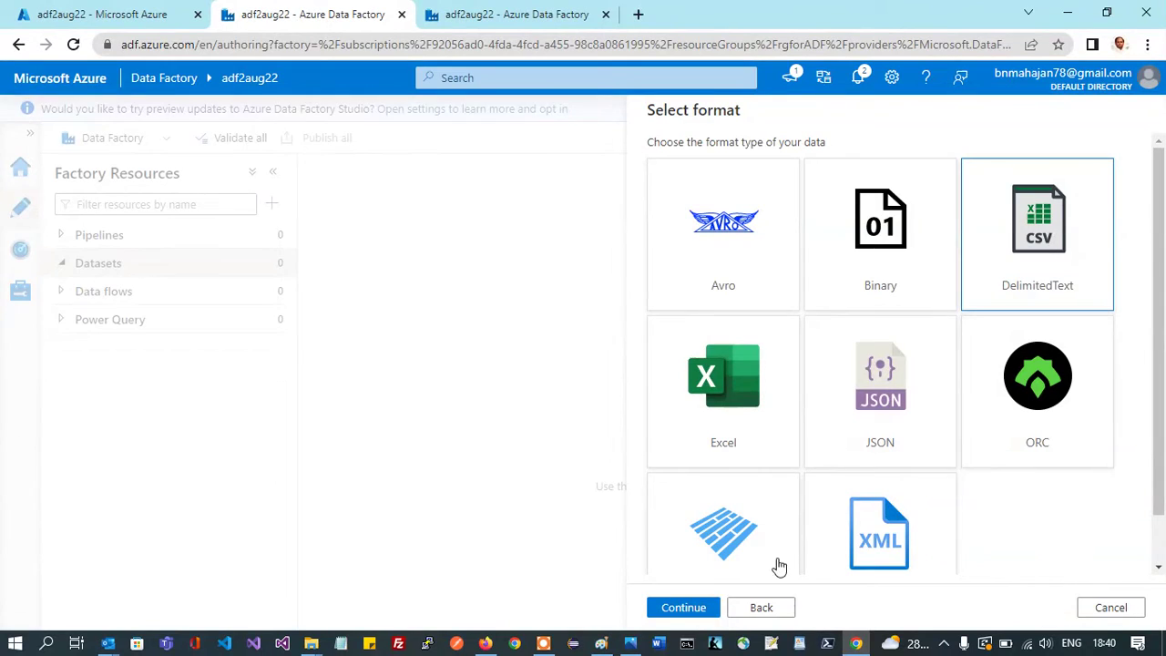
pyautogui.click(687, 616)
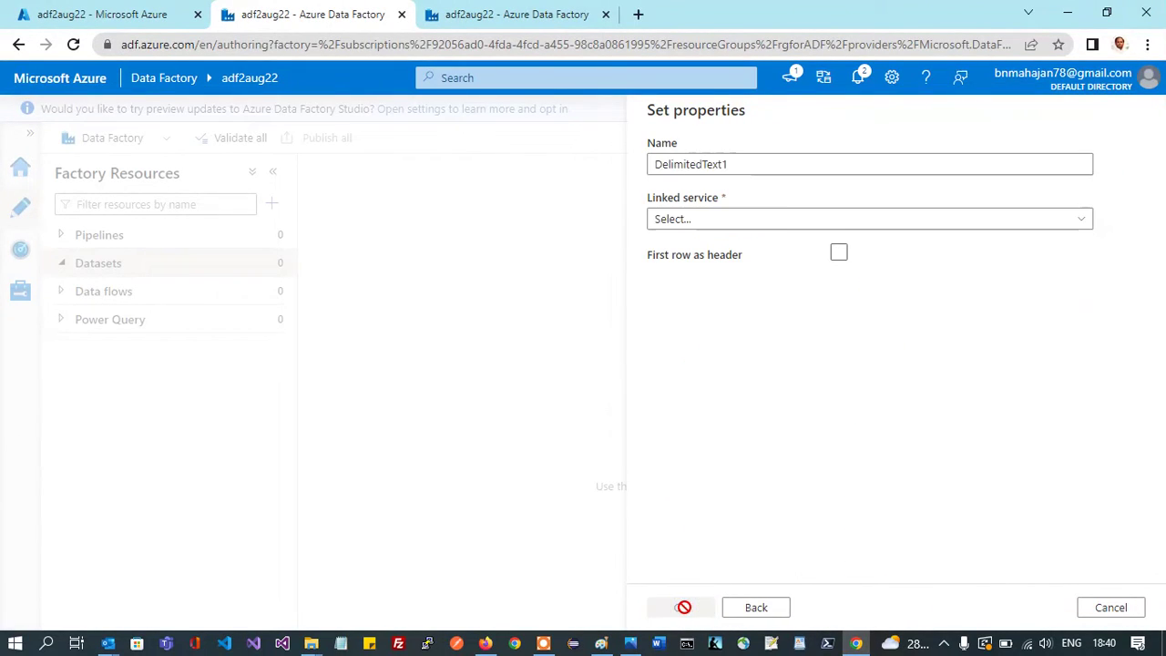
# Name the new delimited text dataset src_dataset_02aug22.
pyautogui.click(753, 169)
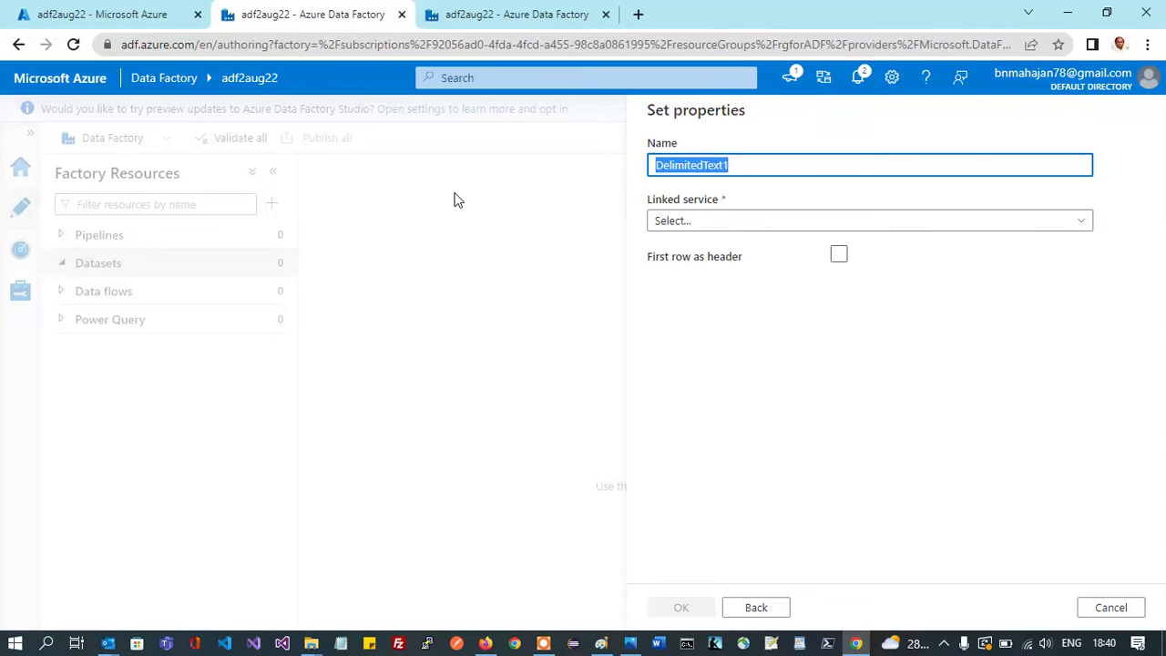
pyautogui.write('dataset')
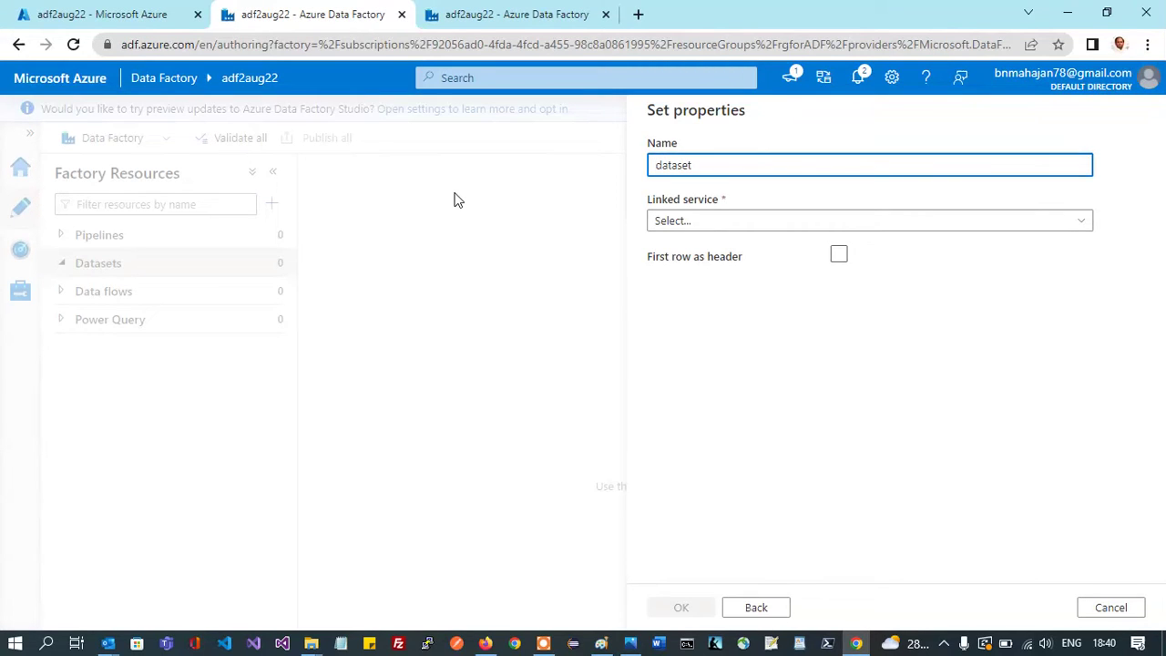
pyautogui.write('src')
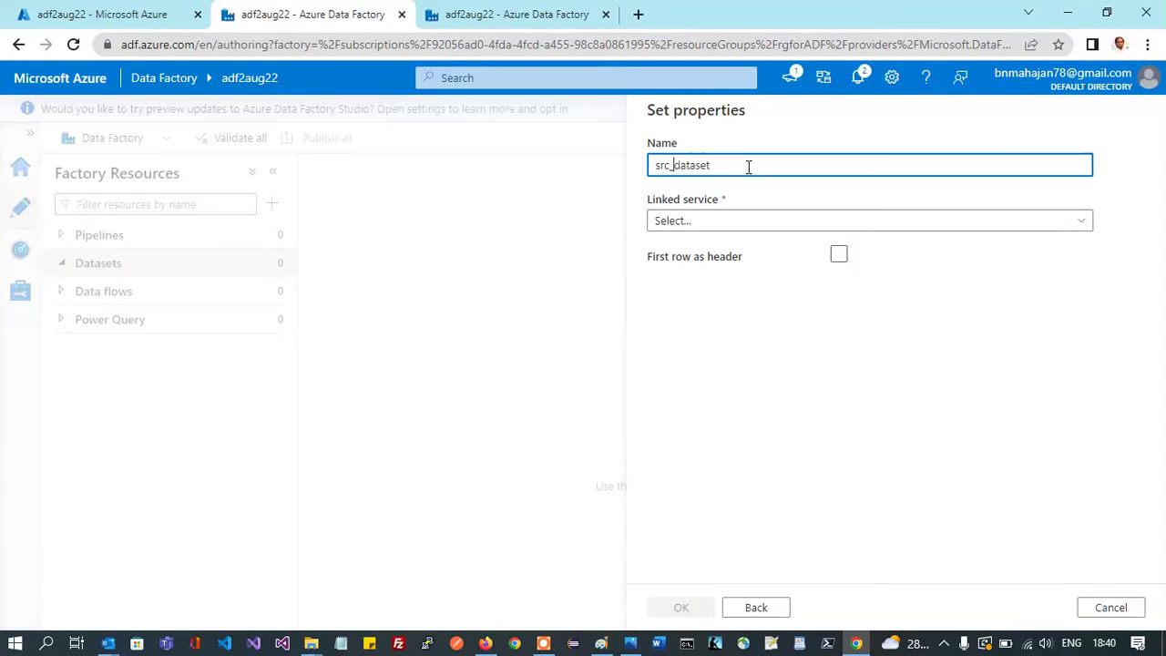
pyautogui.write('_0')
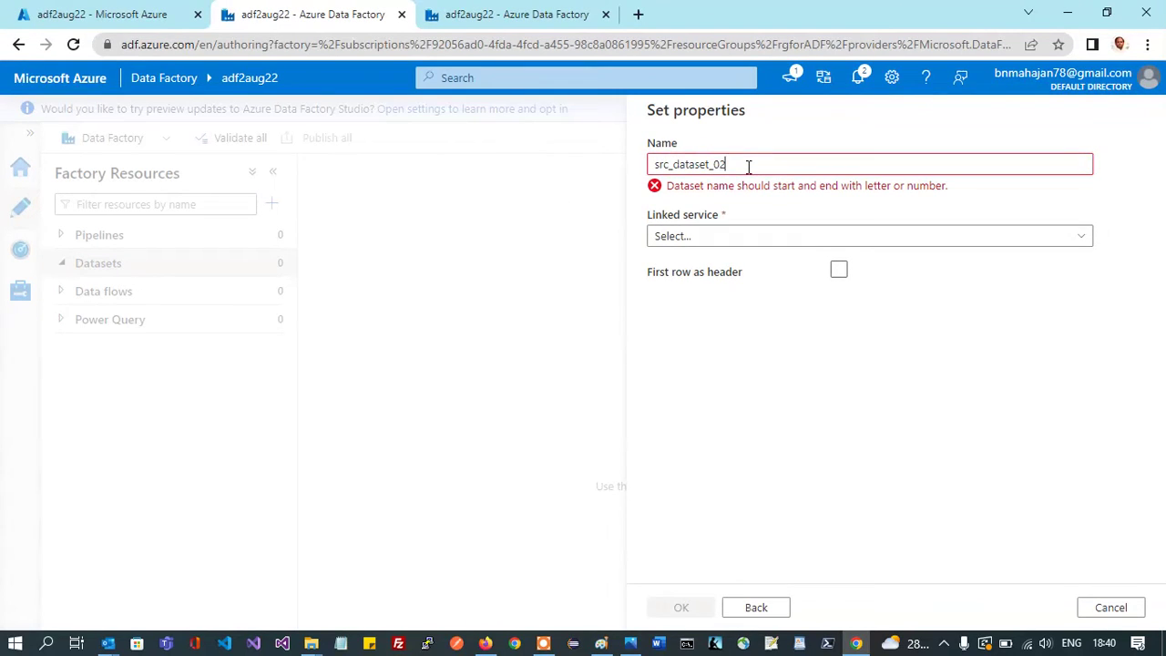
pyautogui.write('2aug')
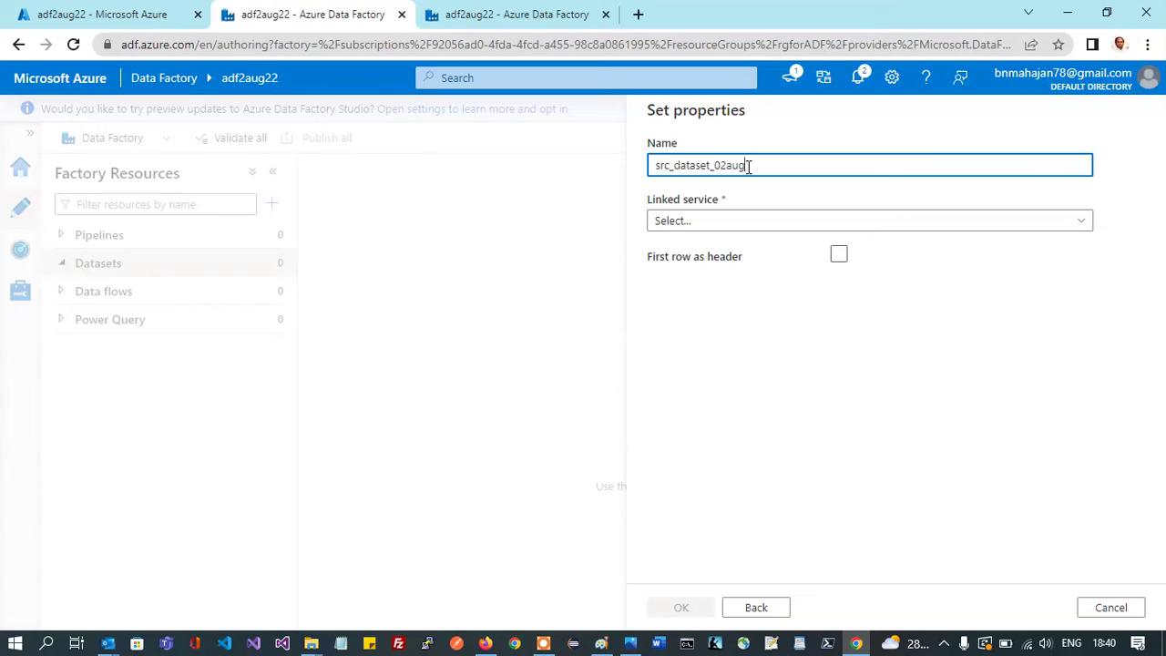
pyautogui.write('22')
pyautogui.doubleClick(749, 167)
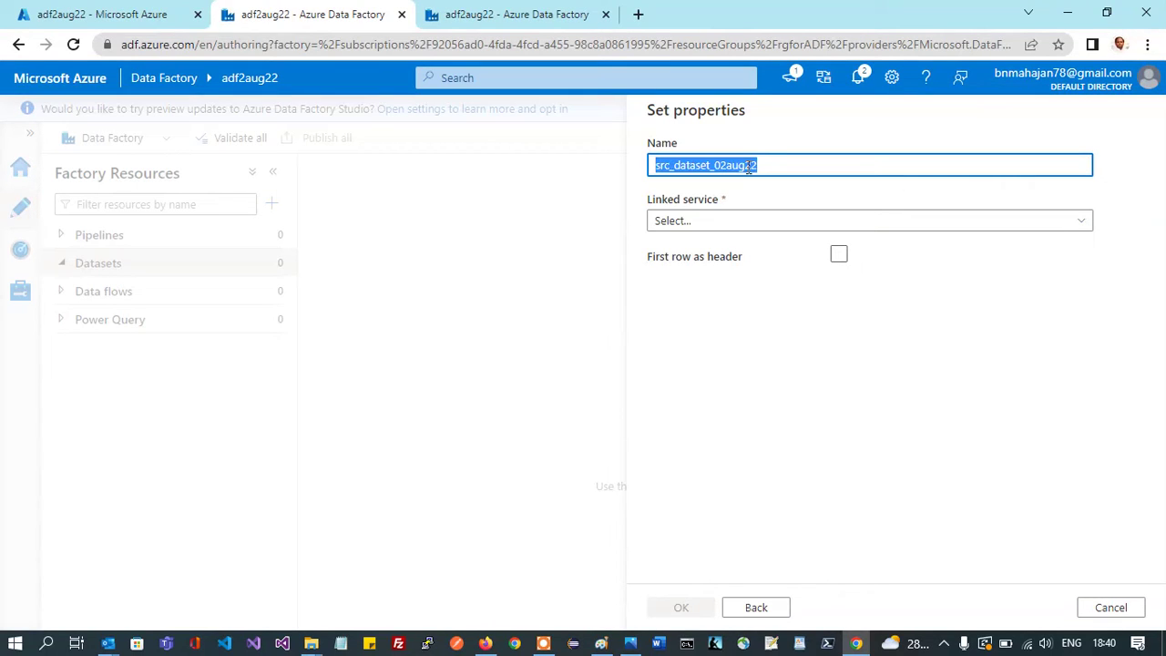
# Assign linked service src_ls_stdsa02aug22 to the dataset and set its file path to population_by_age.tsv.gz in the popullation container.
pyautogui.click(702, 223)
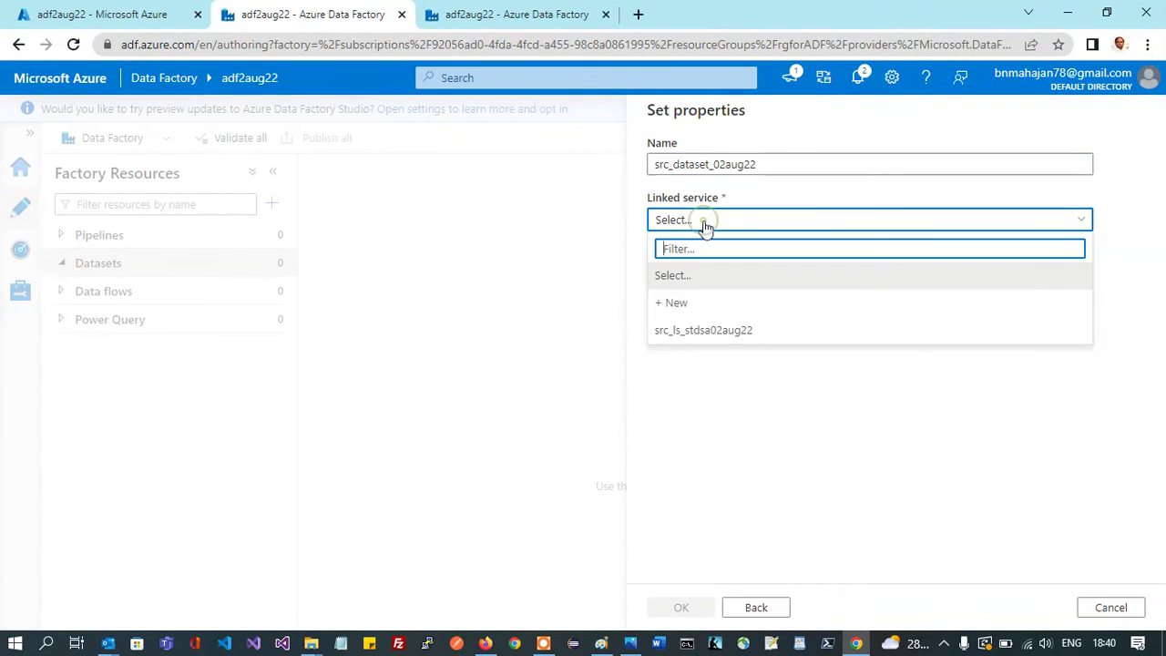
pyautogui.click(703, 339)
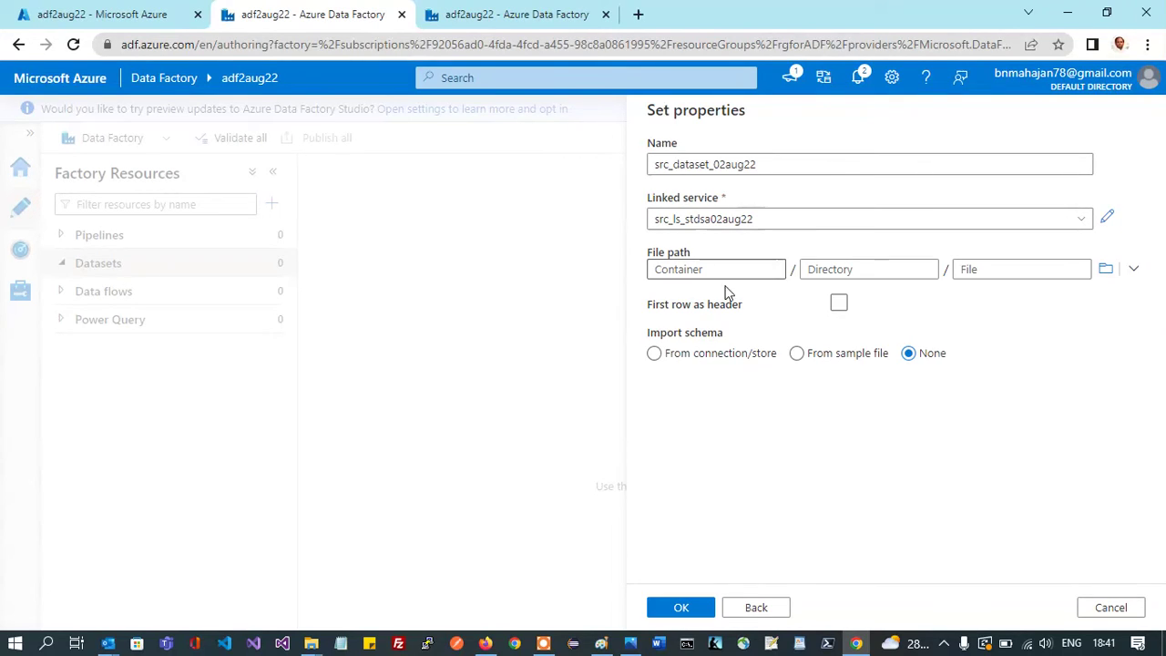
pyautogui.click(1110, 270)
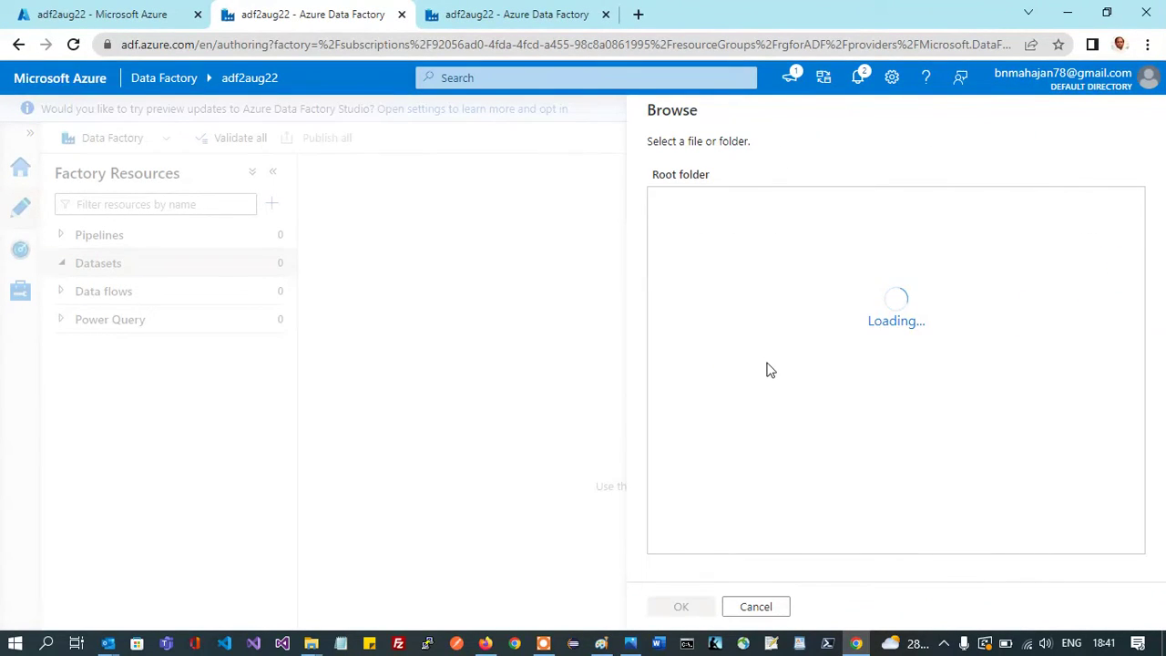
pyautogui.click(688, 209)
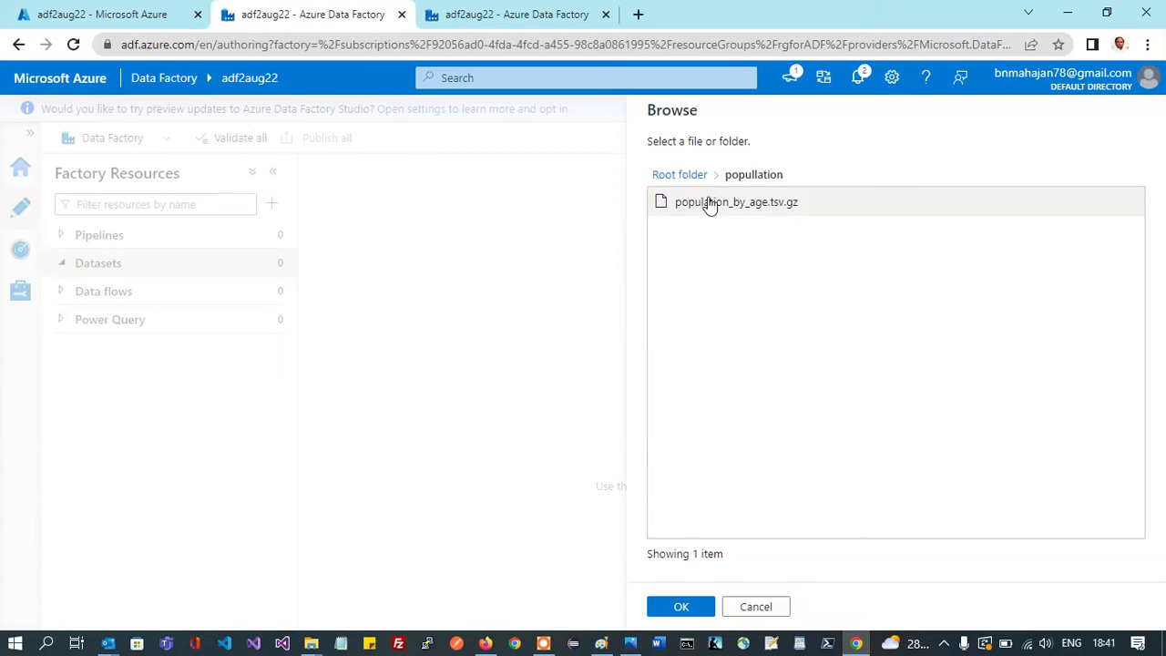
pyautogui.click(710, 203)
pyautogui.click(690, 609)
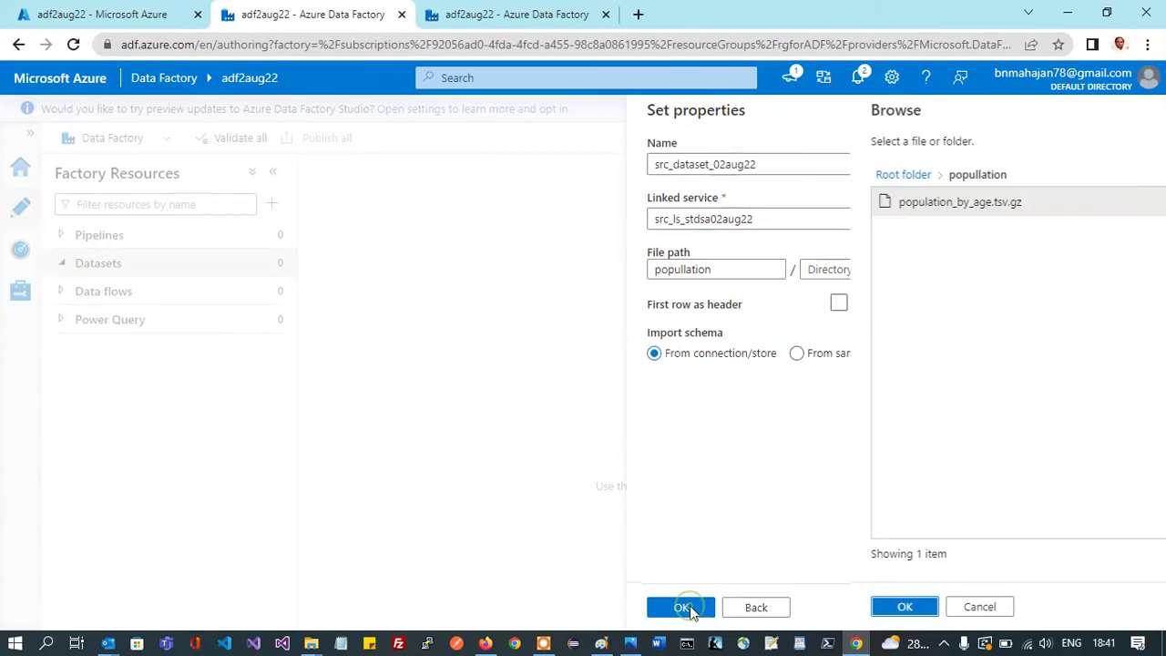
# Create the dataset with the first row as header and test its linked service connection.
pyautogui.click(839, 302)
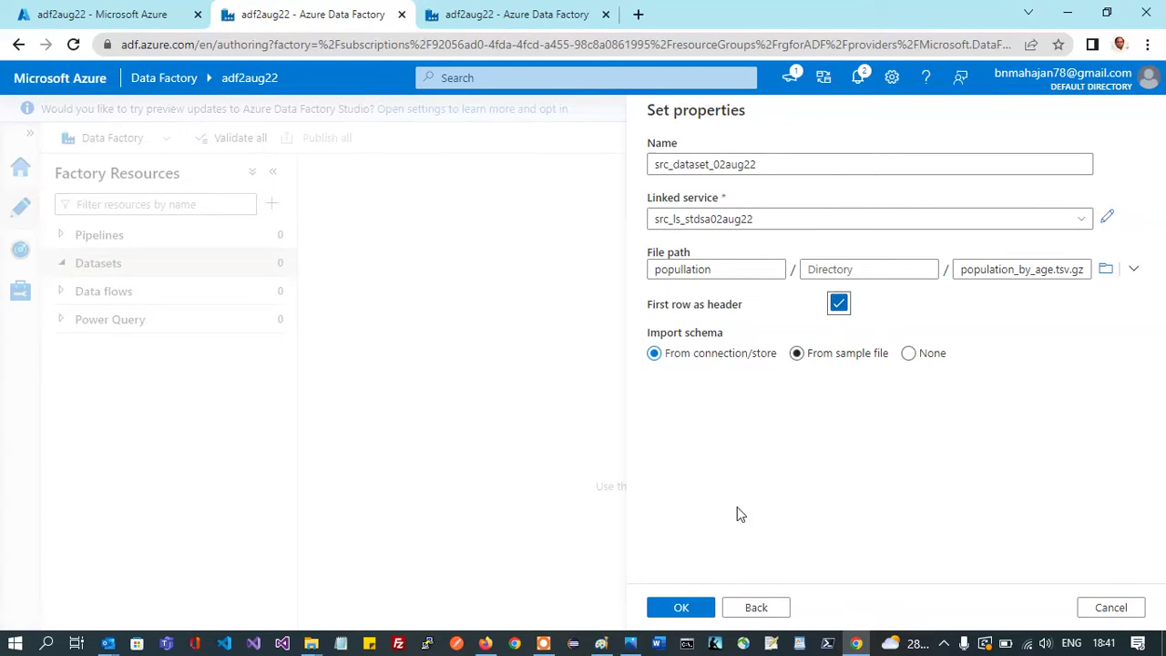
pyautogui.click(688, 616)
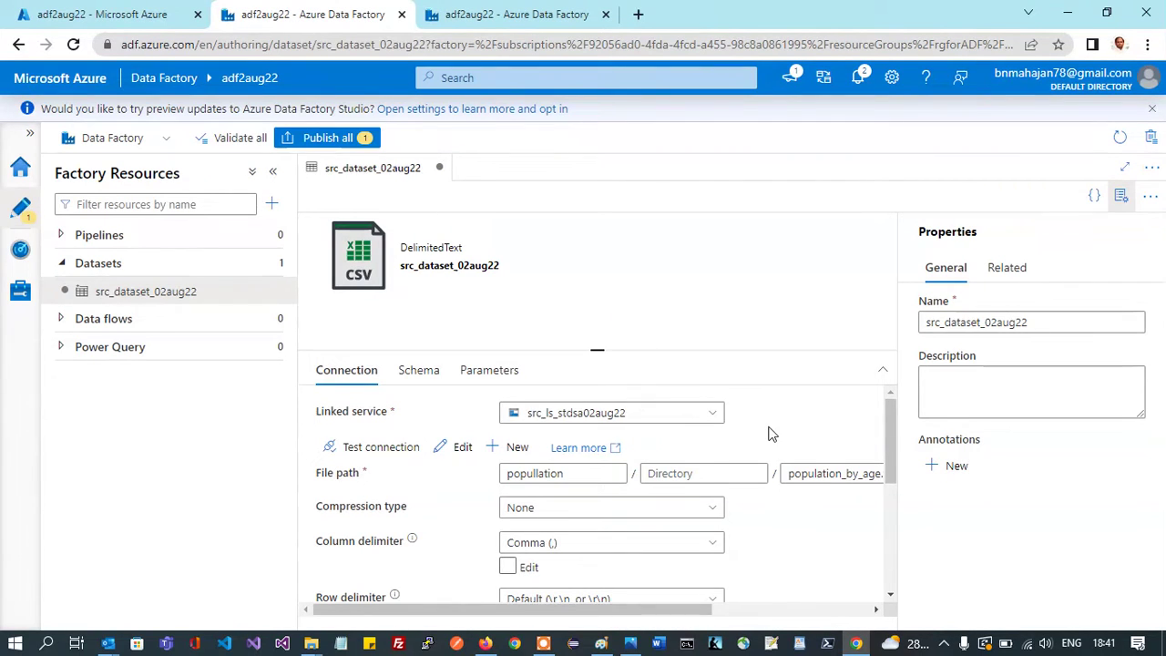
pyautogui.click(371, 448)
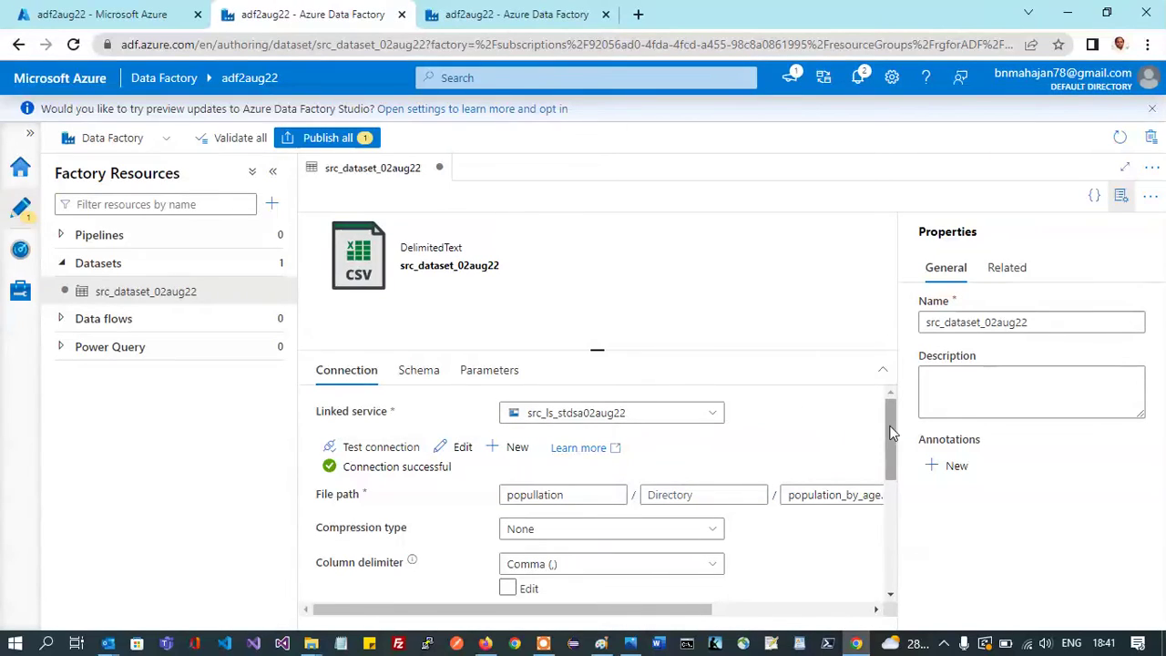
# Set the source dataset's compression type to gzip (.gz) and its compression level to Optimal.
pyautogui.moveTo(892, 434); pyautogui.dragTo(890, 448)
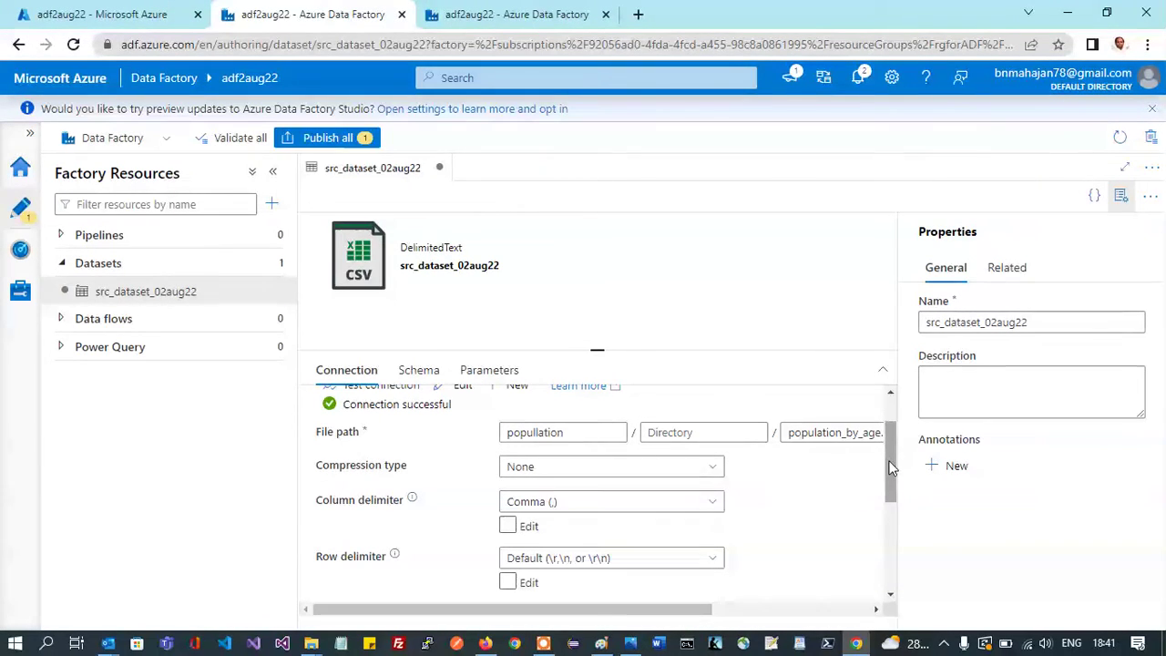
pyautogui.moveTo(891, 466); pyautogui.dragTo(890, 472)
pyautogui.click(690, 444)
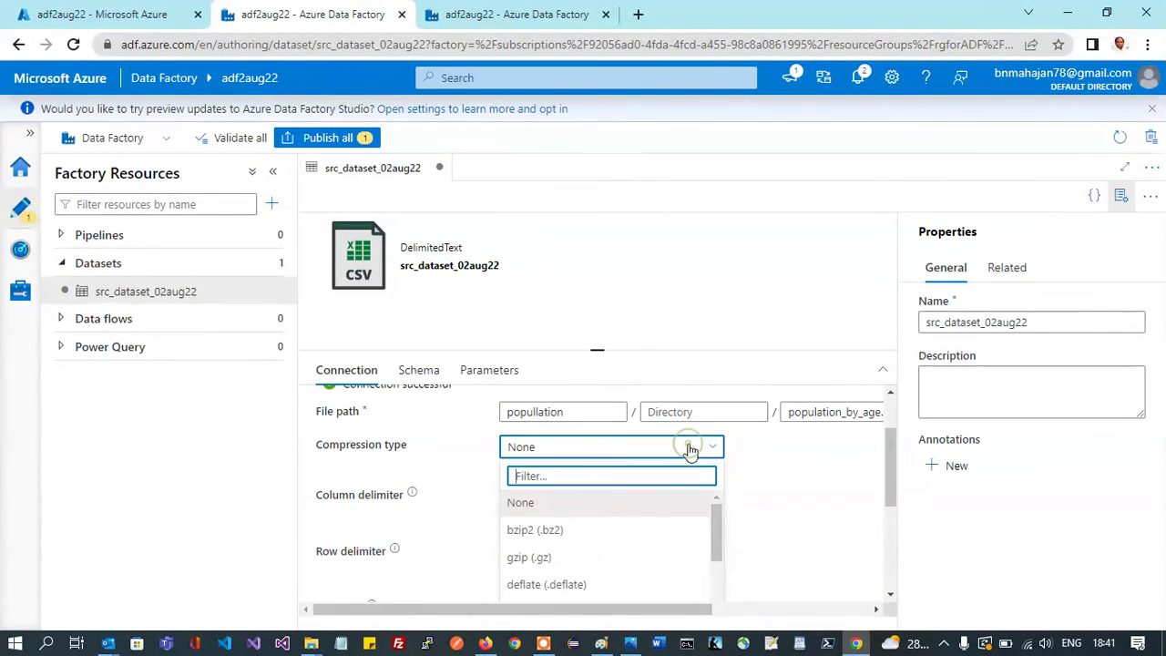
pyautogui.click(559, 558)
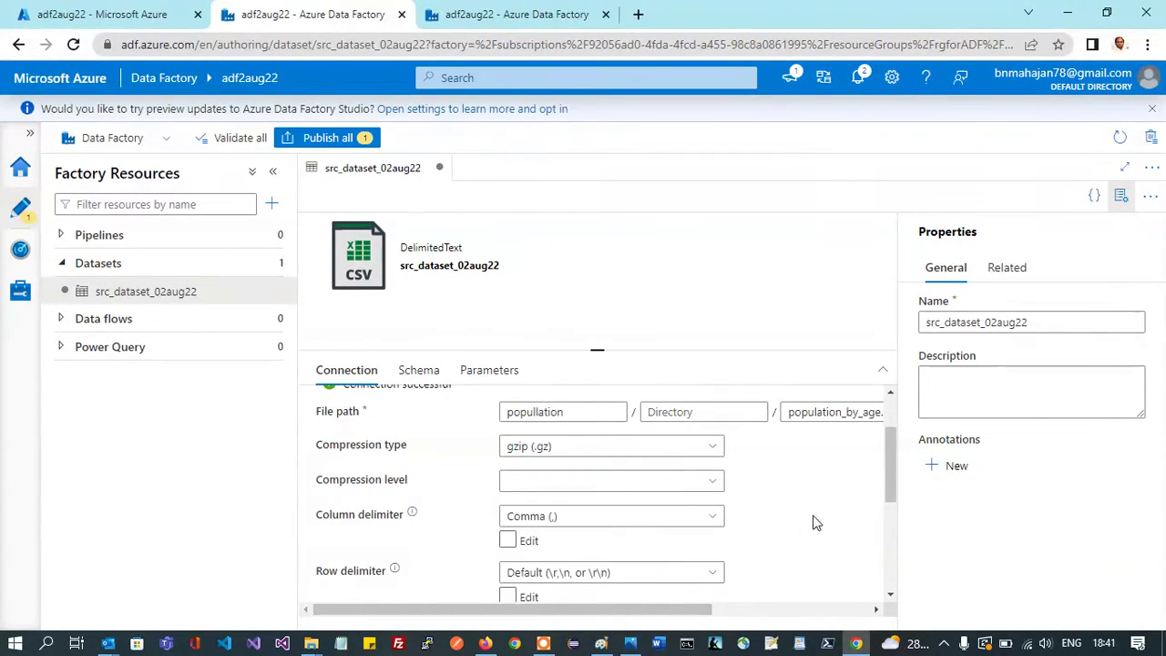
pyautogui.click(708, 481)
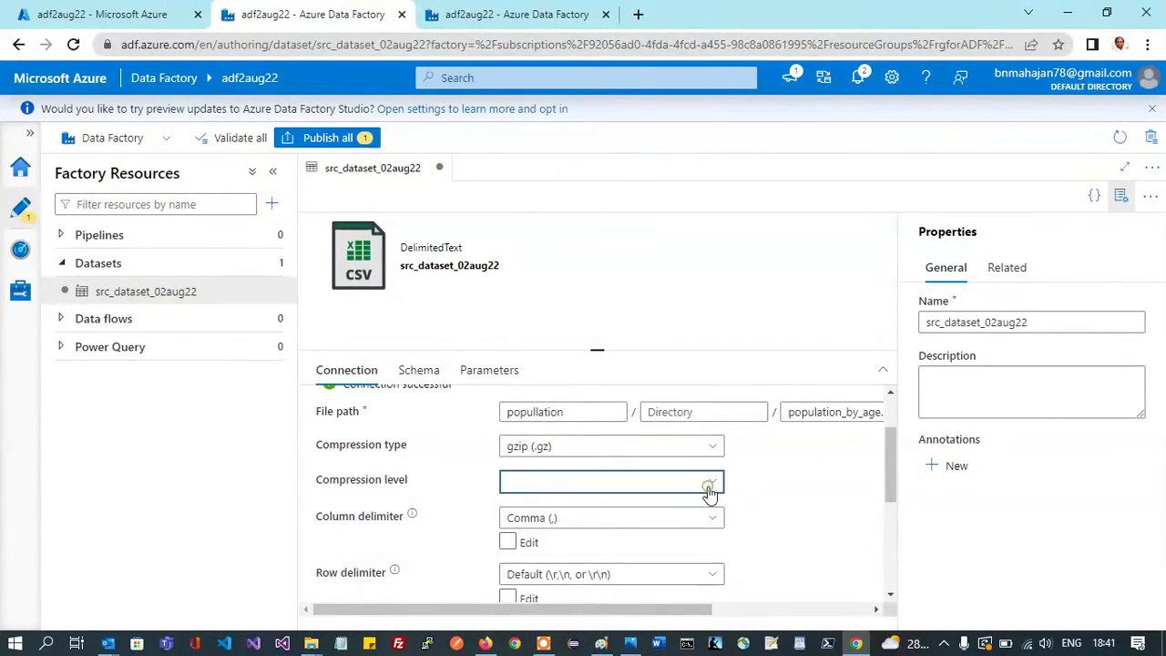
pyautogui.click(647, 534)
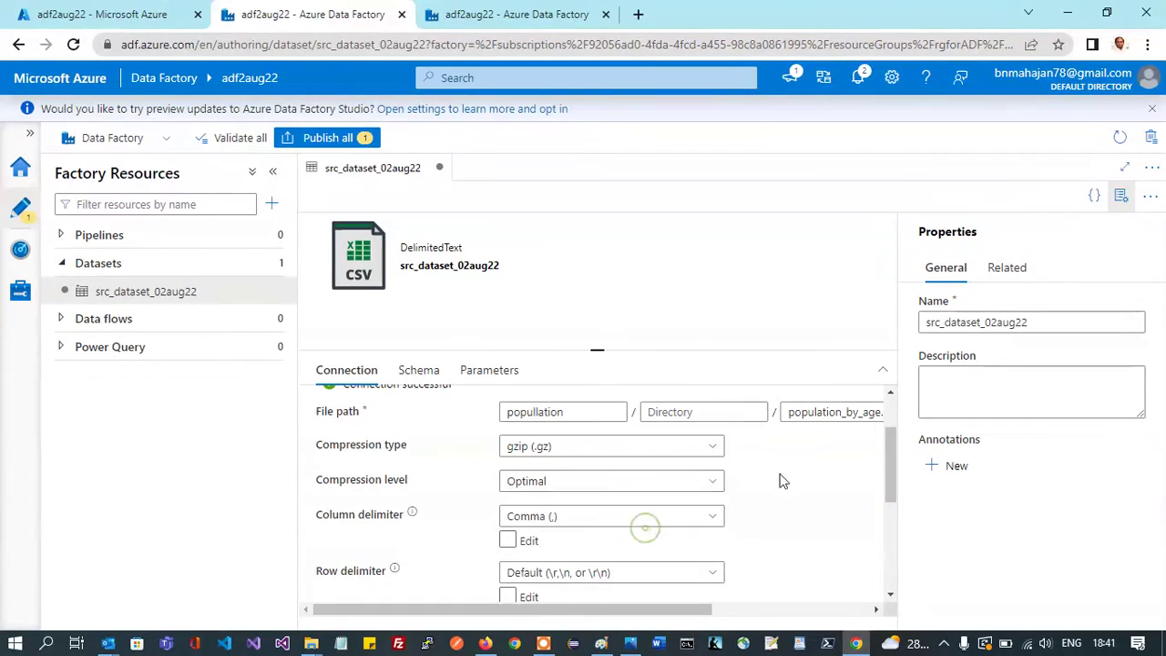
# Clear the imported column schema of the source dataset.
pyautogui.moveTo(892, 479); pyautogui.dragTo(871, 335)
pyautogui.click(421, 369)
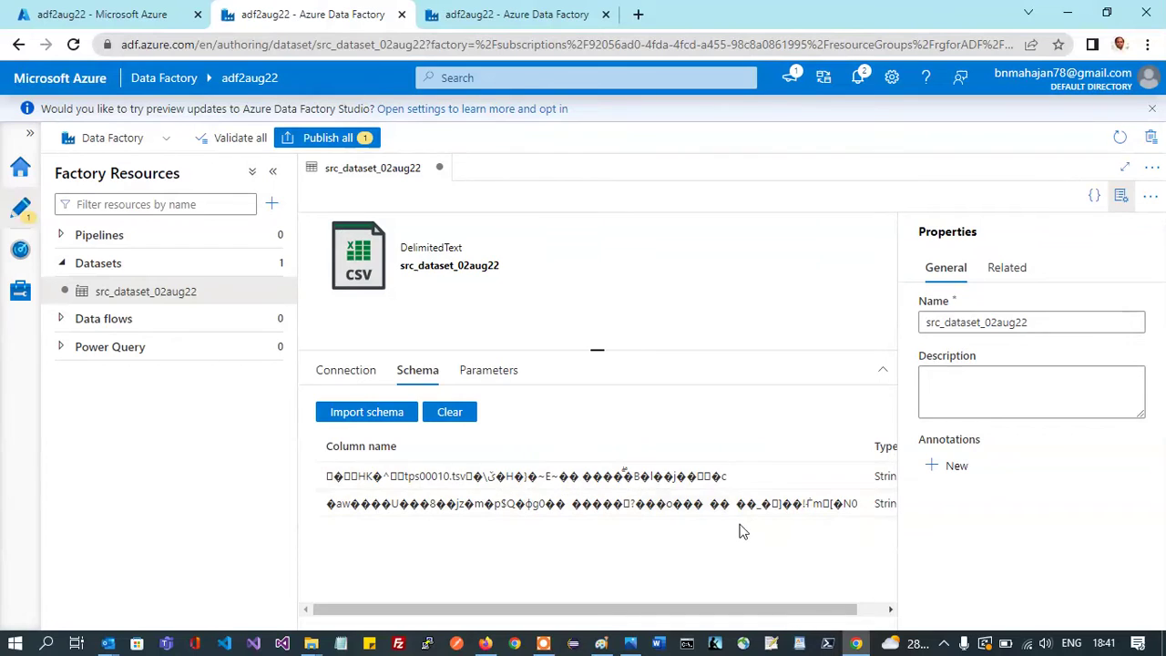
pyautogui.click(451, 413)
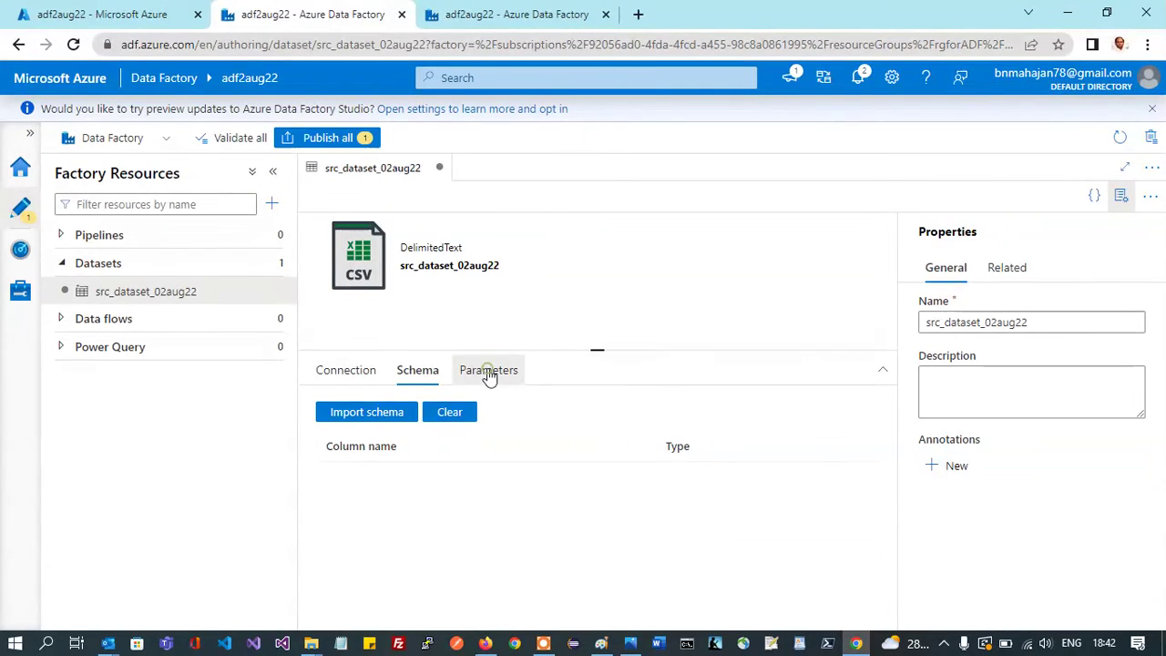
# Check the dataset's parameters and connection settings, and publish the new dataset src_dataset_02aug22.
pyautogui.click(490, 376)
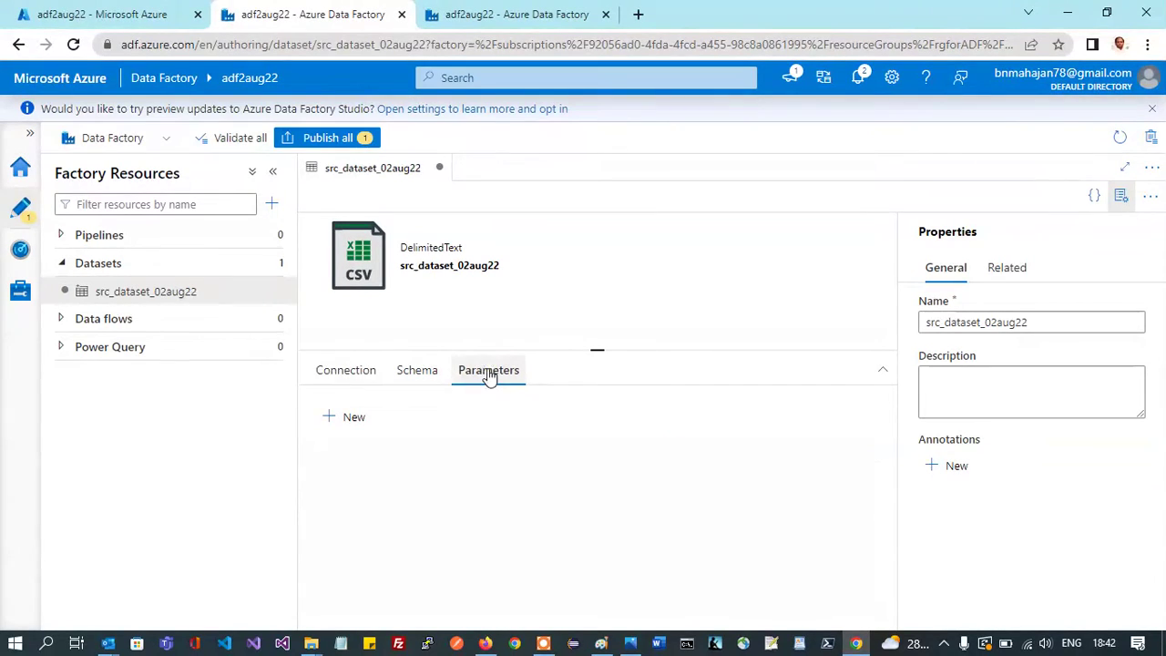
pyautogui.click(352, 373)
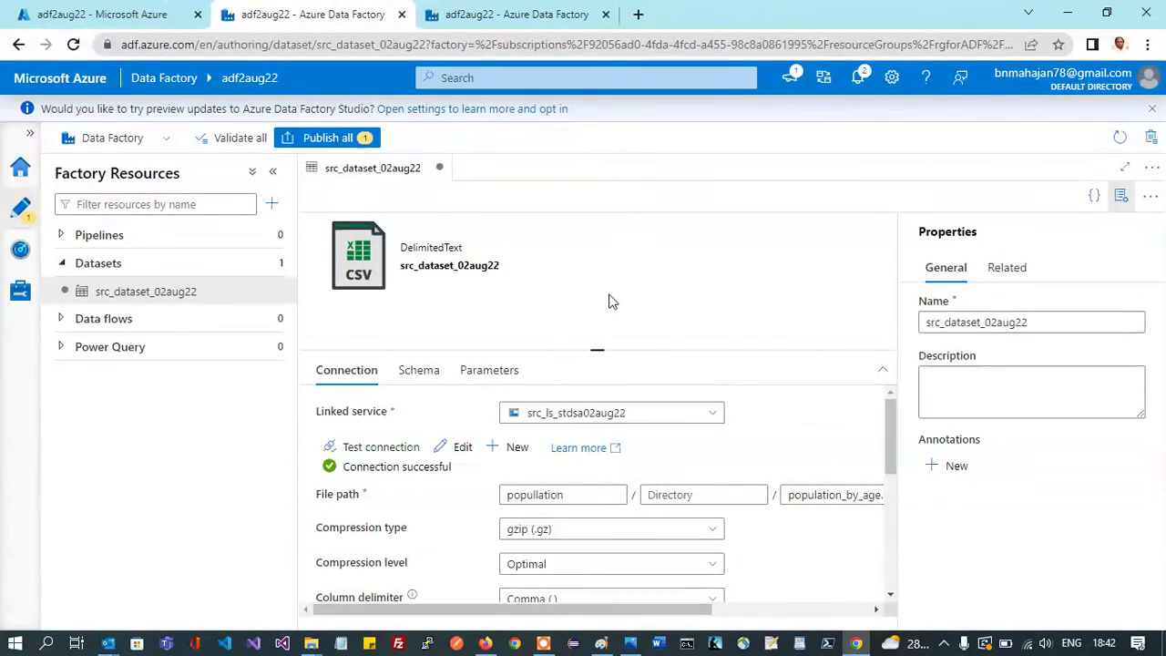
pyautogui.click(323, 138)
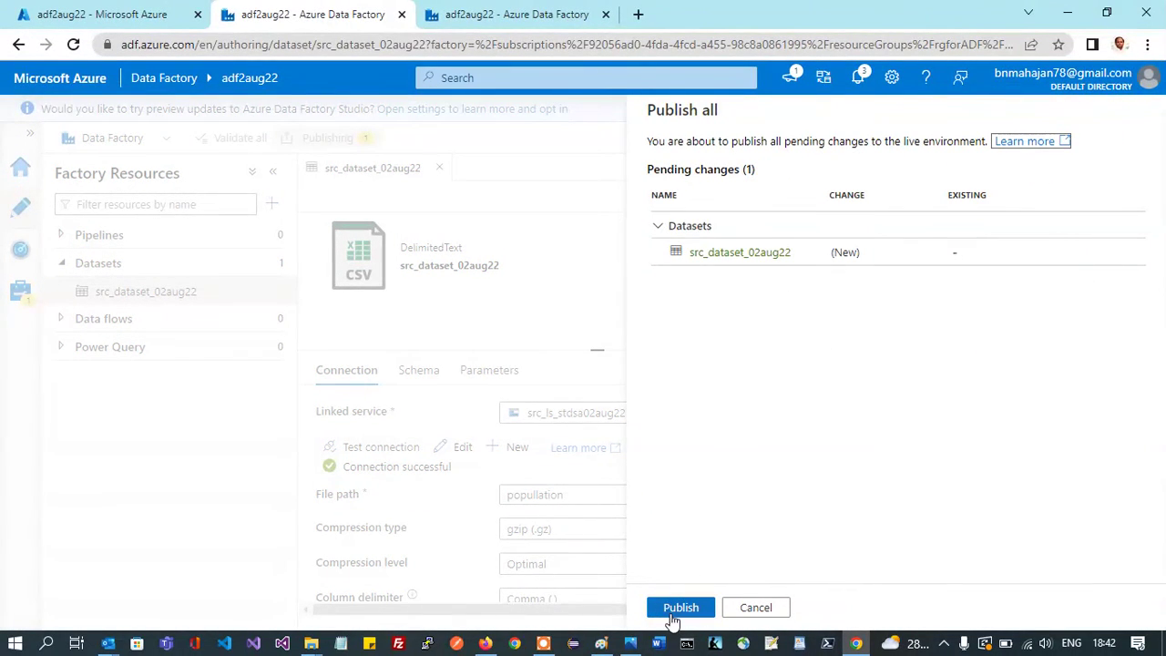
pyautogui.click(674, 613)
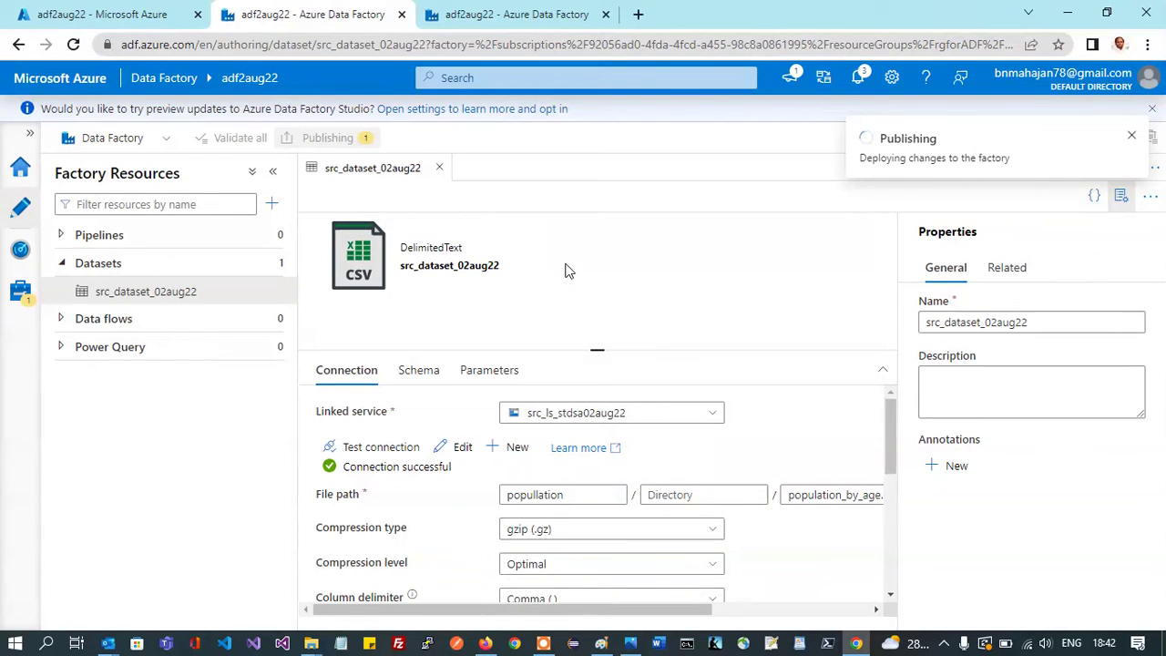
# Start creating another dataset in the factory's Datasets group.
pyautogui.click(272, 263)
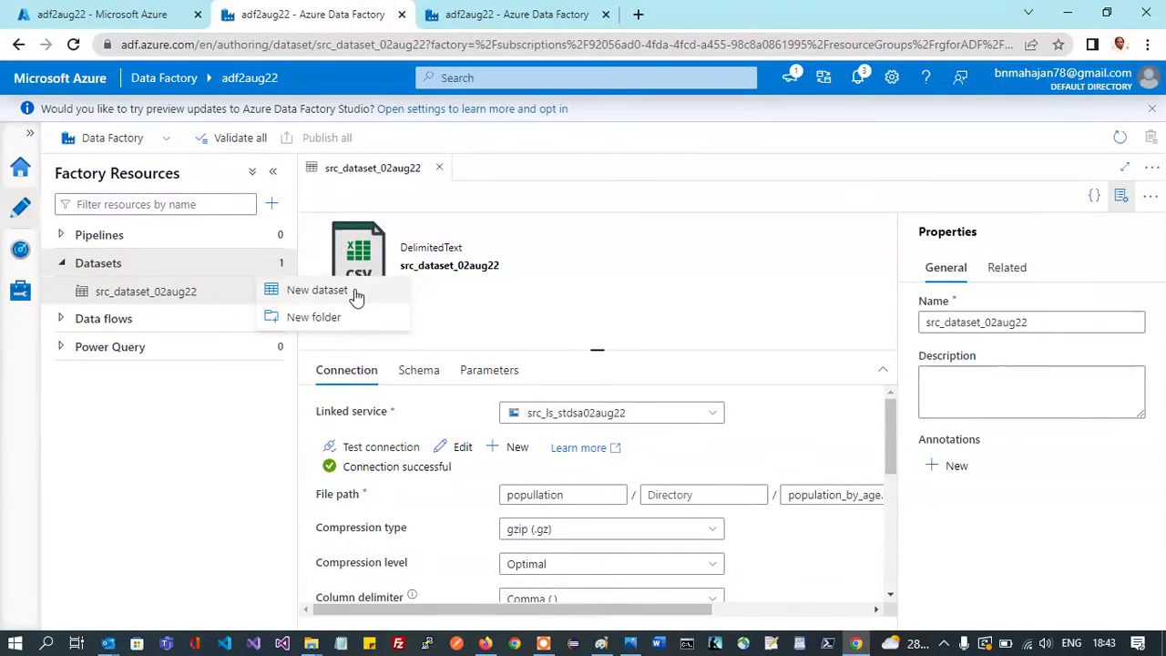
pyautogui.click(317, 290)
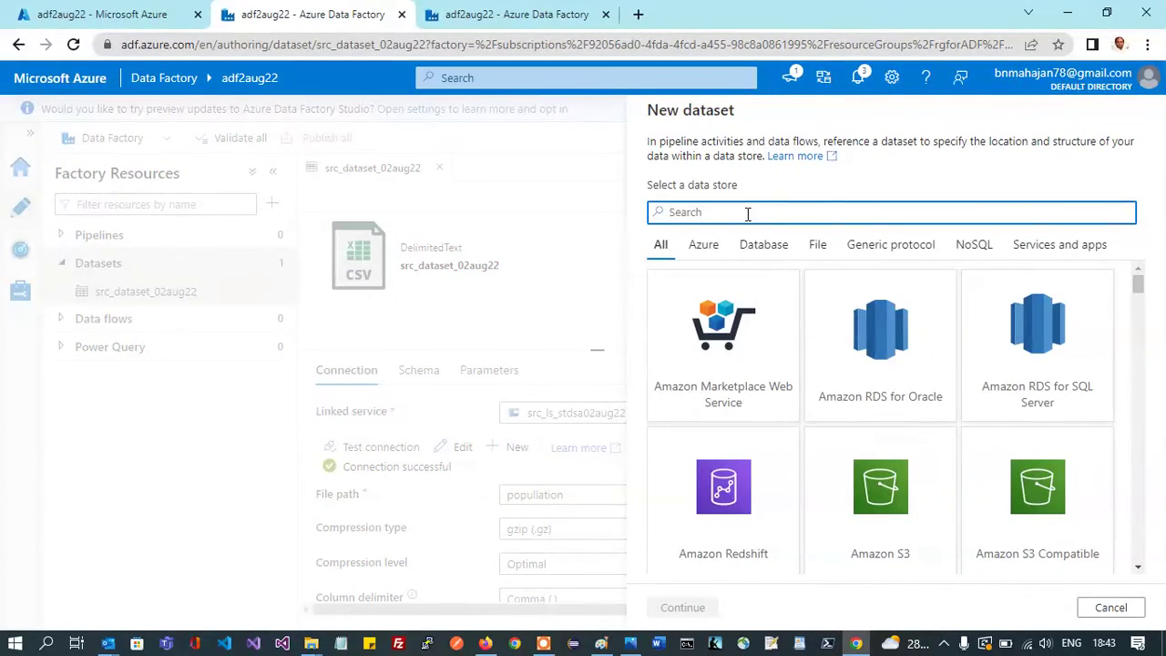
pyautogui.write('blob')
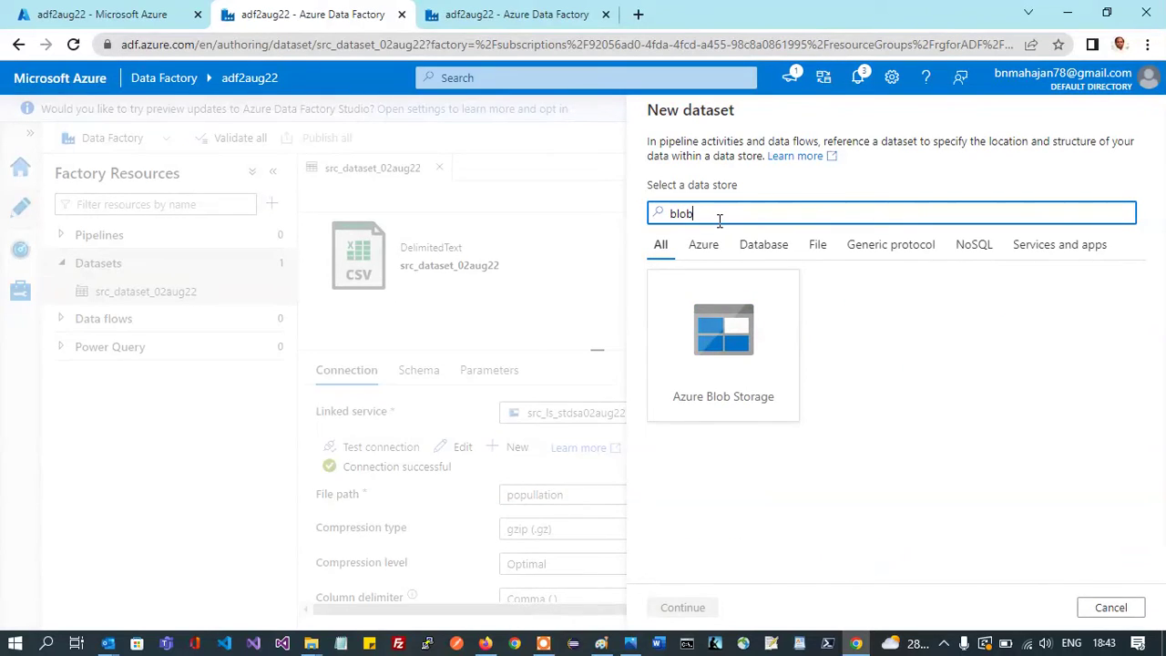
pyautogui.click(734, 339)
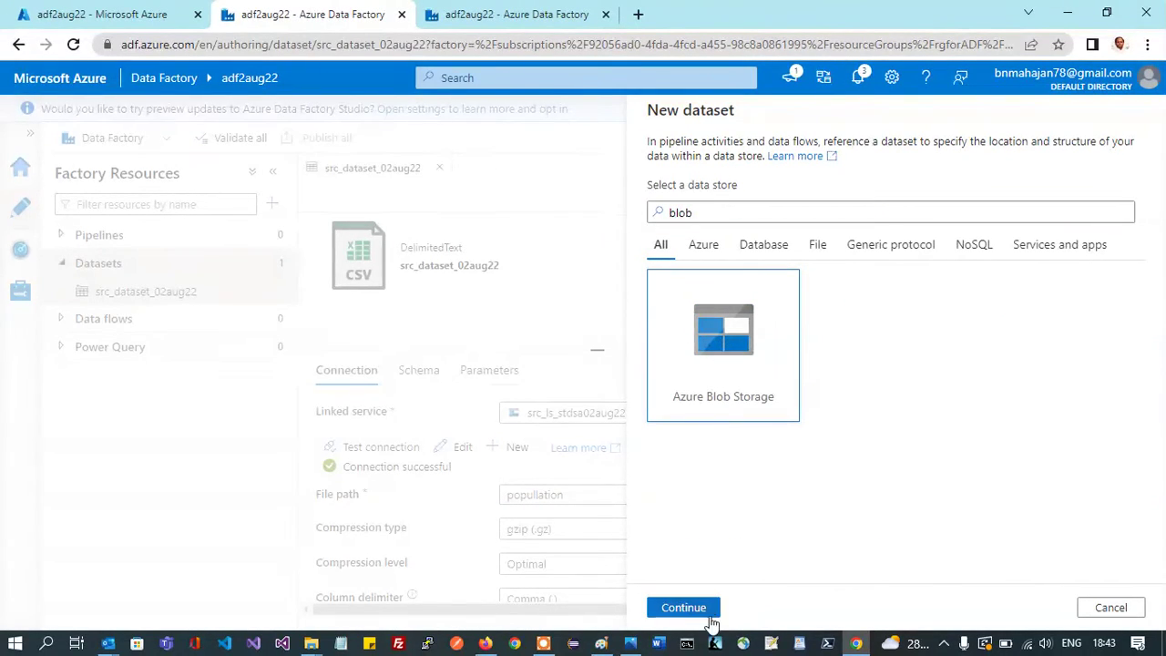
pyautogui.click(684, 608)
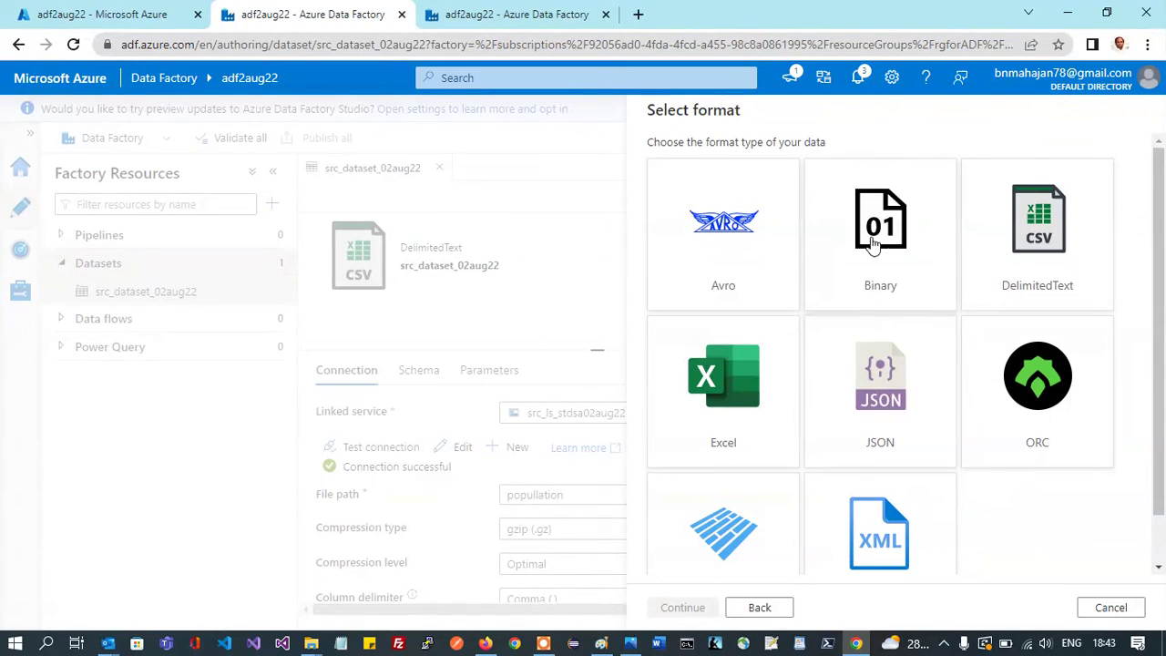
pyautogui.click(1063, 234)
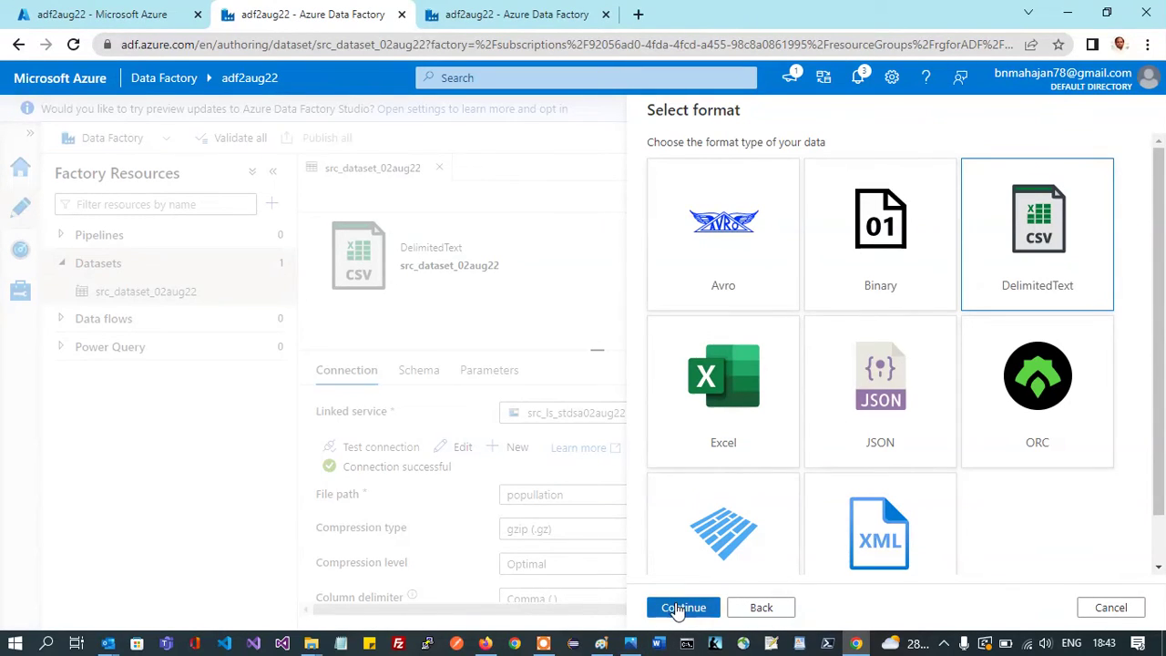
pyautogui.click(681, 606)
pyautogui.click(684, 165)
pyautogui.hotkey('ctrl', 'a')
pyautogui.write('src_dataset_02aug22')
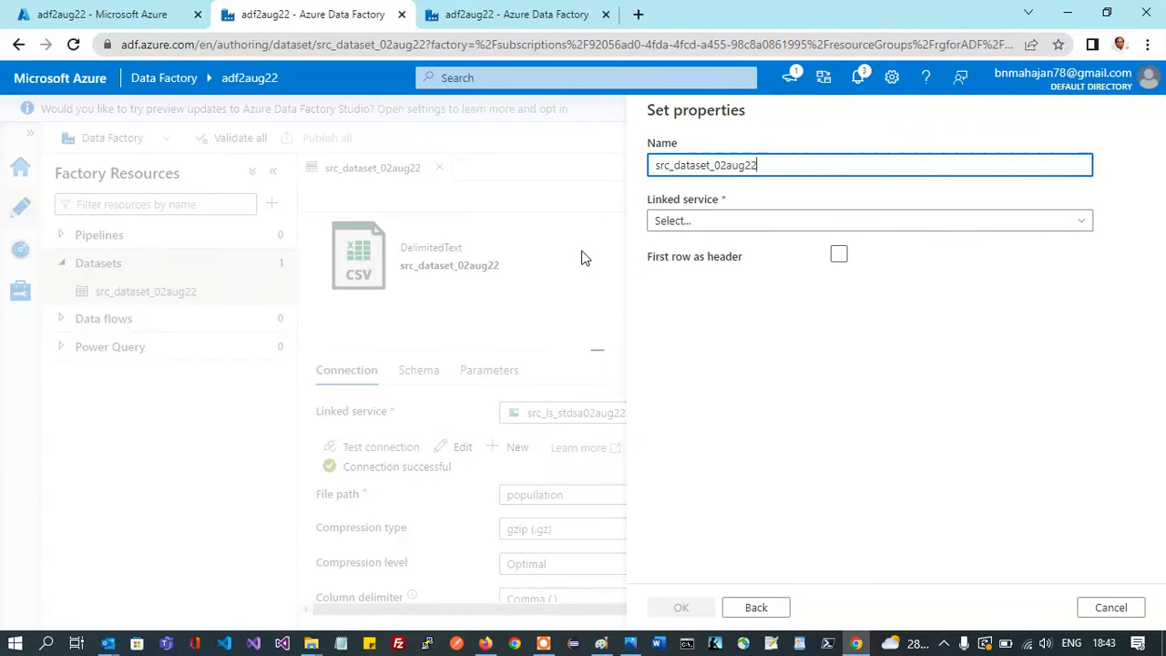
pyautogui.moveTo(670, 170); pyautogui.dragTo(628, 173)
pyautogui.write('dest')
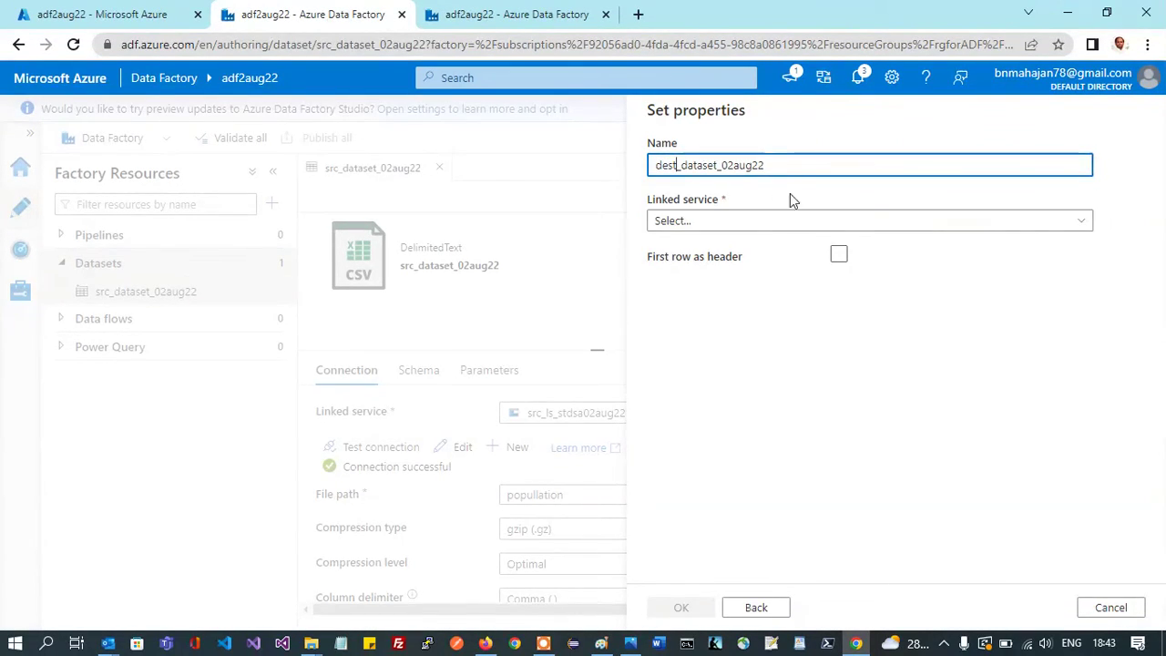
pyautogui.click(695, 221)
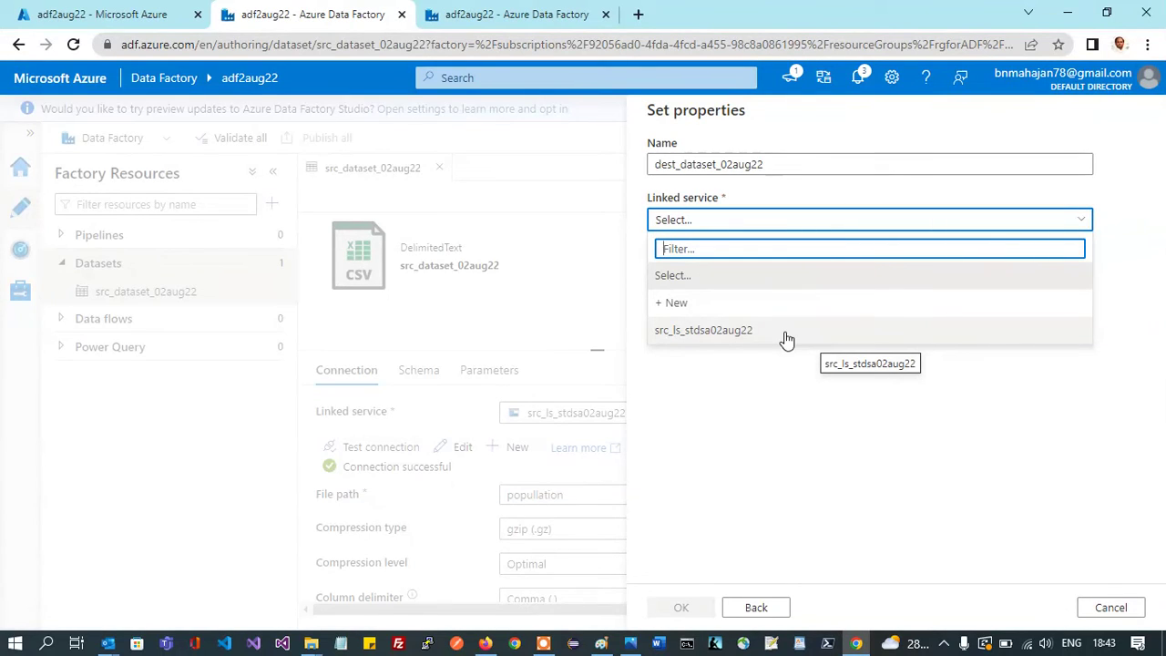
pyautogui.click(793, 512)
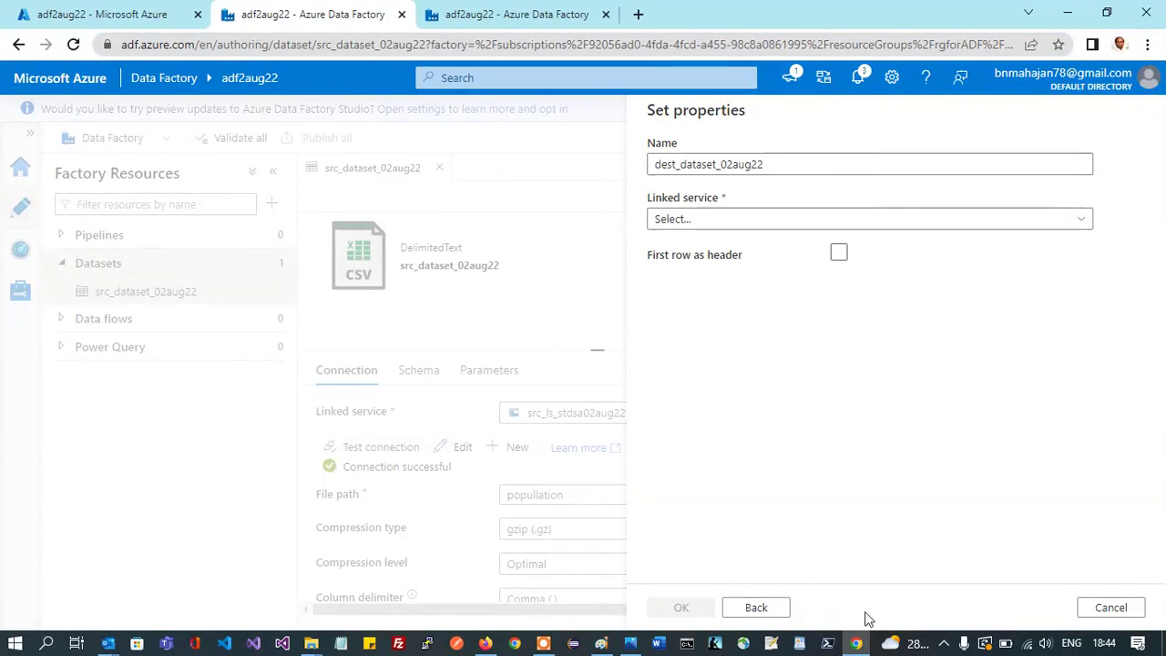
pyautogui.click(778, 613)
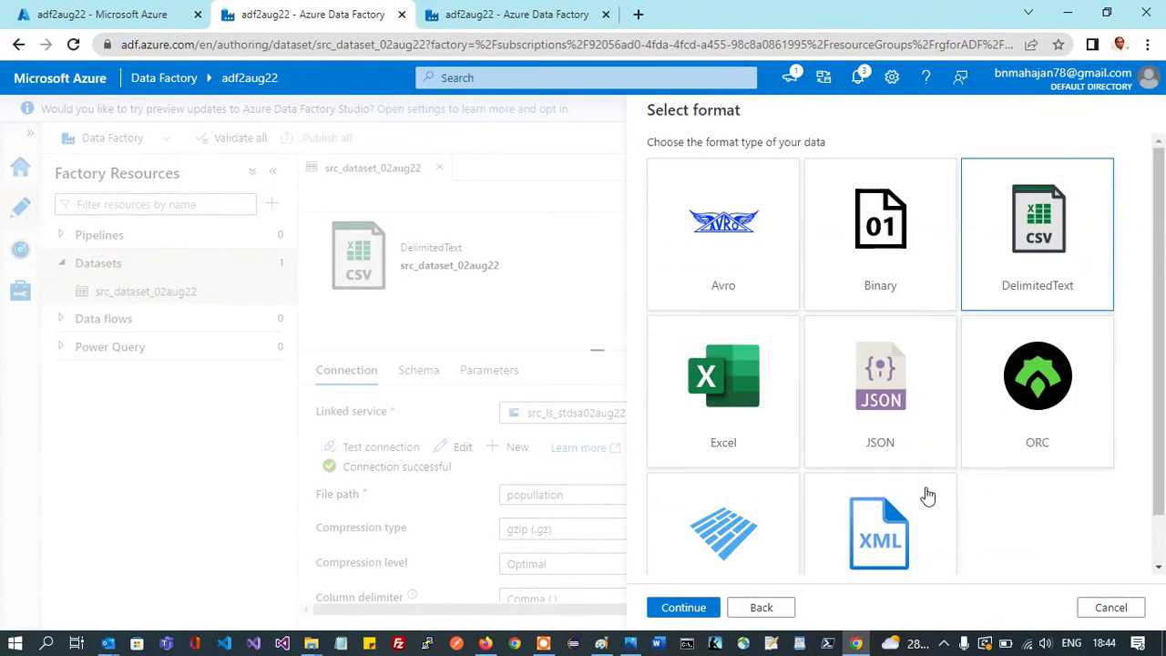
pyautogui.click(754, 608)
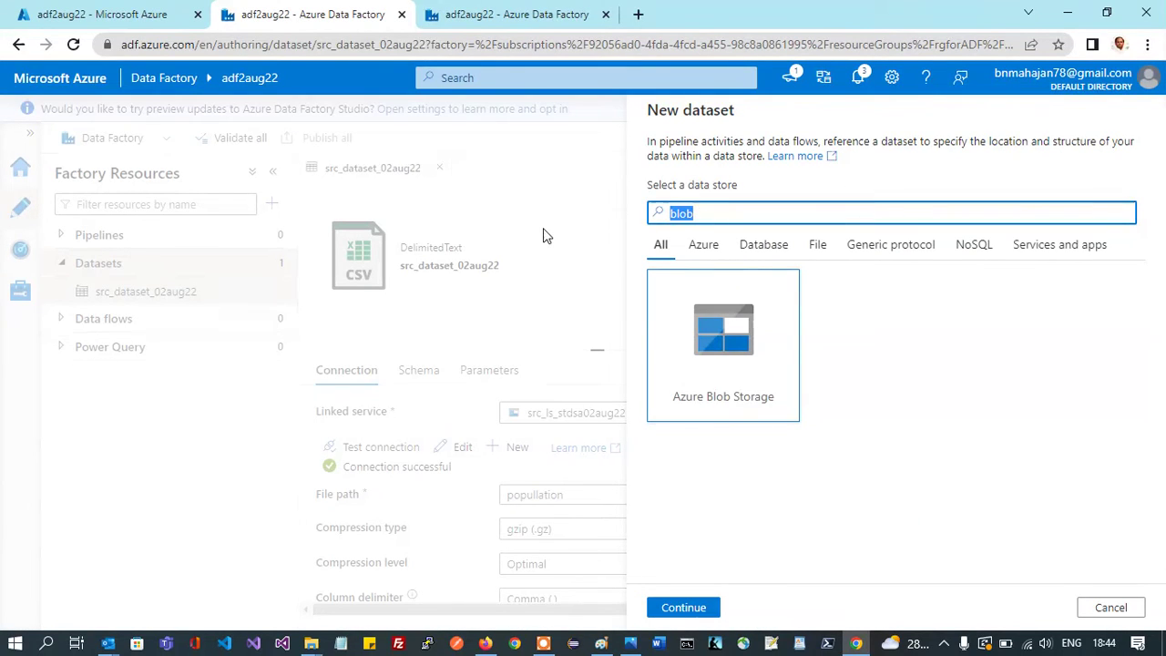
# Choose Azure Data Lake Storage Gen2 as the new dataset's data store and DelimitedText as its format.
pyautogui.press('BackSpace')
pyautogui.write('gen2')
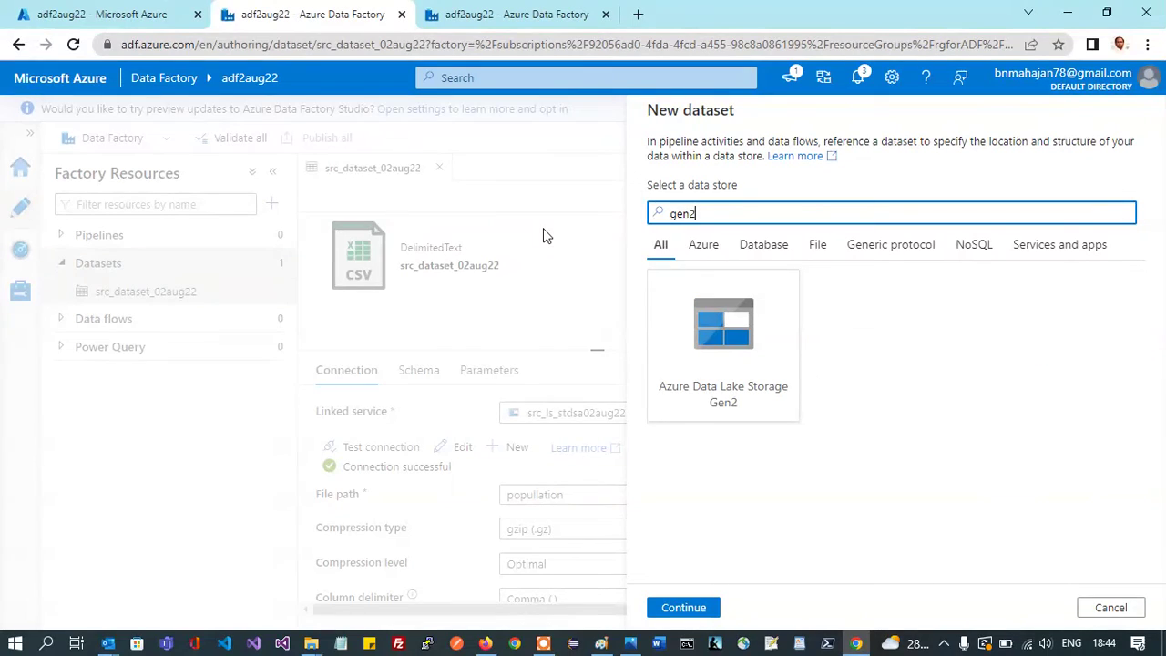
pyautogui.click(697, 358)
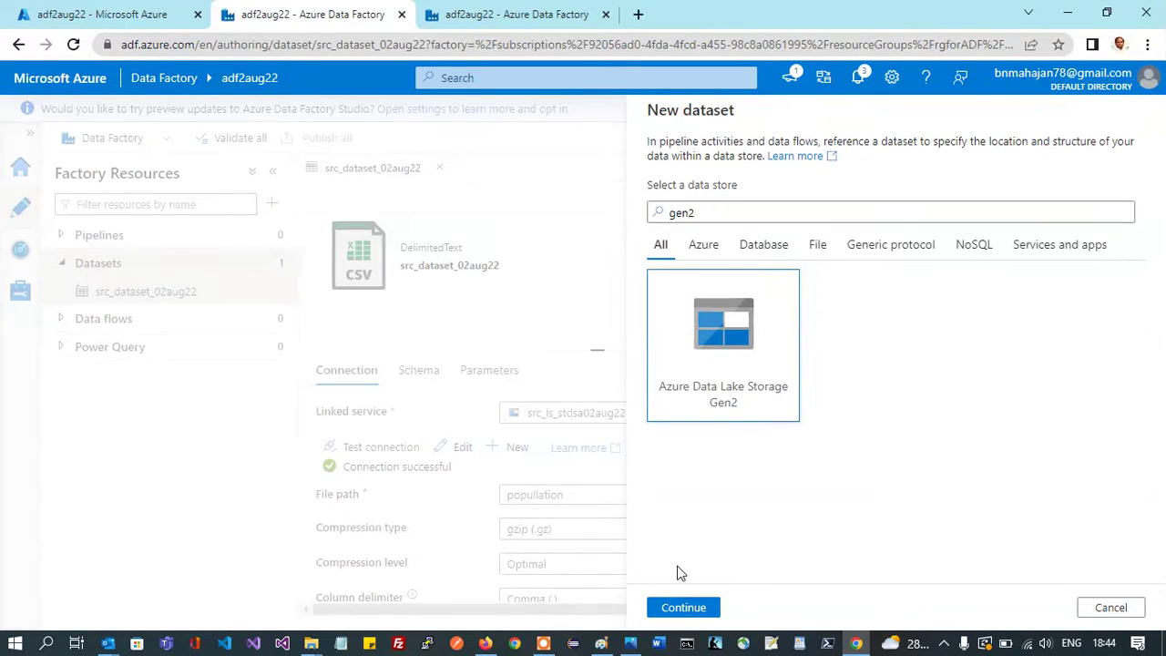
pyautogui.click(684, 608)
pyautogui.click(1042, 282)
pyautogui.click(683, 607)
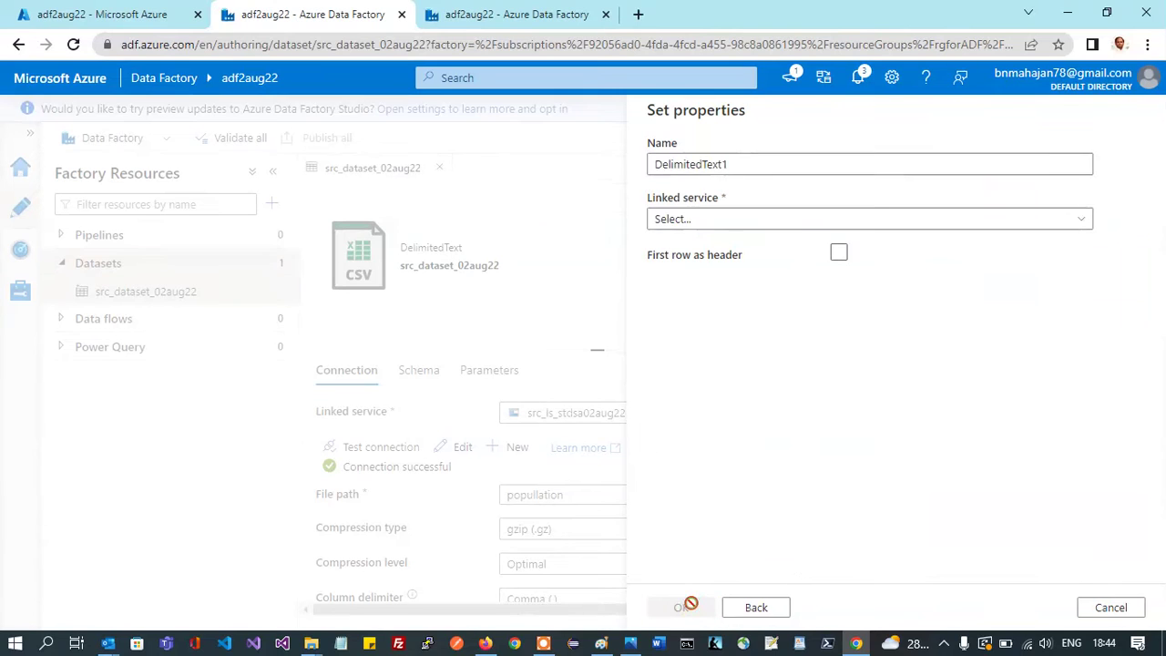
# Name the dataset dest_dataset_02aug22 and assign it the linked service dest_ls_dlsa02aug22.
pyautogui.doubleClick(762, 164)
pyautogui.write('src_dataset_02aug22')
pyautogui.click(673, 164)
pyautogui.press('BackSpace')
pyautogui.press('BackSpace')
pyautogui.press('BackSpace')
pyautogui.write('dest')
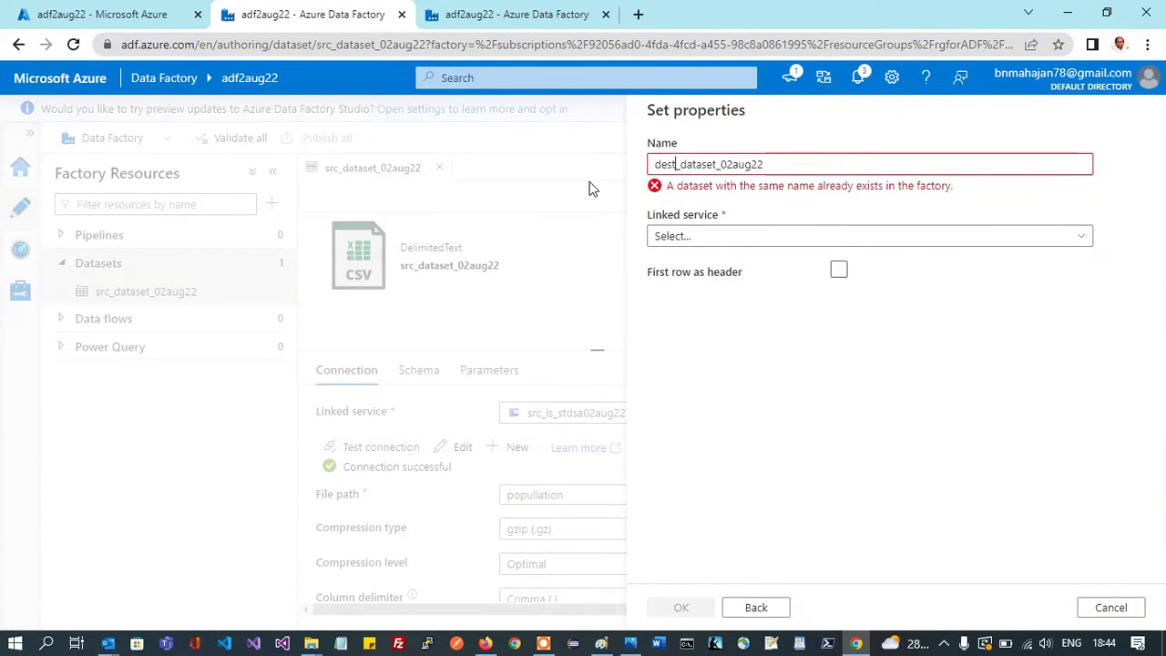
pyautogui.click(689, 224)
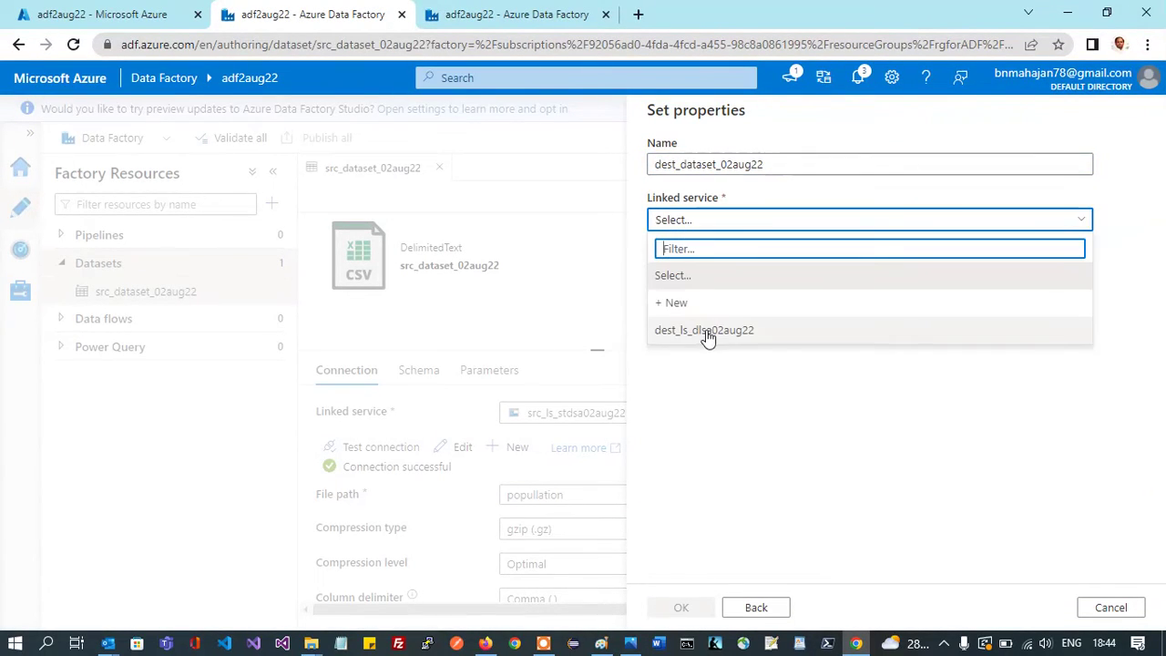
pyautogui.click(706, 333)
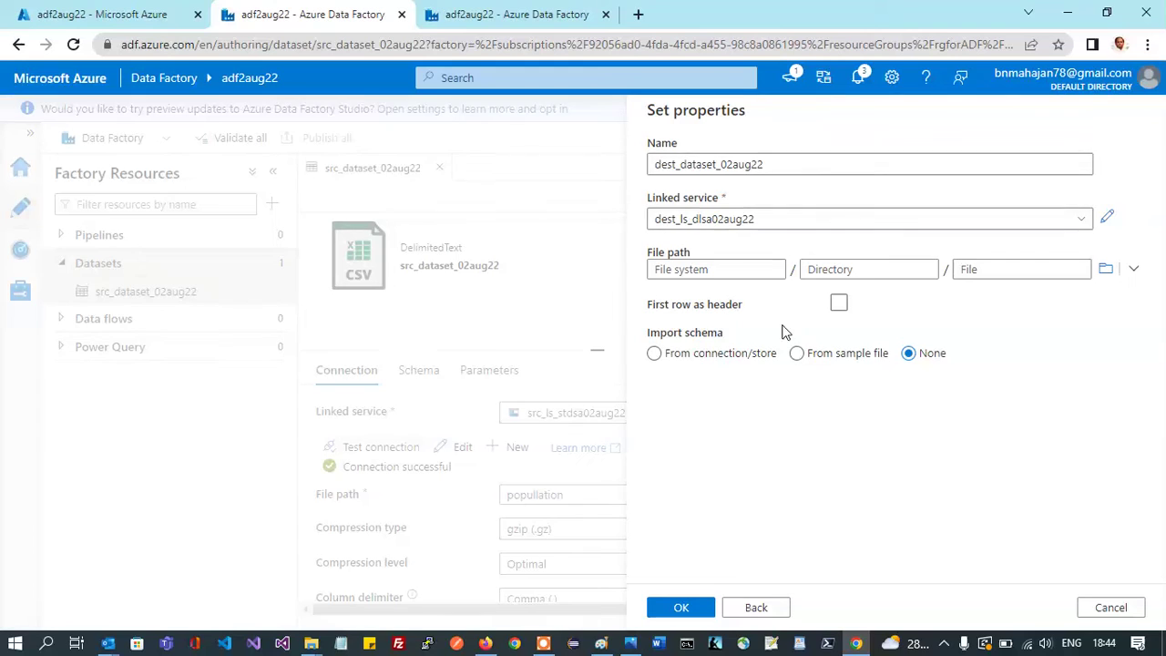
# Set the file path to target.csv in the raw file system, enable first row as header, and try to create the dataset.
pyautogui.click(1107, 271)
pyautogui.doubleClick(674, 210)
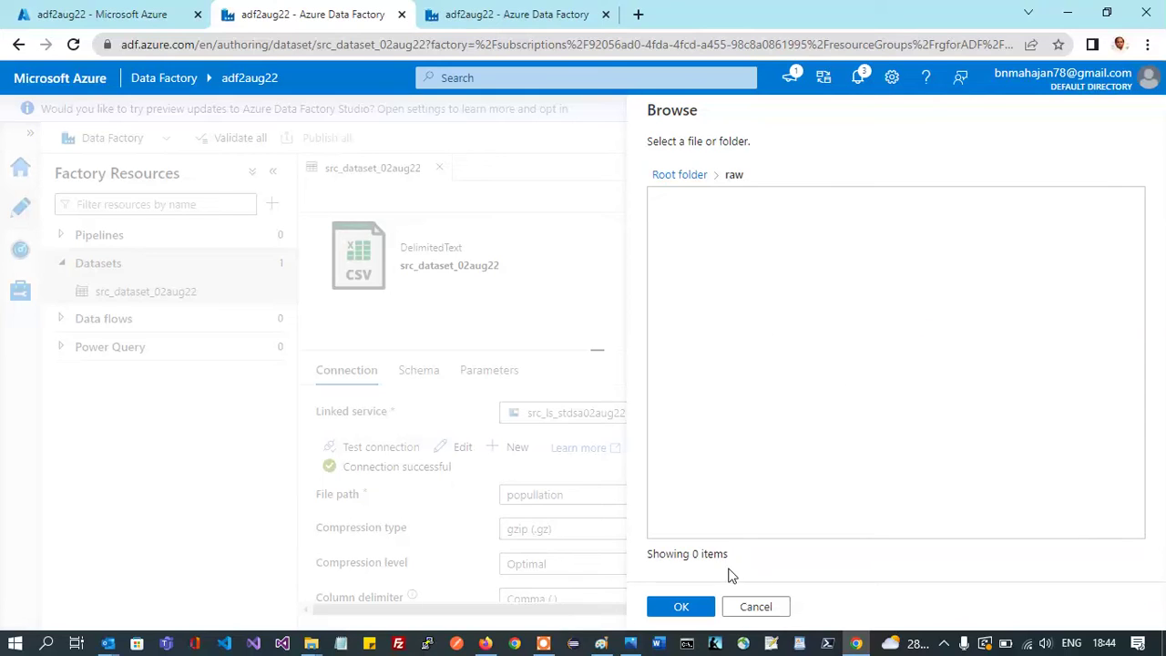
pyautogui.click(681, 607)
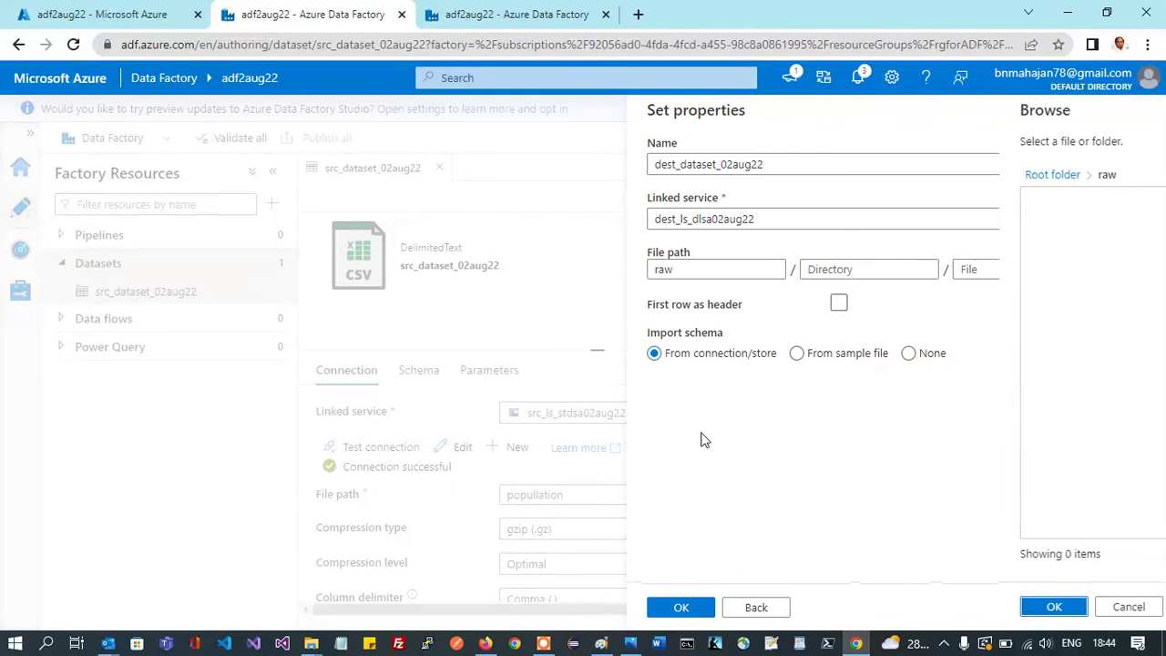
pyautogui.click(996, 270)
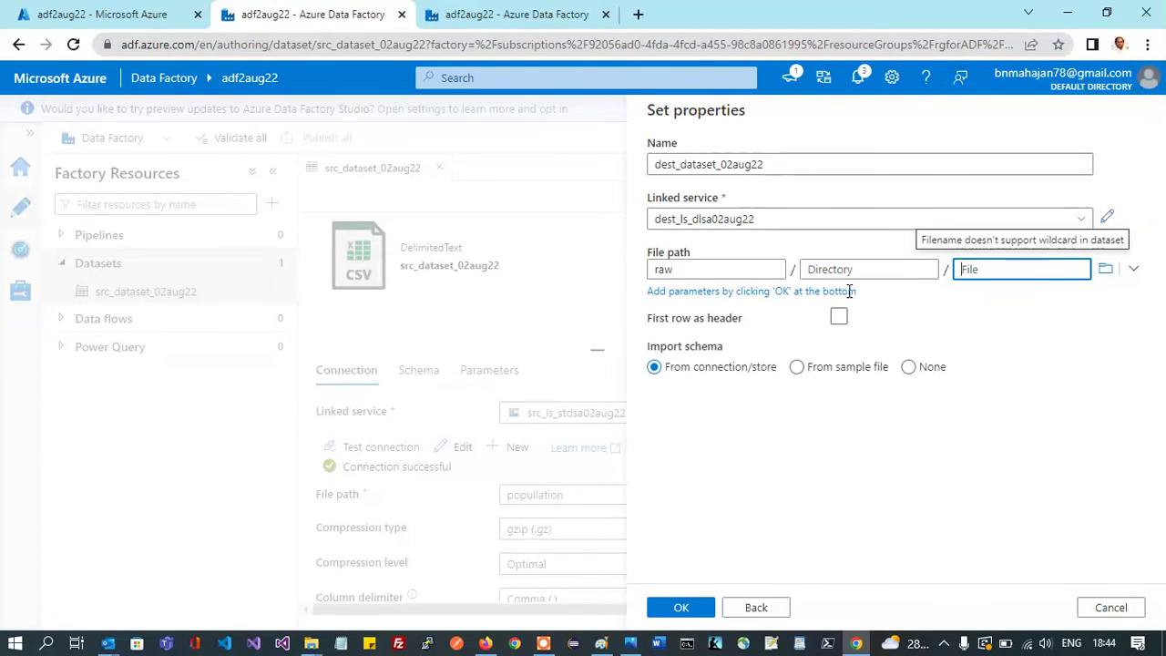
pyautogui.write('target.csv')
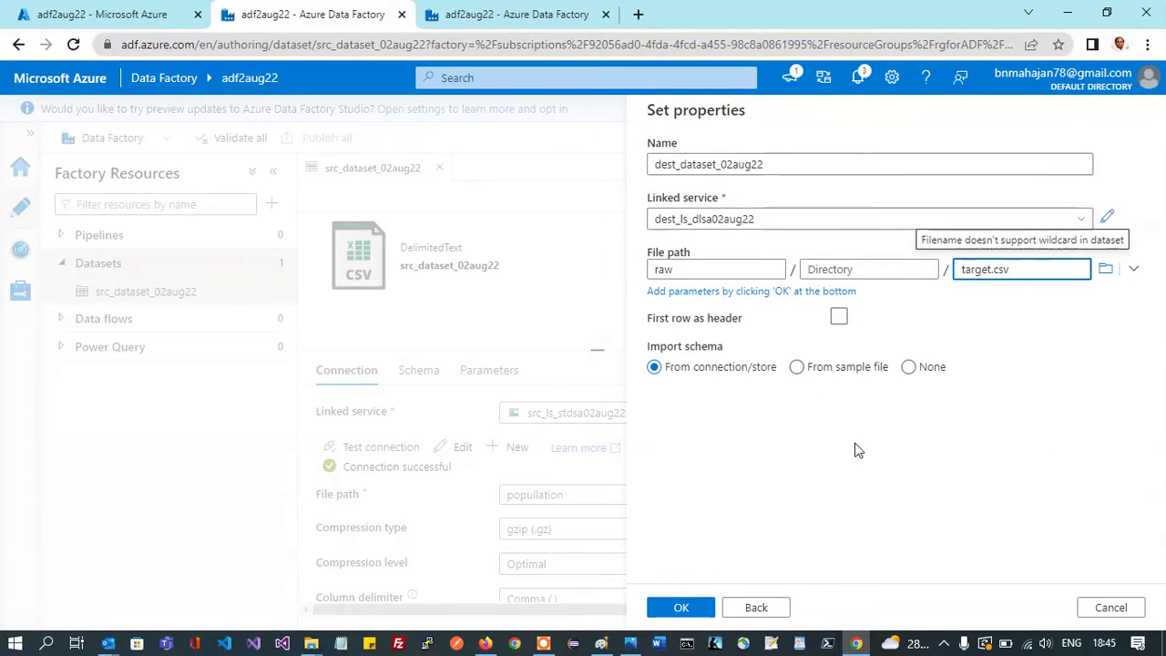
pyautogui.click(838, 317)
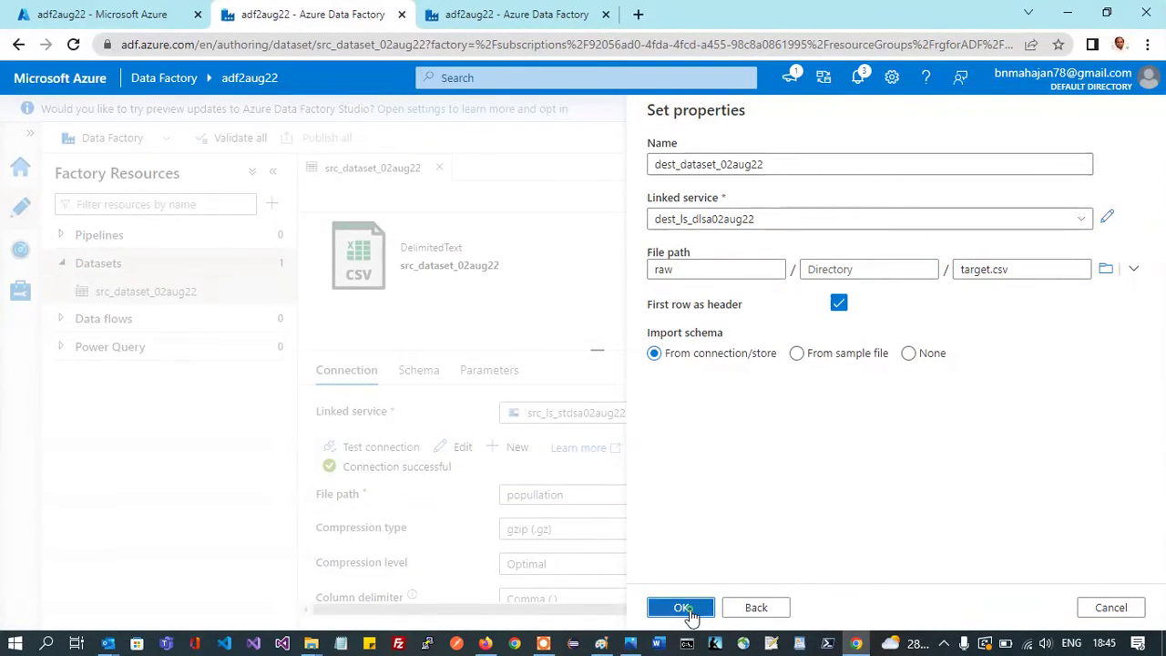
pyautogui.click(690, 616)
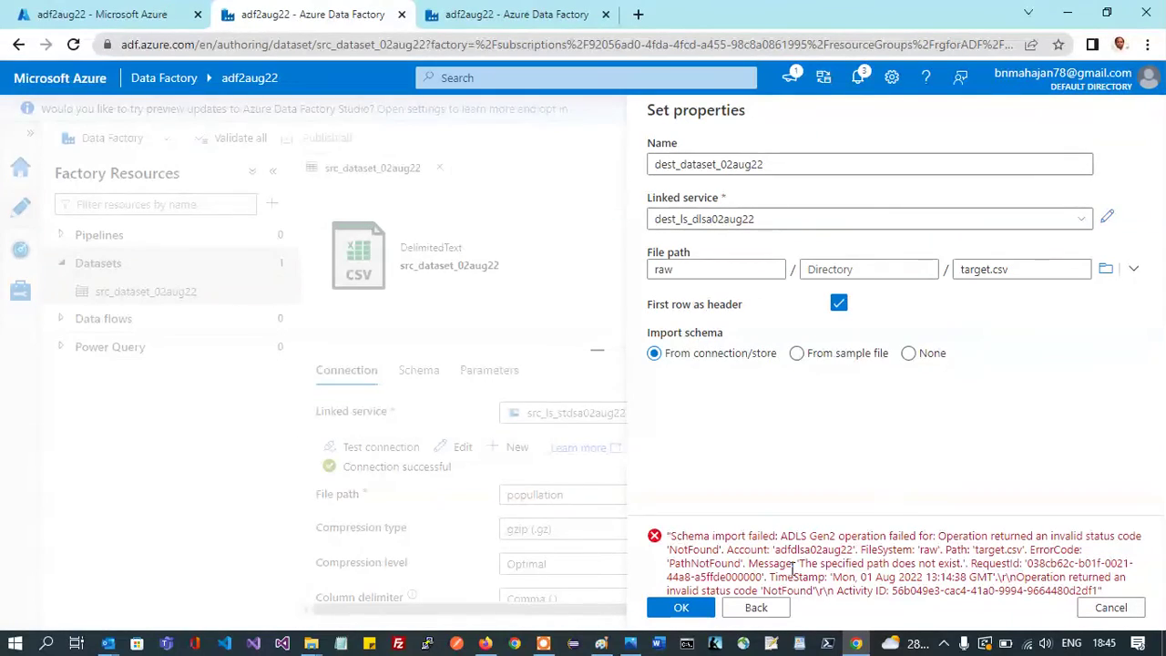
# Clear the file name from the dataset's file path and create the dataset.
pyautogui.click(1009, 275)
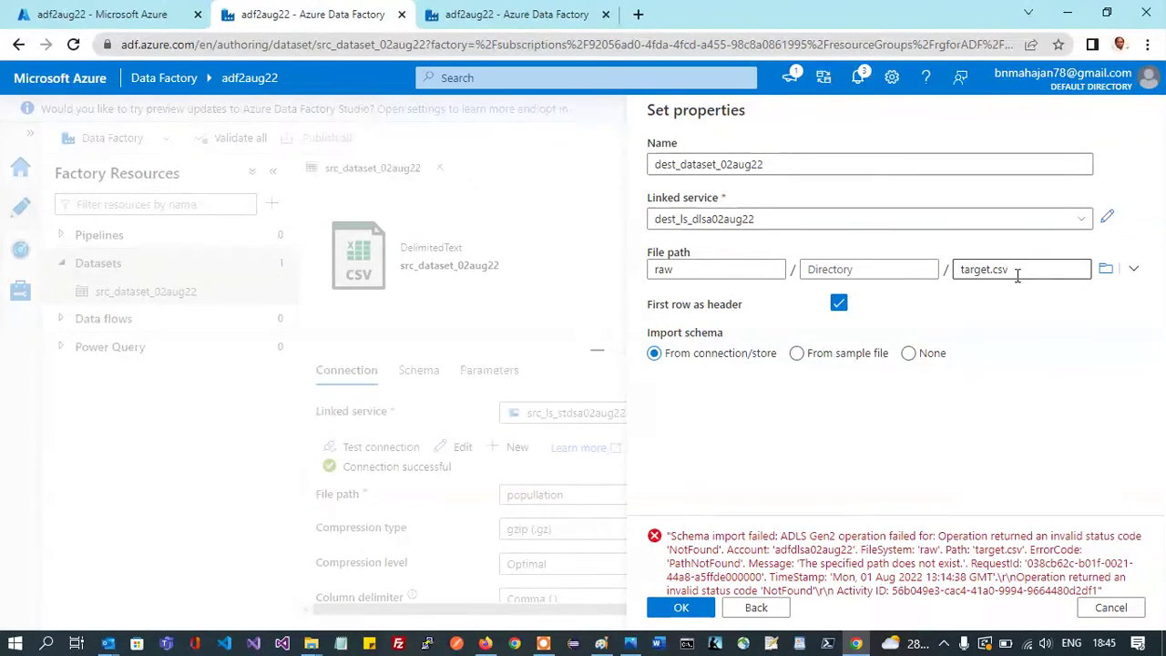
pyautogui.doubleClick(1013, 272)
pyautogui.press('BackSpace')
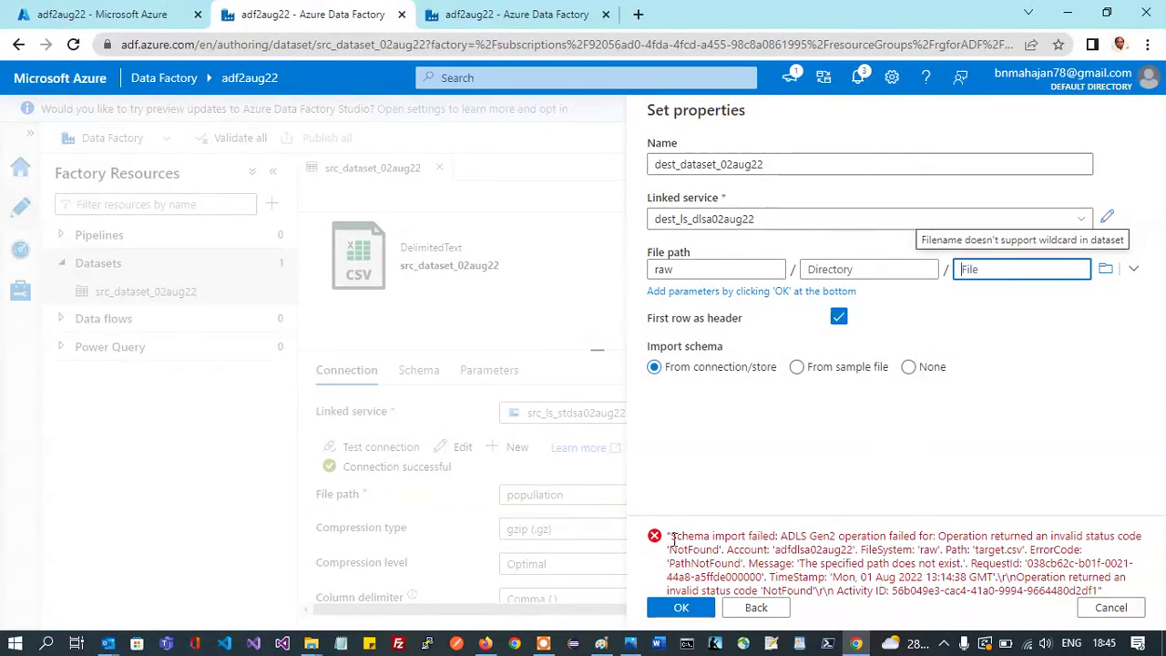
pyautogui.click(685, 609)
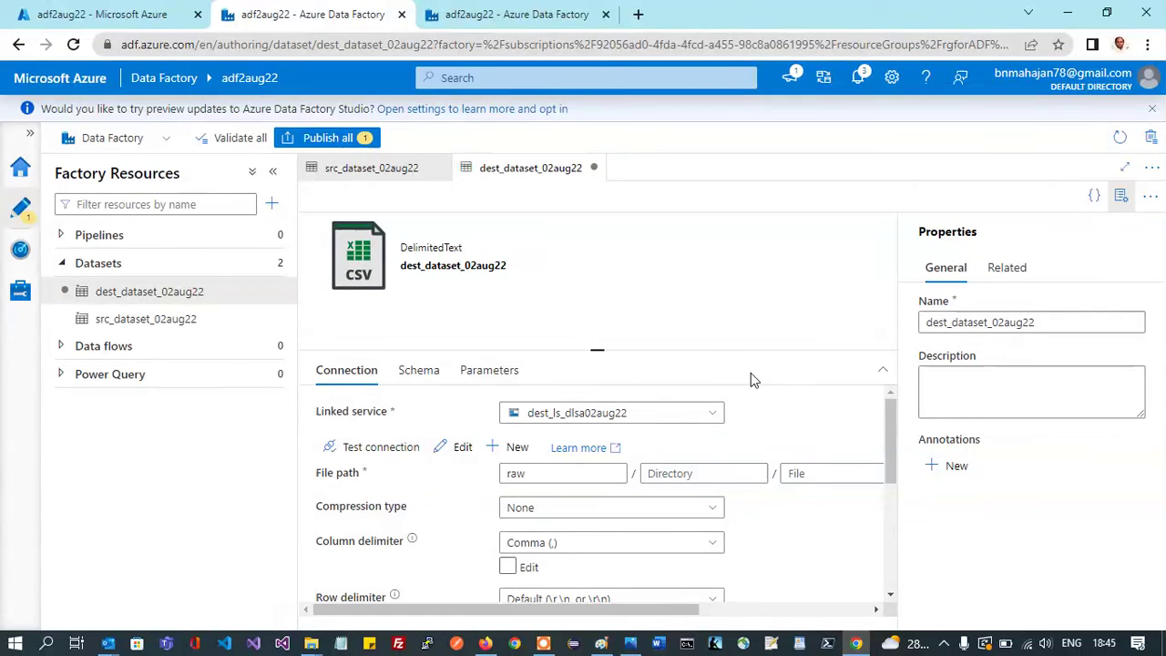
# Set the file name in the destination dataset's file path to target.csv.
pyautogui.click(789, 471)
pyautogui.write('target.csv')
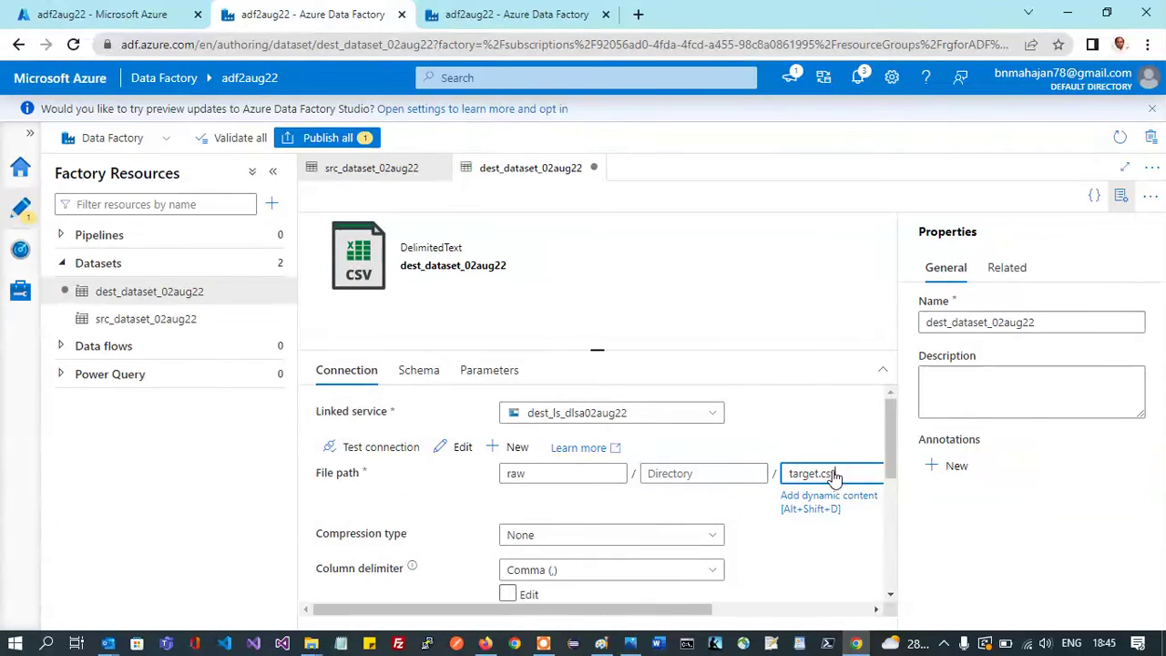
pyautogui.click(815, 332)
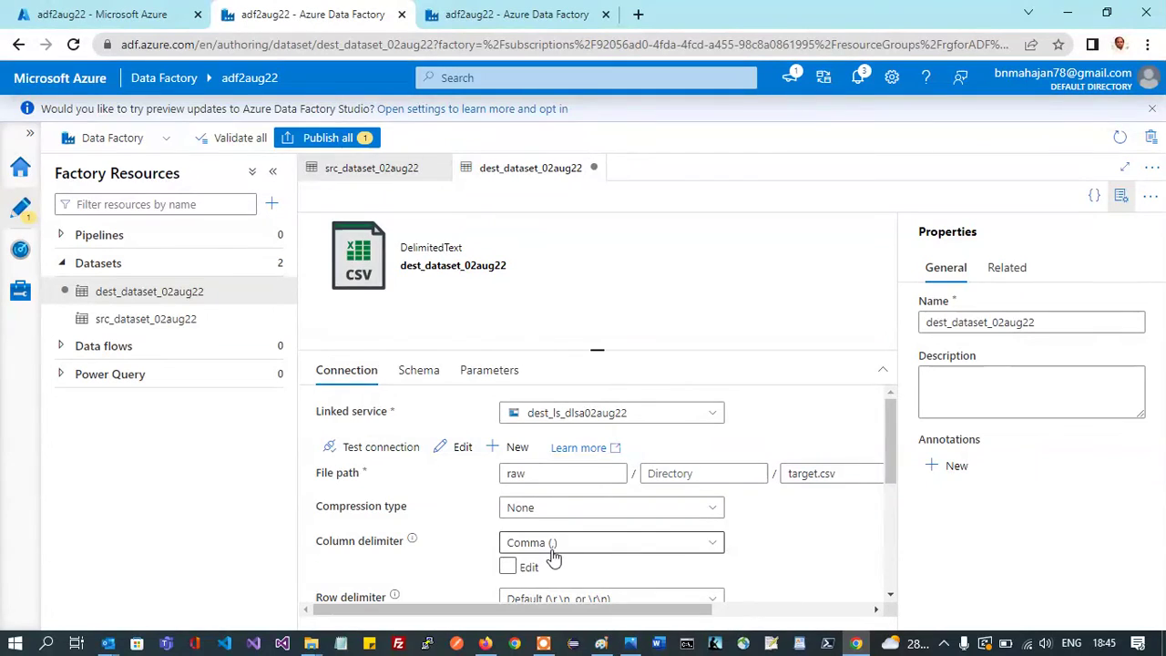
# Review the destination dataset's connection settings and publish dest_dataset_02aug22.
pyautogui.scroll(-2, 821, 537)
pyautogui.scroll(2, 821, 537)
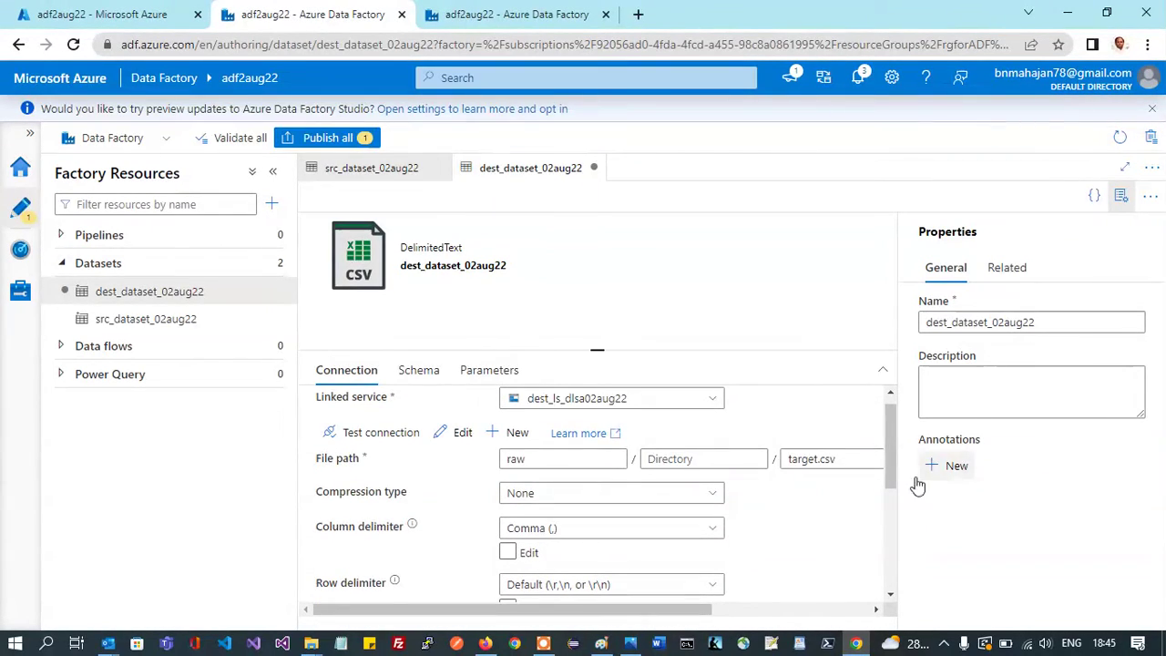
pyautogui.moveTo(894, 477); pyautogui.dragTo(870, 337)
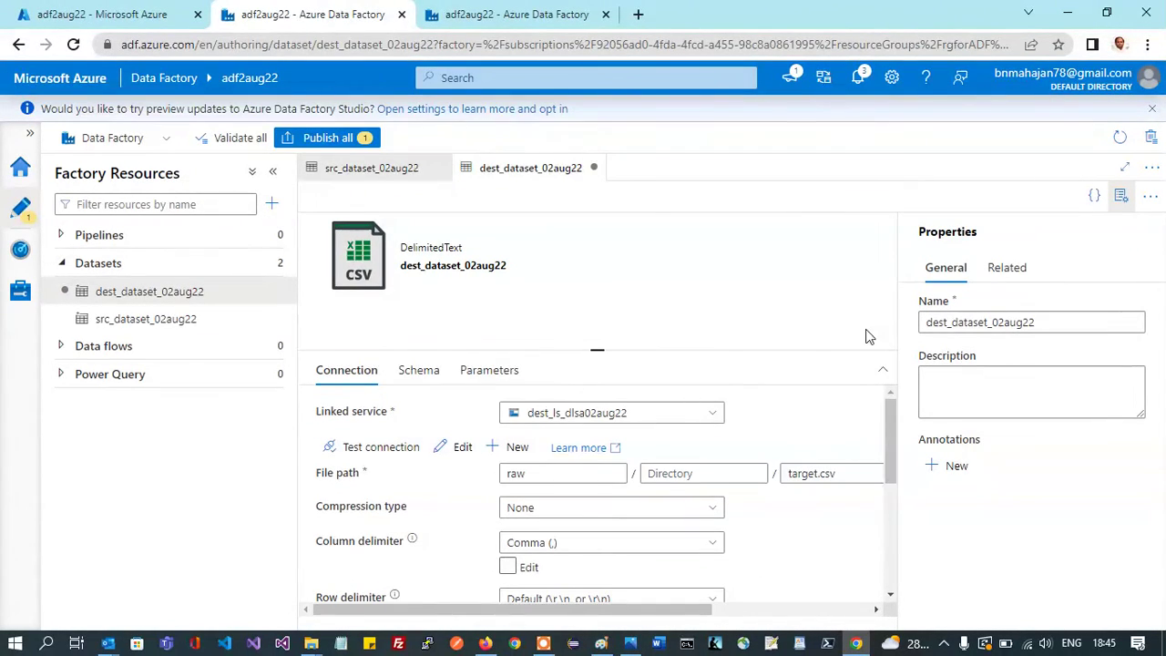
pyautogui.click(314, 136)
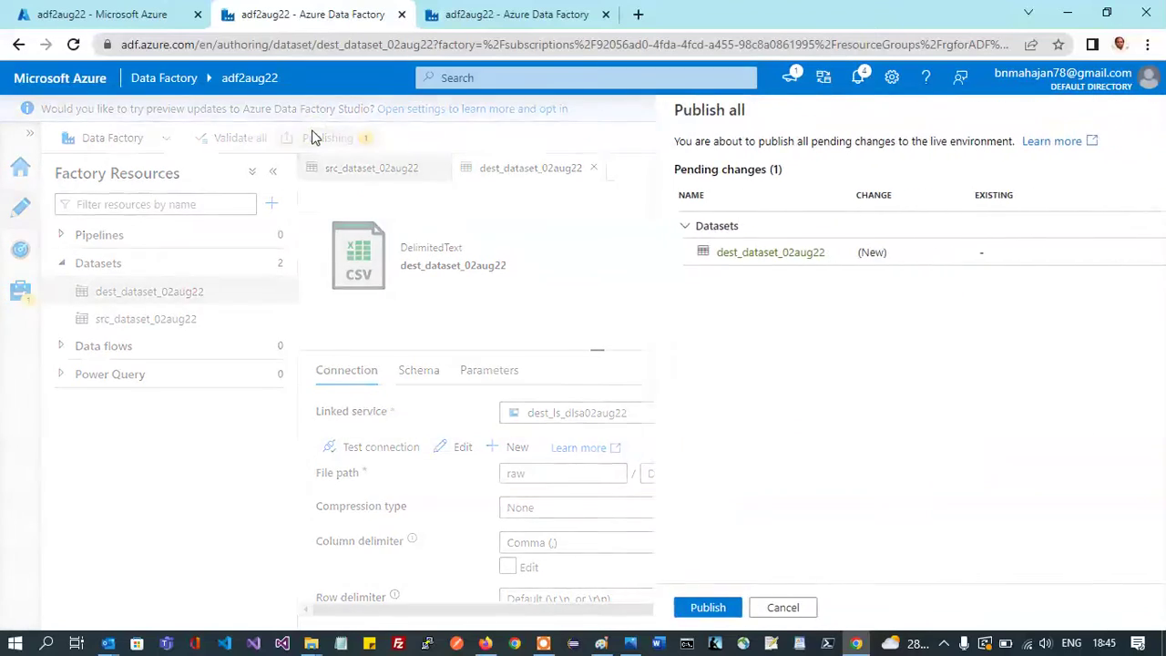
pyautogui.click(681, 611)
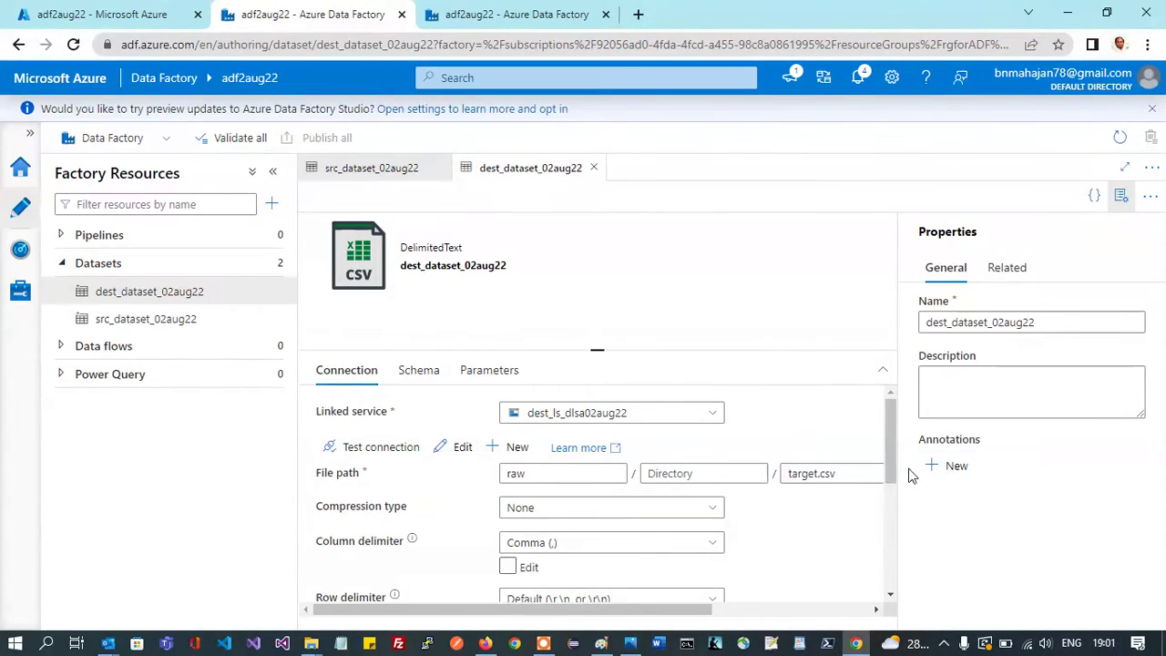
# Compare the connection settings of src_dataset_02aug22 and dest_dataset_02aug22.
pyautogui.moveTo(891, 466); pyautogui.dragTo(875, 398)
pyautogui.click(379, 171)
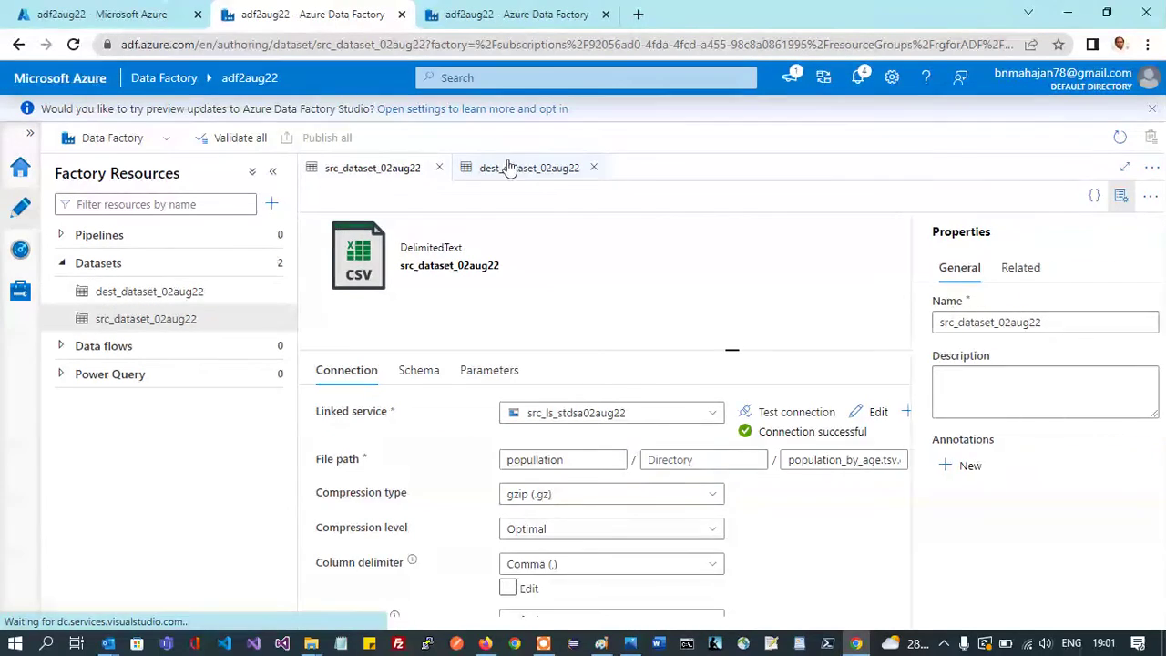
pyautogui.click(524, 170)
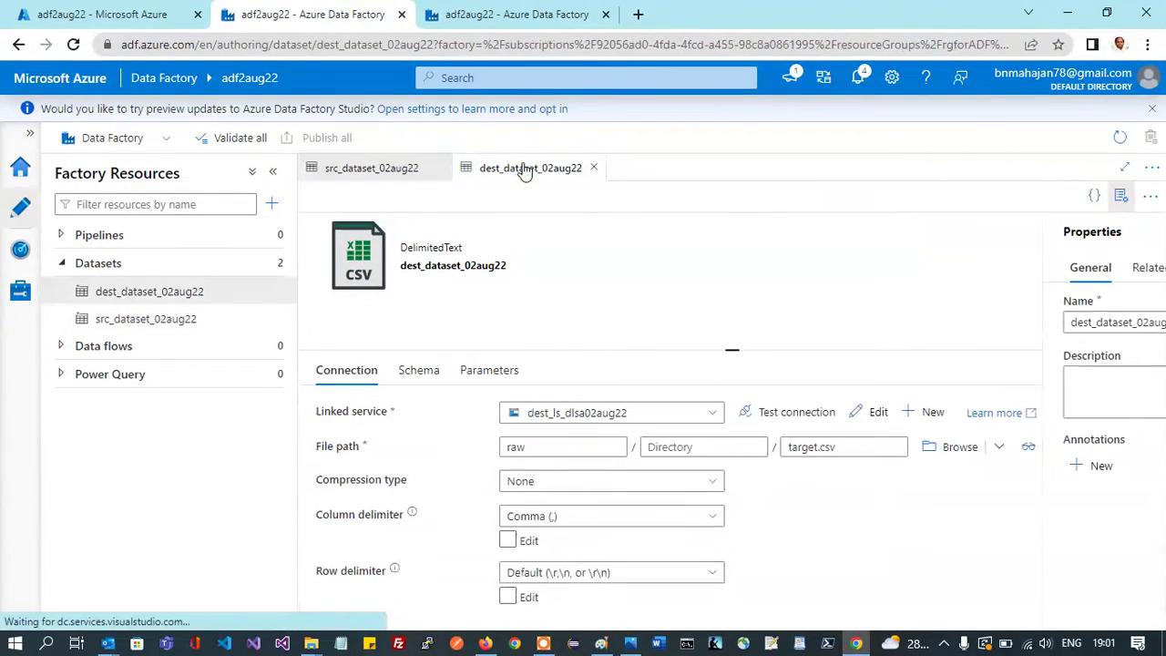
# Create a new empty pipeline in the factory resources.
pyautogui.click(132, 319)
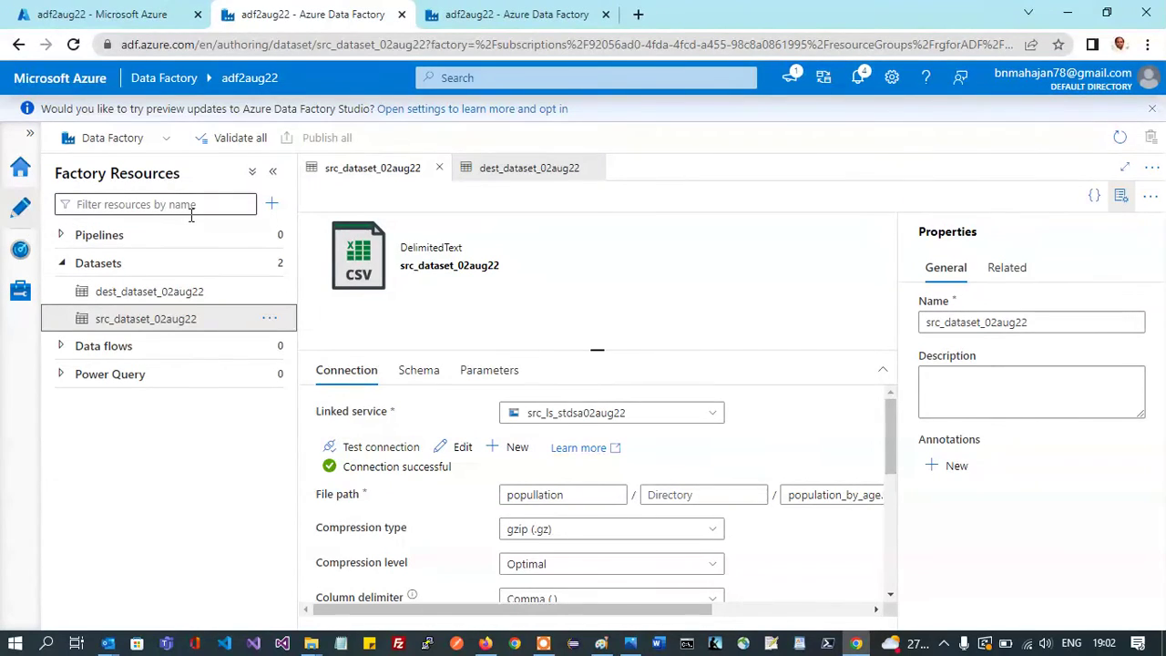
pyautogui.click(63, 236)
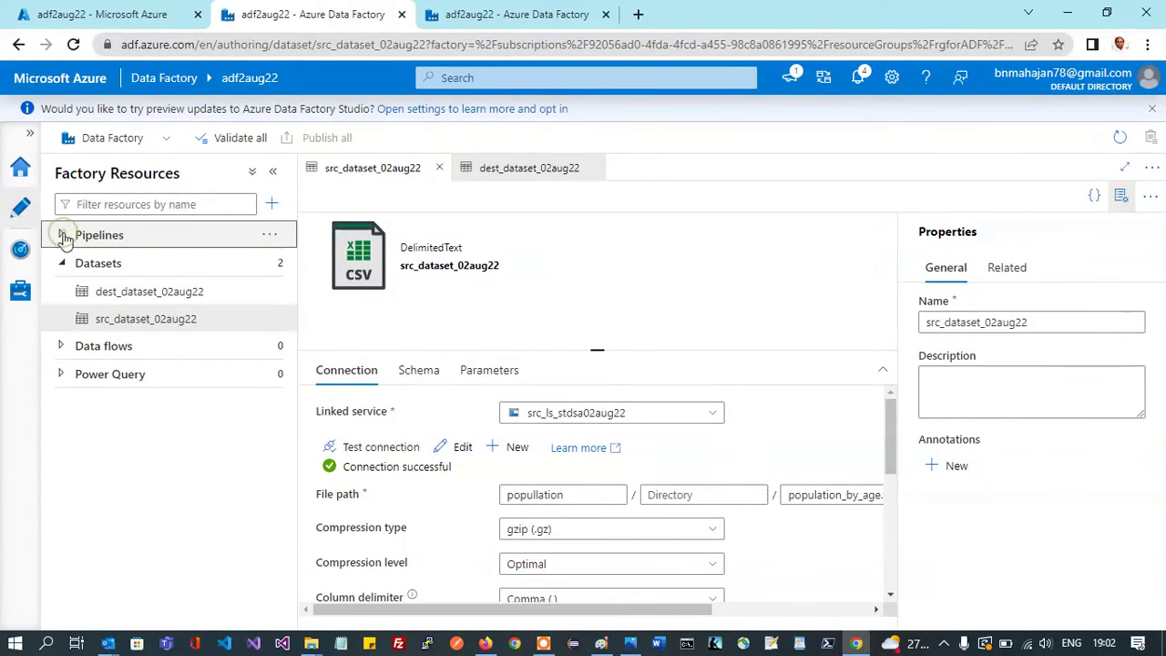
pyautogui.click(272, 239)
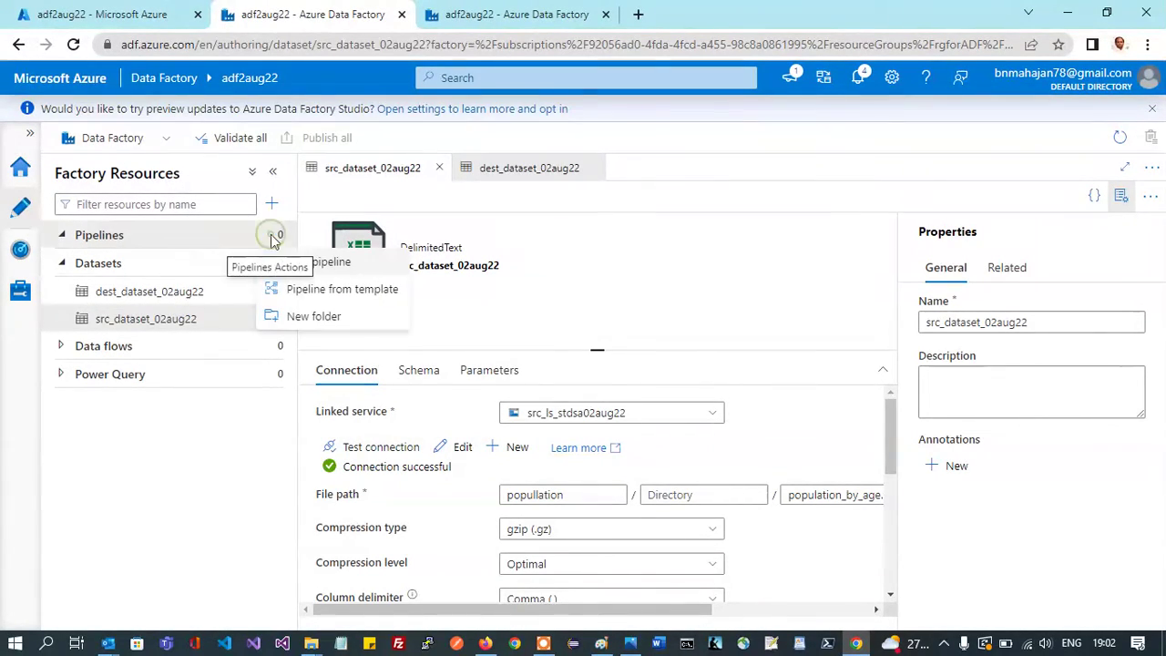
pyautogui.click(319, 263)
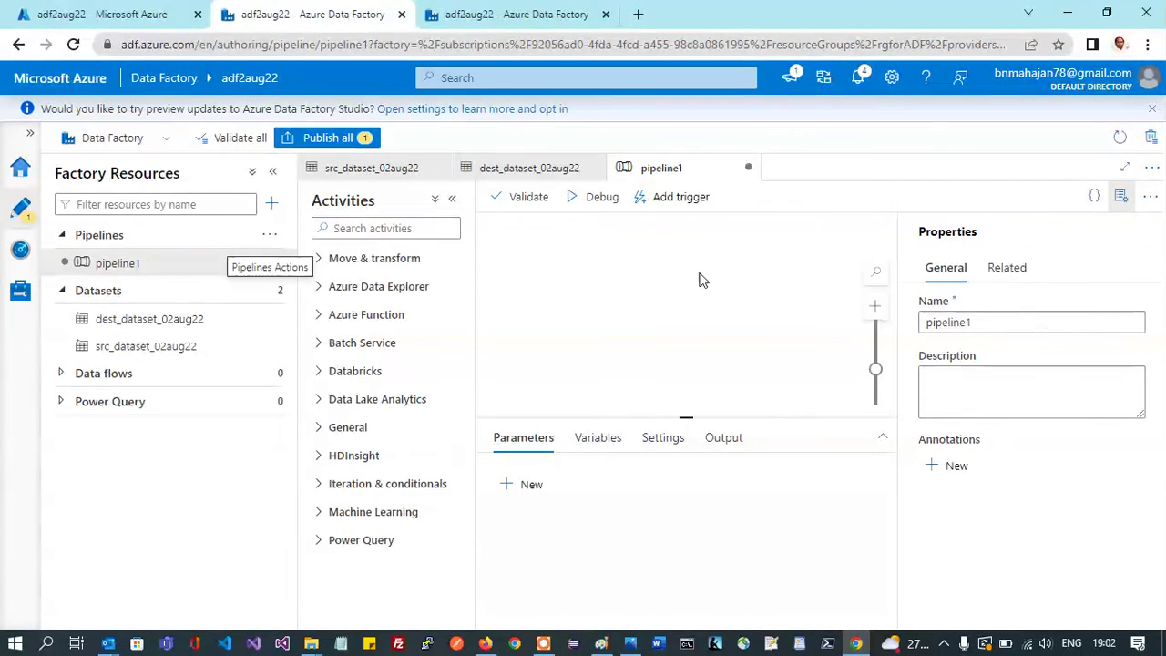
# Name the new pipeline copyandextractpipeline and enter the same text as its description.
pyautogui.moveTo(982, 323); pyautogui.dragTo(696, 322)
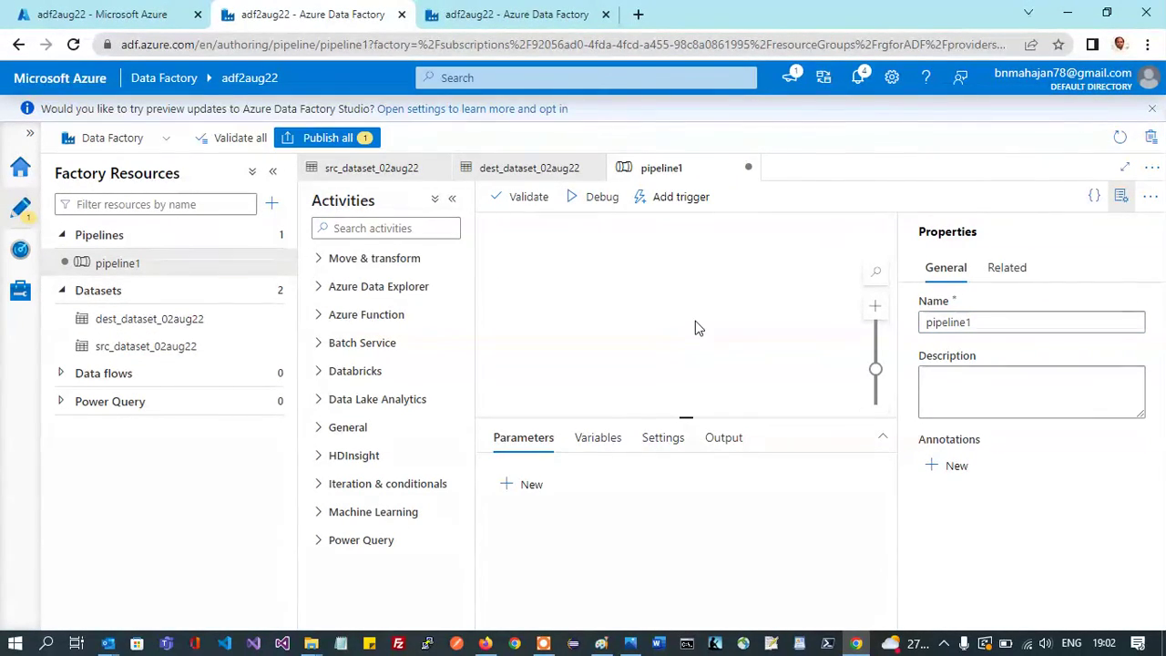
pyautogui.moveTo(993, 329); pyautogui.dragTo(794, 334)
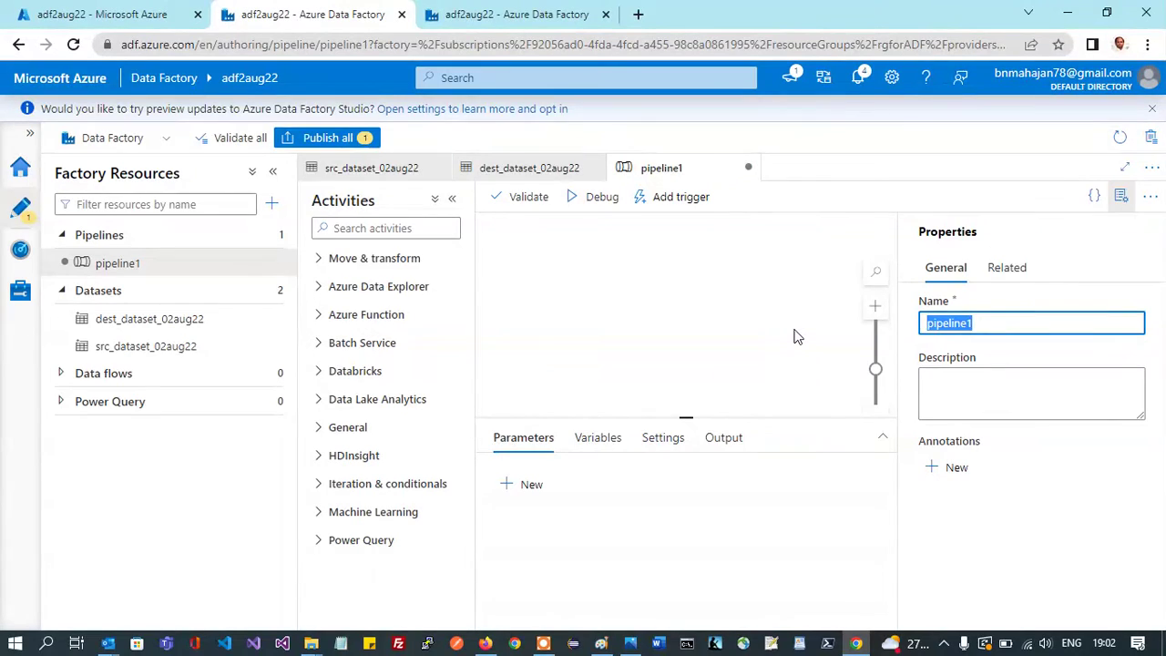
pyautogui.write('copyaa')
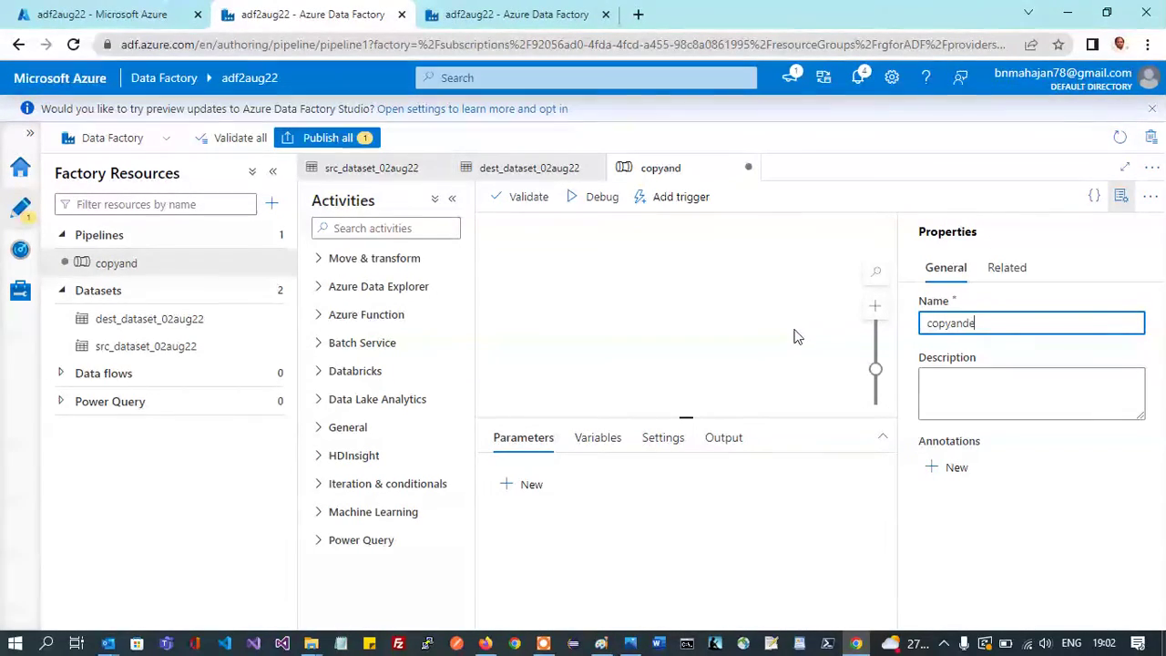
pyautogui.write('extractpipeline')
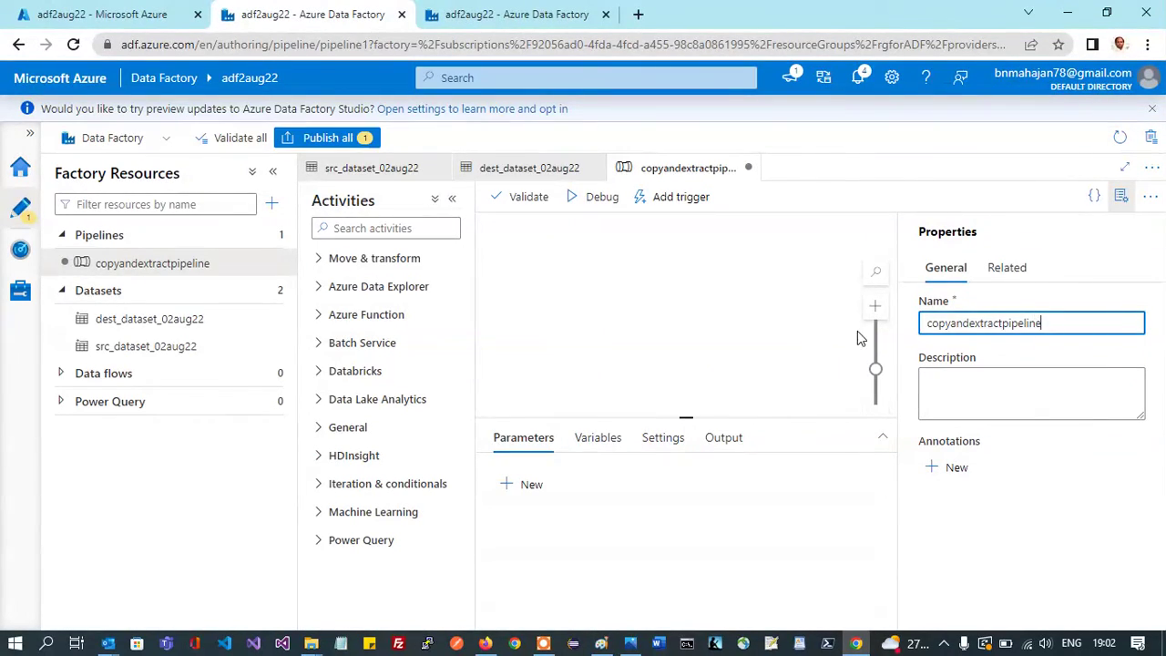
pyautogui.hotkey('ctrl', 'a')
pyautogui.hotkey('ctrl', 'c')
pyautogui.click(962, 408)
pyautogui.hotkey('ctrl', 'v')
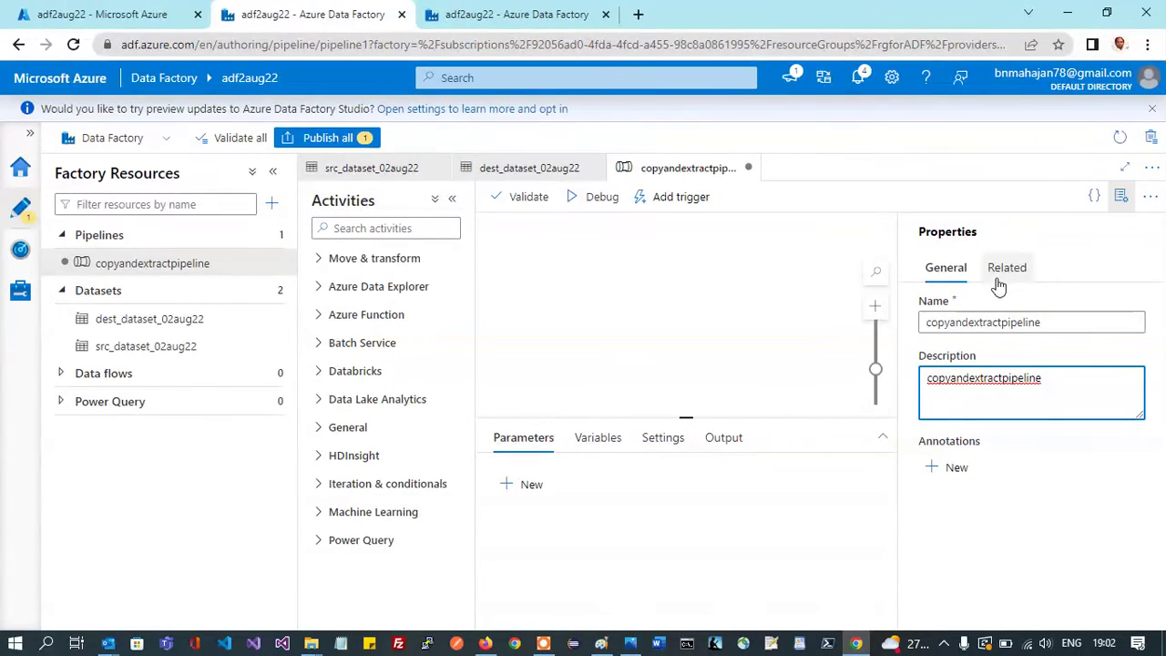
# Try to publish copyandextractpipeline, and close the factory validation output.
pyautogui.click(321, 142)
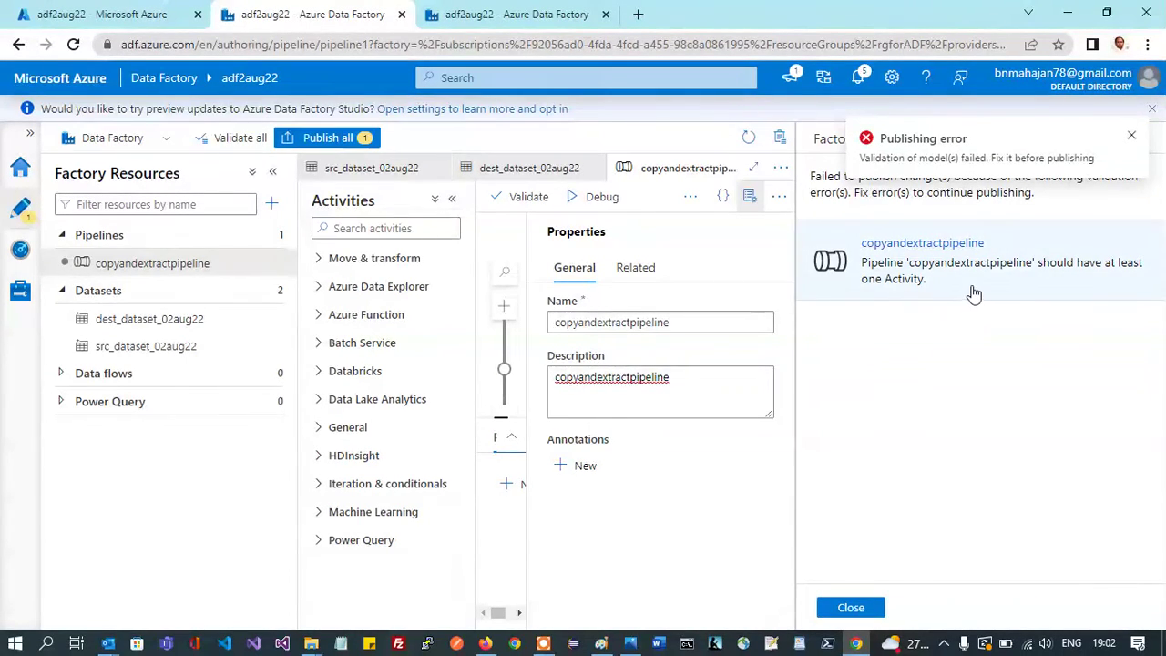
pyautogui.click(875, 294)
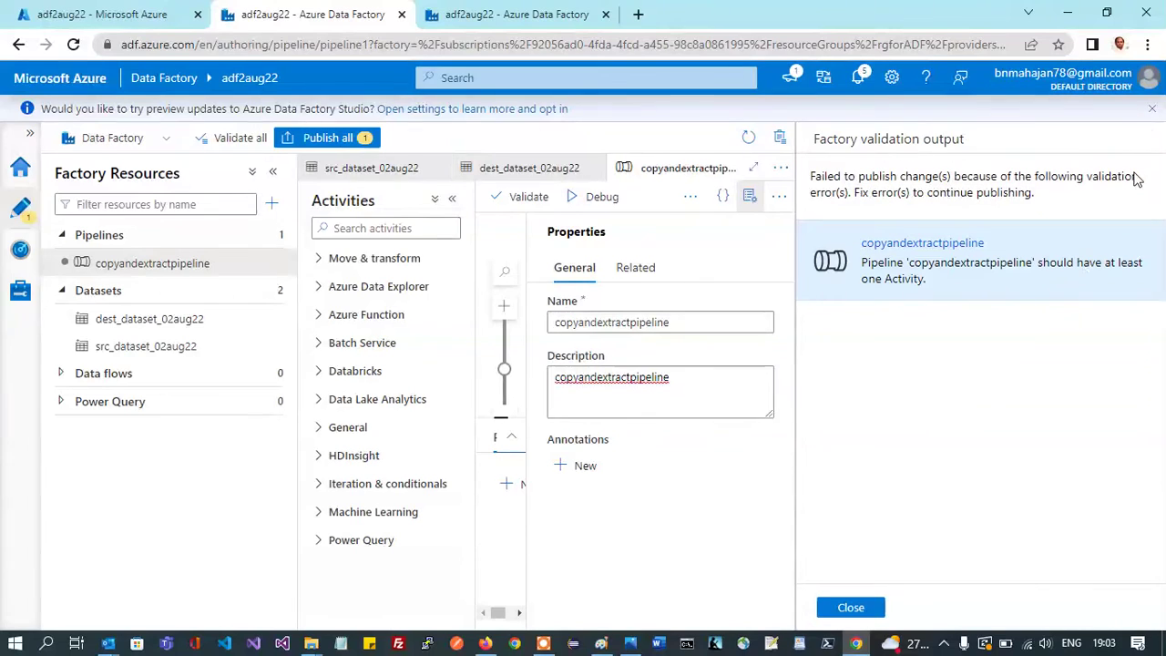
pyautogui.click(851, 608)
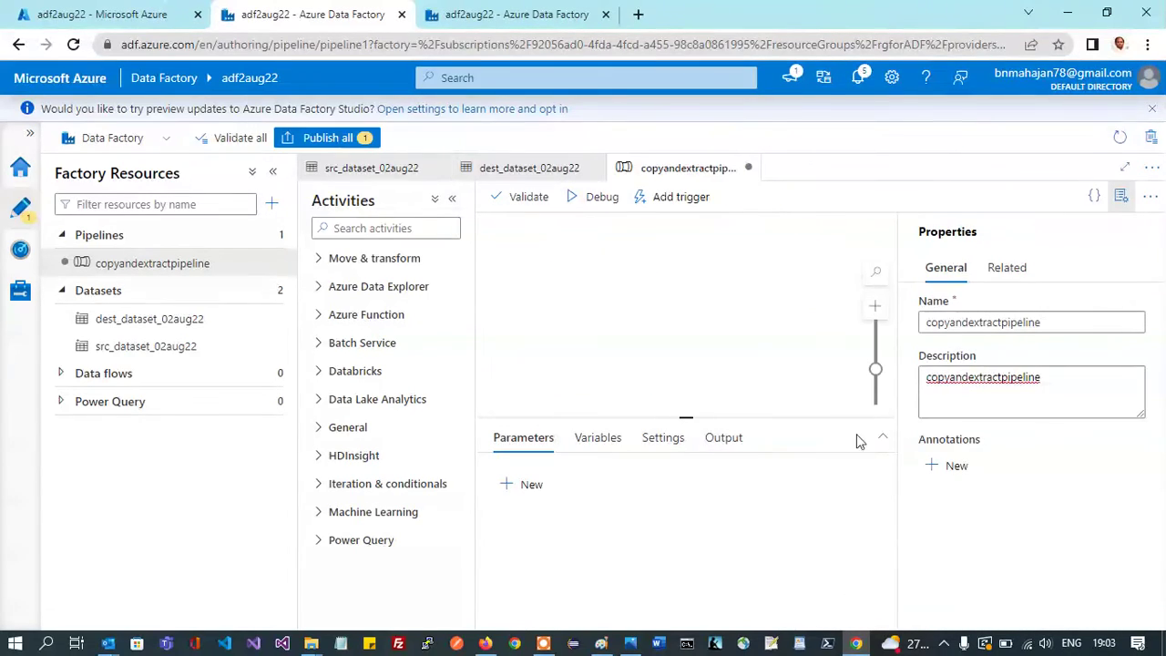
# Add a Copy data activity from Move & transform to the canvas of copyandextractpipeline.
pyautogui.click(1004, 268)
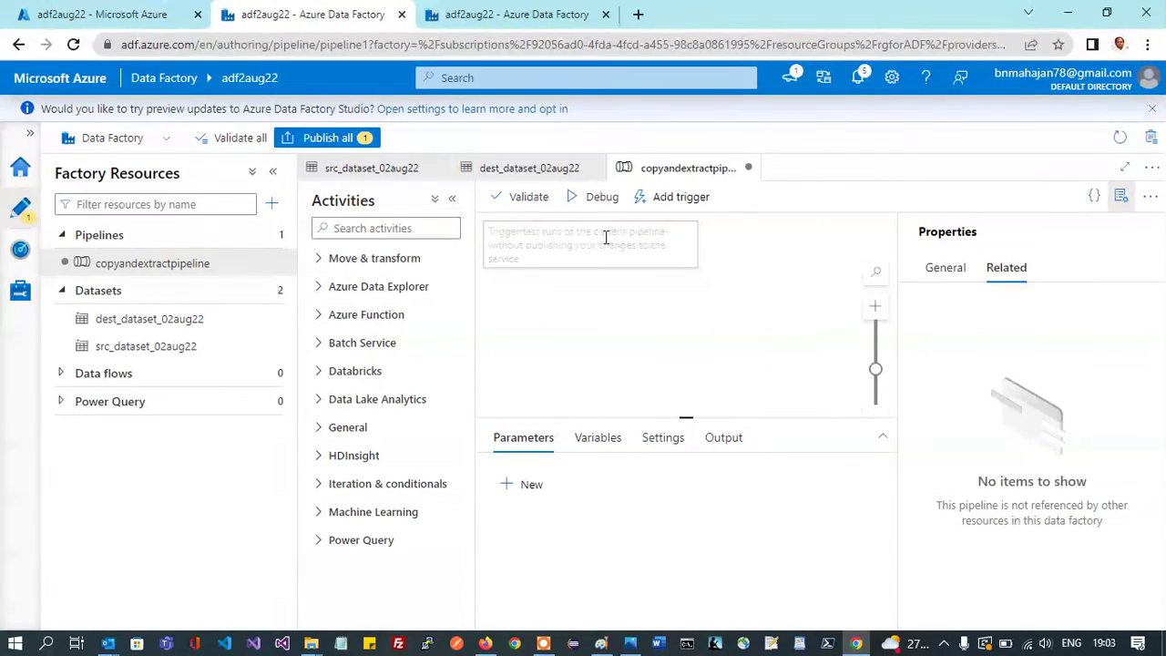
pyautogui.moveTo(820, 417); pyautogui.dragTo(817, 547)
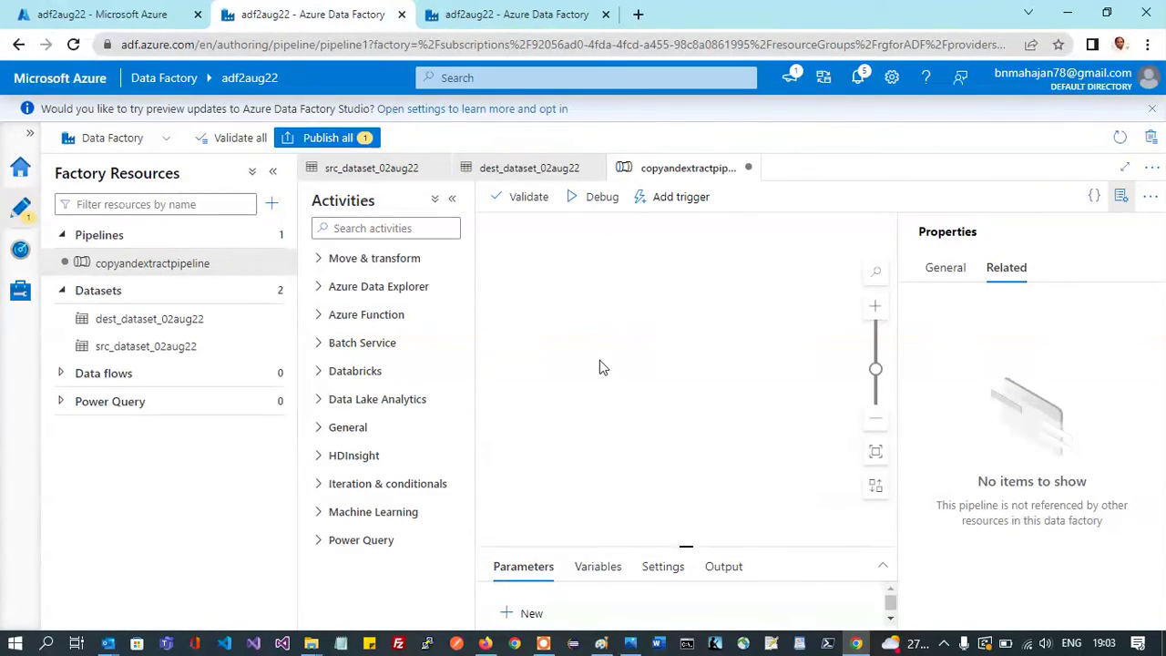
pyautogui.click(1147, 44)
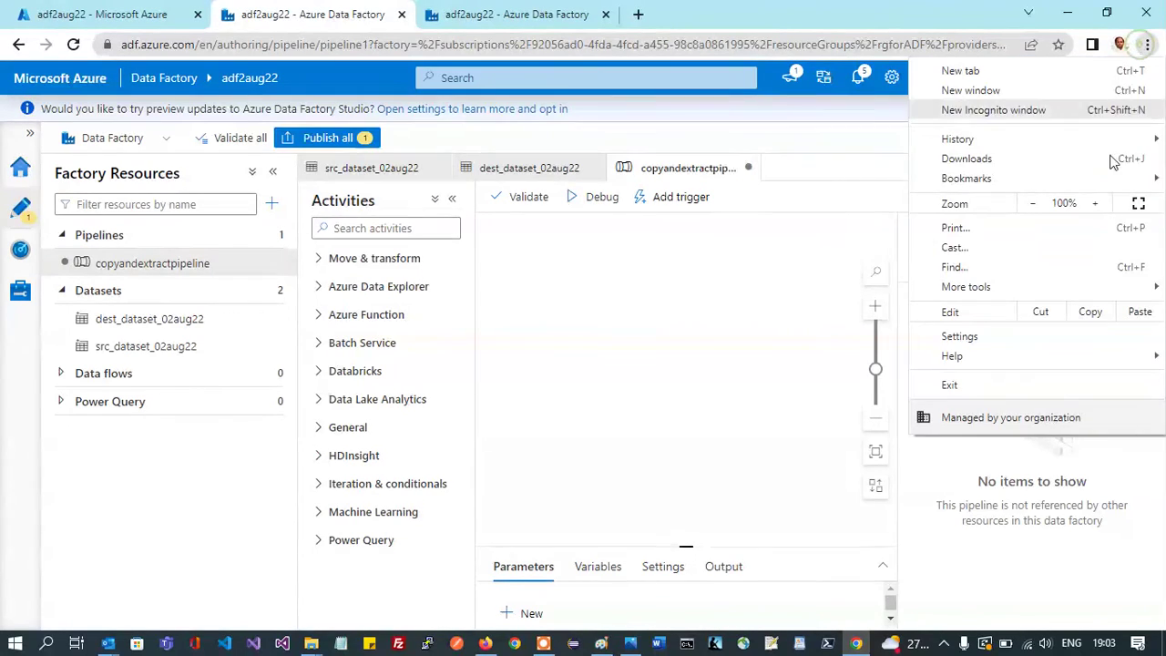
pyautogui.click(1032, 203)
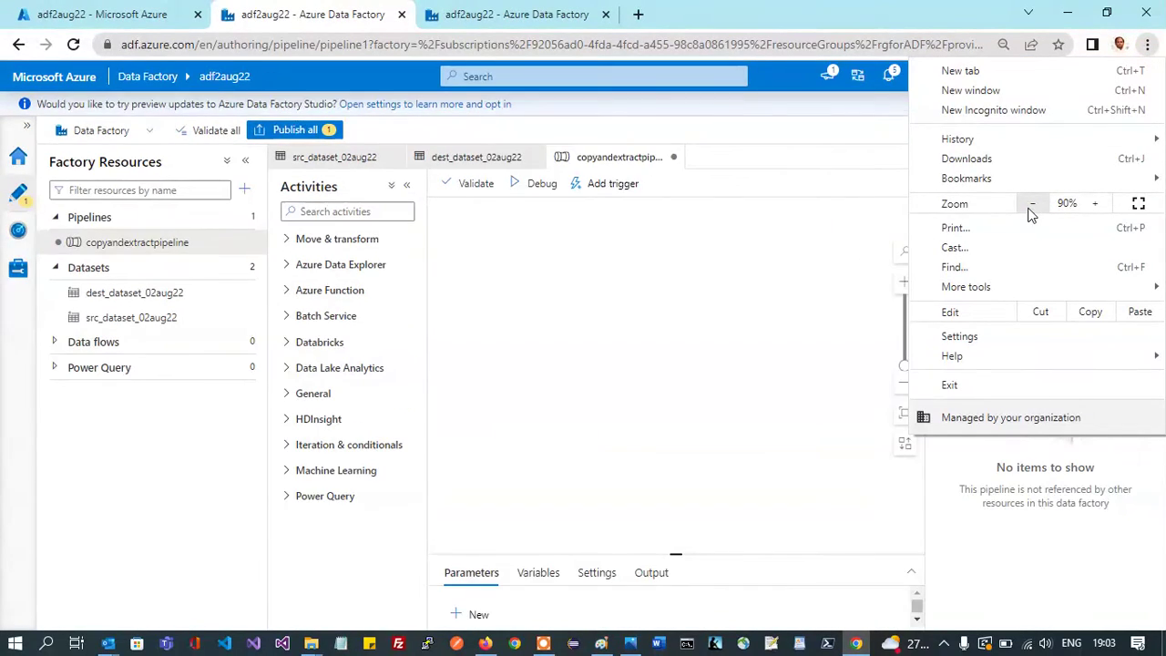
pyautogui.click(660, 319)
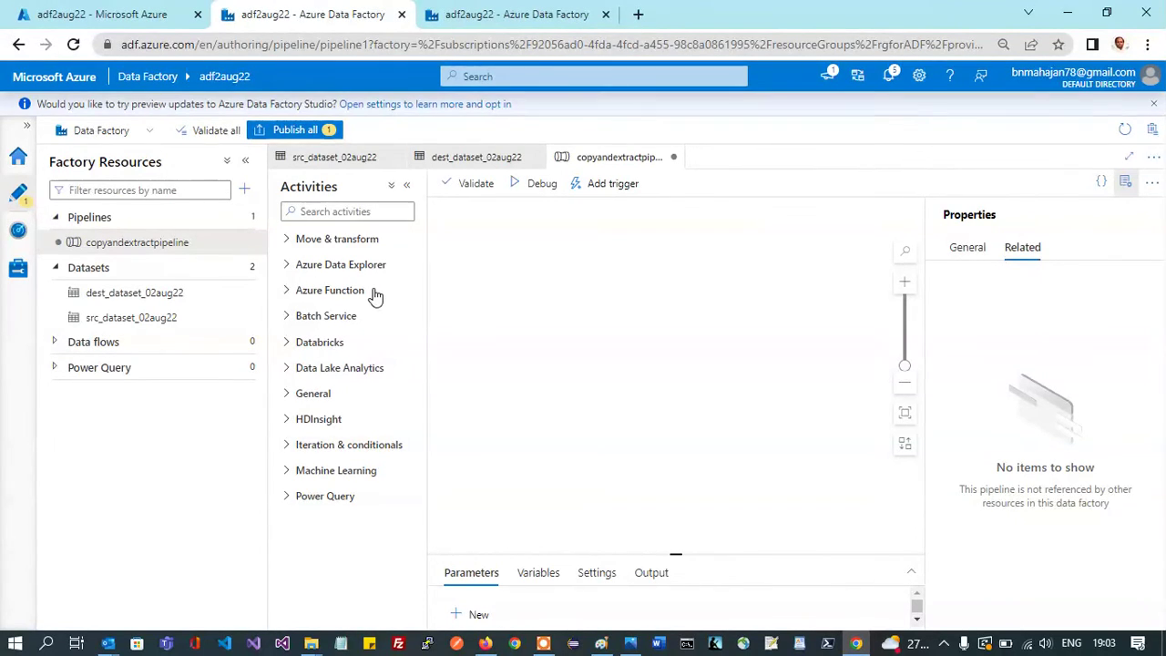
pyautogui.click(339, 241)
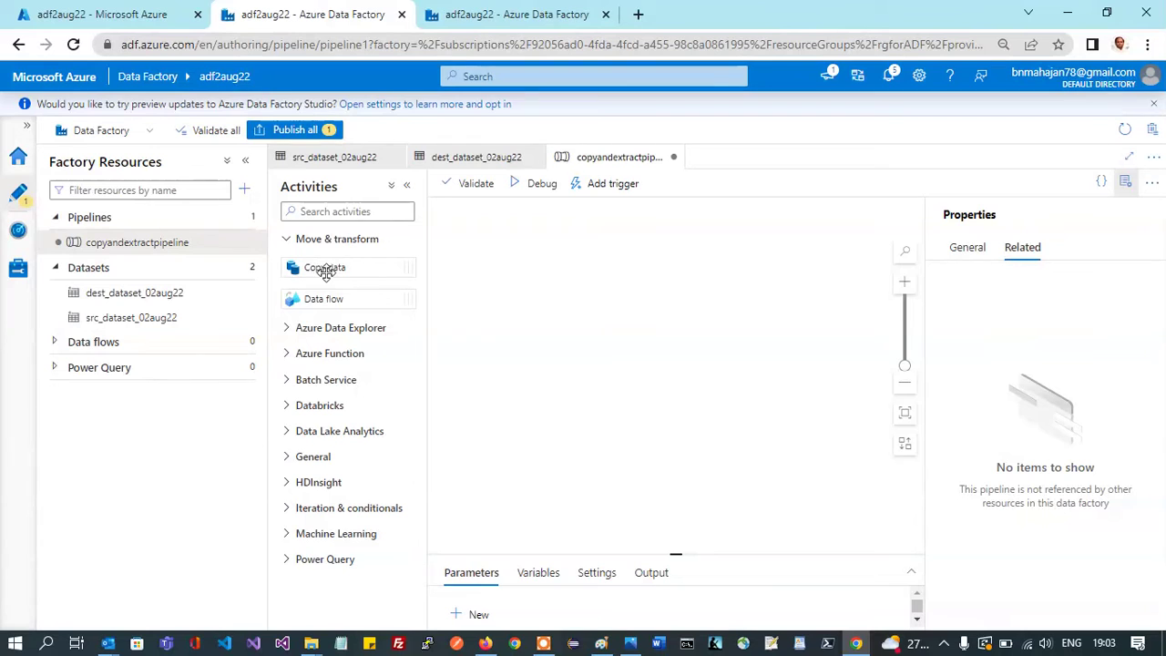
pyautogui.moveTo(310, 266); pyautogui.dragTo(683, 305)
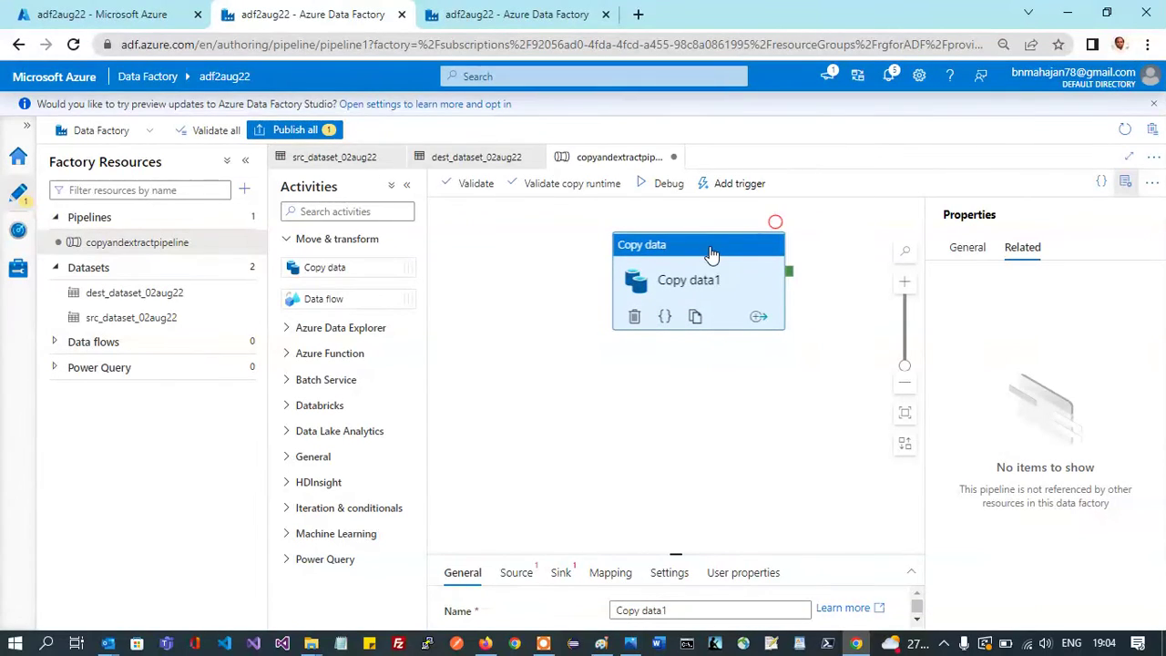
pyautogui.moveTo(721, 260); pyautogui.dragTo(659, 290)
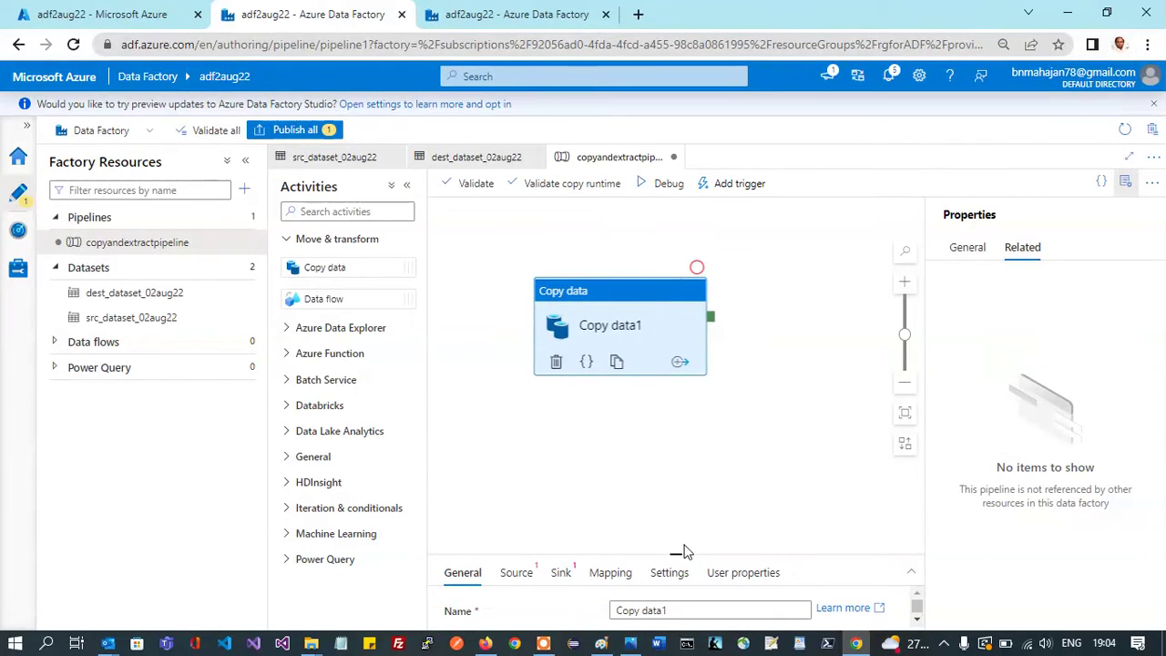
# Enlarge the Copy data activity's settings area and rename the activity copysndextractdata.
pyautogui.moveTo(682, 554); pyautogui.dragTo(678, 401)
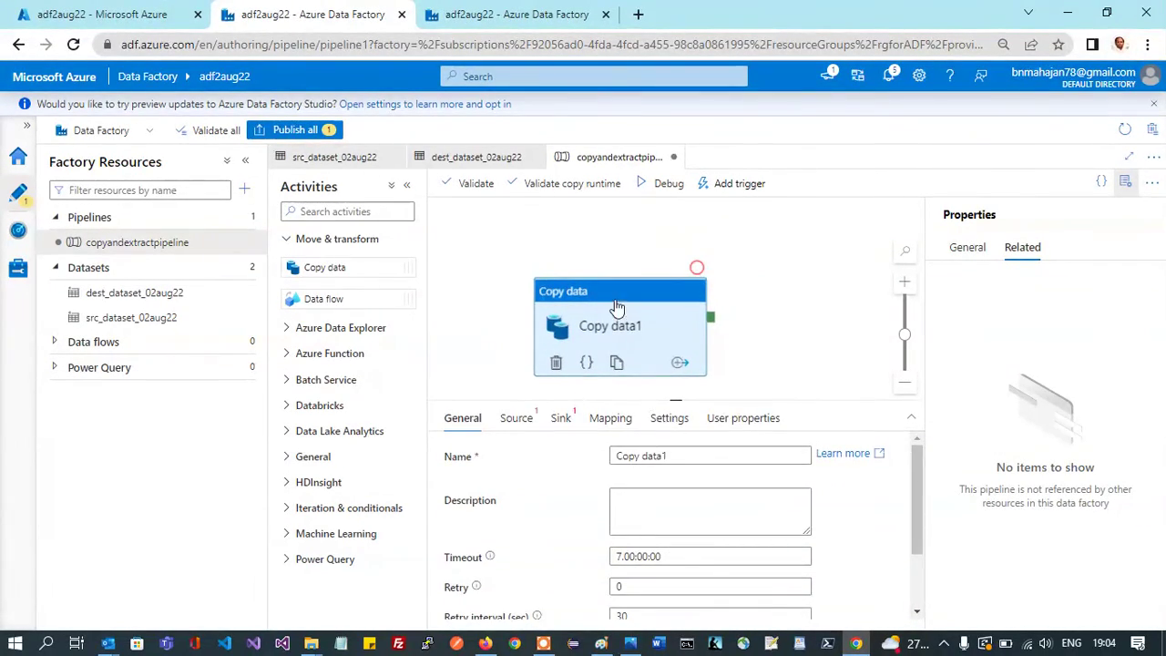
pyautogui.moveTo(620, 296); pyautogui.dragTo(645, 235)
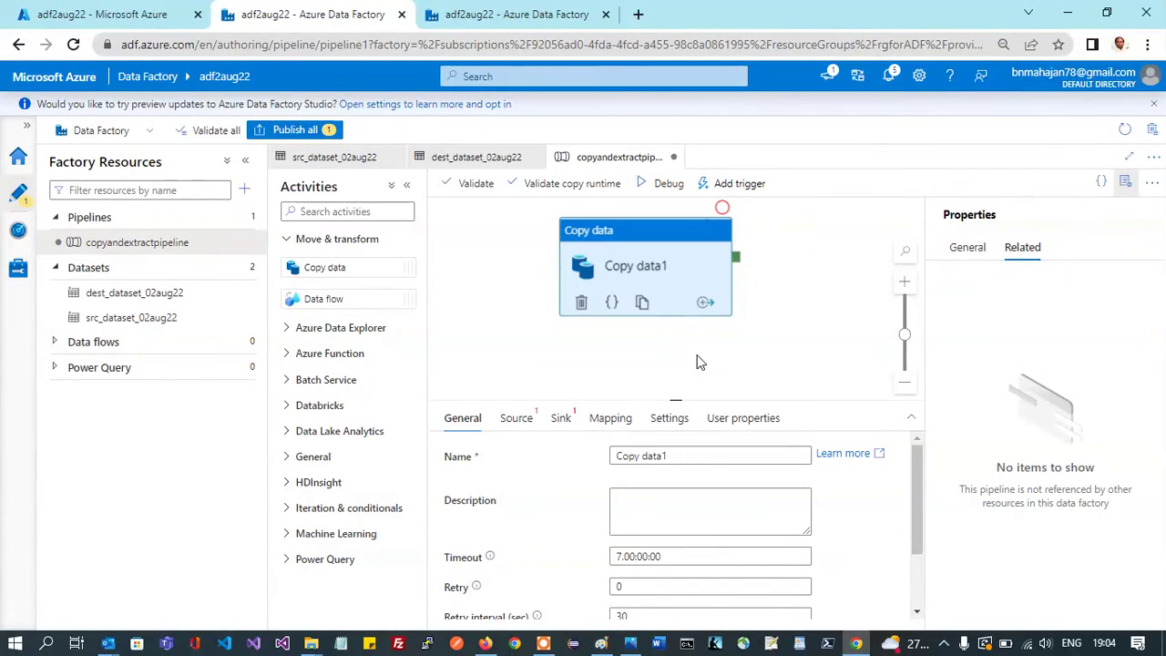
pyautogui.moveTo(662, 398); pyautogui.dragTo(645, 355)
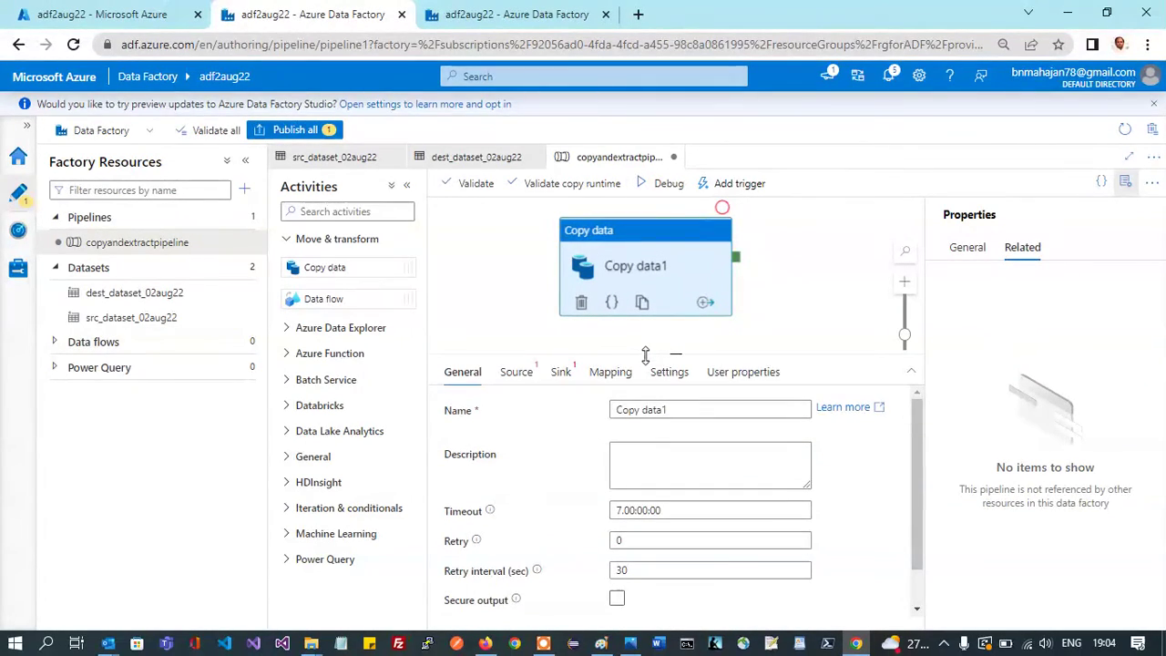
pyautogui.click(513, 376)
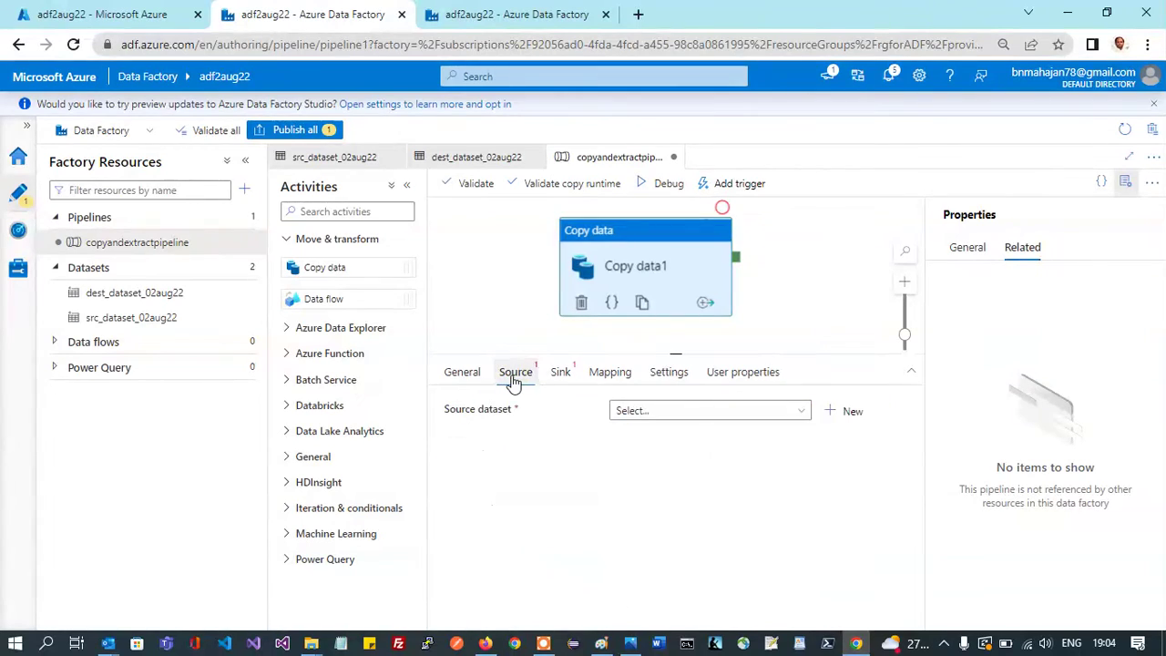
pyautogui.click(463, 376)
pyautogui.click(684, 411)
pyautogui.moveTo(685, 410); pyautogui.dragTo(452, 428)
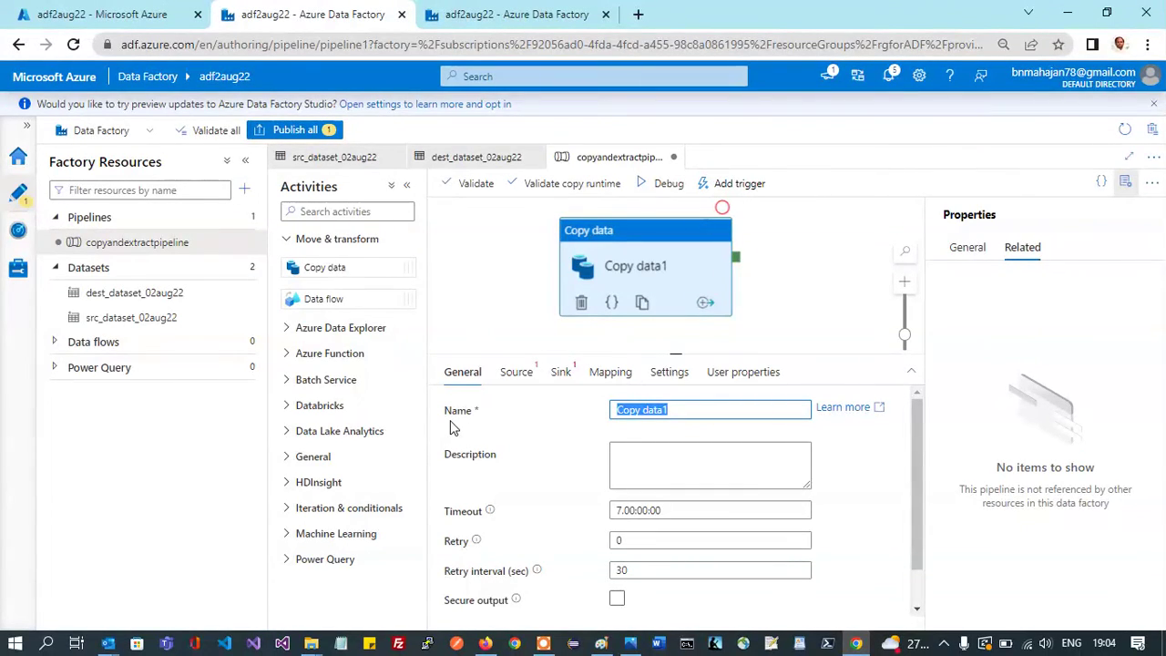
pyautogui.write('copysnf')
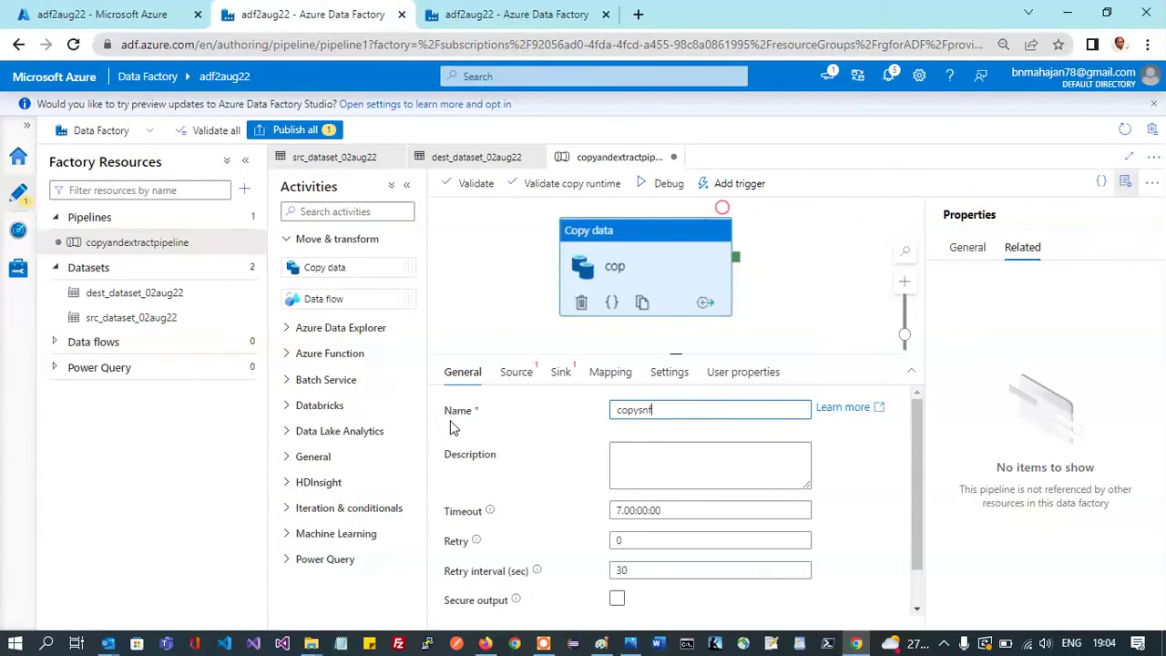
pyautogui.press('BackSpace')
pyautogui.write('dextractdata')
# Copy the activity's name copysndextractdata into its description.
pyautogui.doubleClick(629, 419)
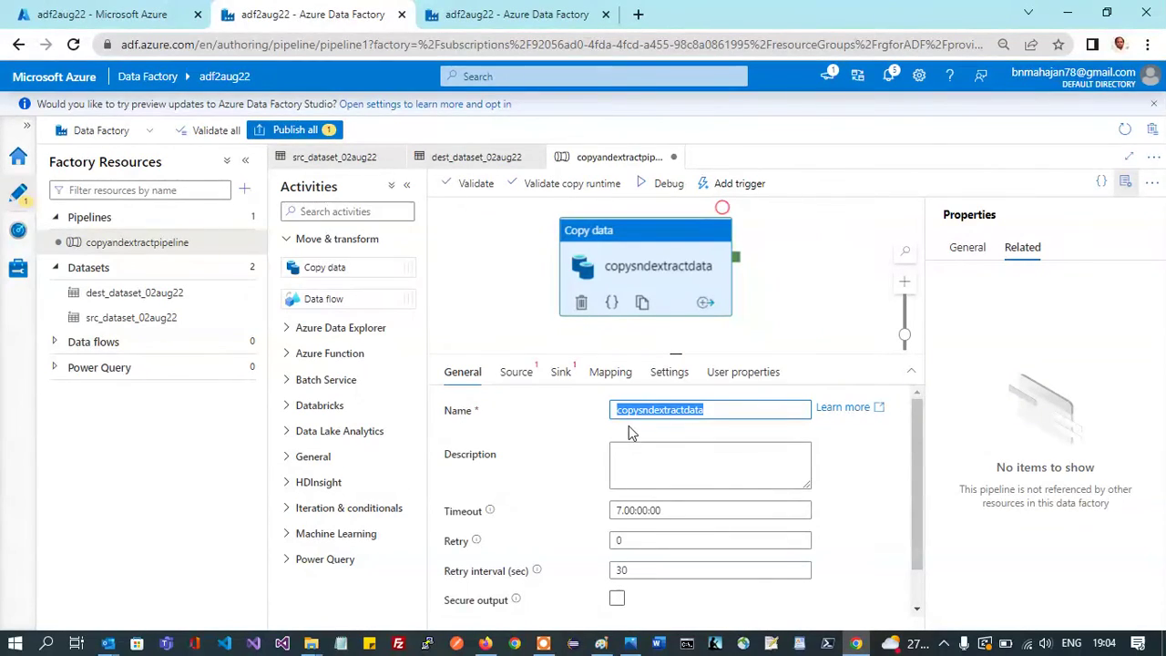
pyautogui.click(695, 448)
pyautogui.hotkey('ctrl', 'v')
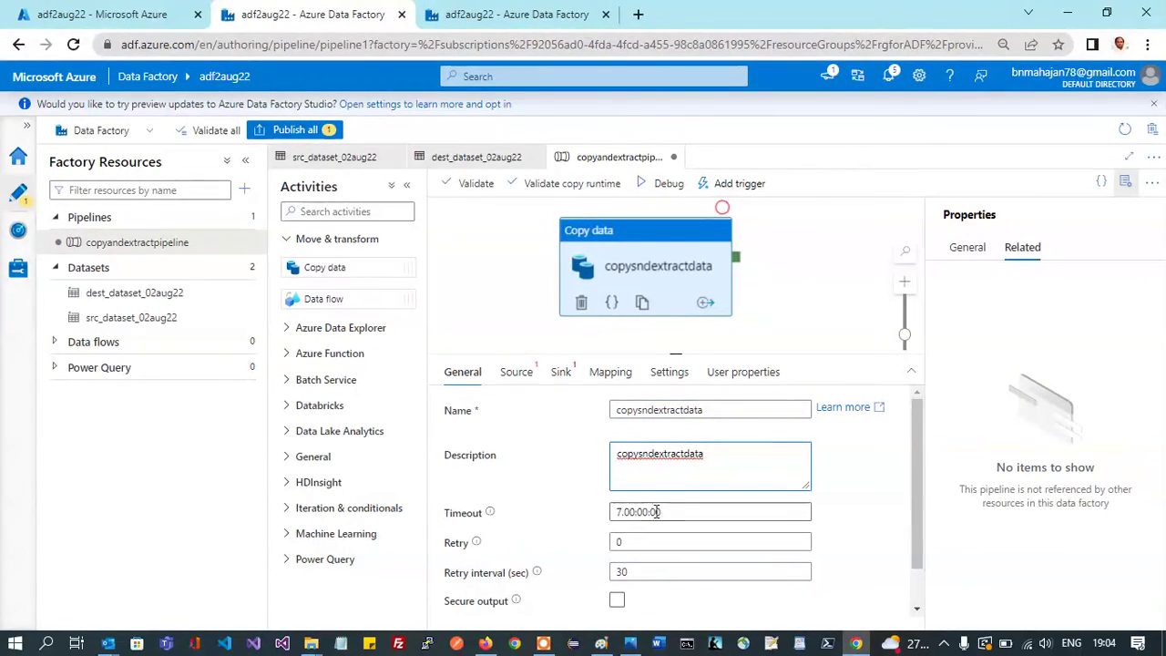
# Set the copy activity's timeout to 0.00:20:00, its retry count to 2 and its retry interval to 10 seconds.
pyautogui.scroll(-2, 667, 540)
pyautogui.click(616, 468)
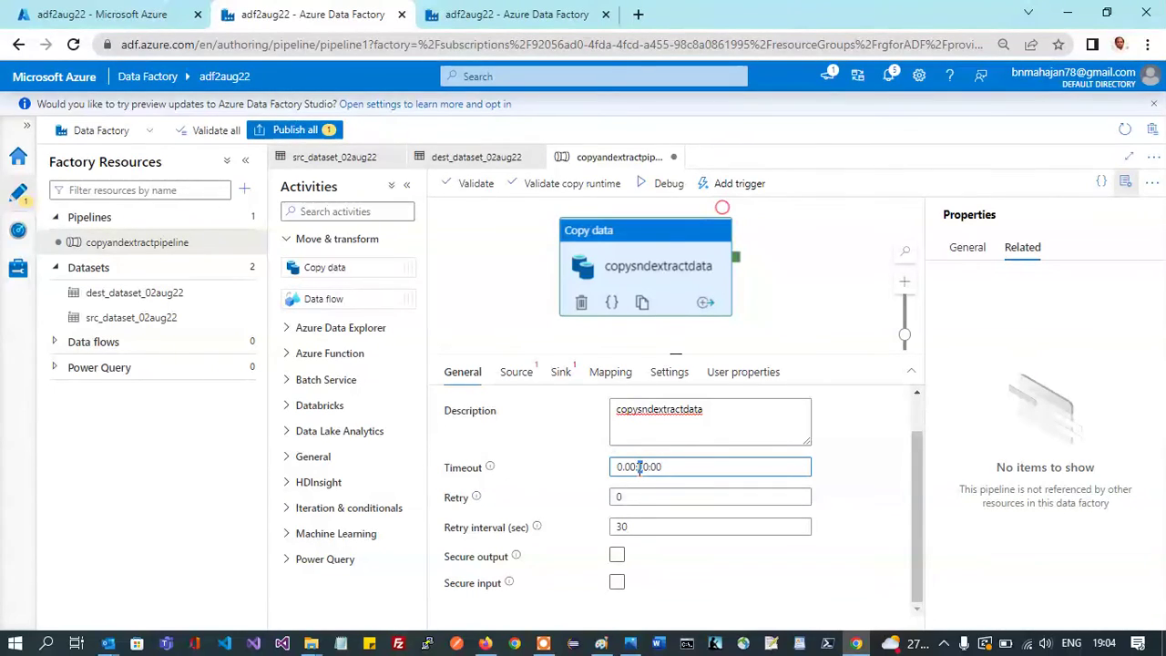
pyautogui.click(649, 493)
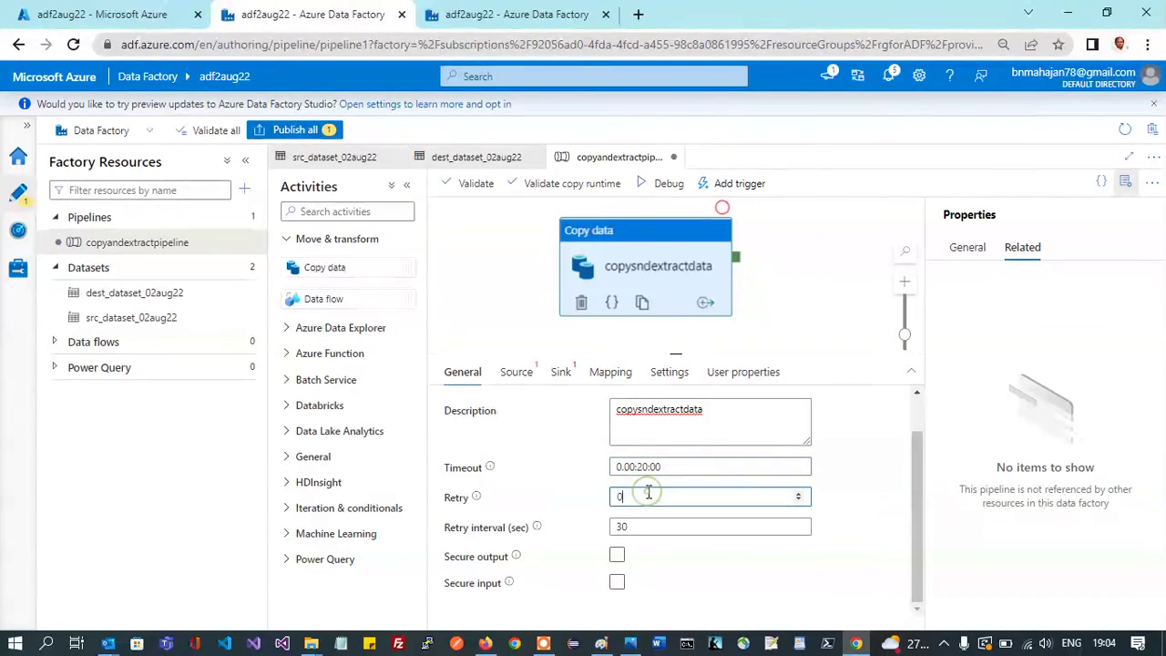
pyautogui.press('BackSpace')
pyautogui.write('2')
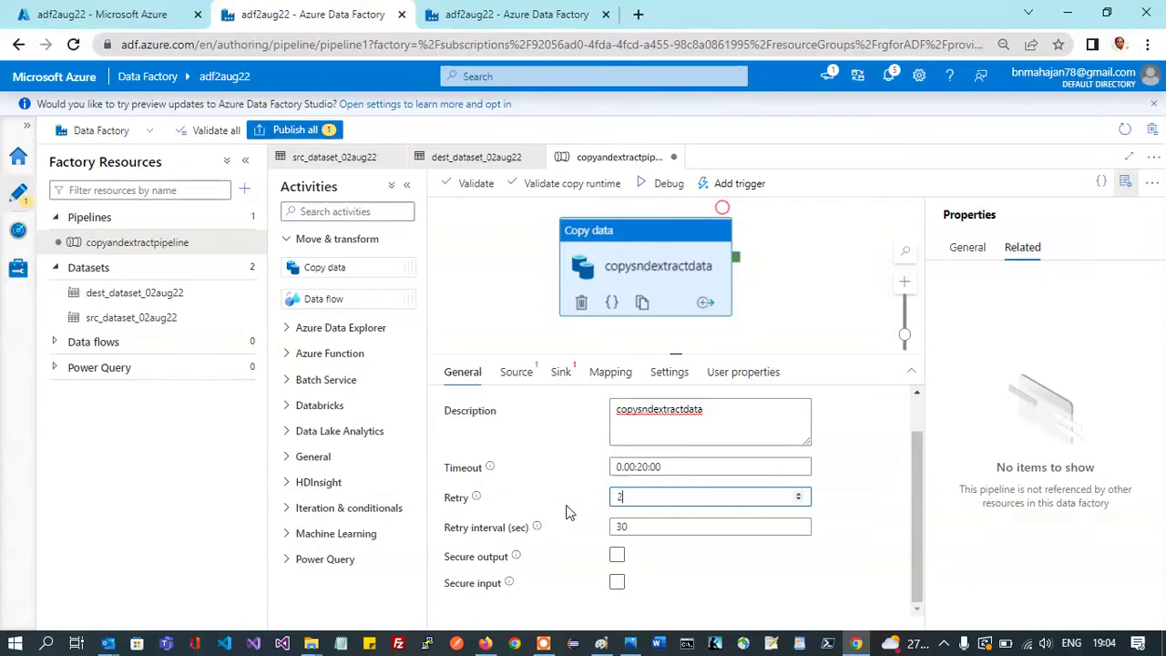
pyautogui.moveTo(623, 526); pyautogui.dragTo(586, 531)
pyautogui.write('10')
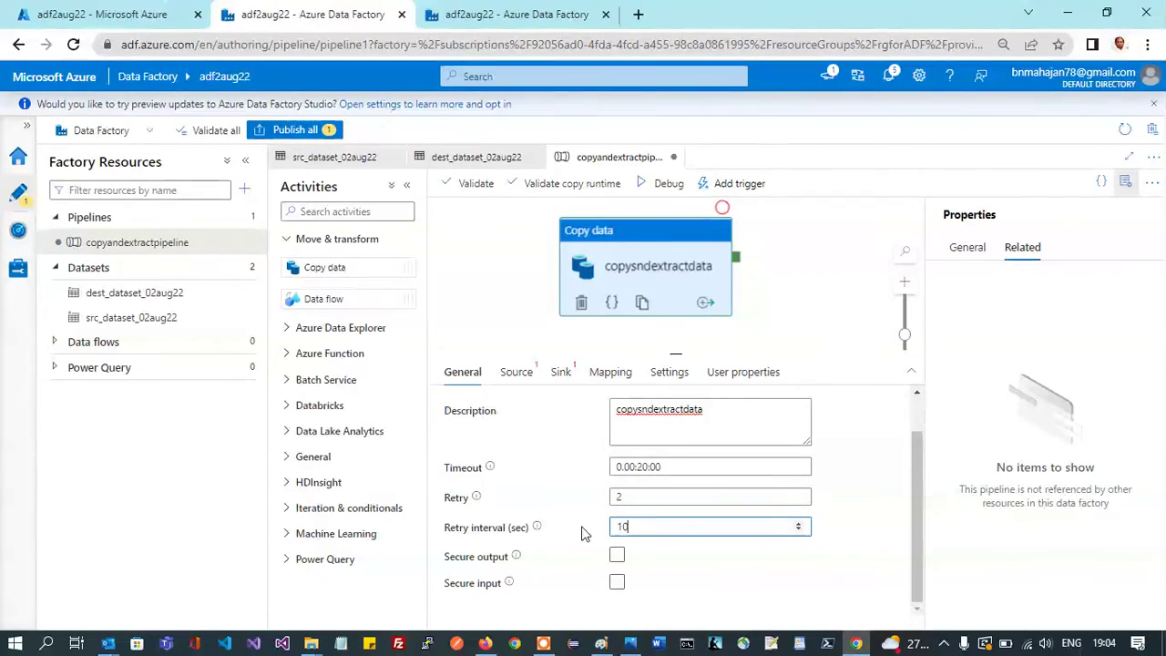
# Choose src_dataset_02aug22 as the copy activity's source dataset and review the remaining source options.
pyautogui.click(516, 372)
pyautogui.click(660, 414)
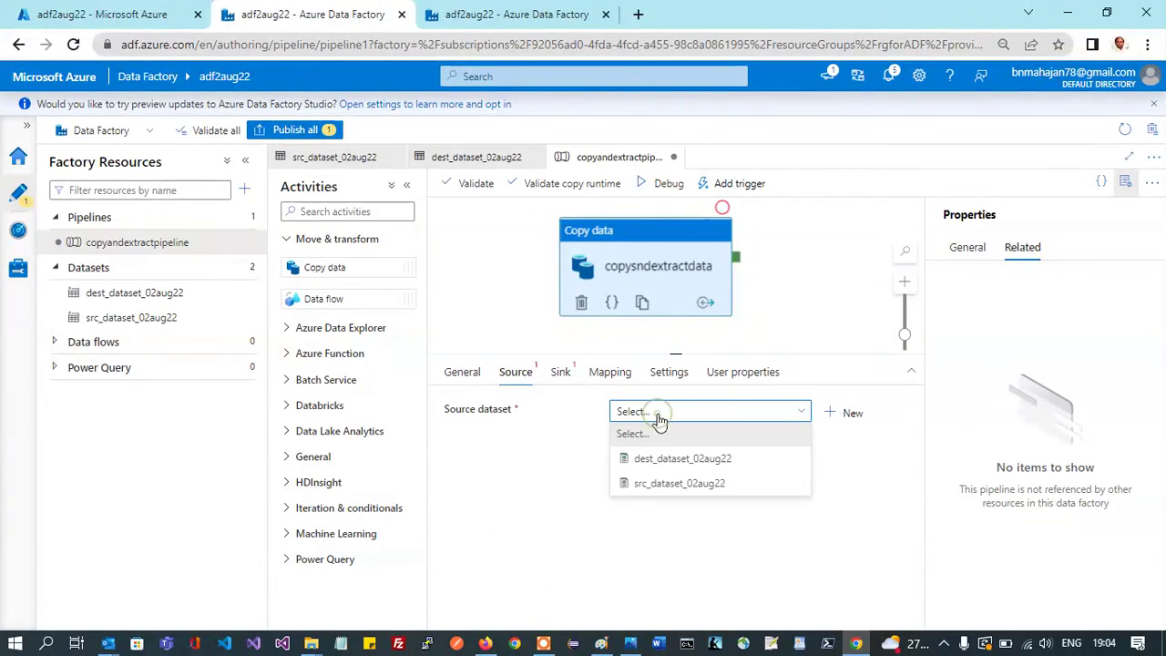
pyautogui.click(684, 484)
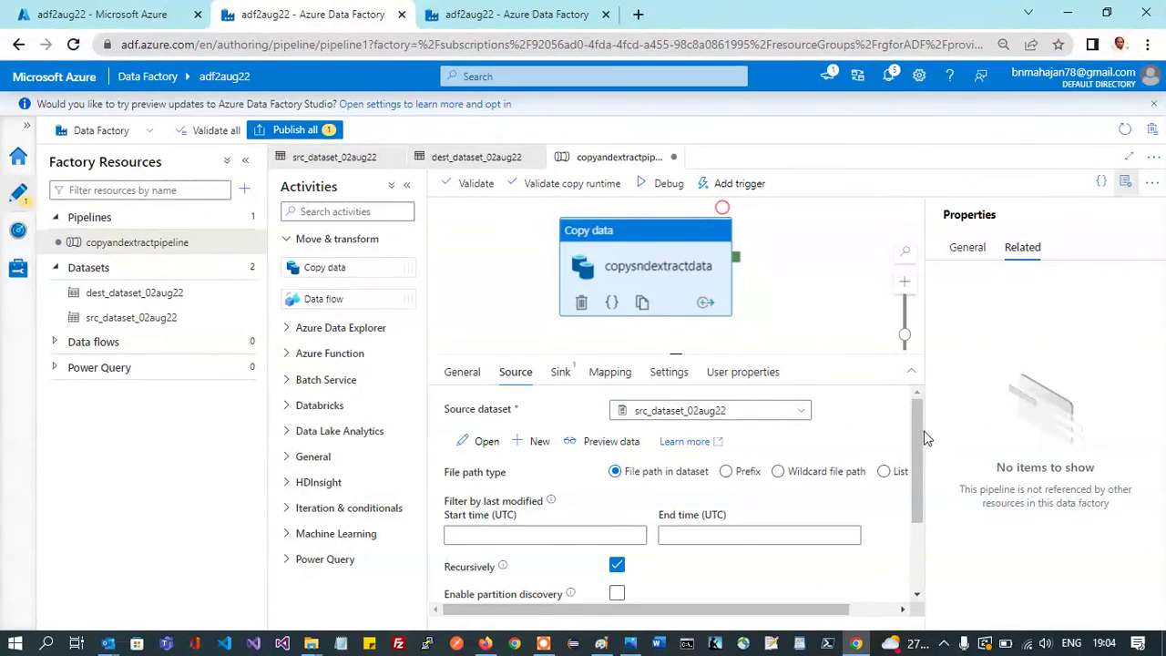
pyautogui.moveTo(913, 432); pyautogui.dragTo(917, 526)
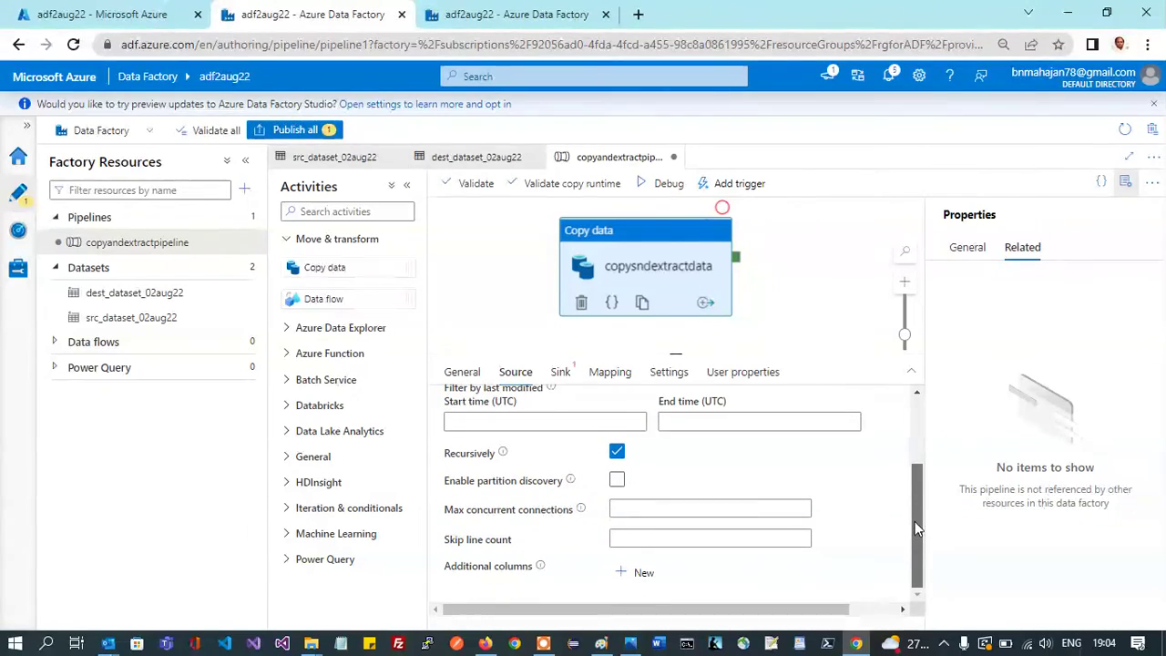
# Choose dest_dataset_02aug22 as the copy activity's sink dataset and review the copy behavior choices and remaining sink options.
pyautogui.scroll(3, 907, 502)
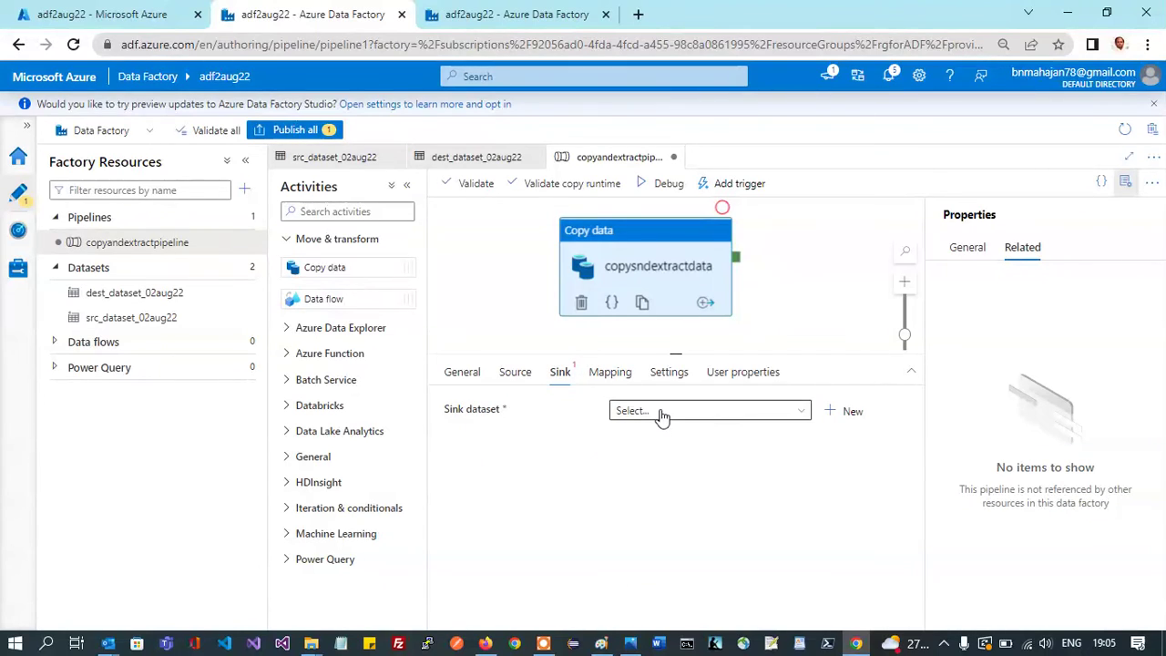
pyautogui.click(662, 413)
pyautogui.click(663, 460)
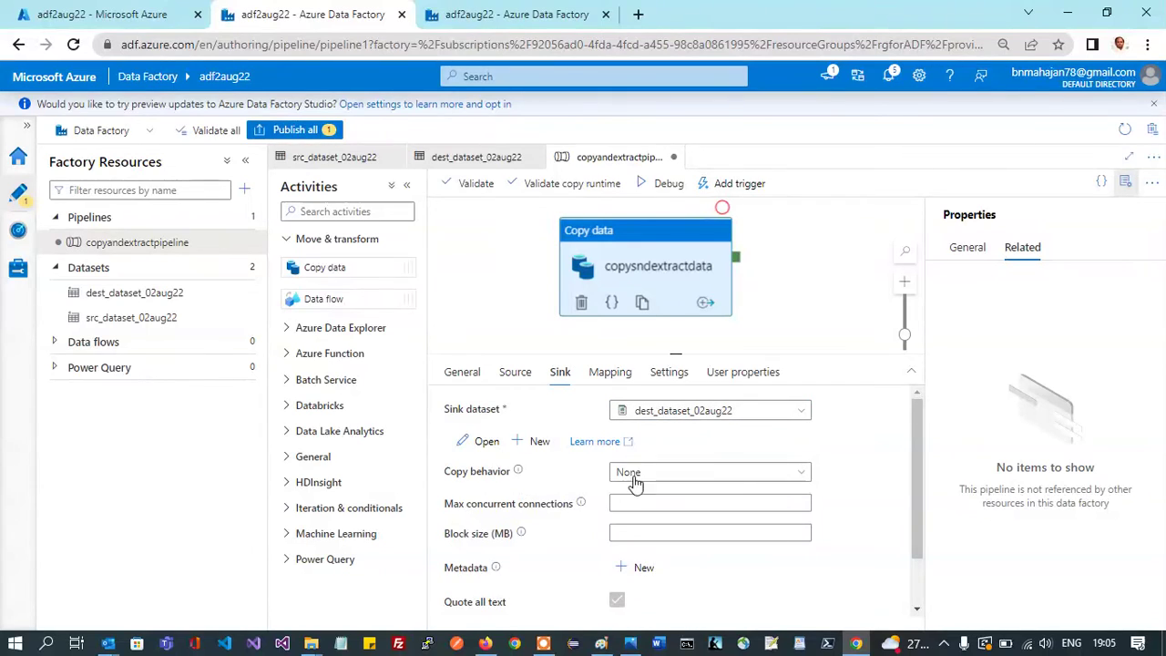
pyautogui.click(797, 472)
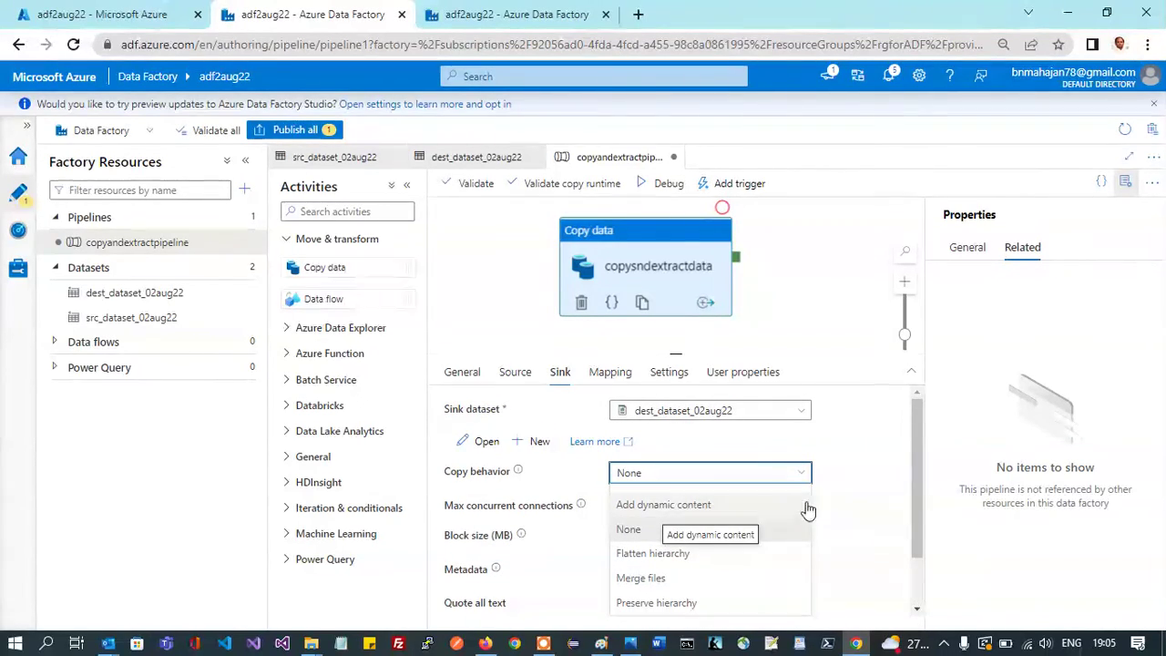
pyautogui.click(882, 449)
pyautogui.scroll(-2, 841, 529)
pyautogui.scroll(2, 842, 529)
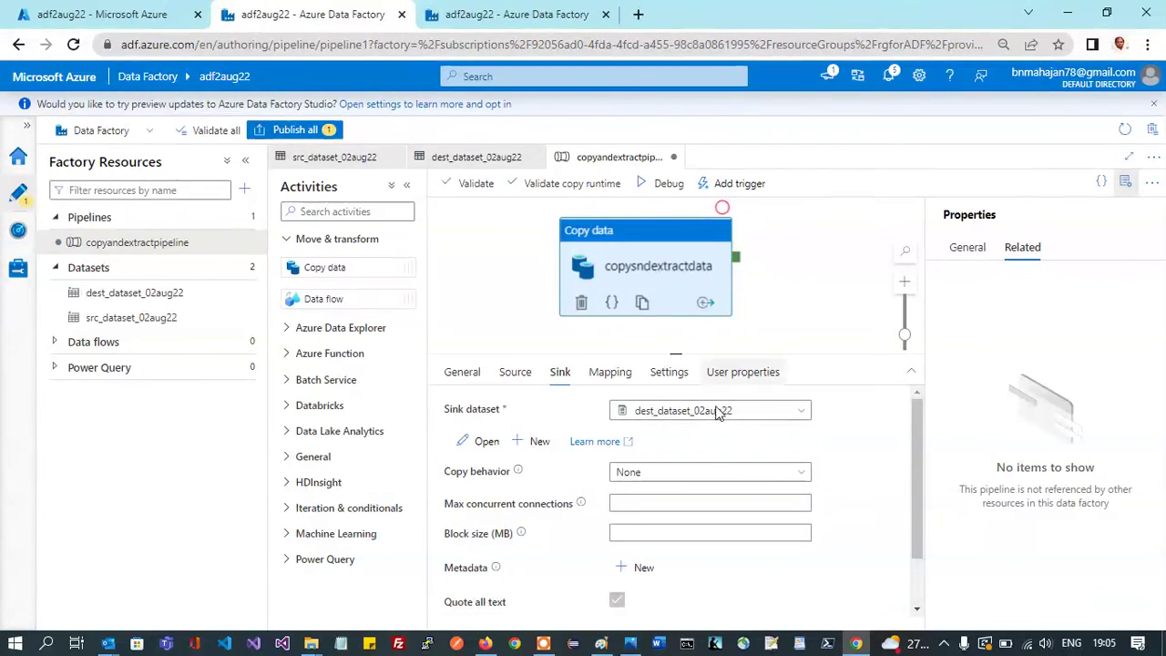
# Review the copy activity's mapping, its data integration and fault tolerance settings, and its user properties.
pyautogui.click(608, 374)
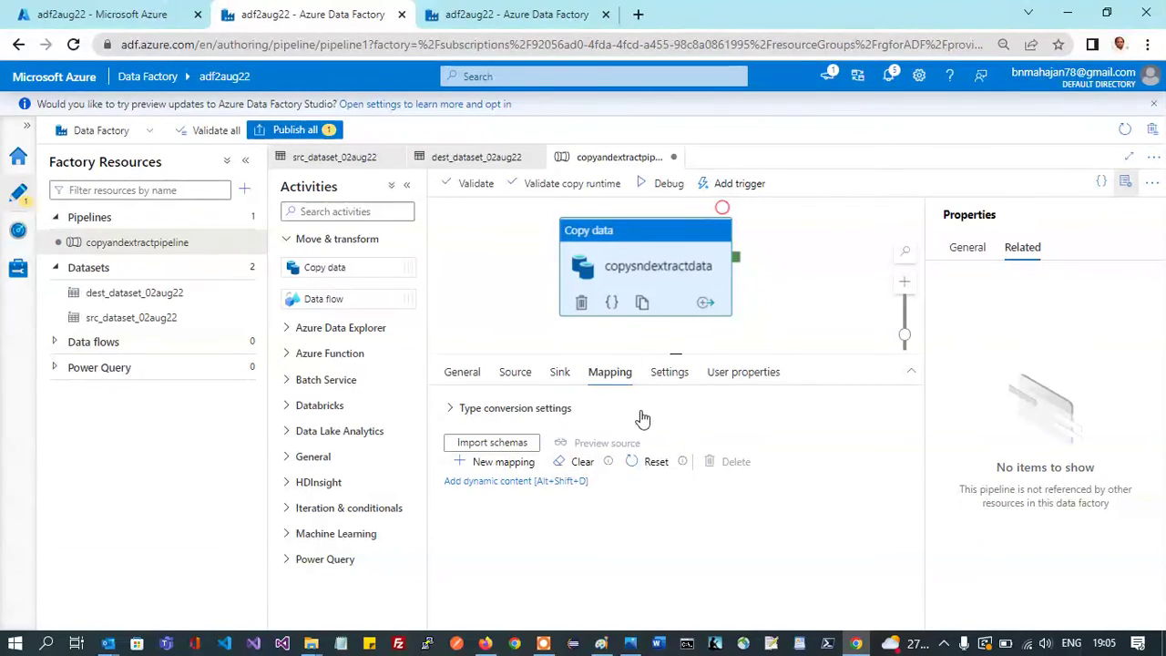
pyautogui.click(667, 377)
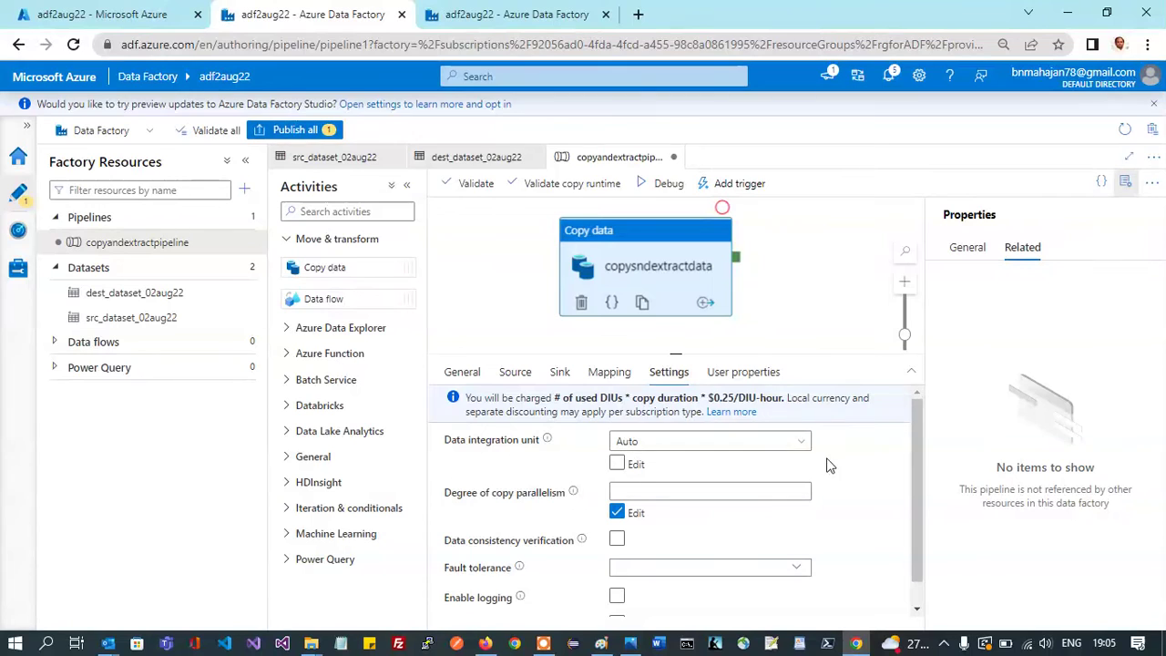
pyautogui.scroll(-1, 842, 500)
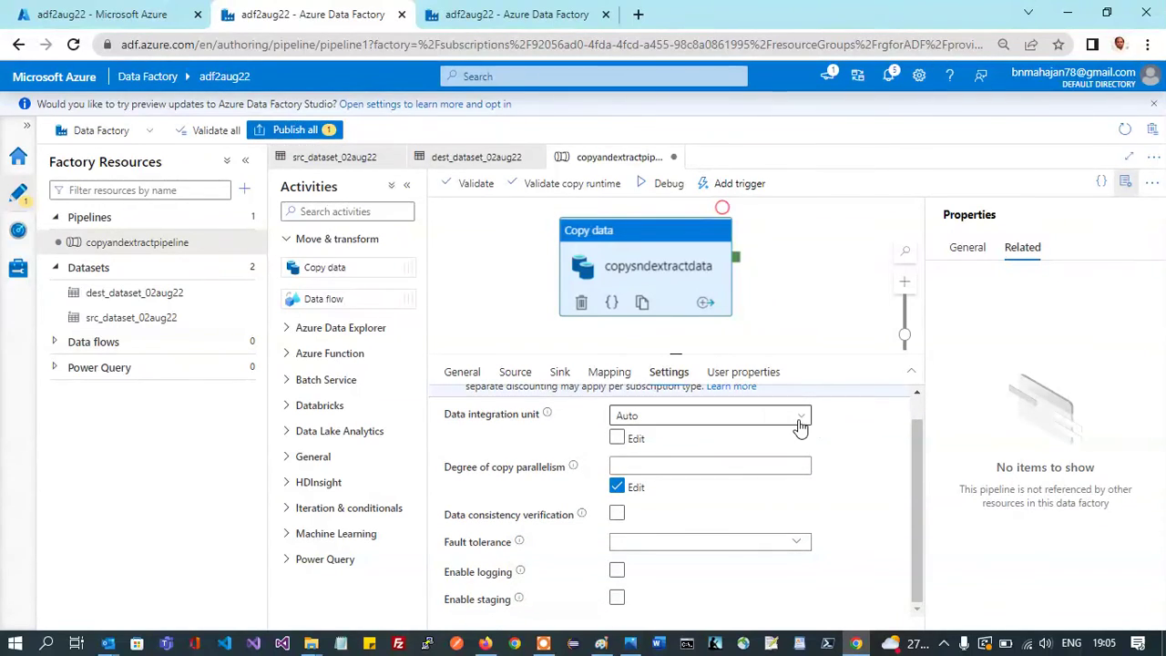
pyautogui.scroll(1, 843, 510)
pyautogui.scroll(-1, 843, 511)
pyautogui.scroll(1, 842, 512)
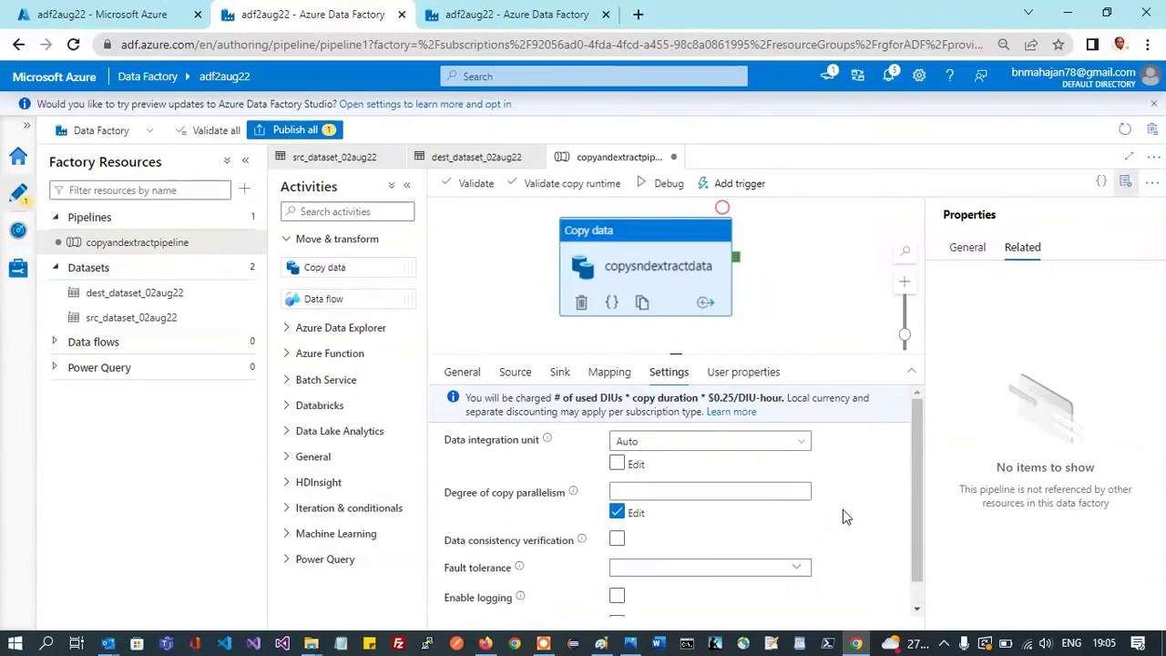
pyautogui.click(747, 373)
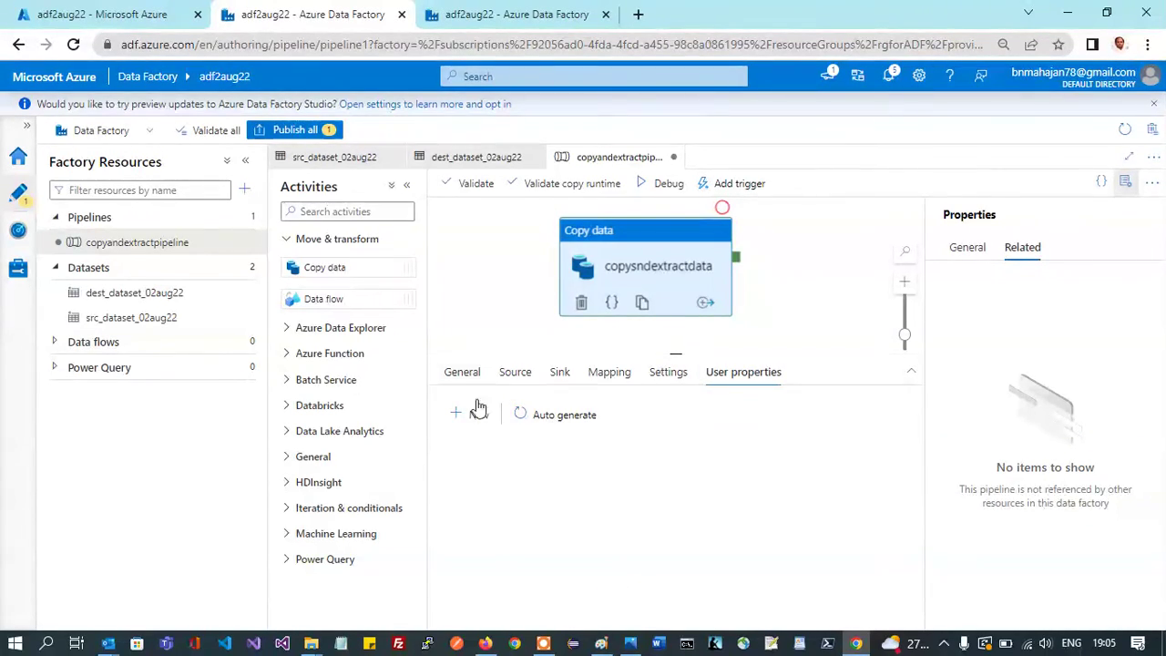
# Set the copy activity's retry interval to 30 seconds and publish copyandextractpipeline.
pyautogui.click(303, 132)
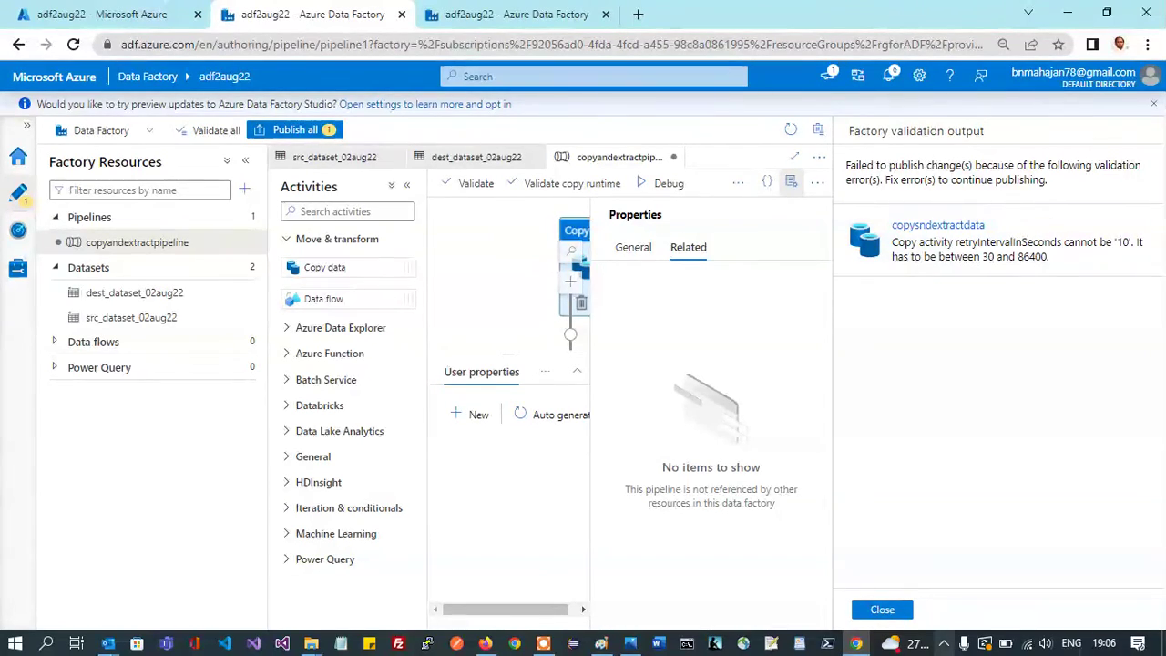
pyautogui.click(882, 613)
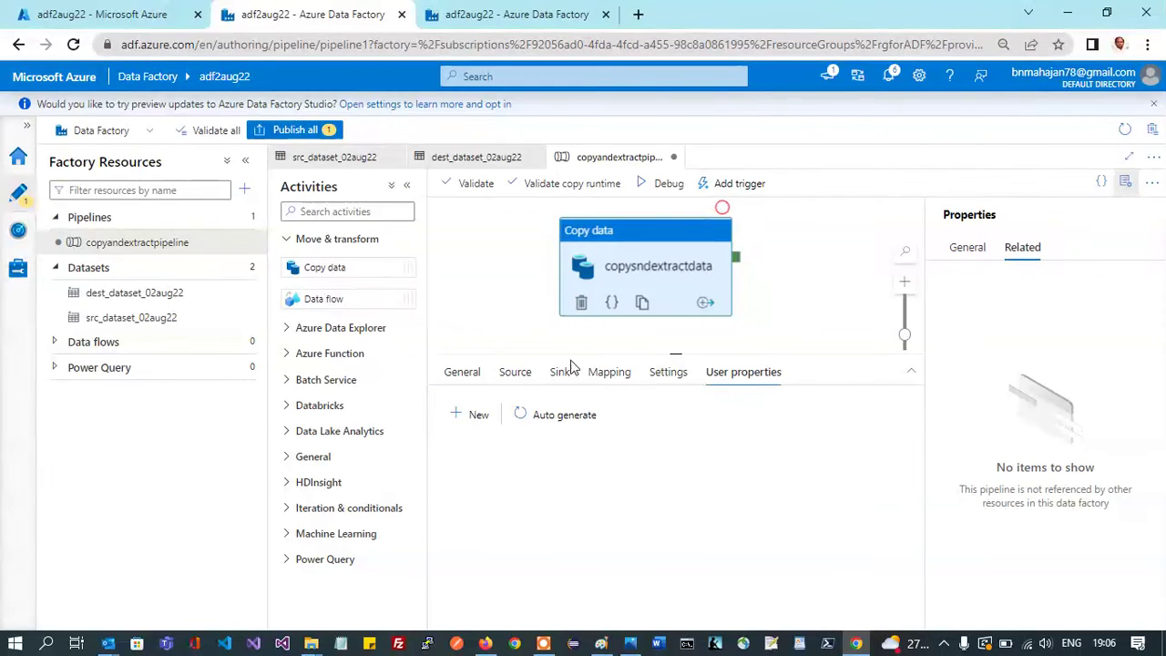
pyautogui.click(510, 376)
pyautogui.click(465, 374)
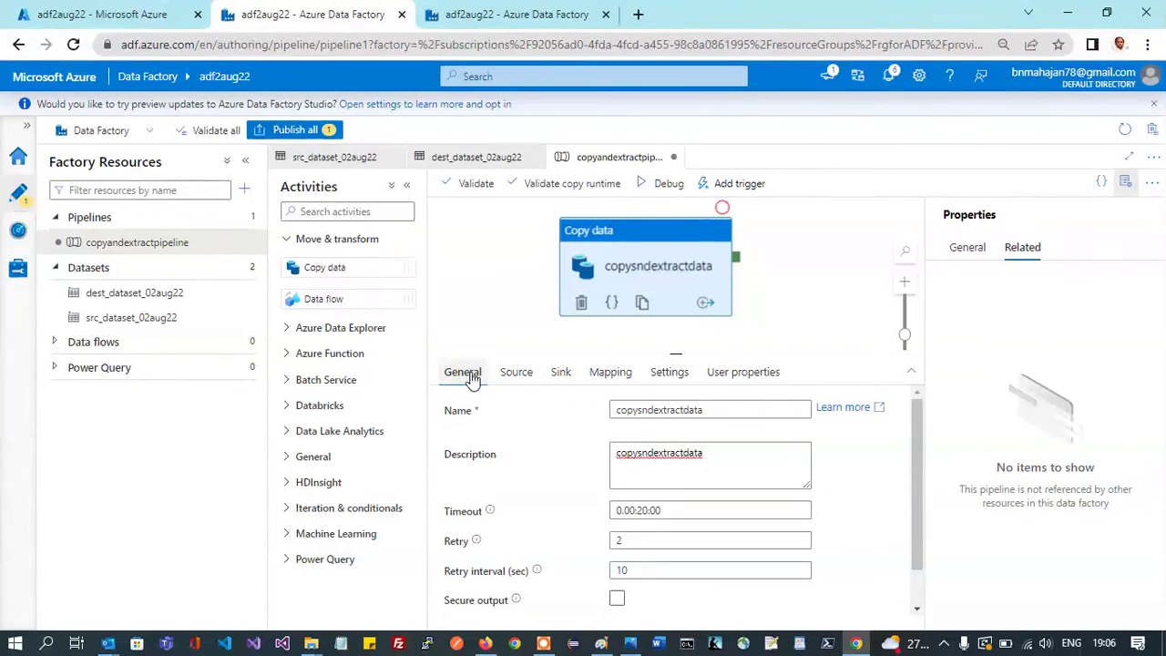
pyautogui.doubleClick(638, 566)
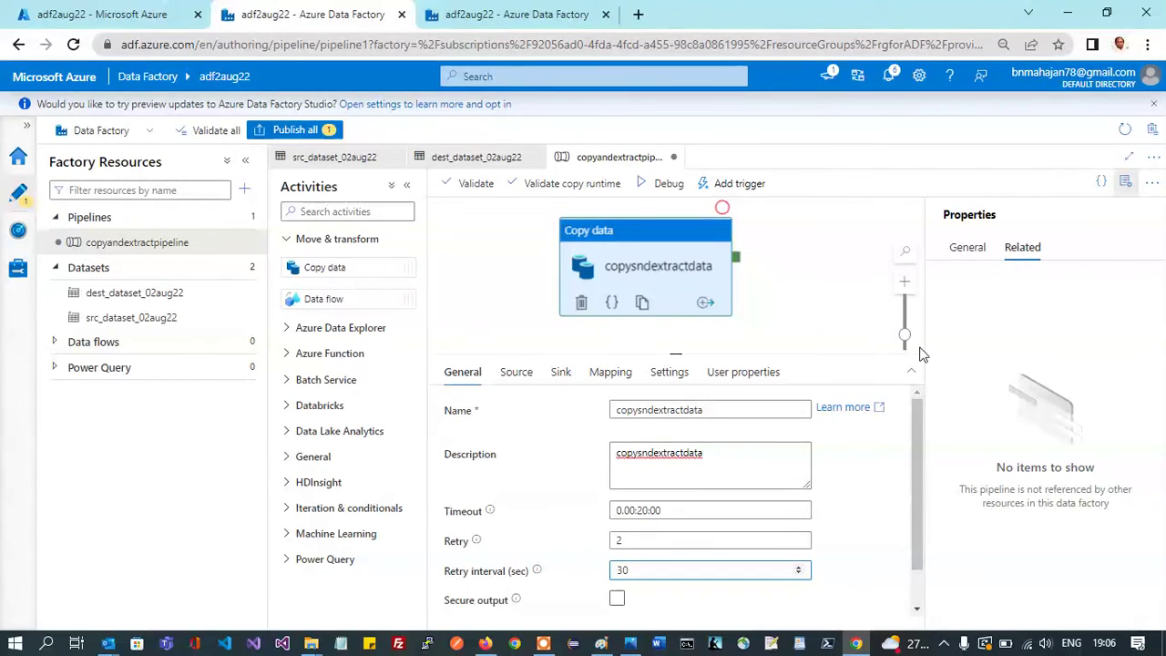
pyautogui.write('30')
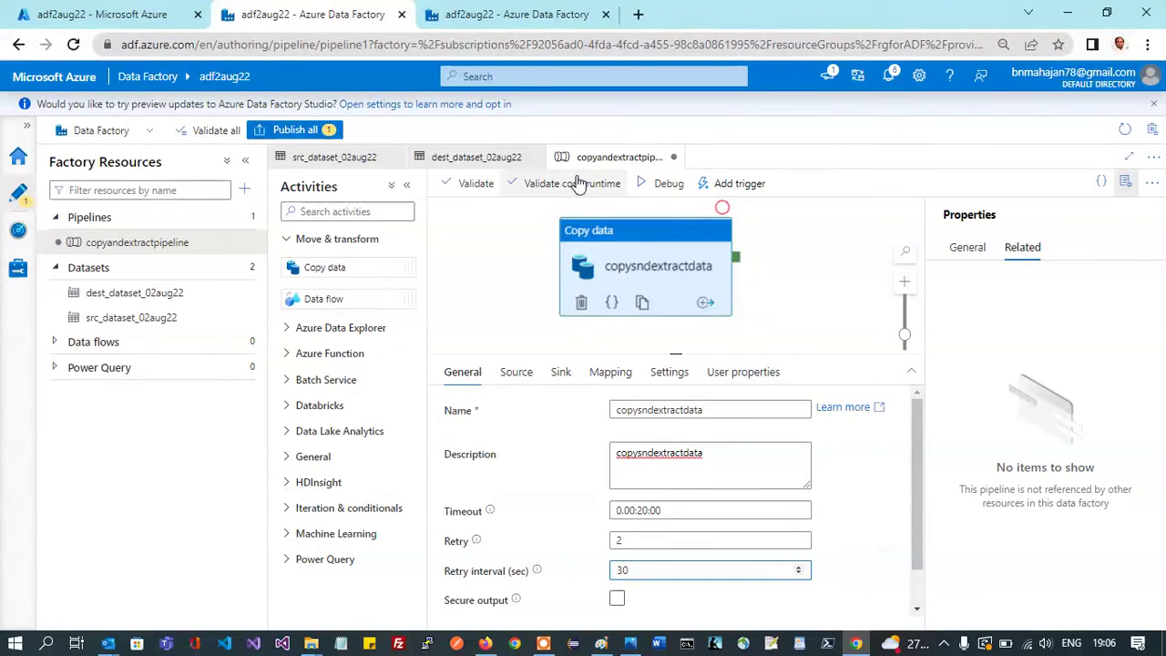
pyautogui.click(310, 129)
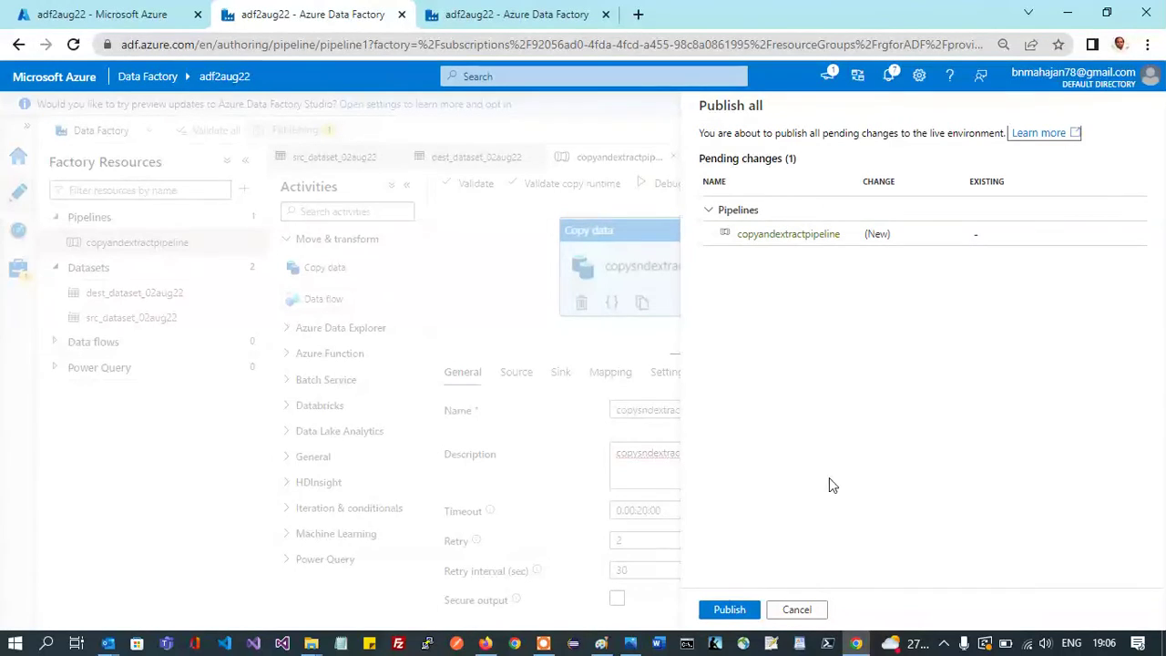
pyautogui.click(729, 610)
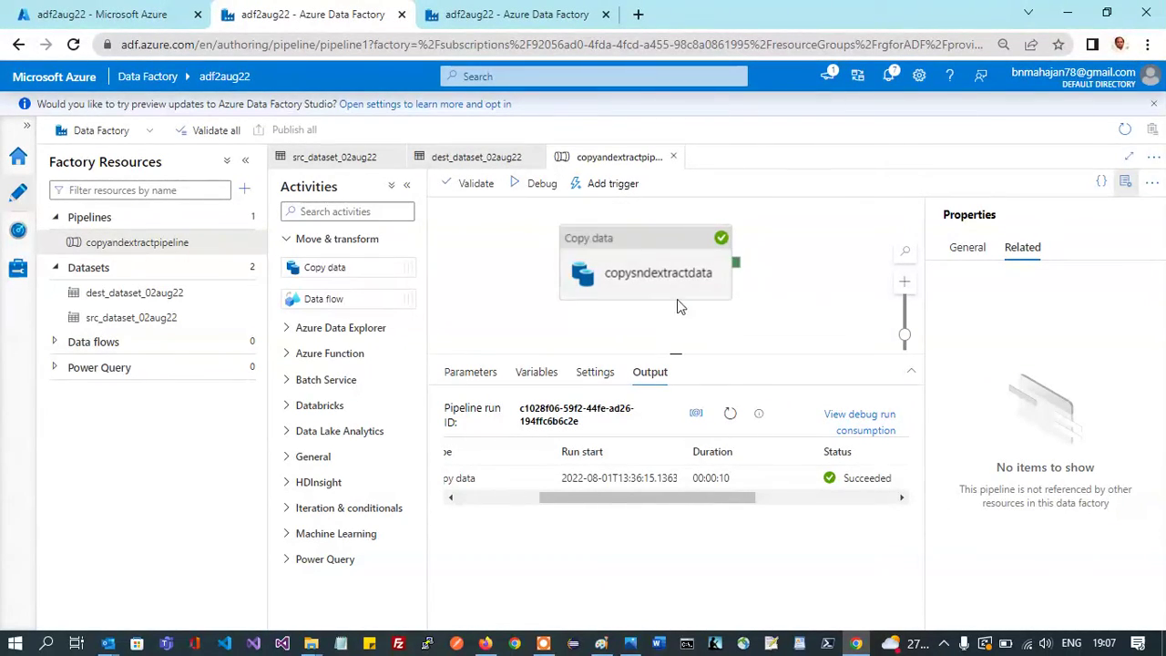
# Run copyandextractpipeline in debug mode again and check the copy activity's status in the run output.
pyautogui.moveTo(683, 498); pyautogui.dragTo(483, 428)
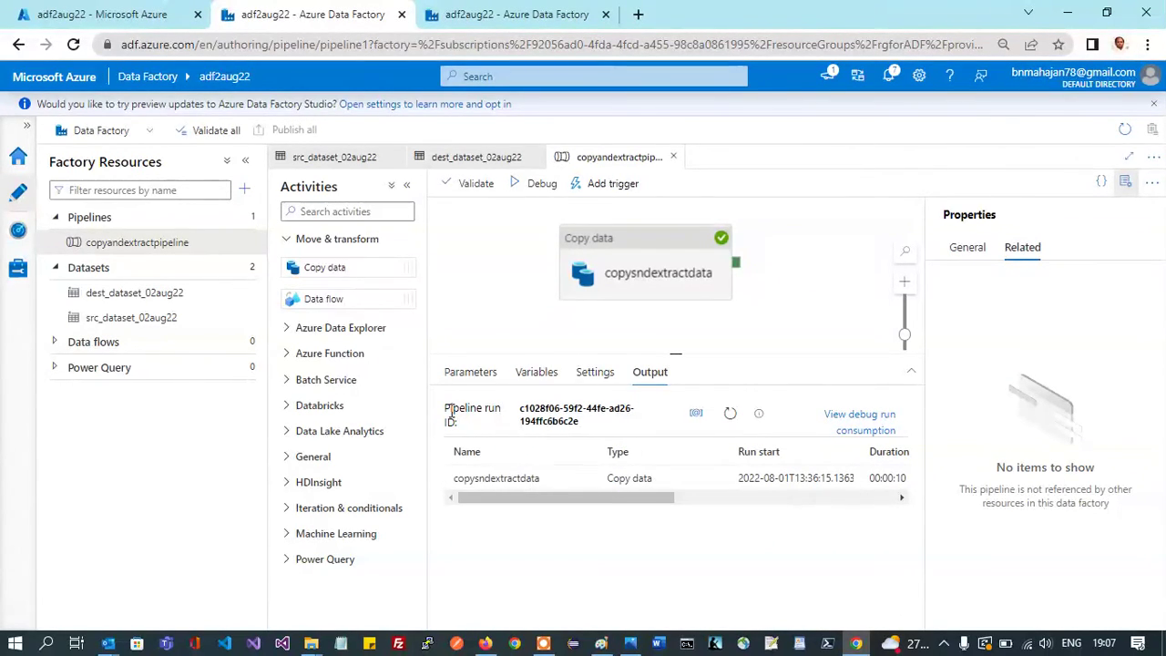
pyautogui.click(538, 185)
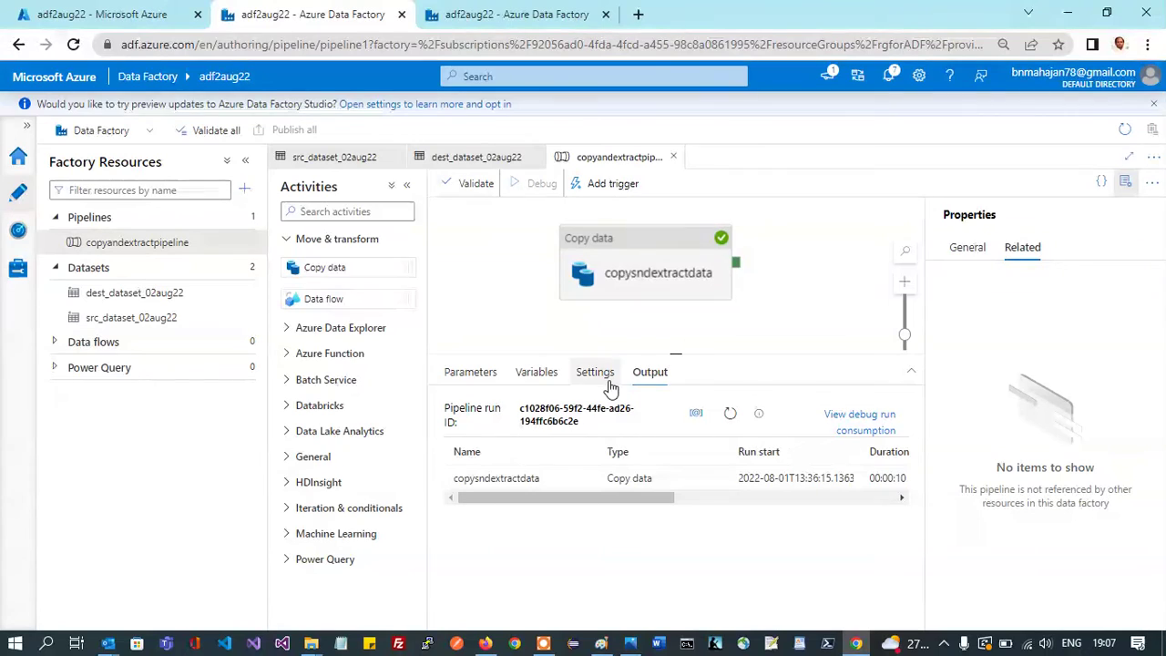
pyautogui.moveTo(639, 501); pyautogui.dragTo(723, 511)
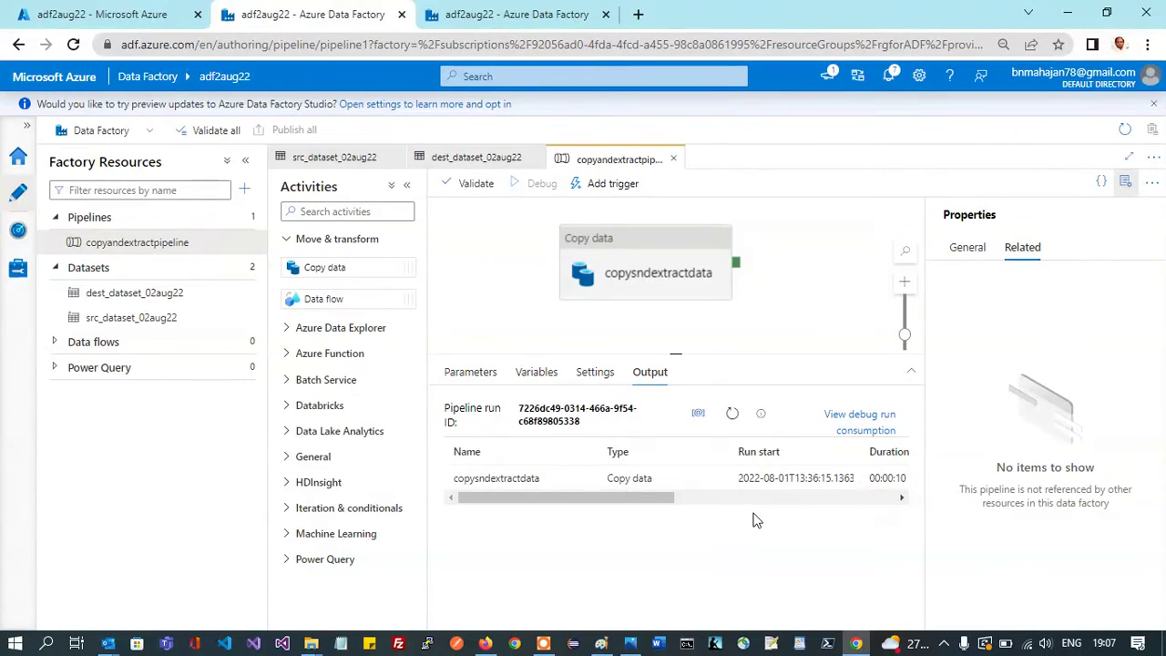
pyautogui.moveTo(647, 504); pyautogui.dragTo(898, 484)
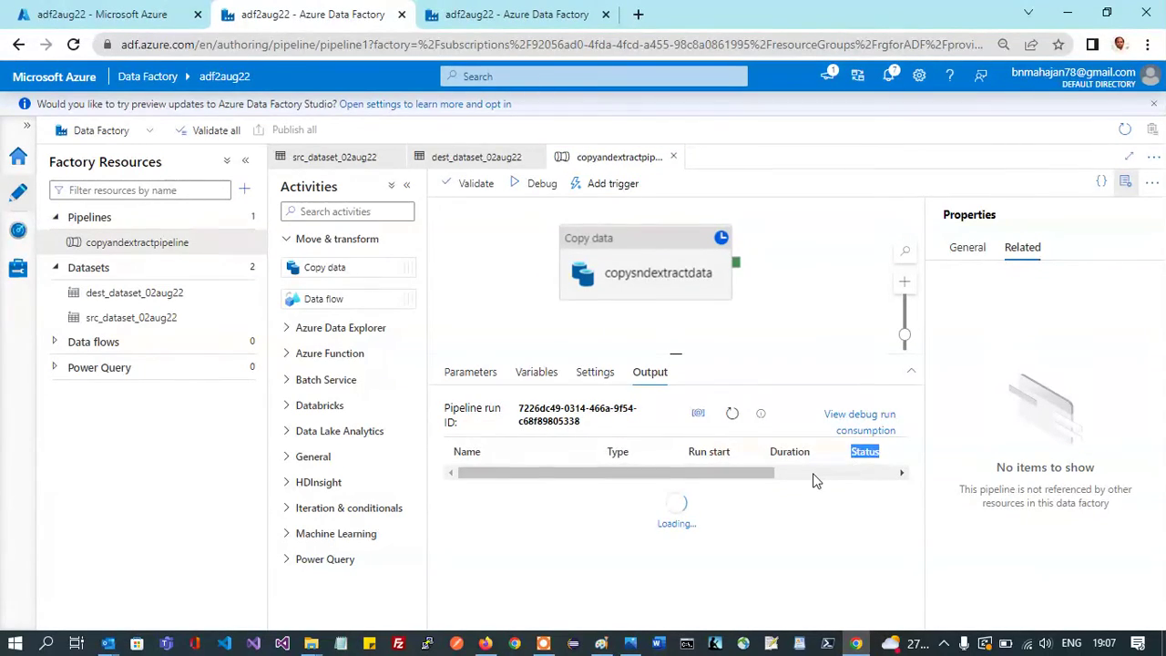
pyautogui.click(801, 493)
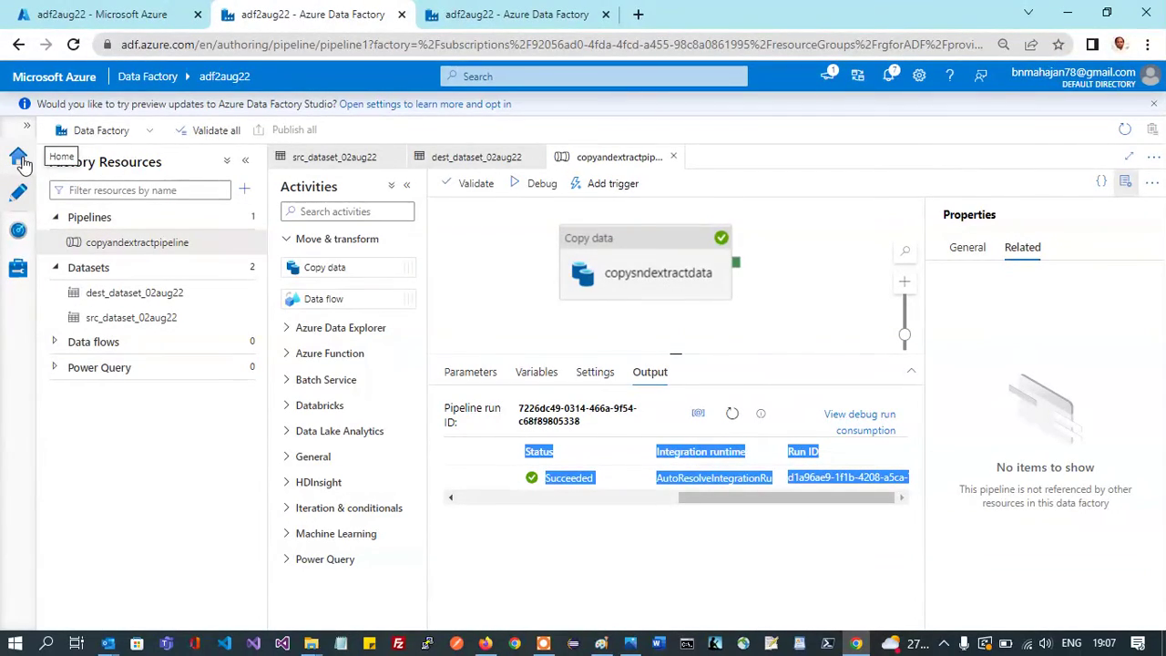
# In the Azure portal, open the popullation container of storage account adfsa021ug22 to check the source file.
pyautogui.click(91, 14)
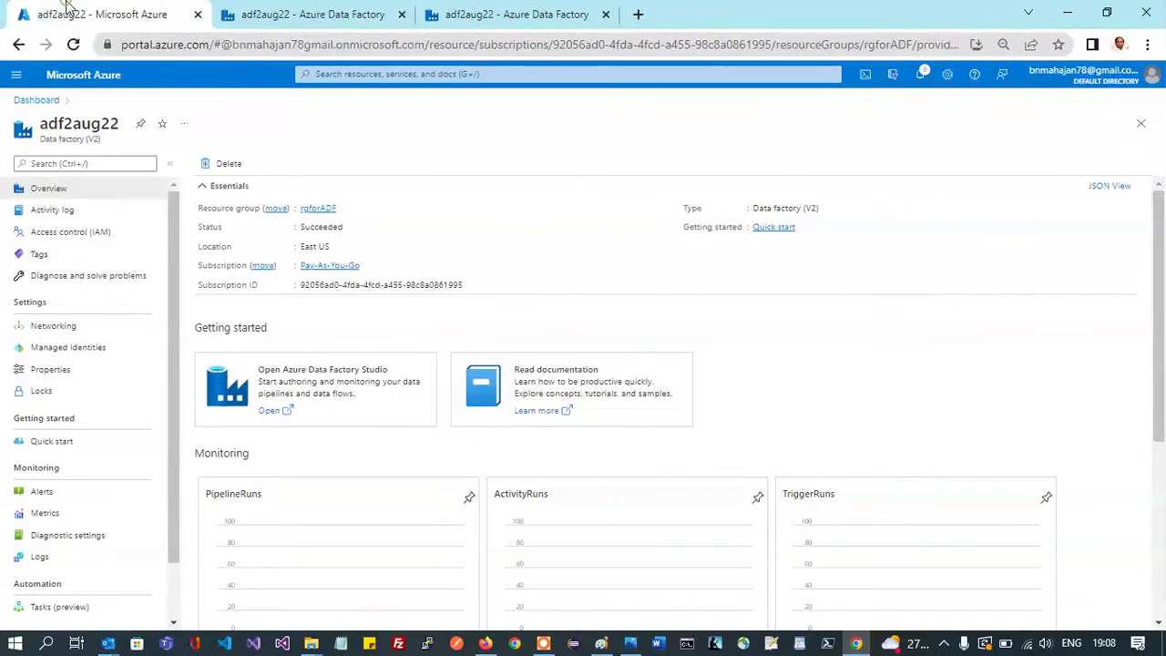
pyautogui.click(38, 101)
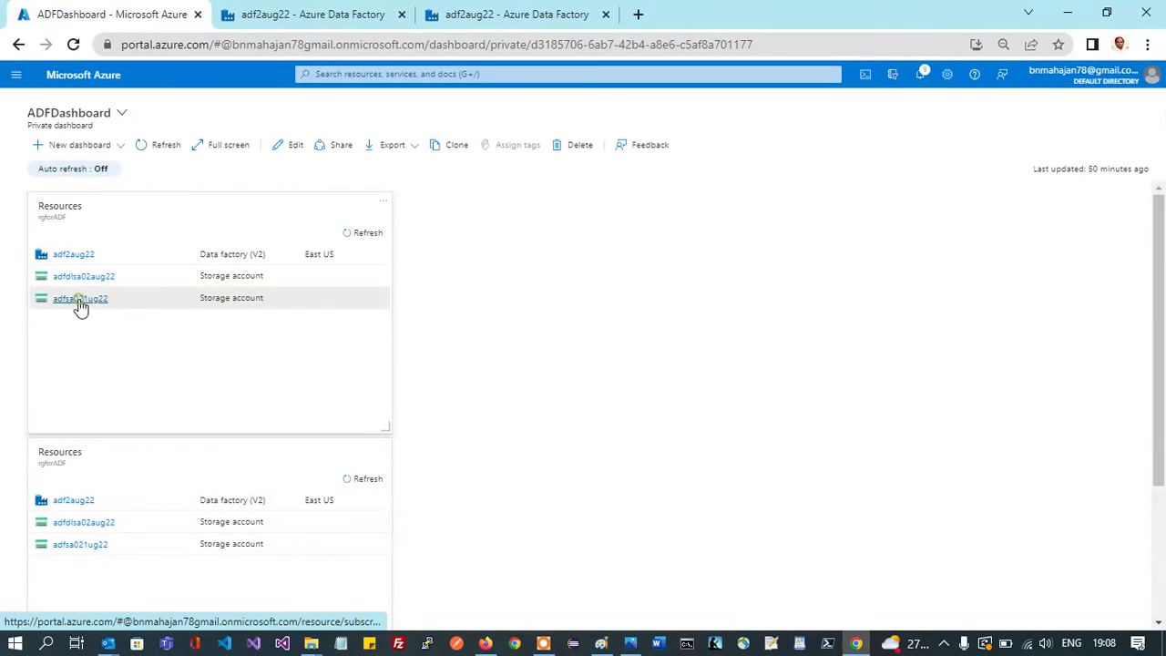
pyautogui.click(80, 301)
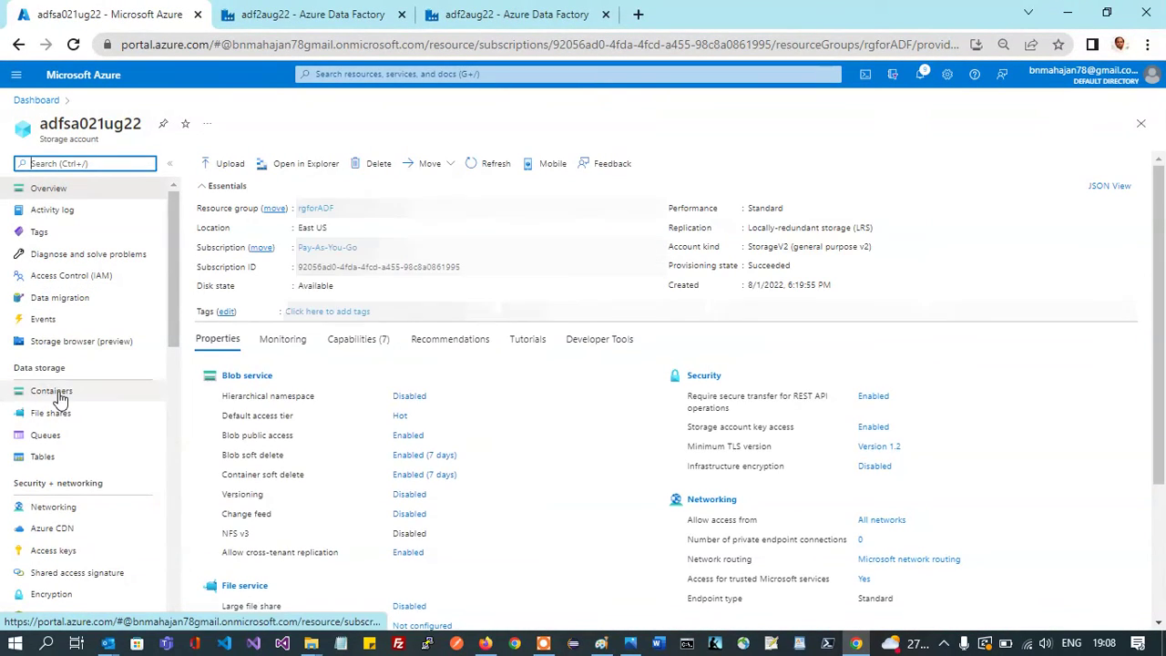
pyautogui.click(56, 397)
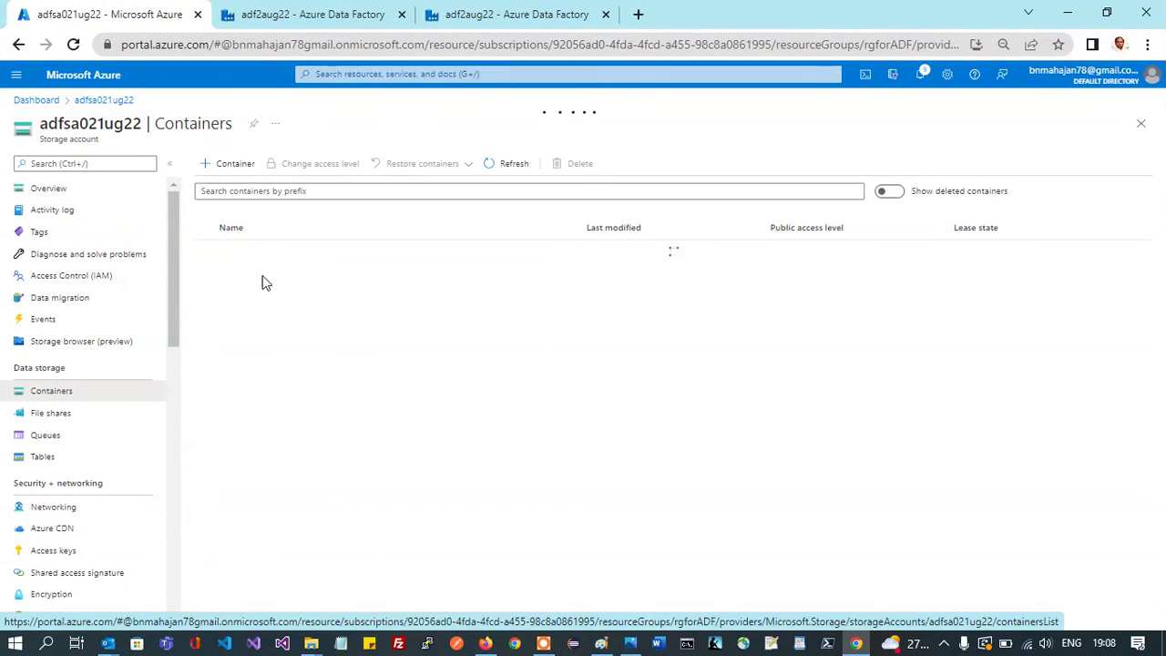
pyautogui.click(242, 278)
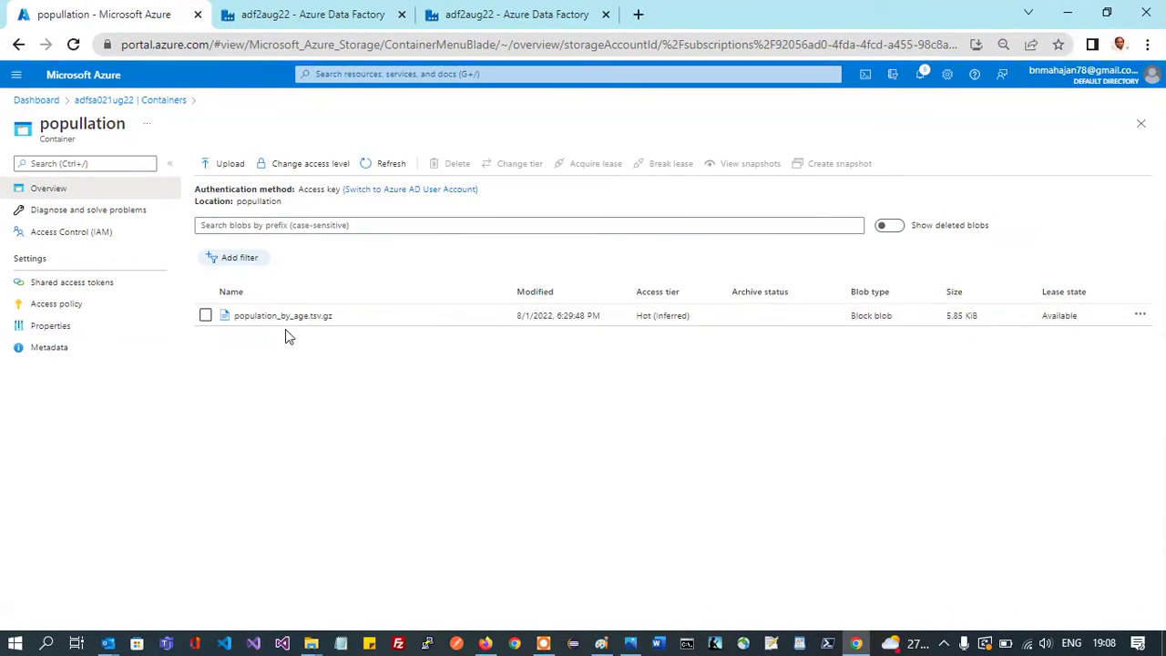
# Open the details of target.csv in the raw container of storage account adfdlsa02aug22.
pyautogui.click(48, 106)
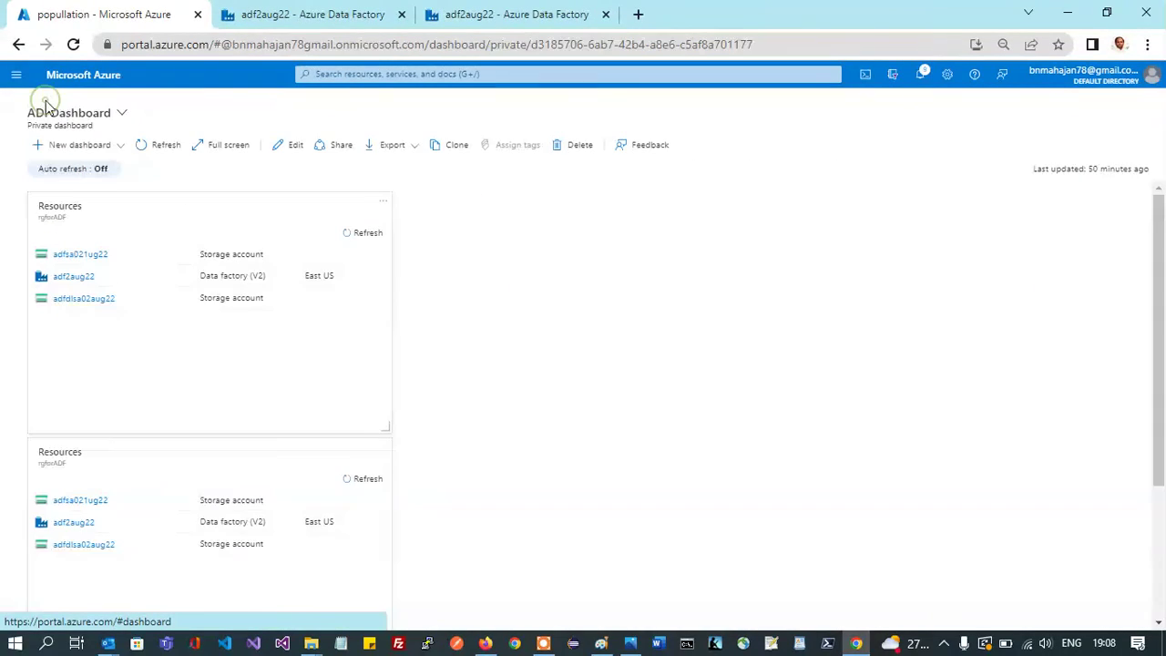
pyautogui.click(90, 302)
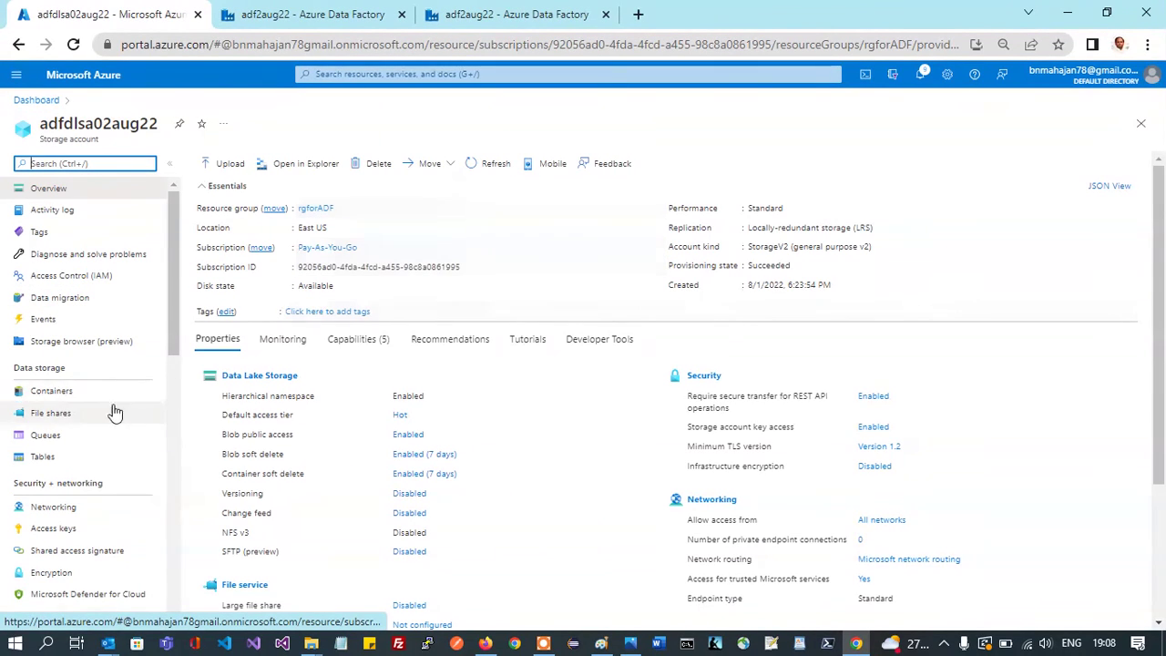
pyautogui.click(122, 390)
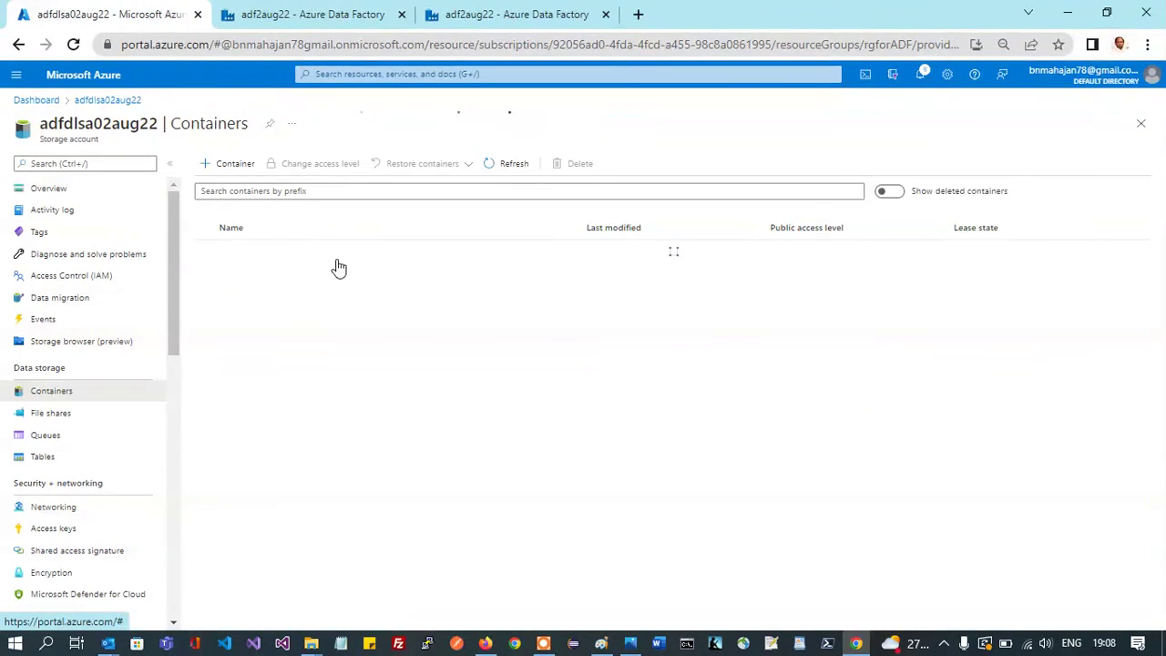
pyautogui.click(224, 275)
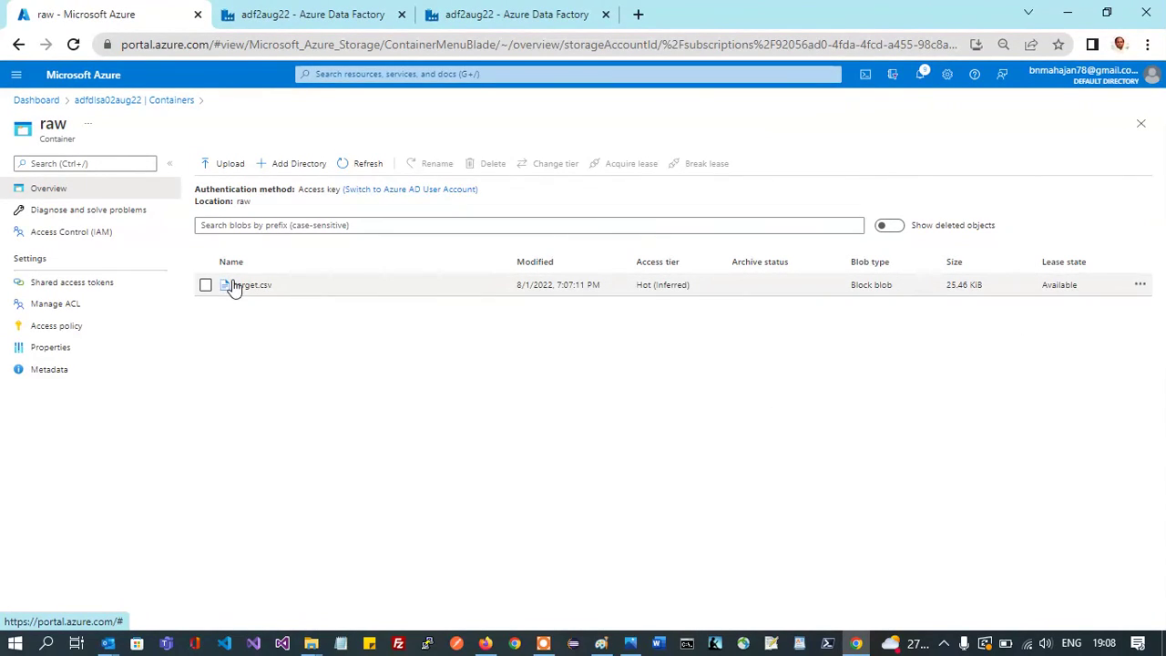
pyautogui.click(246, 286)
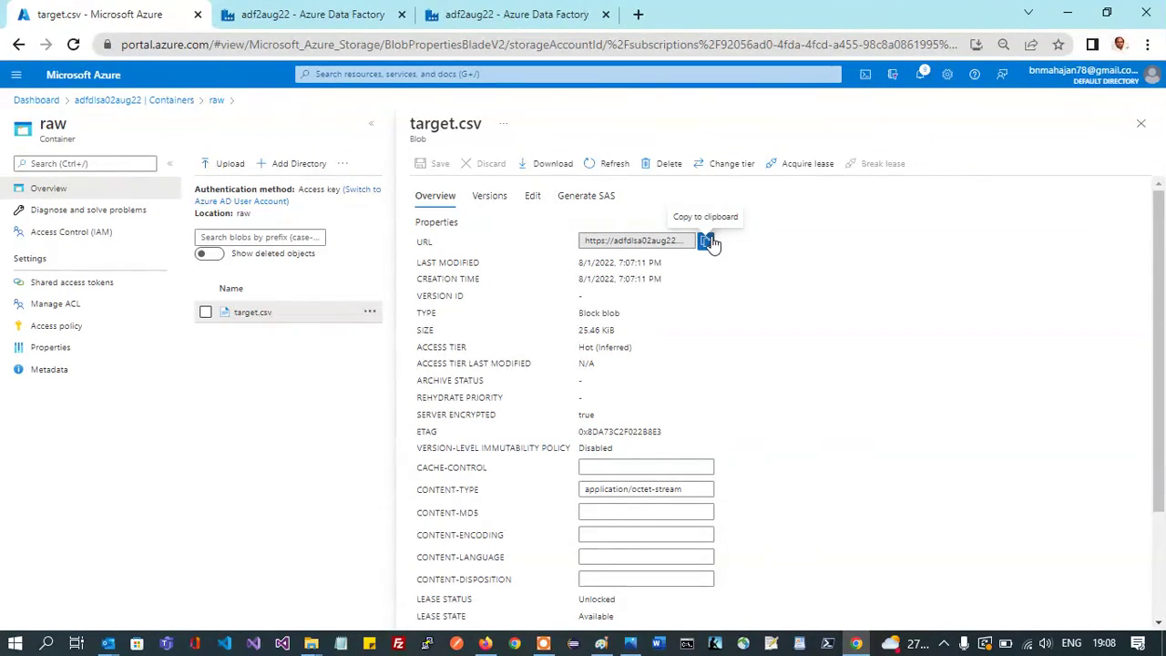
# Download target.csv, open it in Excel and widen columns A and B to inspect the copied population data.
pyautogui.click(553, 164)
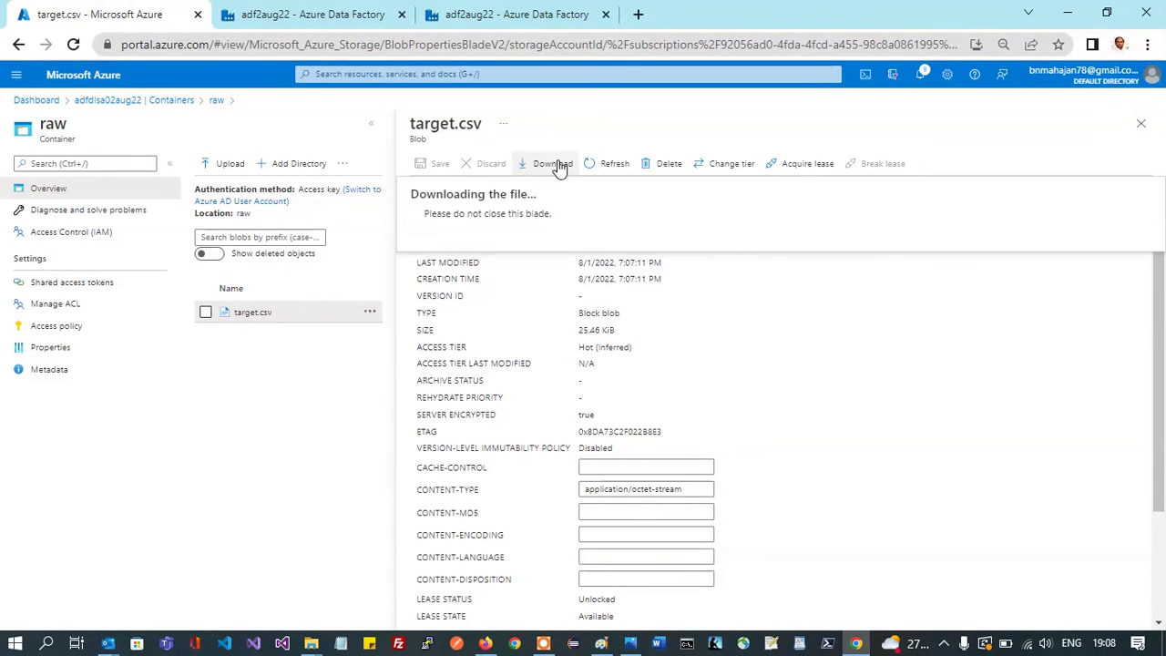
pyautogui.click(80, 619)
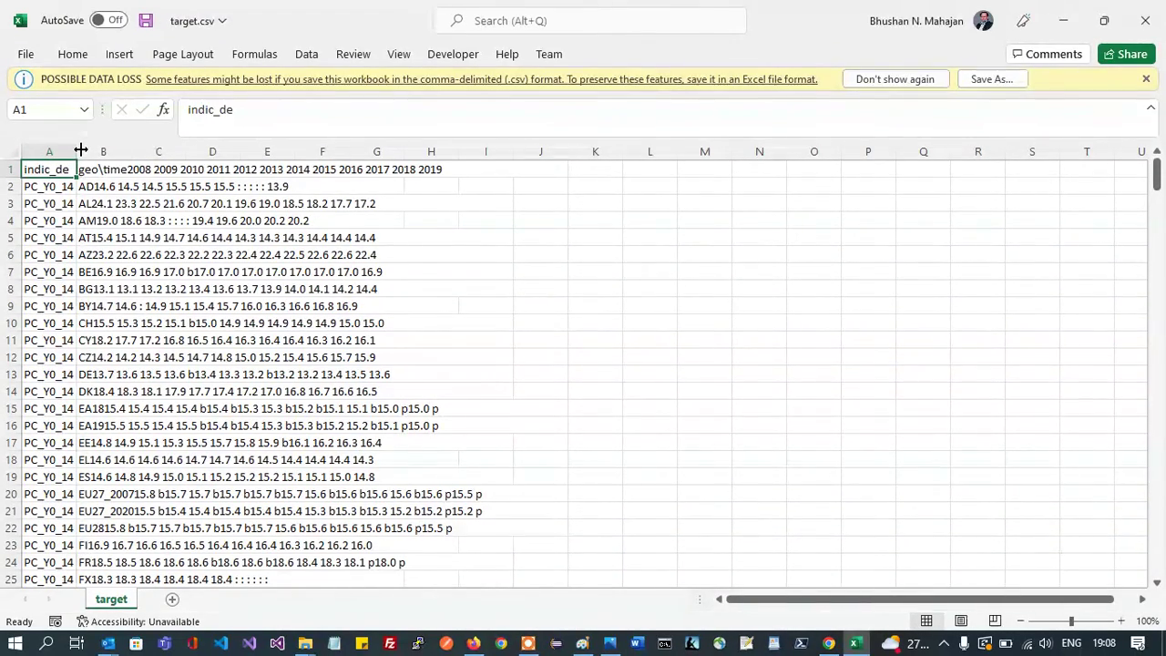
pyautogui.moveTo(81, 149); pyautogui.dragTo(451, 171)
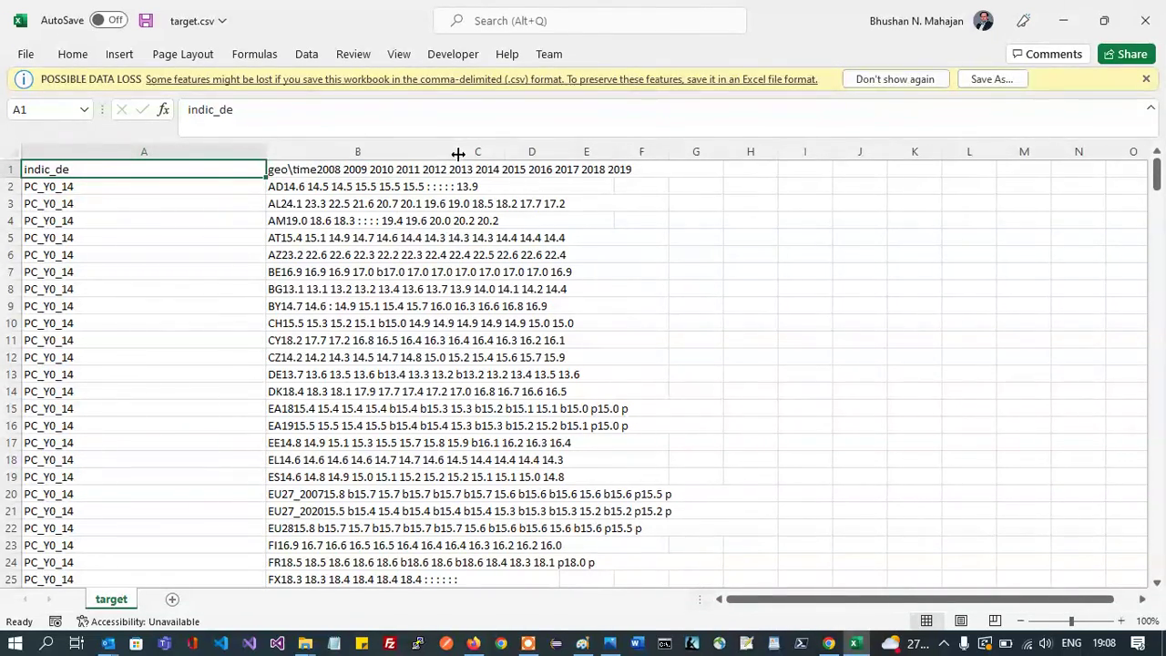
pyautogui.moveTo(458, 152); pyautogui.dragTo(773, 151)
pyautogui.click(578, 313)
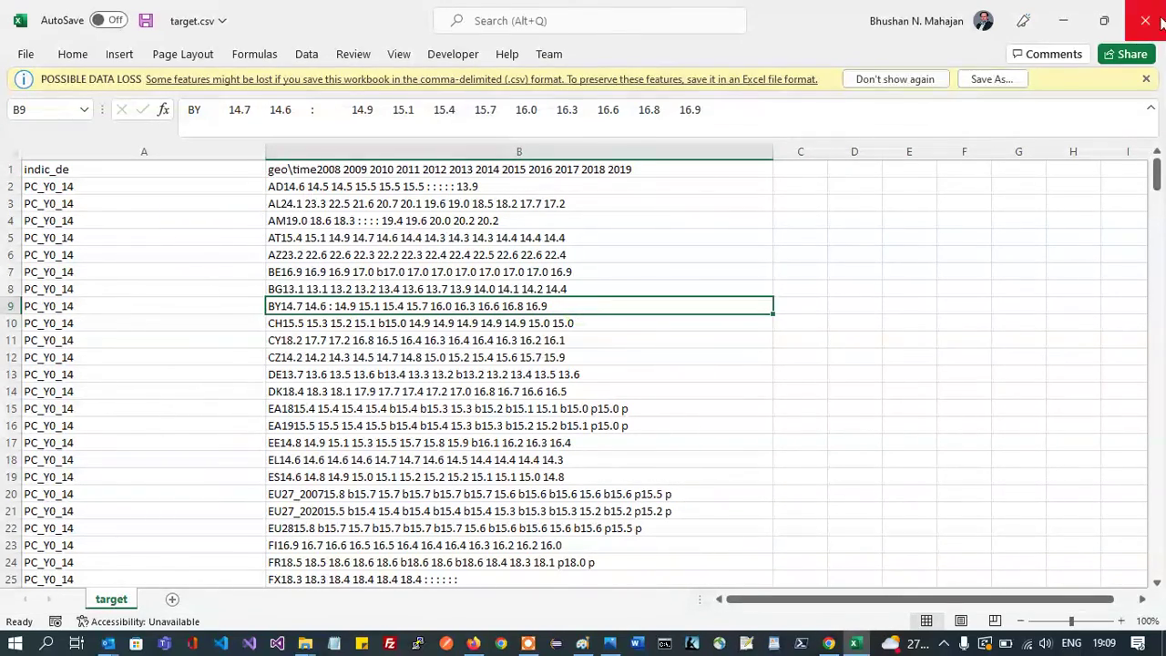
# Close target.csv in Excel without saving and open the details of population_by_age.tsv.gz in the popullation container of storage account adfsa021ug22.
pyautogui.click(1135, 32)
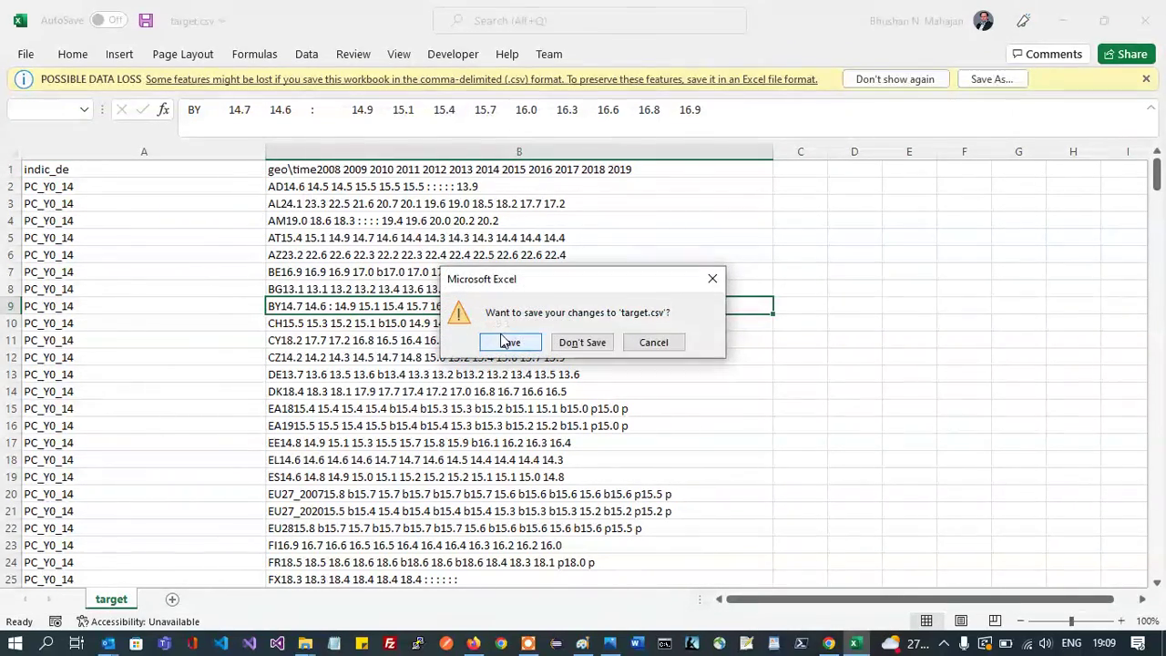
pyautogui.click(592, 353)
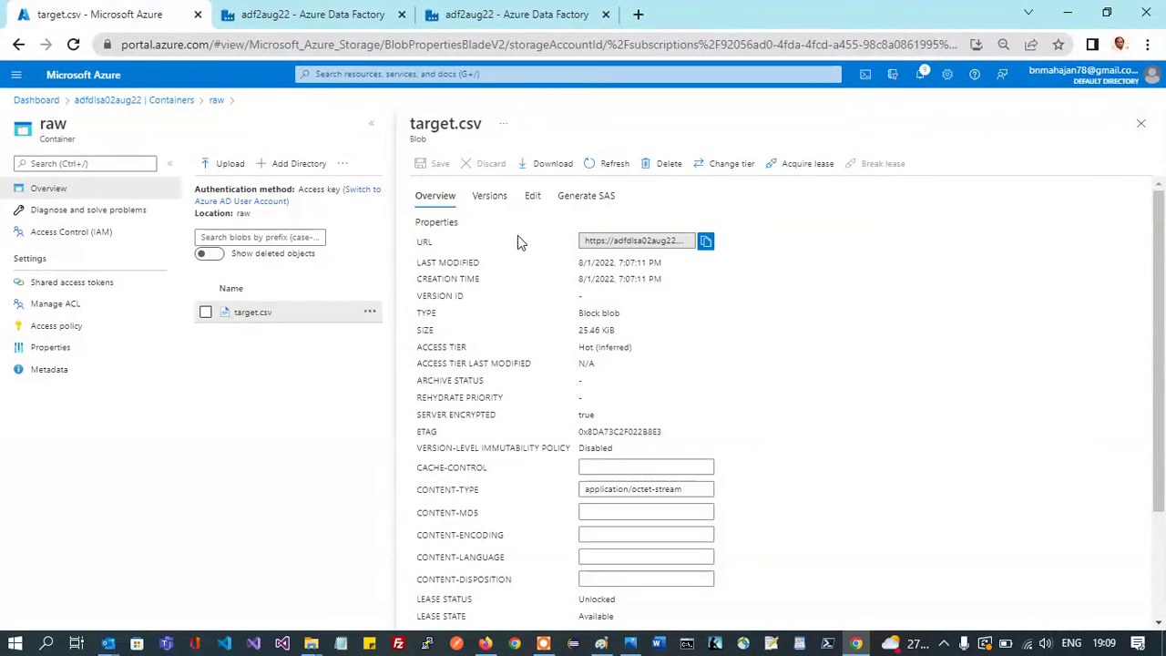
pyautogui.click(36, 102)
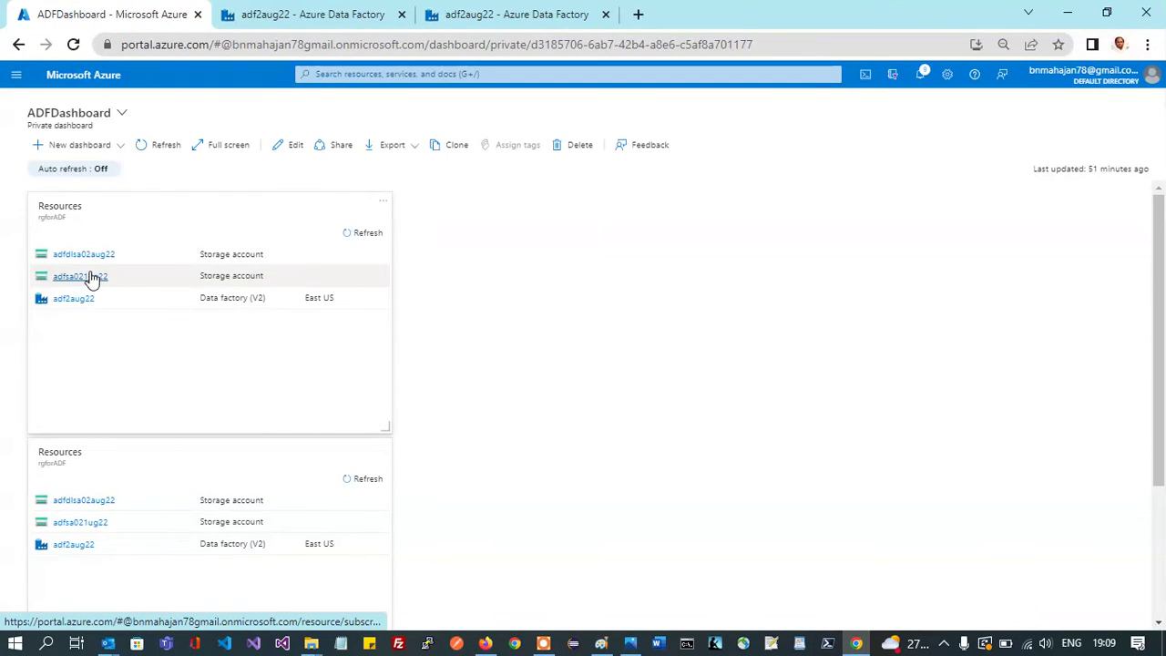
pyautogui.click(92, 278)
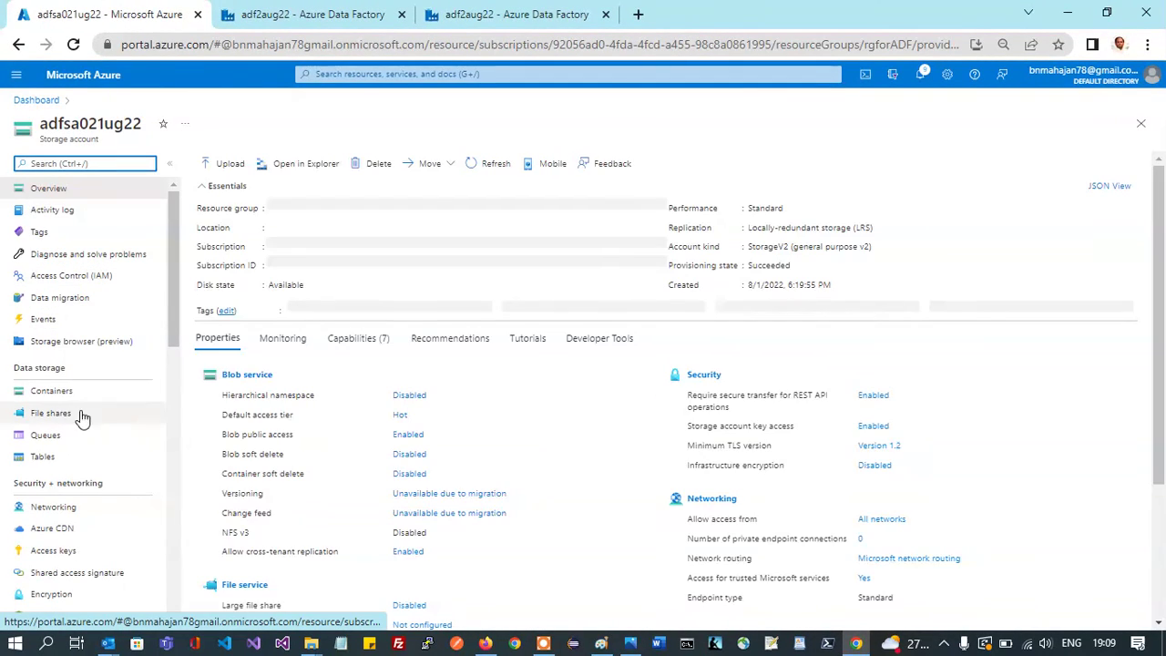
pyautogui.click(53, 393)
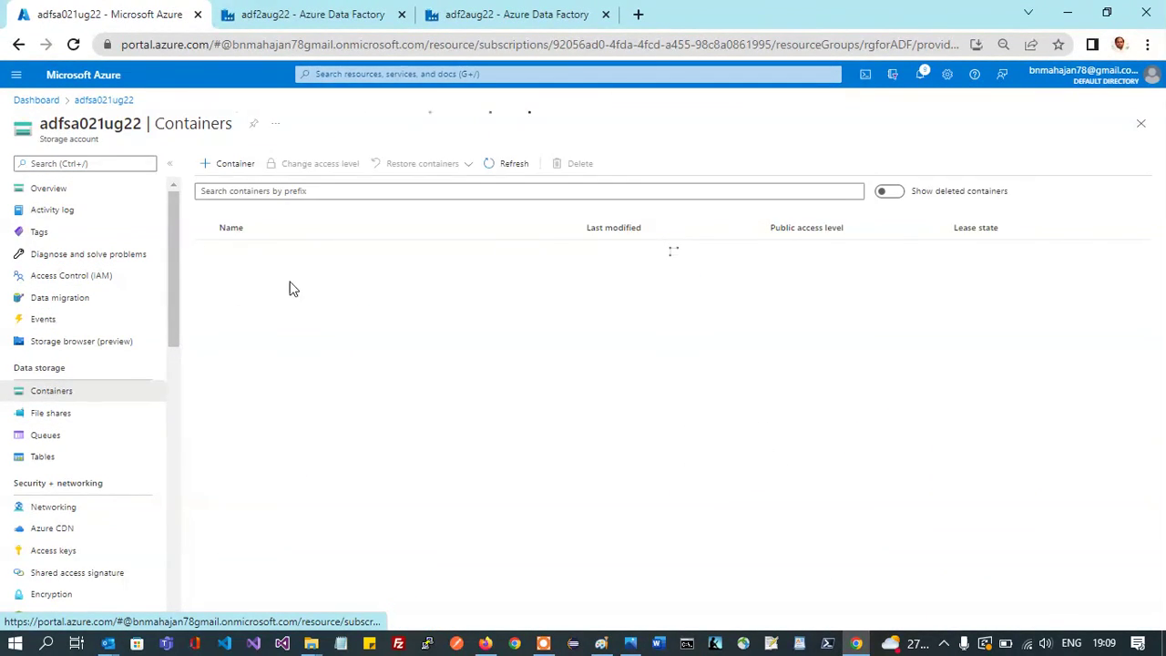
pyautogui.click(239, 281)
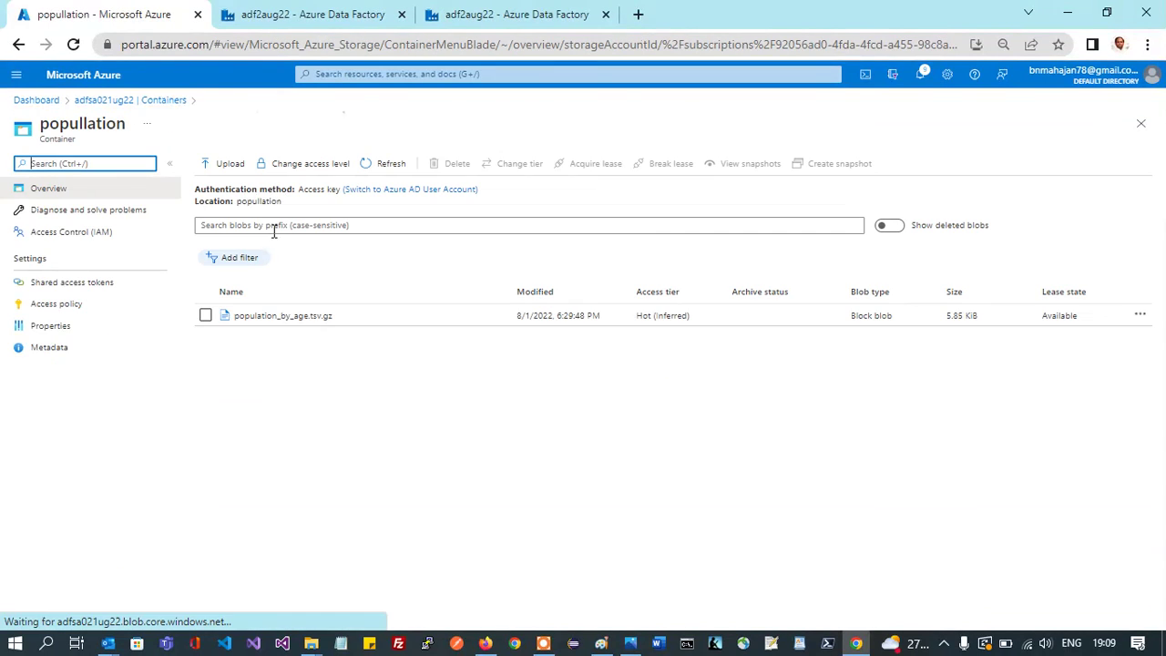
pyautogui.click(273, 318)
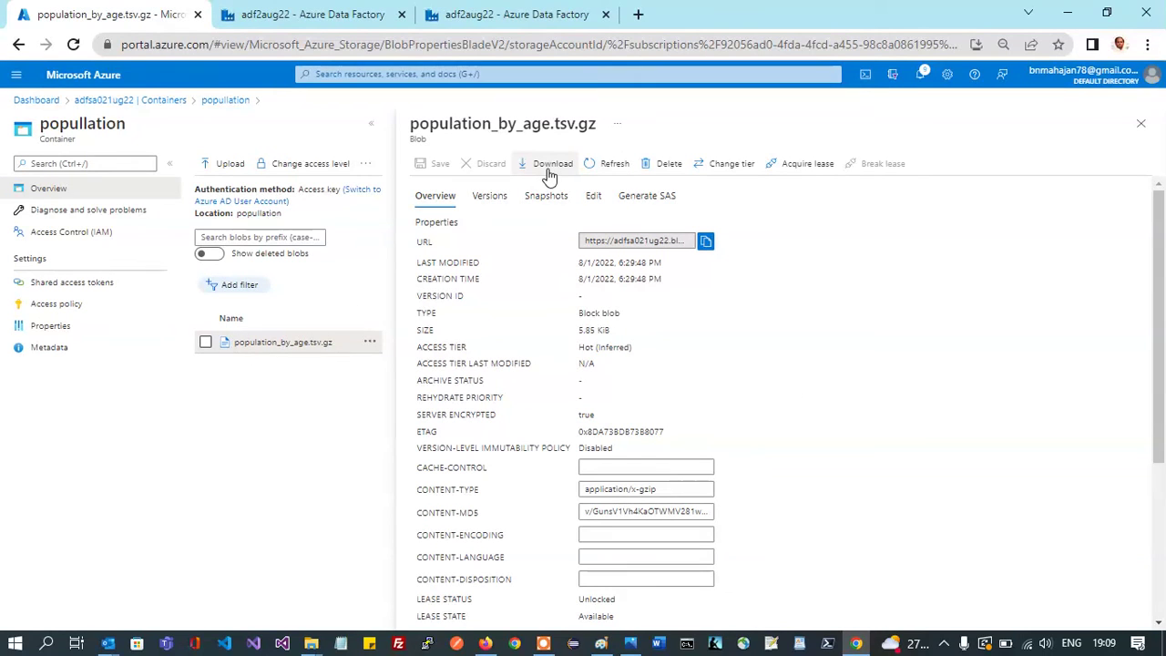
# Download population_by_age.tsv.gz and open the archive from the Downloads folder in WinRAR to examine its contents, dismissing the licence reminder.
pyautogui.click(549, 170)
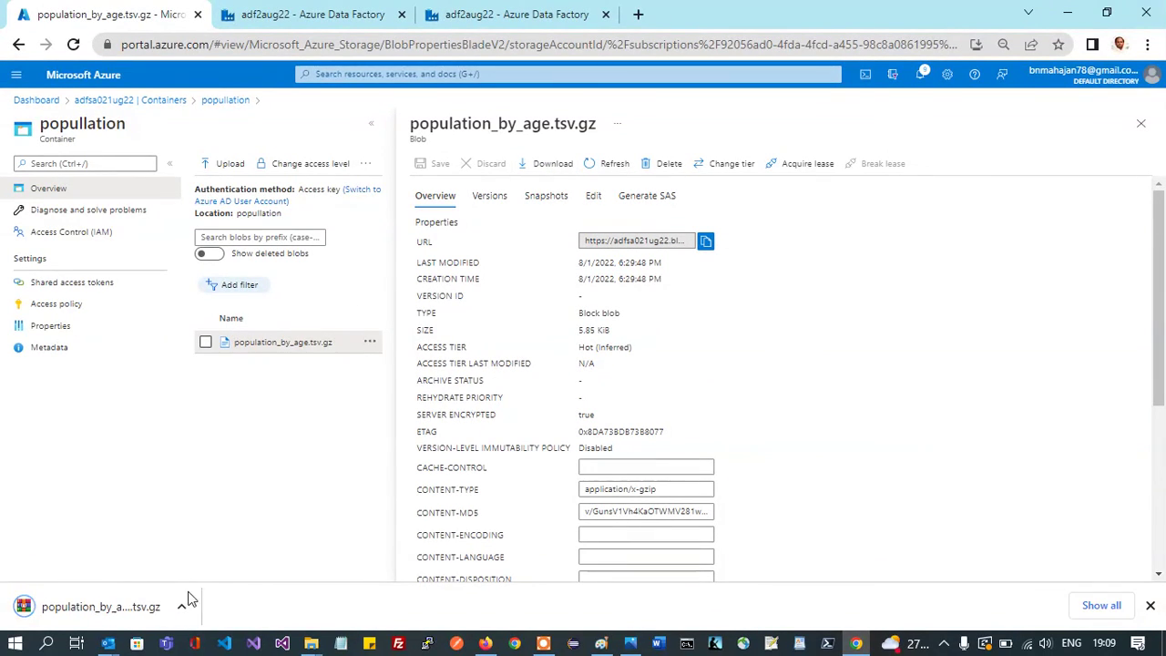
pyautogui.click(186, 612)
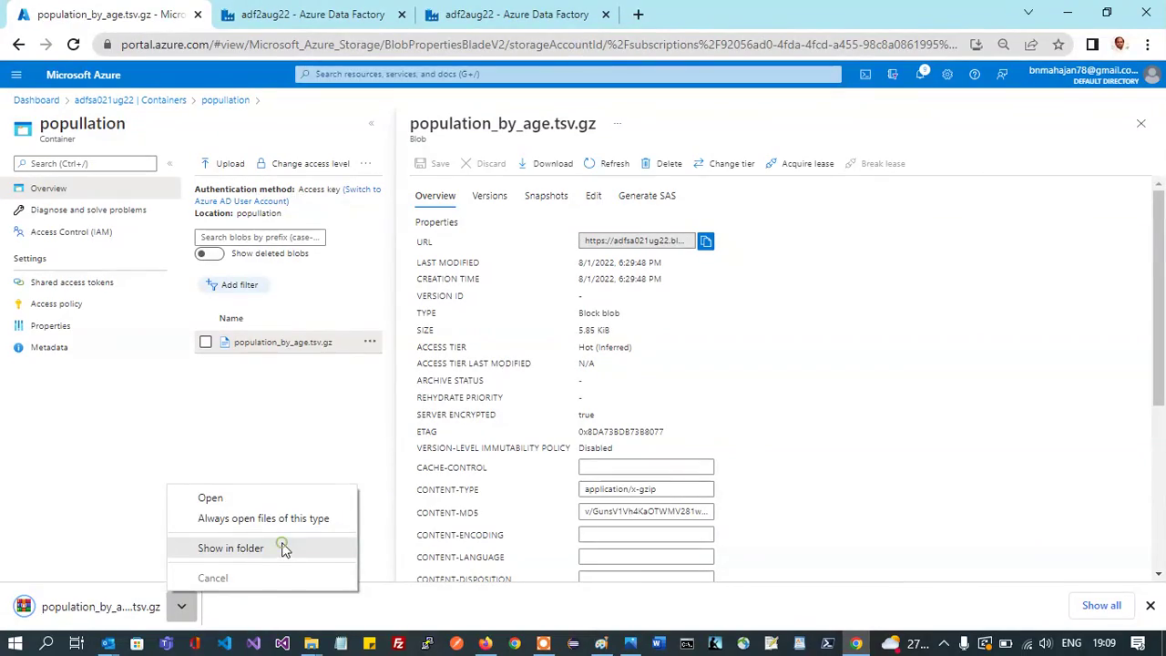
pyautogui.click(230, 548)
pyautogui.doubleClick(203, 143)
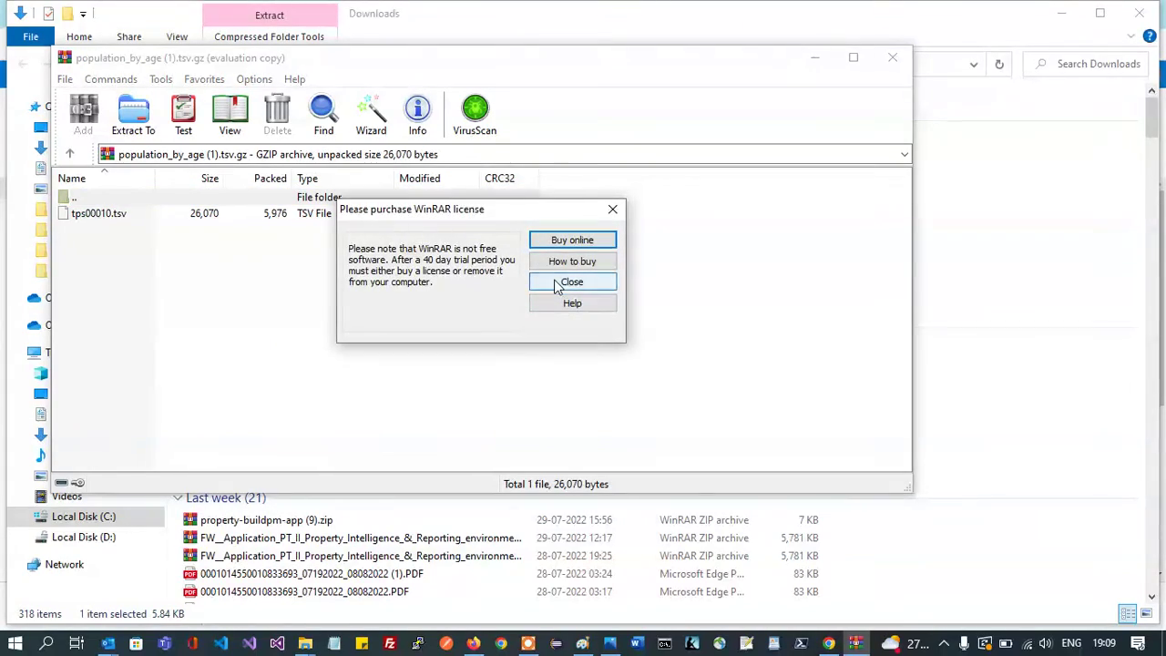
pyautogui.click(571, 282)
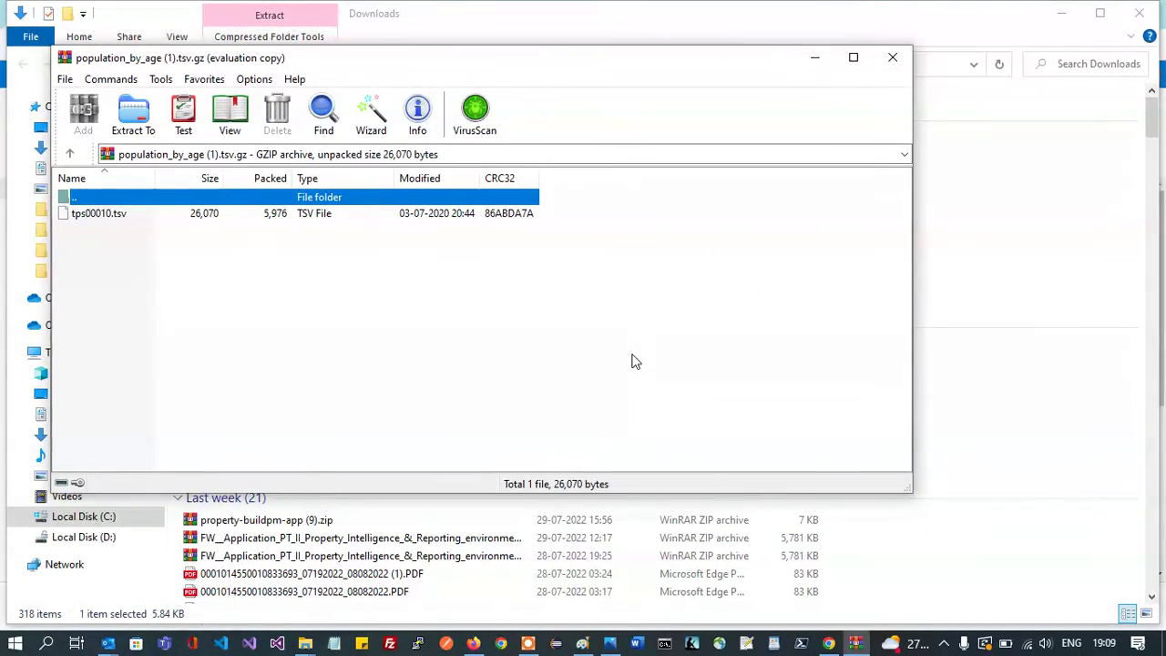
# Switch back to the Azure portal in Chrome and return to the dashboard.
pyautogui.press('super+d')
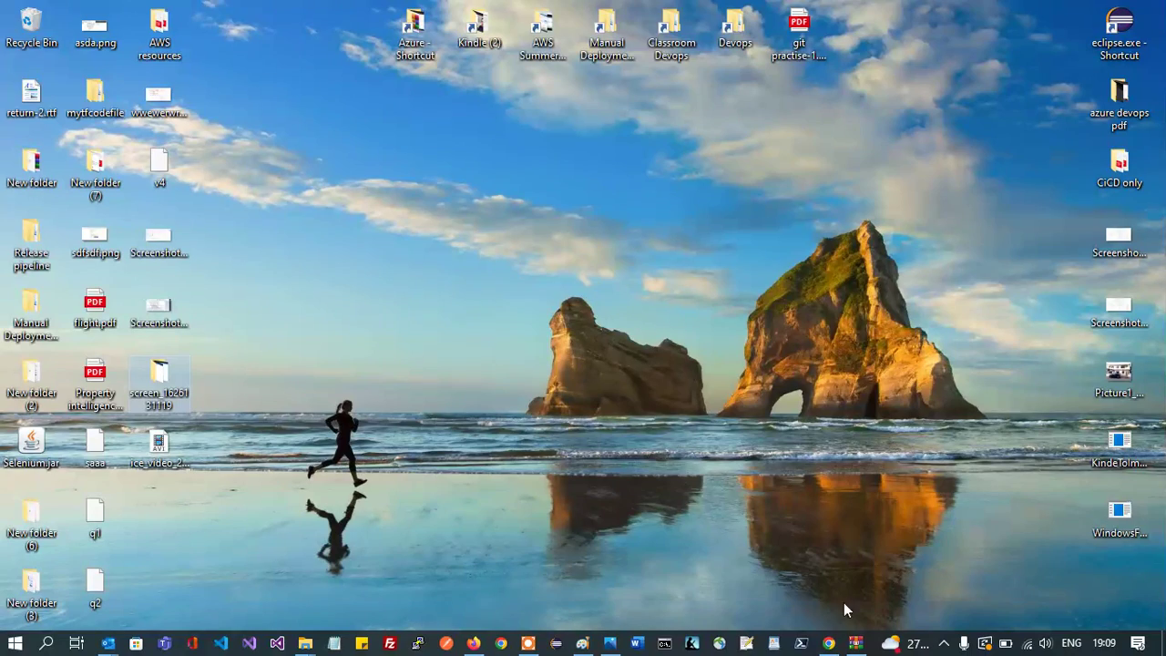
pyautogui.click(828, 643)
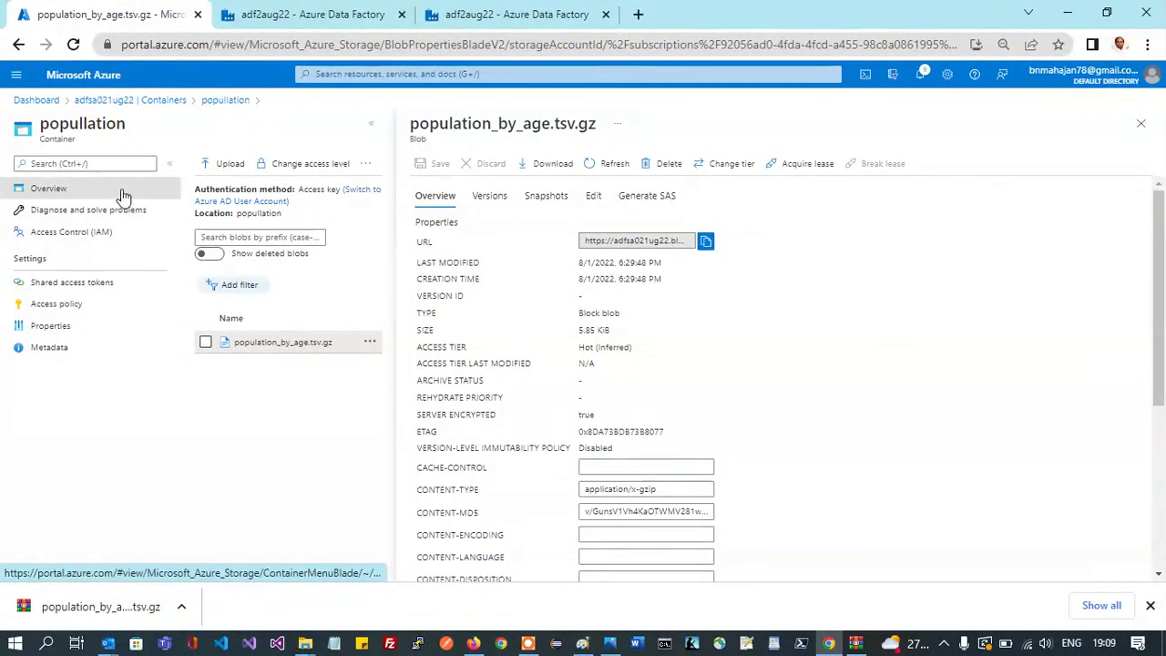
pyautogui.click(37, 103)
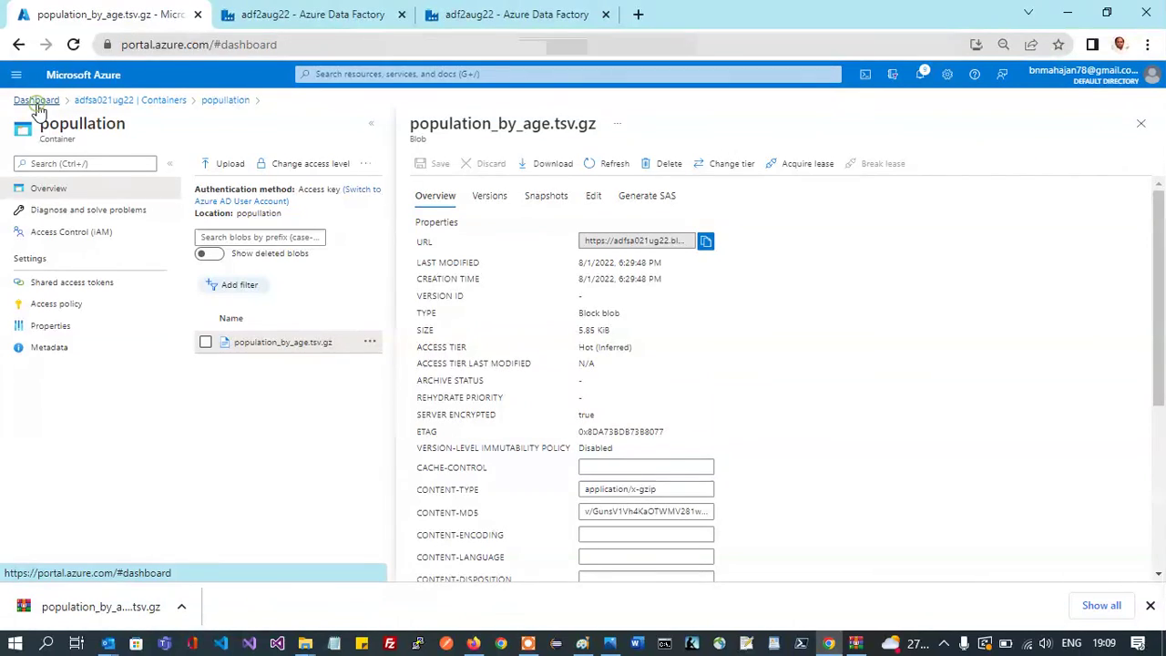